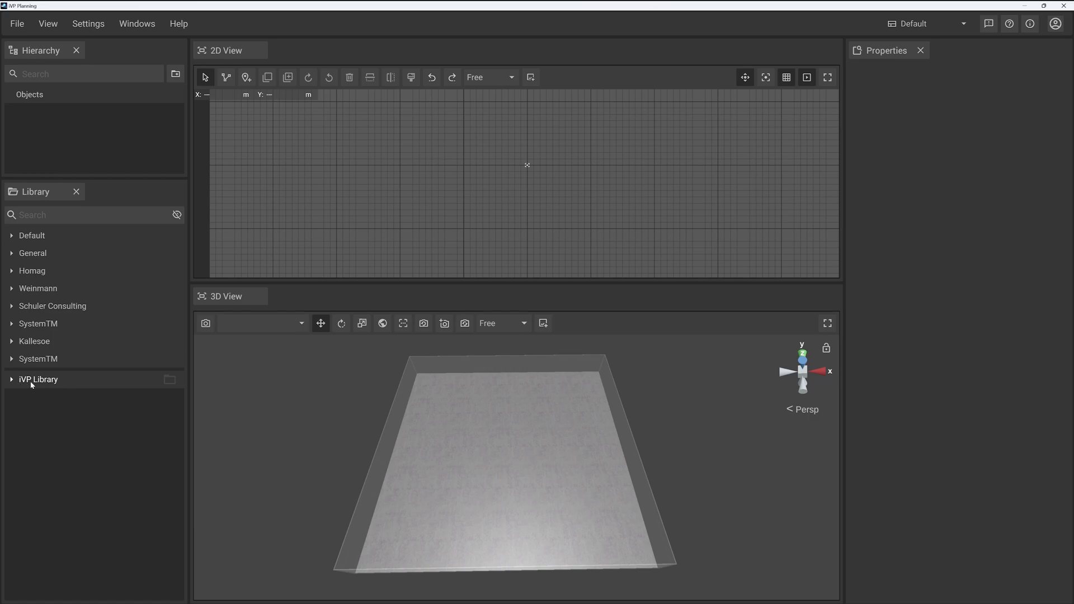
Expand the iVP Library group in the library and open its folder in File Explorer
{"action": "left_click", "coordinate": [36, 380]}
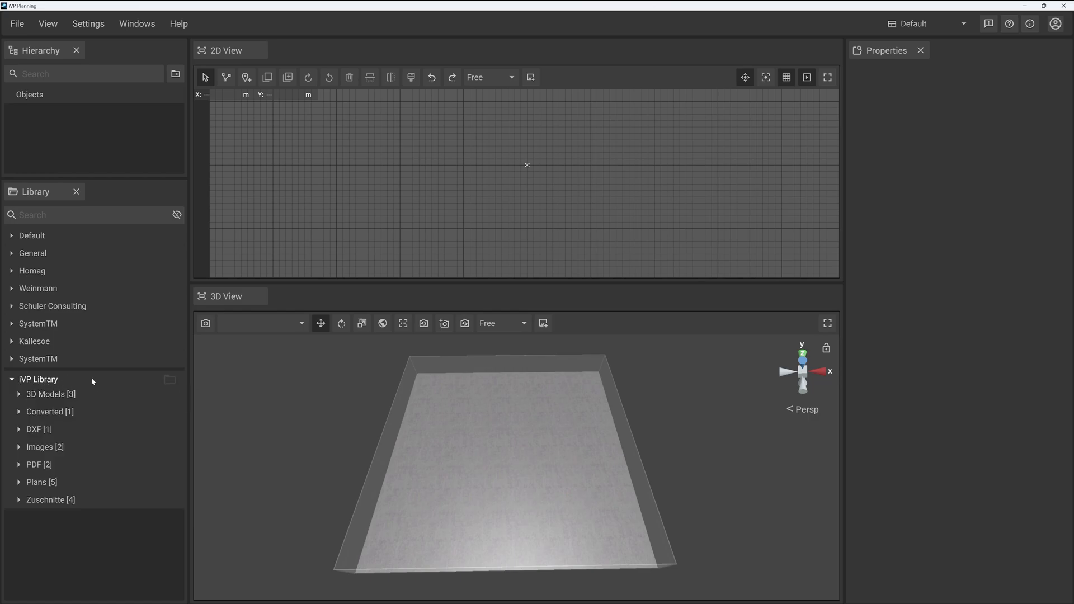
{"action": "left_click", "coordinate": [169, 380]}
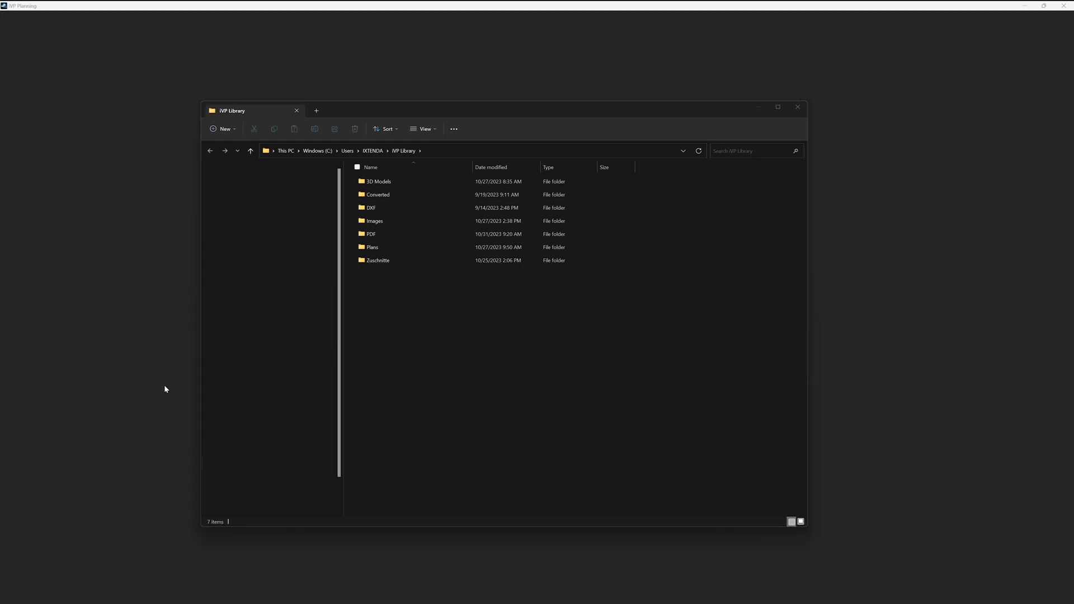
{"action": "left_click", "coordinate": [159, 358]}
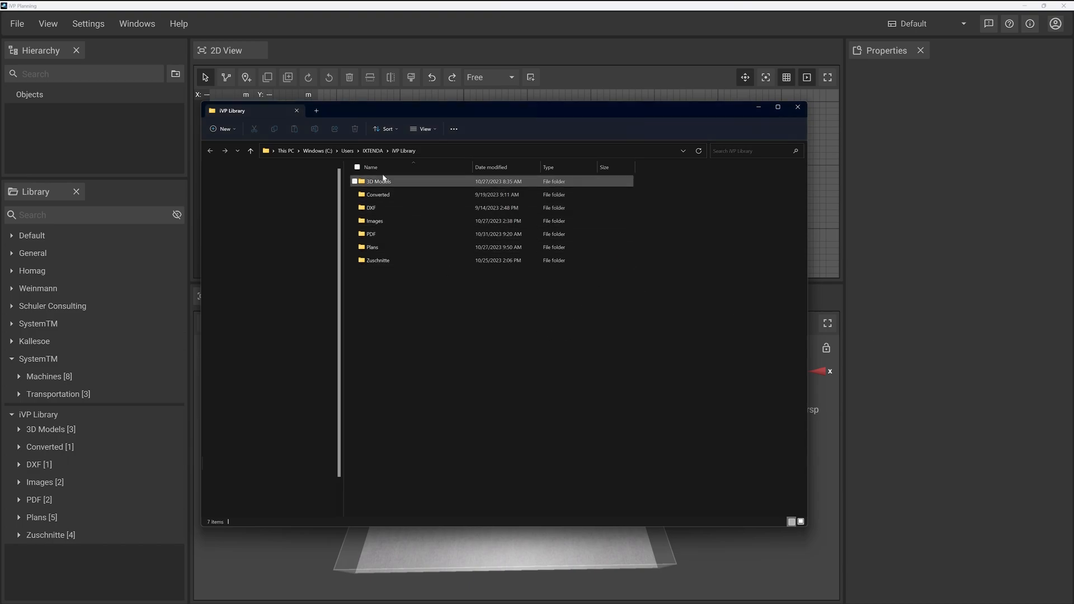
{"action": "left_click_drag", "start_coordinate": [633, 319], "coordinate": [536, 243]}
{"action": "left_click", "coordinate": [445, 309]}
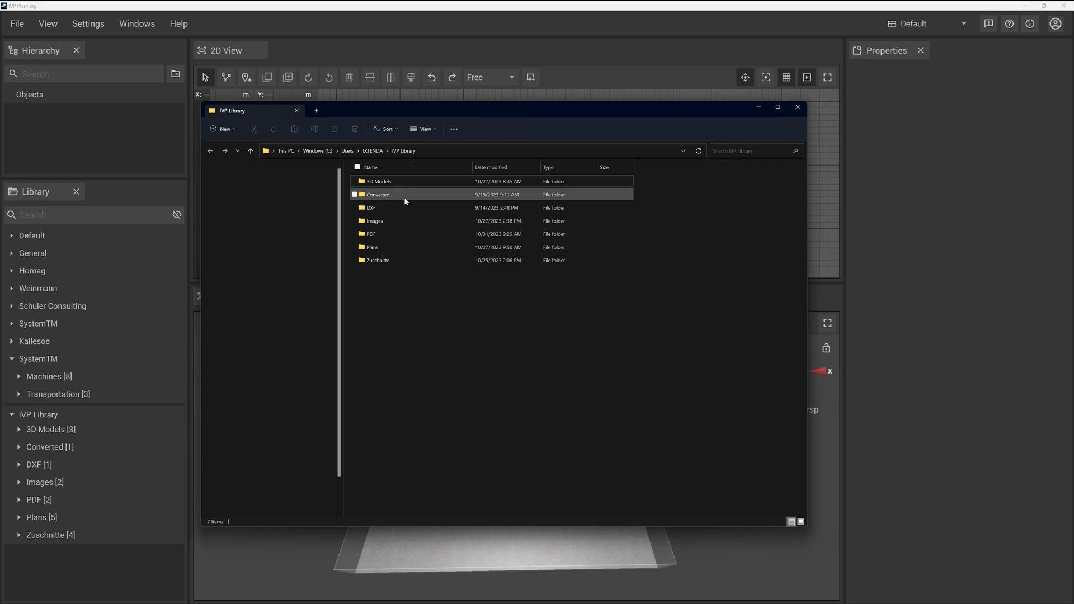
Examine the files of the 3D Models folder in File Explorer and in the iVP Library listing
{"action": "double_click", "coordinate": [390, 182]}
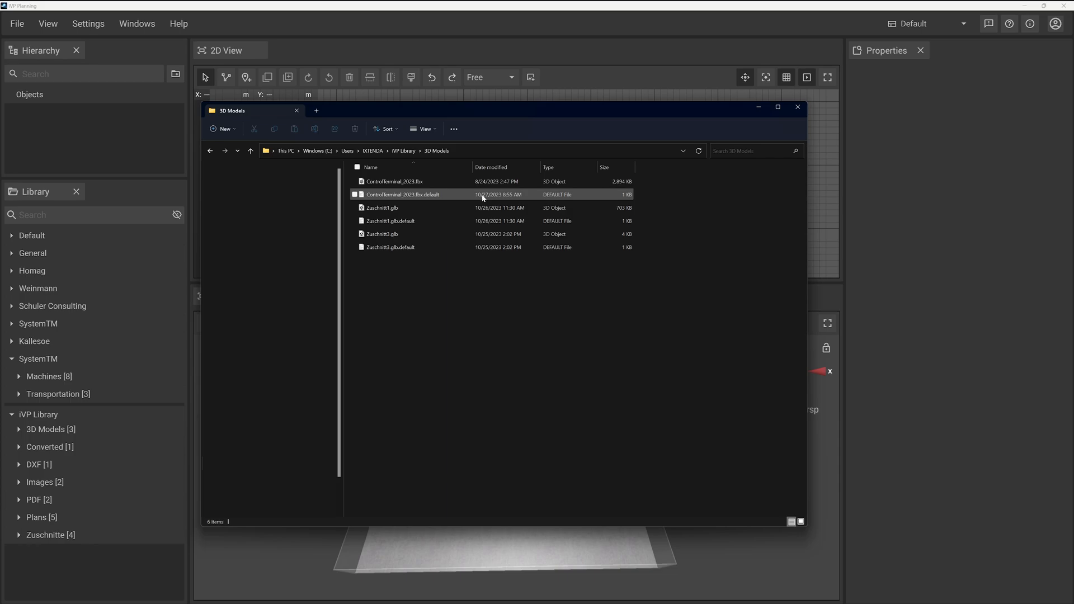
{"action": "left_click", "coordinate": [404, 150]}
{"action": "left_click", "coordinate": [72, 429]}
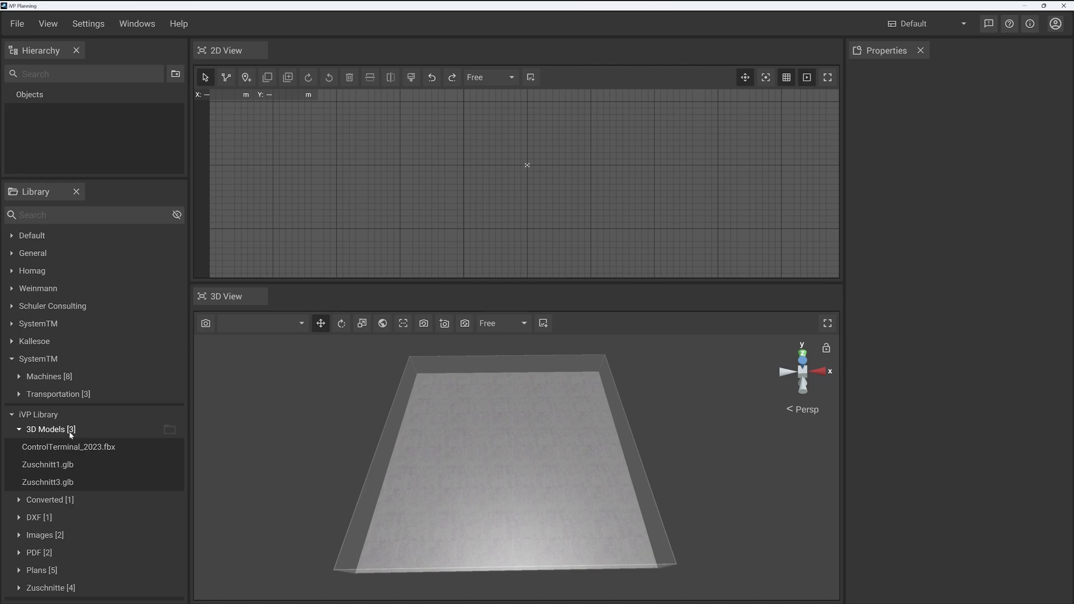
Duplicate ControlTerminal_2023.fbx and ControlTerminal_2023.fbx.default within the 3D Models folder in File Explorer, and return to iVP Planning
{"action": "left_click", "coordinate": [173, 431]}
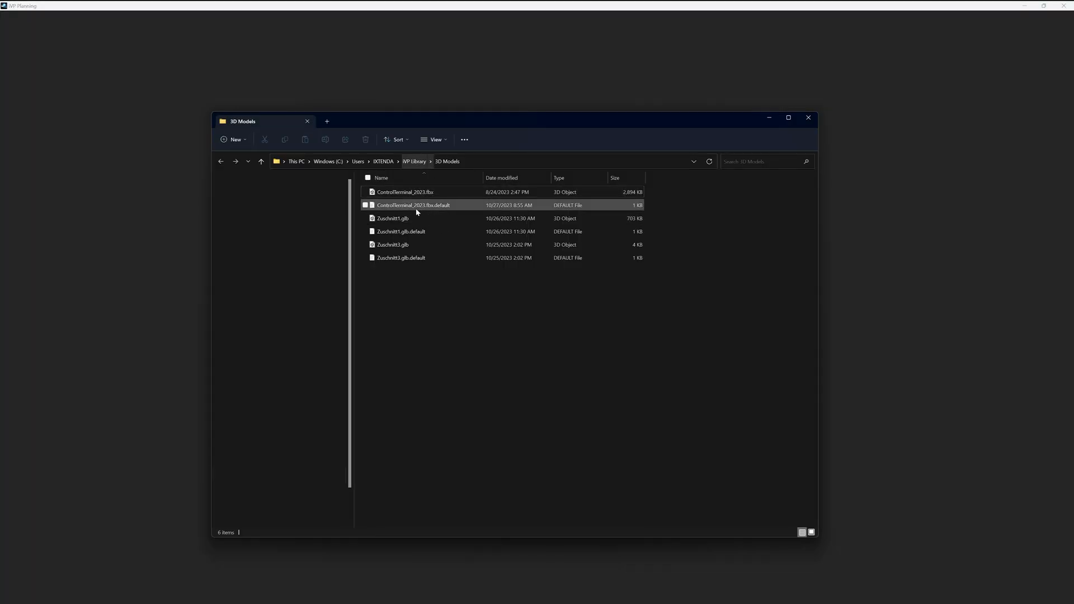
{"action": "left_click", "coordinate": [415, 194]}
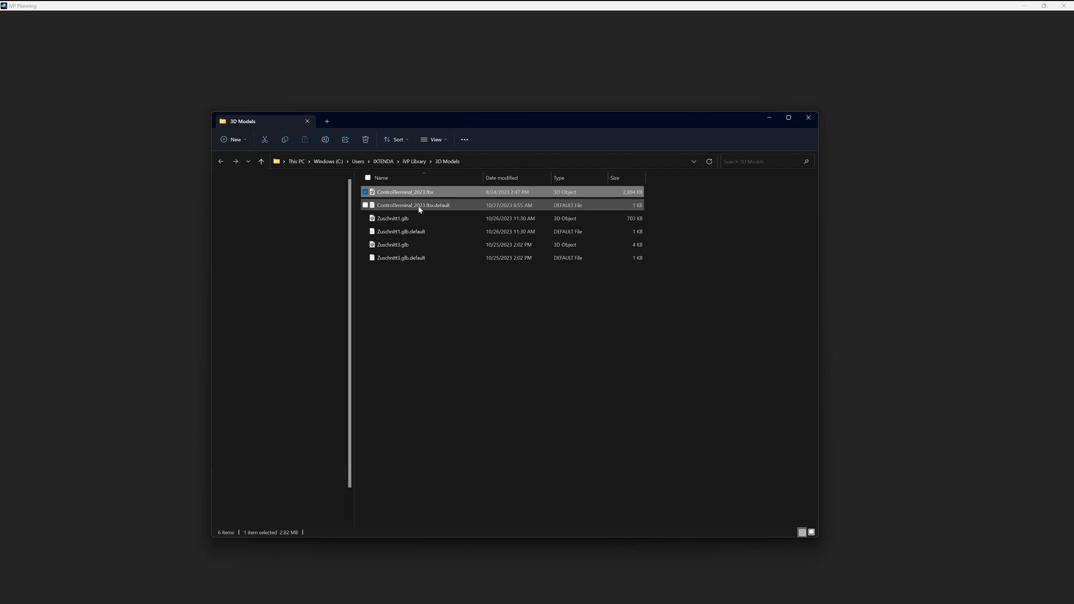
{"action": "left_click", "coordinate": [419, 205], "text": "ctrl"}
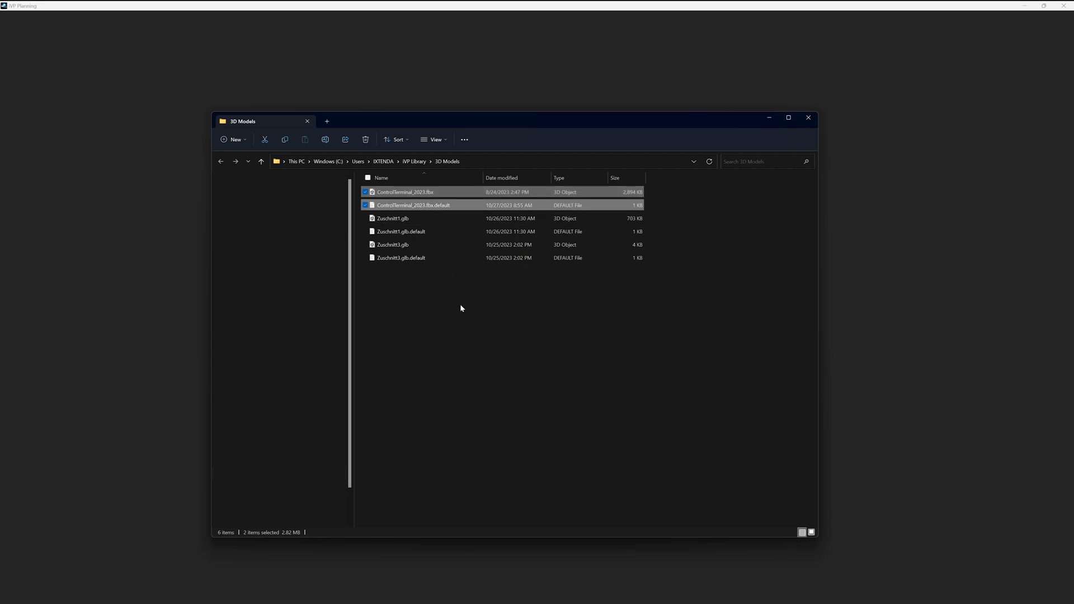
{"action": "key", "text": "ctrl+c"}
{"action": "key", "text": "ctrl+v"}
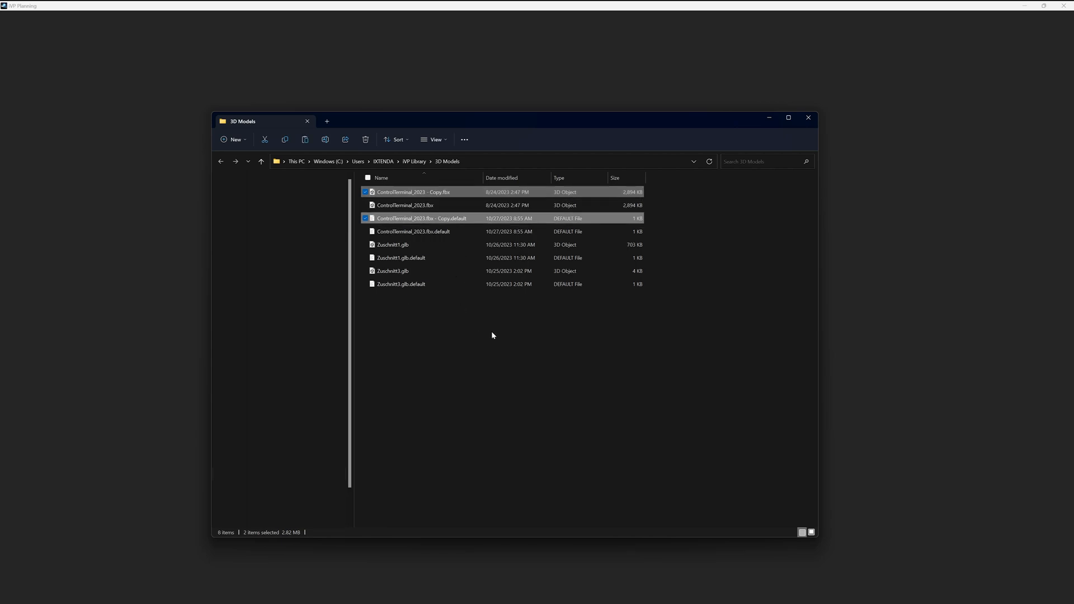
{"action": "left_click", "coordinate": [140, 341]}
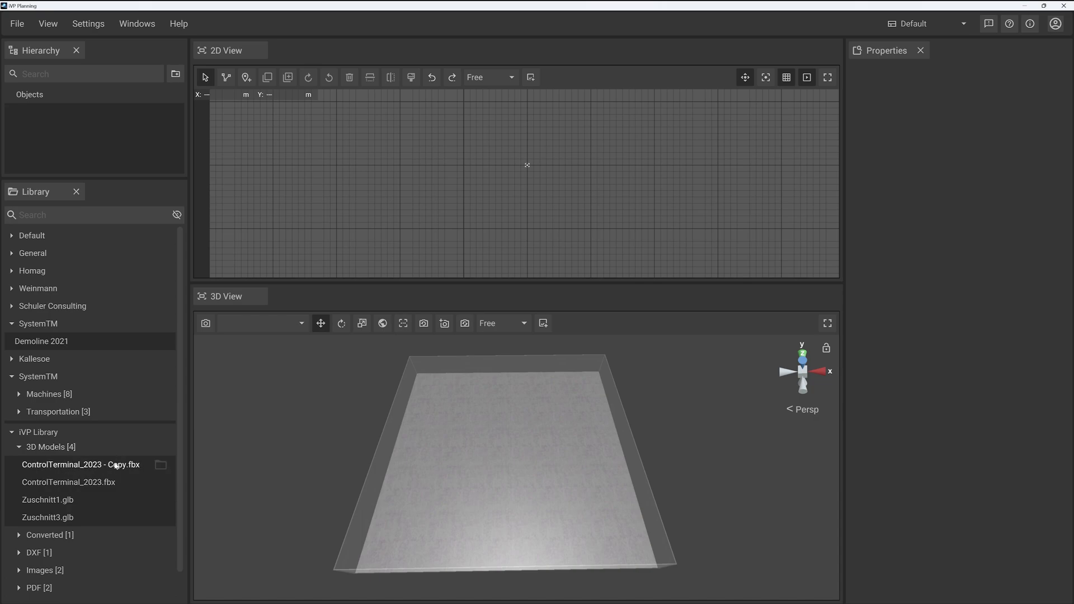
{"action": "left_click", "coordinate": [38, 324]}
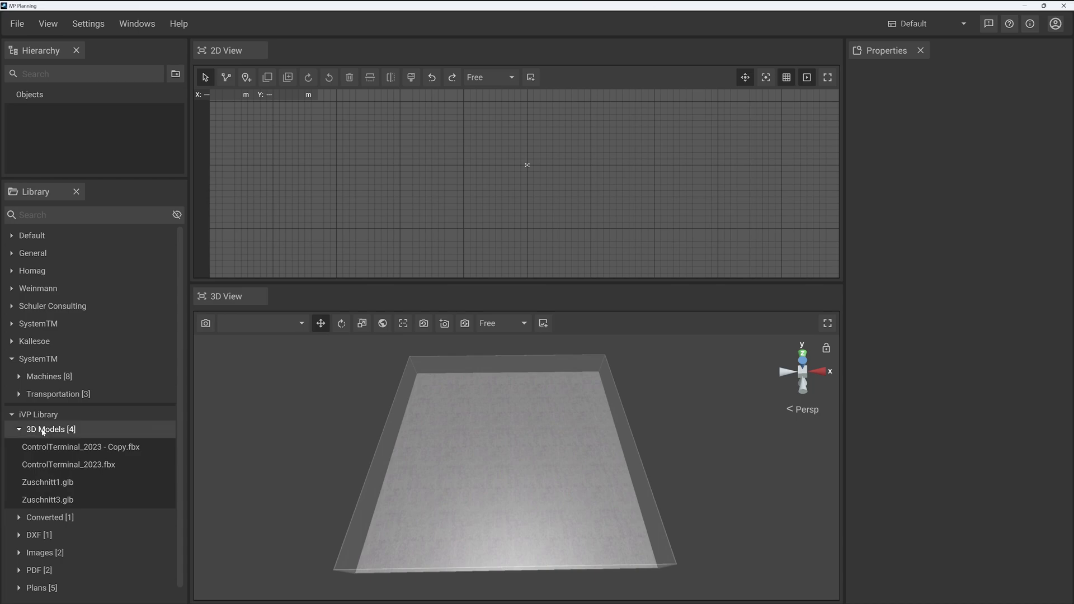
Collapse the 3D Models group in the library and delete the two copied ControlTerminal_2023 files in File Explorer
{"action": "double_click", "coordinate": [43, 431]}
{"action": "left_click", "coordinate": [462, 222]}
{"action": "left_click", "coordinate": [436, 194], "text": "ctrl"}
{"action": "key", "text": "Delete"}
Create a new folder named Test in the iVP Library directory
{"action": "left_click", "coordinate": [415, 162]}
{"action": "left_click", "coordinate": [473, 382]}
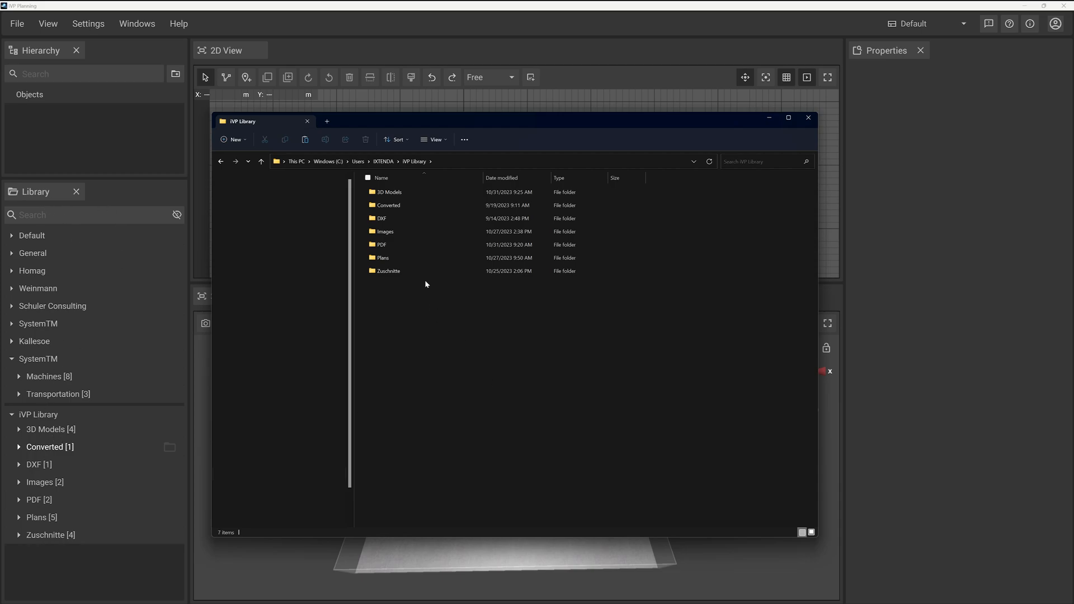
{"action": "left_click", "coordinate": [376, 196]}
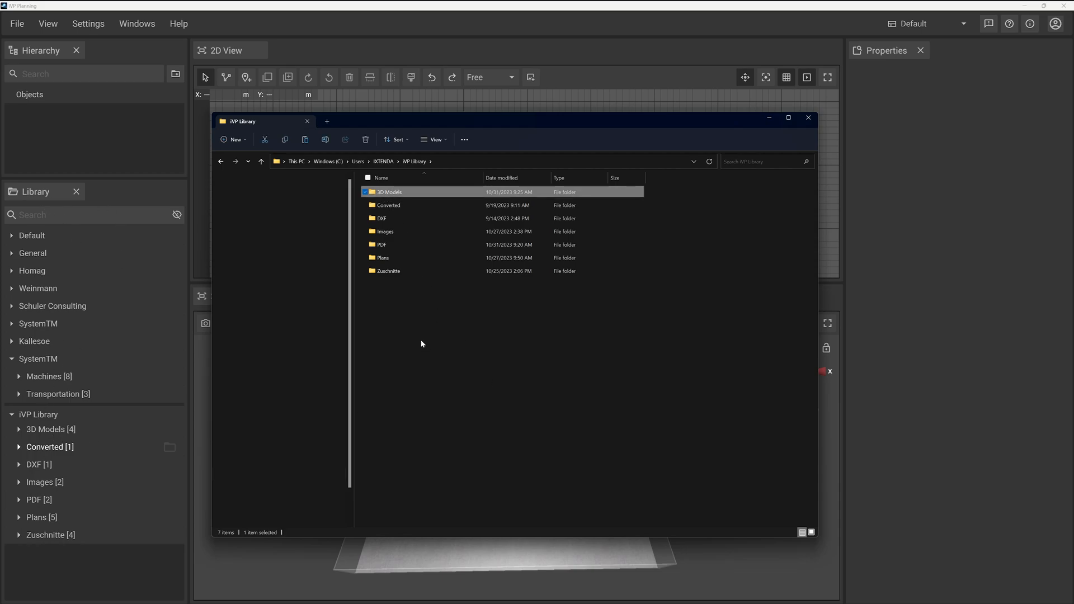
{"action": "left_click", "coordinate": [414, 294]}
{"action": "right_click", "coordinate": [414, 295]}
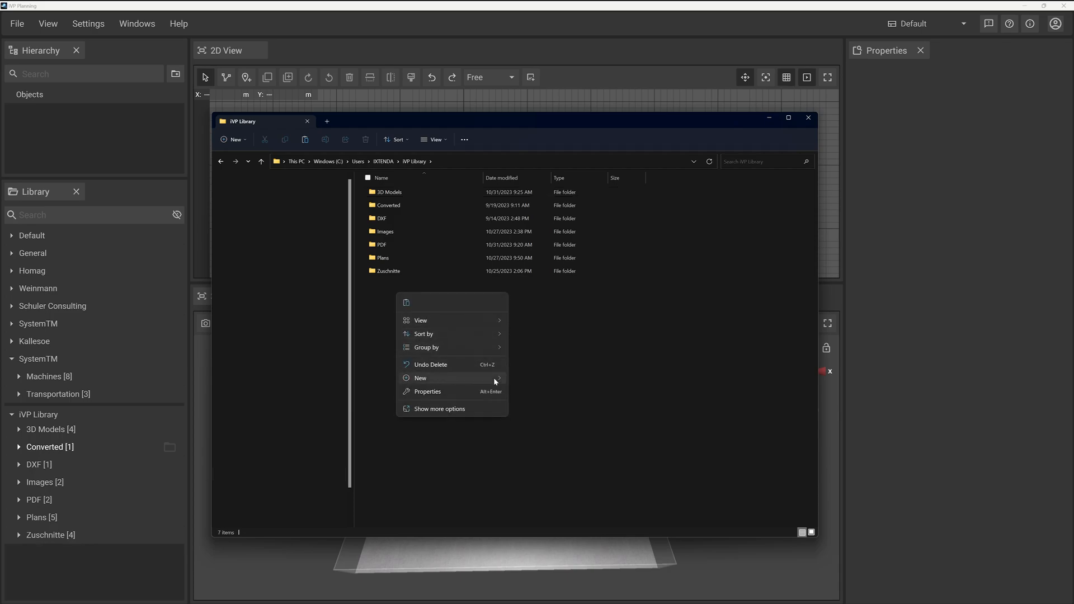
{"action": "left_click", "coordinate": [526, 381]}
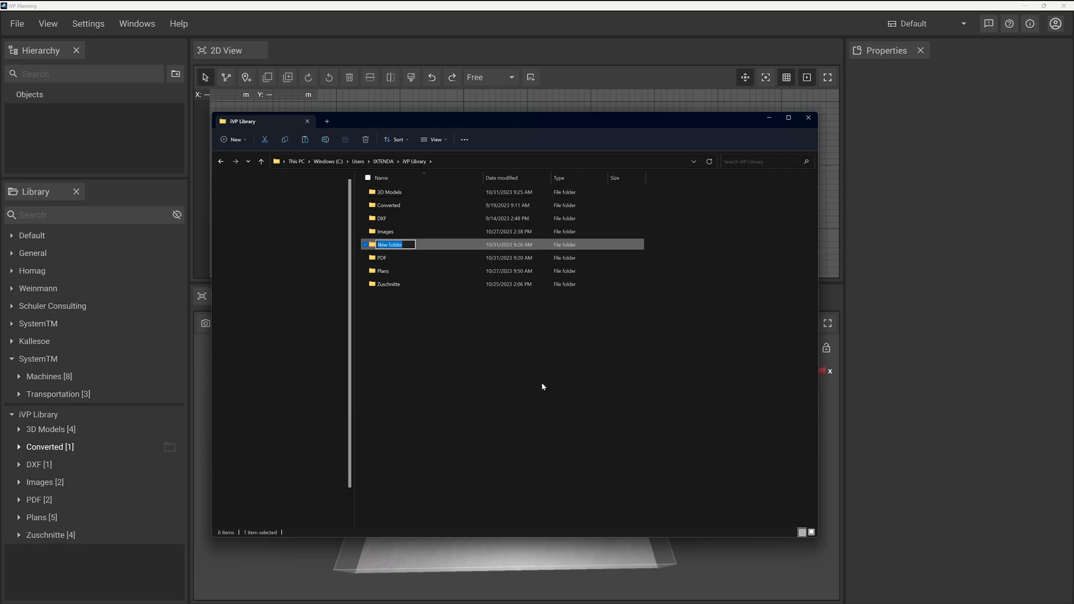
{"action": "type", "text": "Test"}
{"action": "key", "text": "Return"}
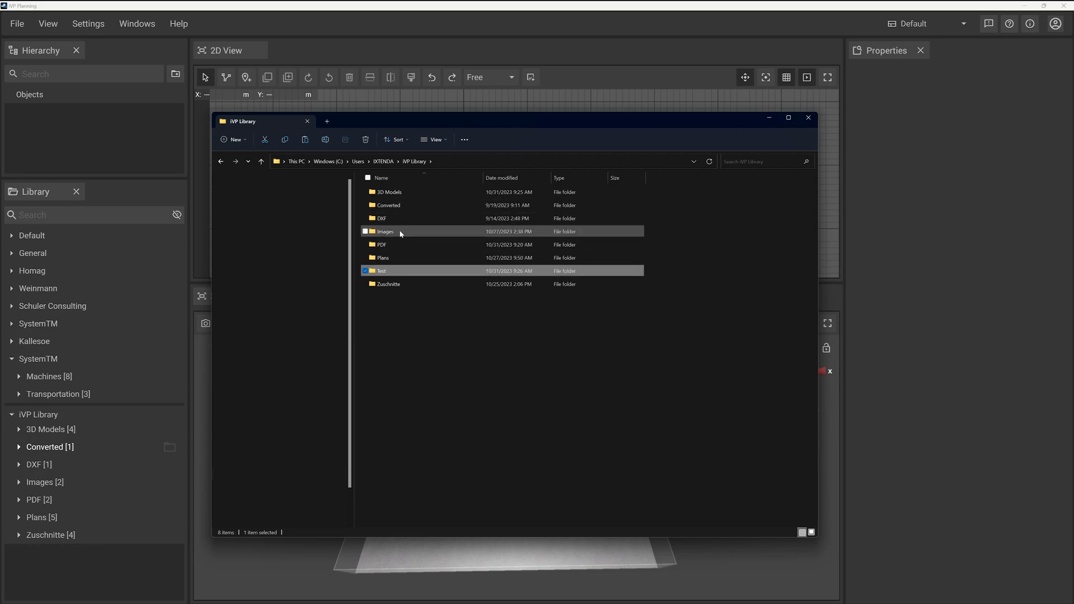
Copy all four files from the Images folder into the Test folder
{"action": "double_click", "coordinate": [400, 231]}
{"action": "left_click_drag", "start_coordinate": [575, 276], "coordinate": [392, 187]}
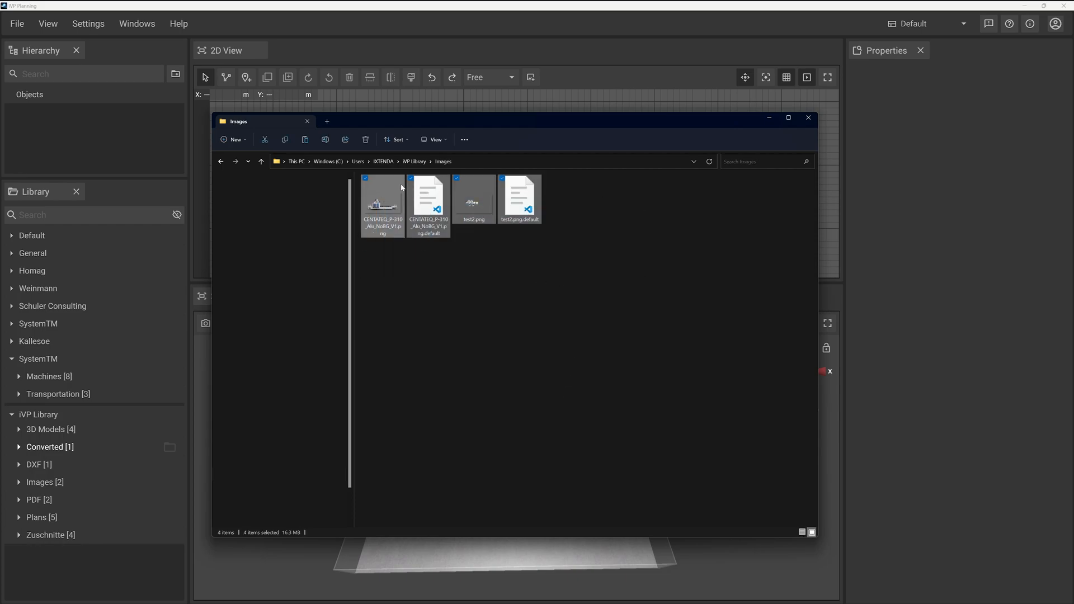
{"action": "left_click", "coordinate": [412, 162]}
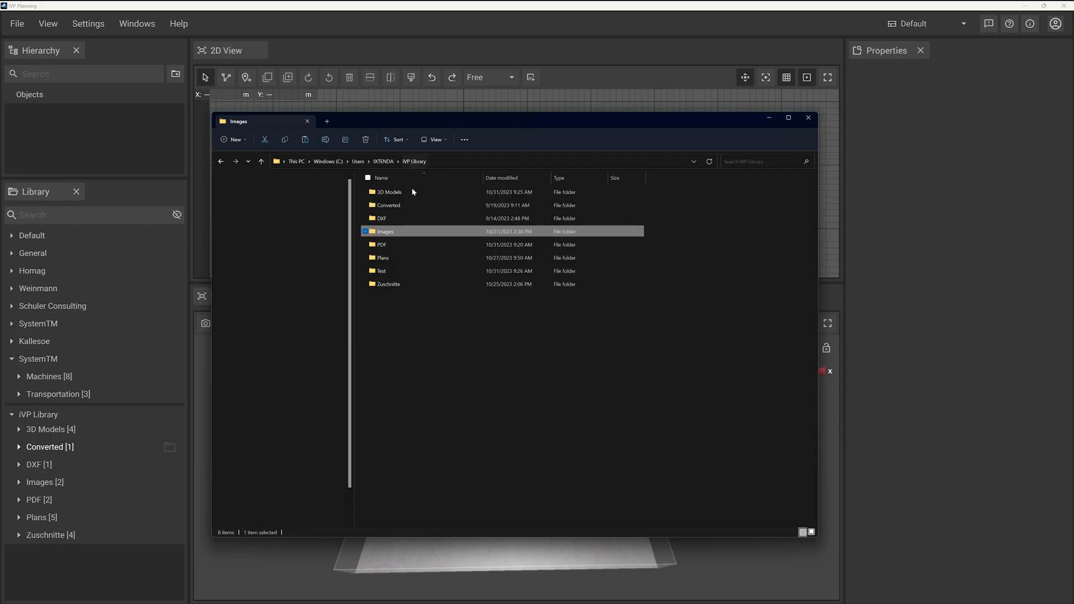
{"action": "double_click", "coordinate": [395, 271]}
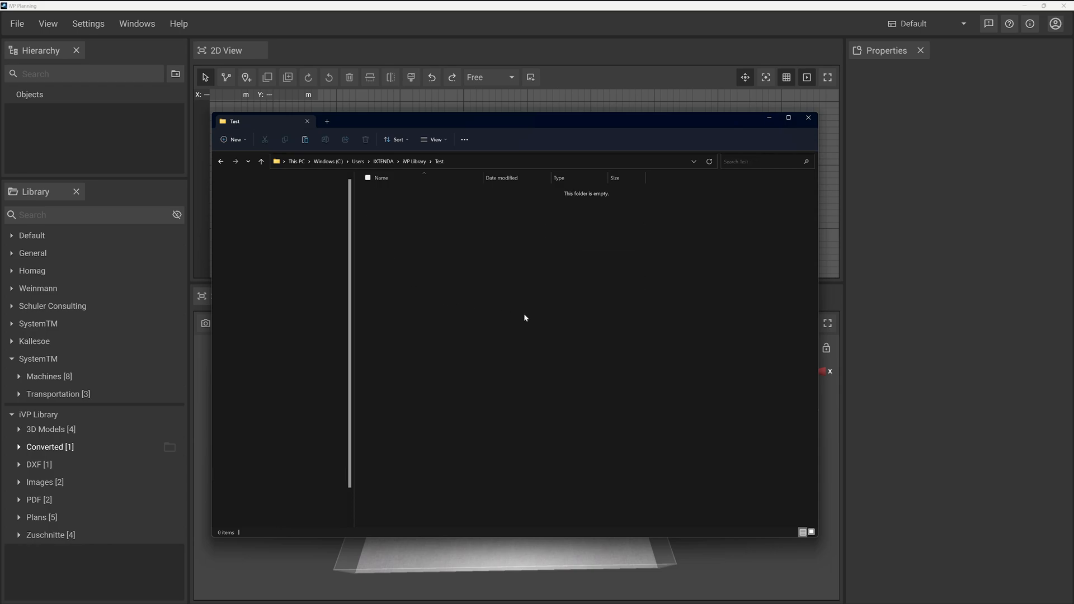
{"action": "key", "text": "ctrl+v"}
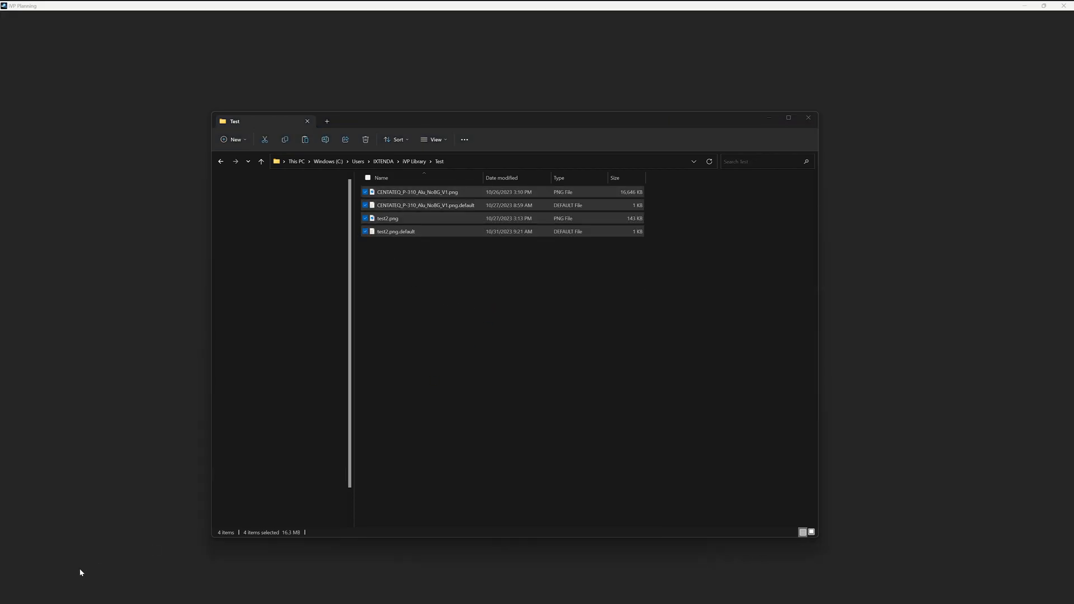
Expand the library's Test folder in iVP Planning and place CENTATEQ_P-310_Alu_NoBG_V1.png on the floor at about X -7 m, Y 6.7 m
{"action": "left_click", "coordinate": [47, 538]}
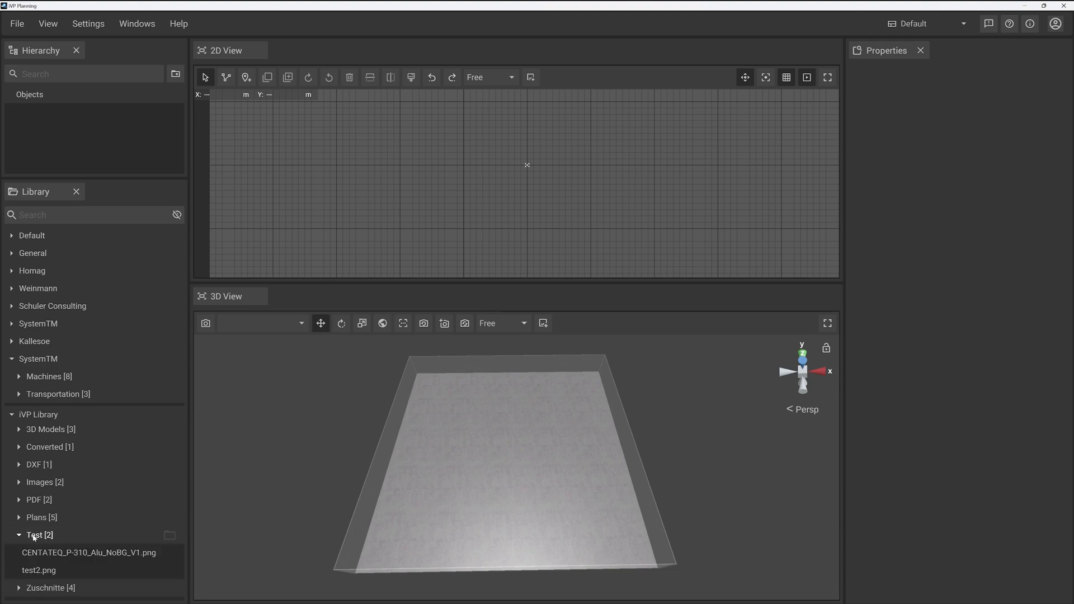
{"action": "left_click", "coordinate": [60, 552]}
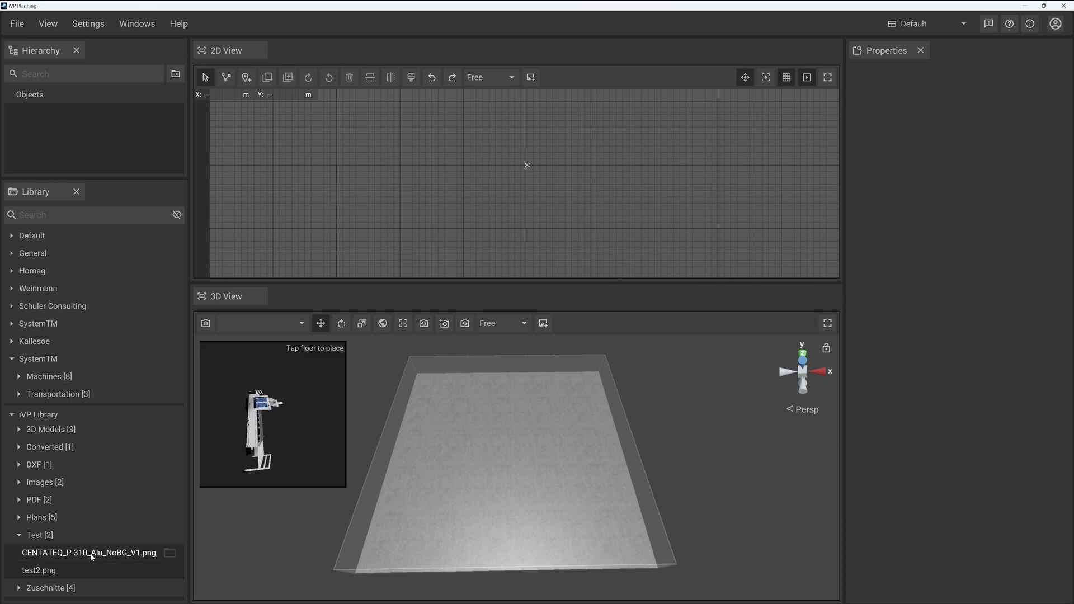
{"action": "left_click", "coordinate": [492, 436]}
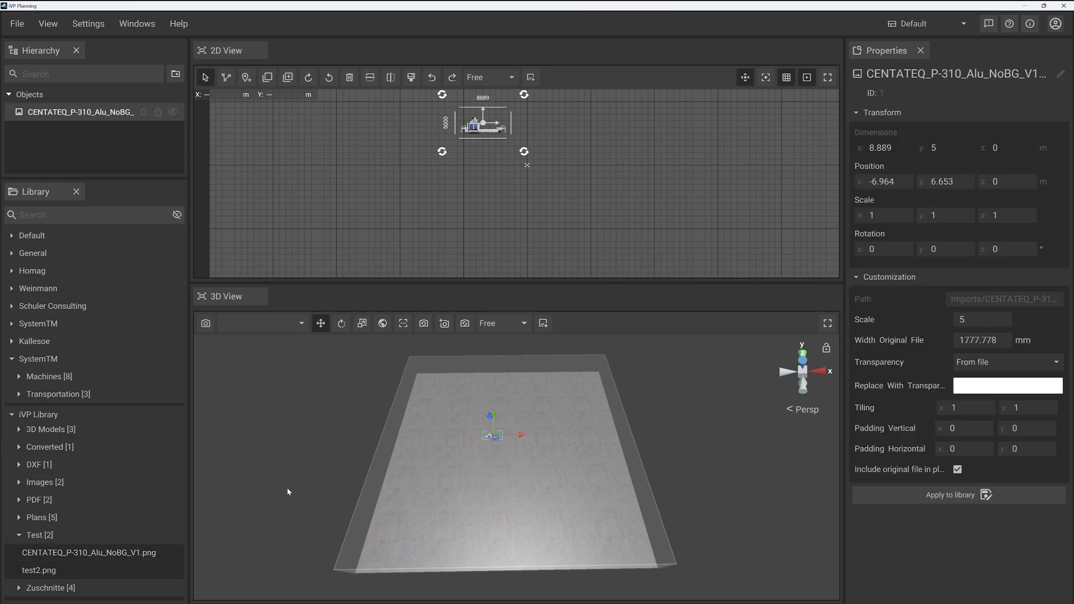
Place test2.png from the Test folder on the floor at about X -1.2 m, Y -6 m
{"action": "left_click", "coordinate": [71, 572]}
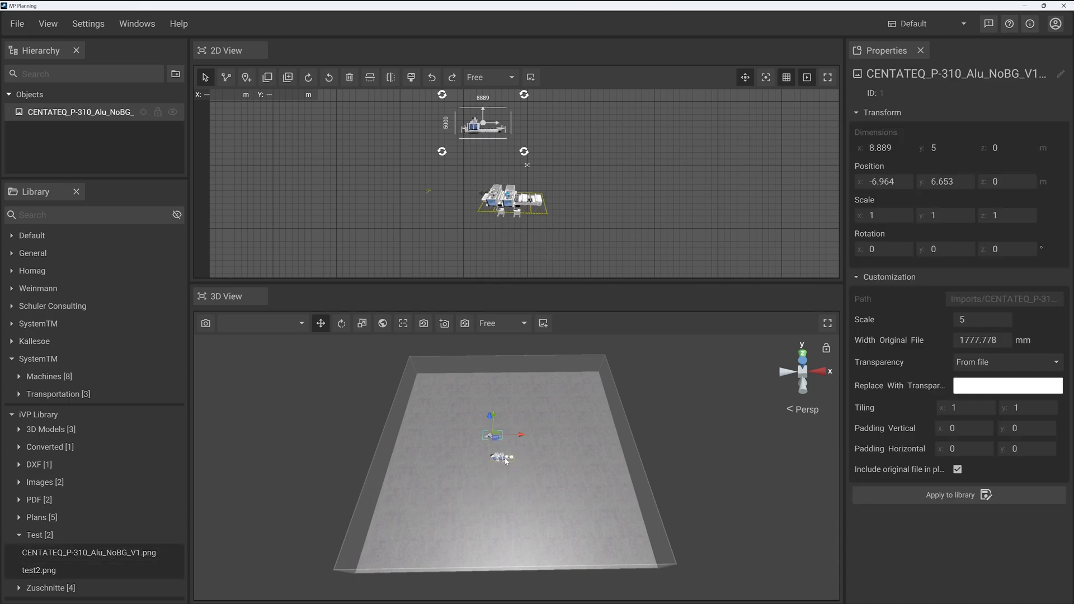
{"action": "left_click", "coordinate": [504, 453]}
{"action": "left_click", "coordinate": [505, 457]}
Delete the Test folder from the iVP Library directory in File Explorer and return to iVP Planning
{"action": "left_click", "coordinate": [415, 162]}
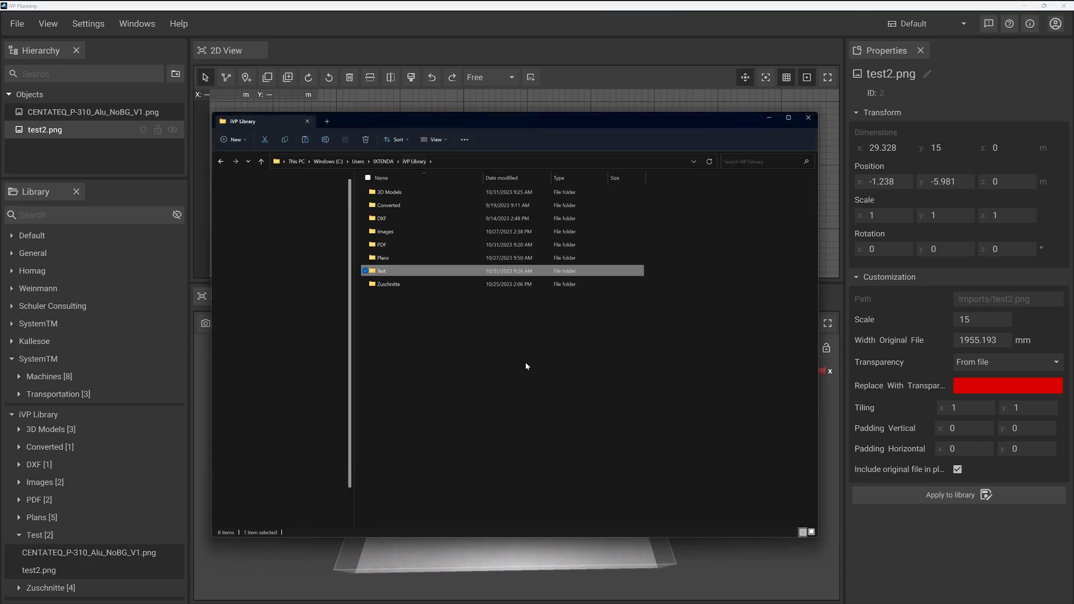
{"action": "key", "text": "Delete"}
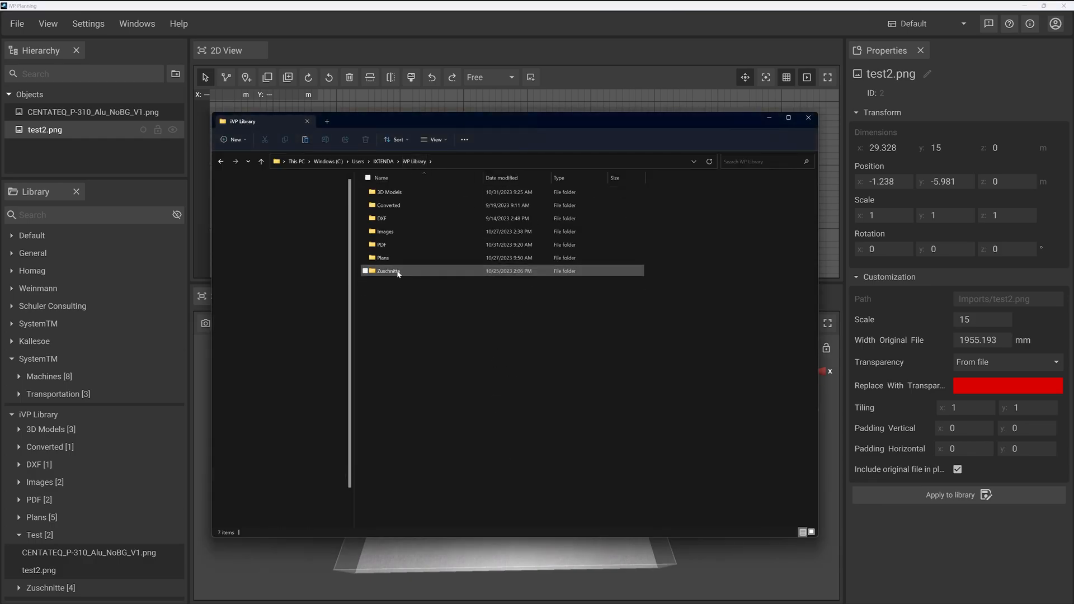
{"action": "left_click", "coordinate": [216, 539]}
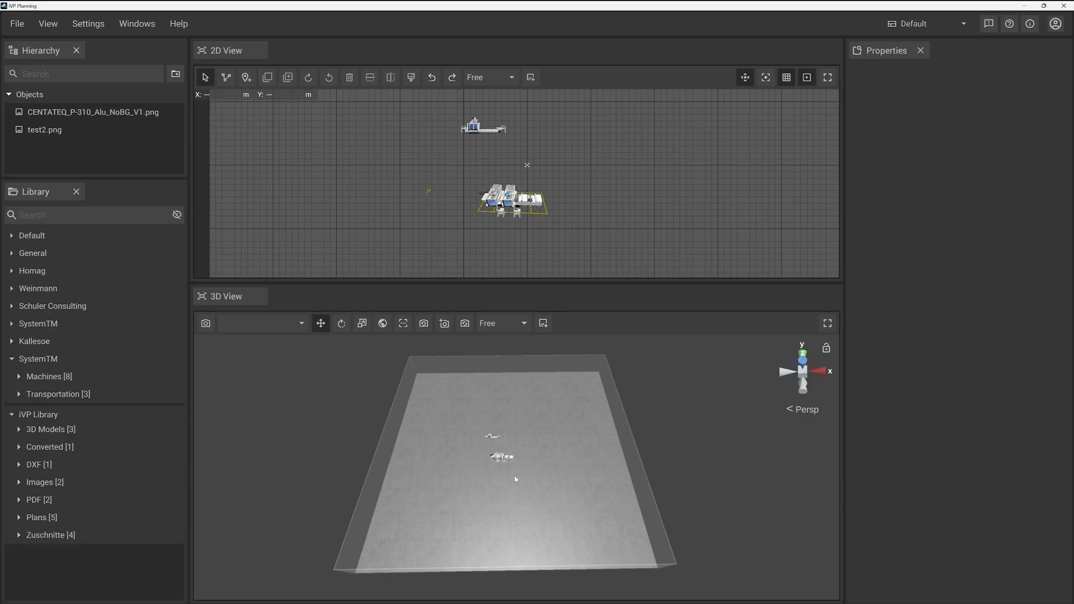
Select both placed images together in the 3D view to check them
{"action": "left_click_drag", "start_coordinate": [460, 414], "coordinate": [543, 504]}
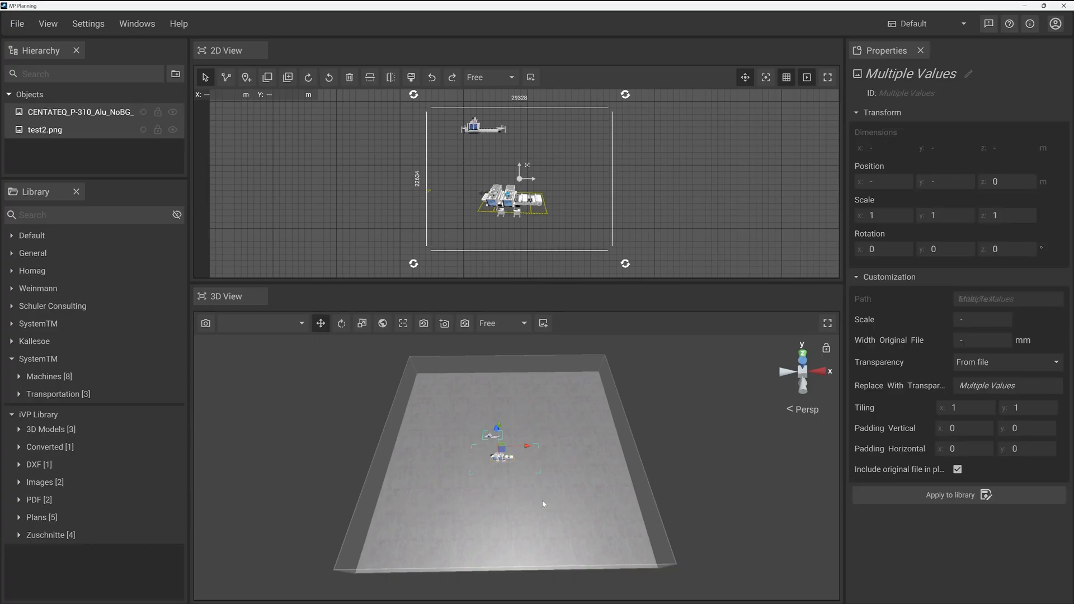
{"action": "left_click", "coordinate": [524, 475]}
{"action": "left_click", "coordinate": [502, 459]}
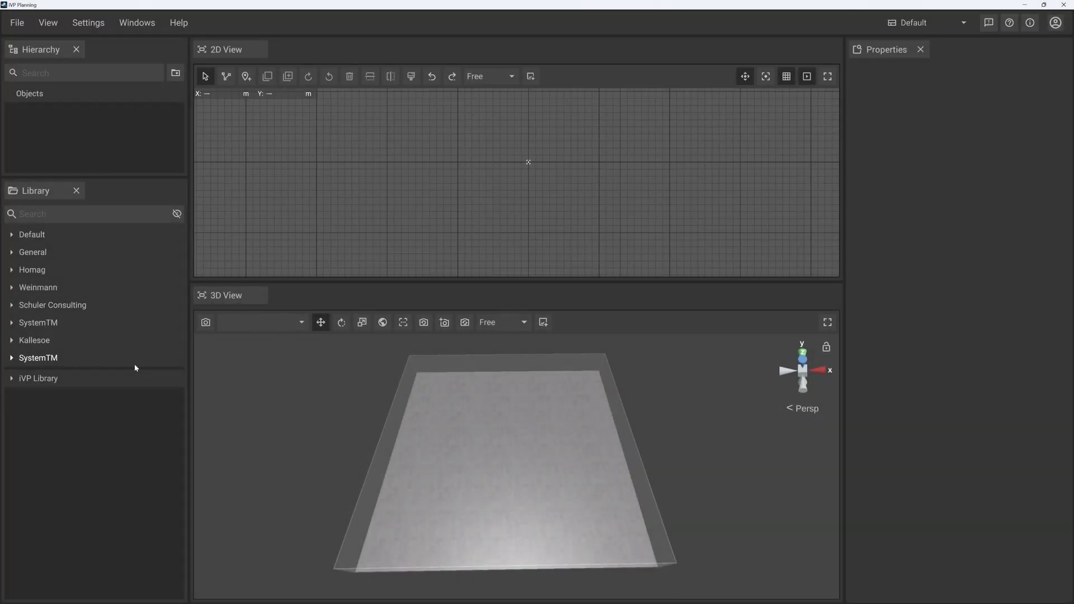
Expand the 3D Models folder in the iVP Library and choose ControlTerminal_2023.fbx from that folder as the file to import
{"action": "left_click", "coordinate": [40, 380]}
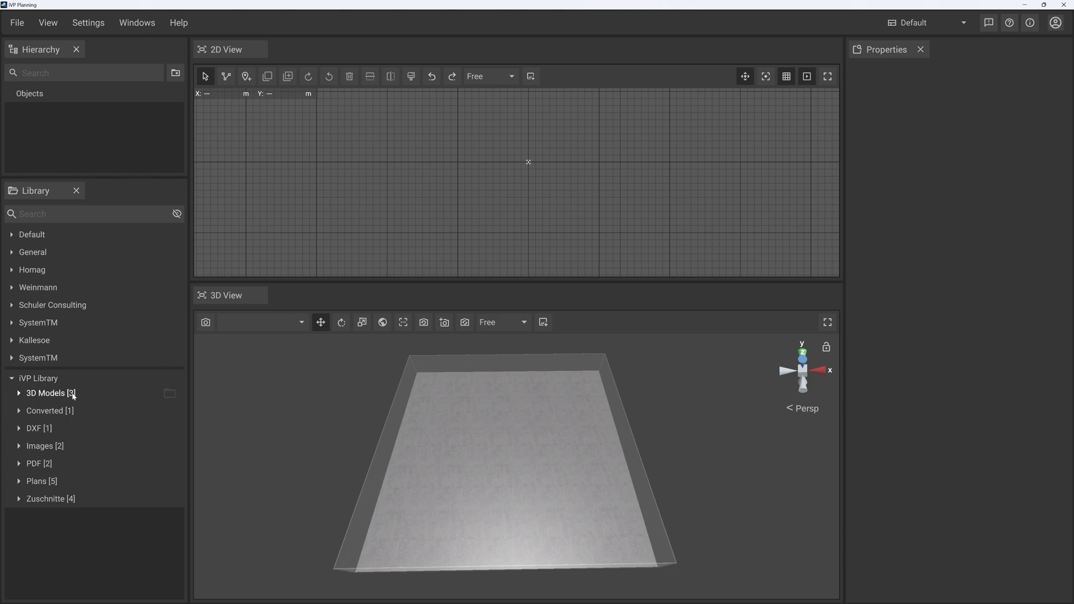
{"action": "left_click", "coordinate": [71, 394]}
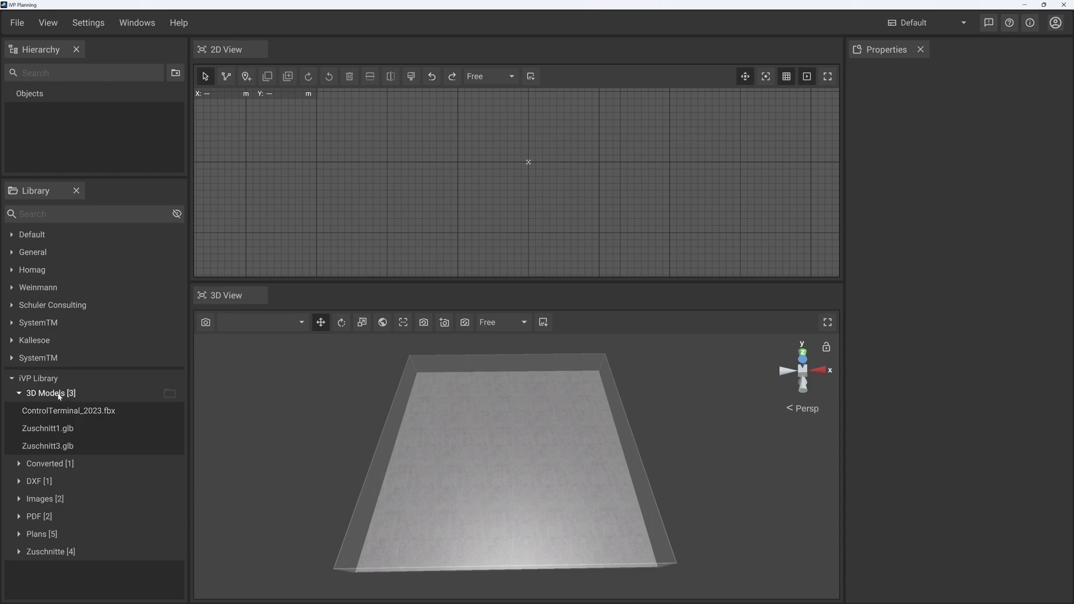
{"action": "left_click", "coordinate": [17, 22]}
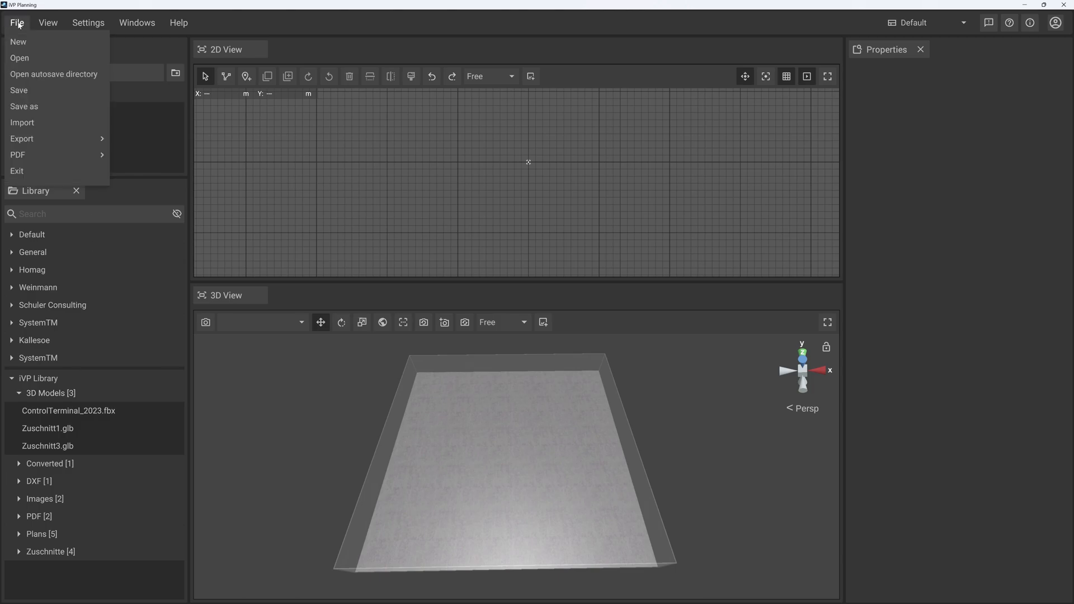
{"action": "left_click", "coordinate": [28, 123]}
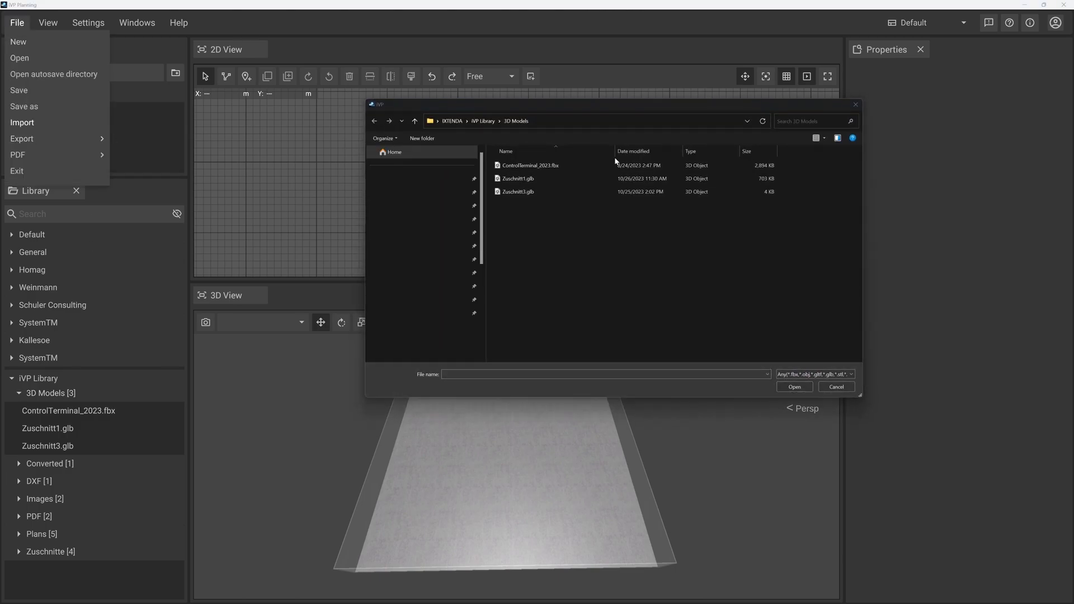
{"action": "left_click", "coordinate": [543, 167]}
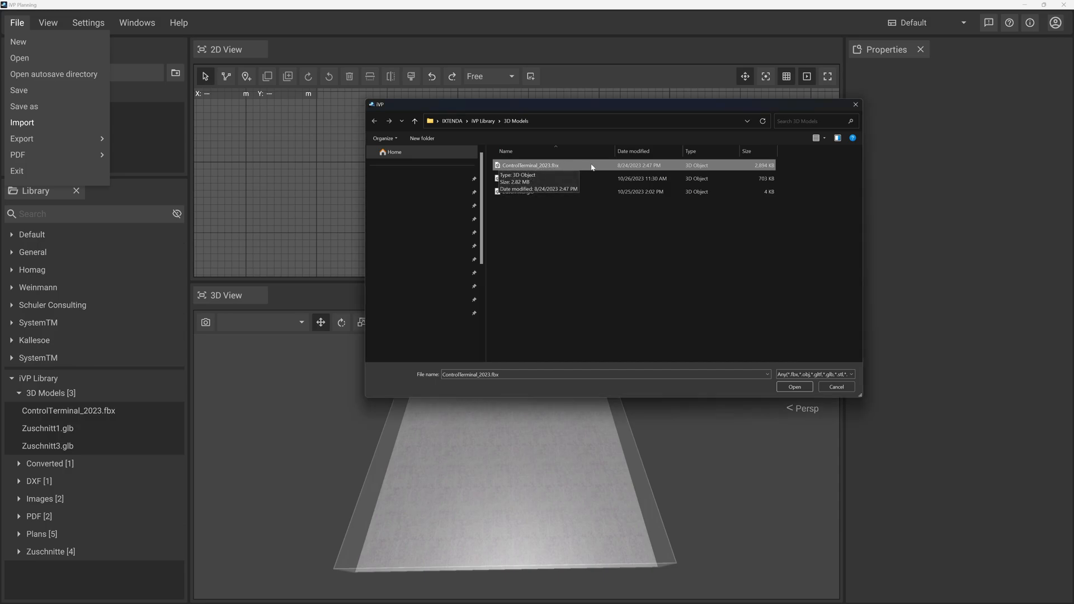
{"action": "left_click", "coordinate": [815, 374]}
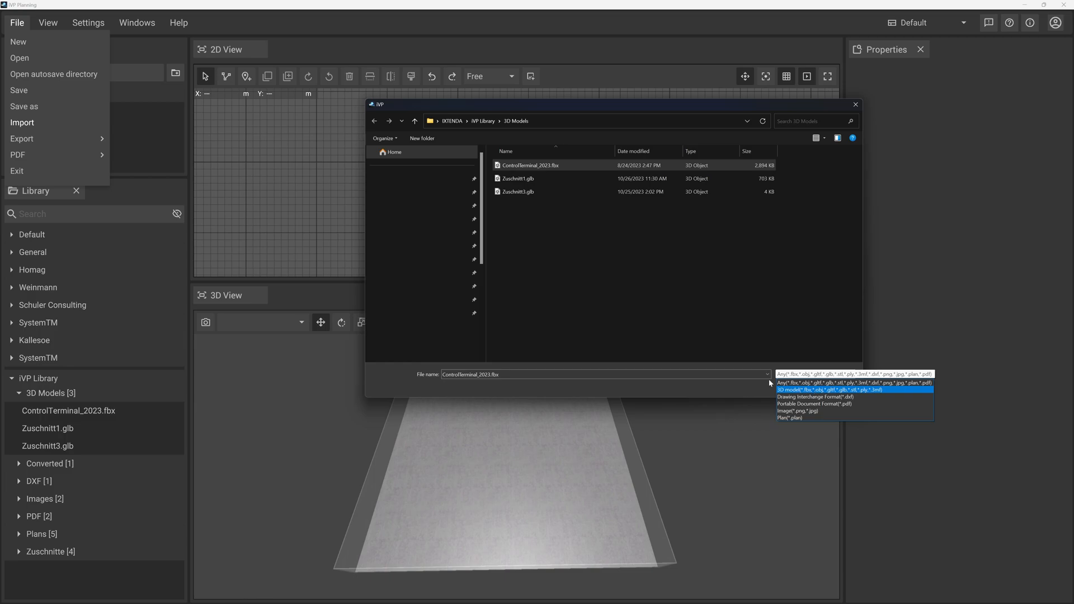
{"action": "left_click", "coordinate": [615, 253]}
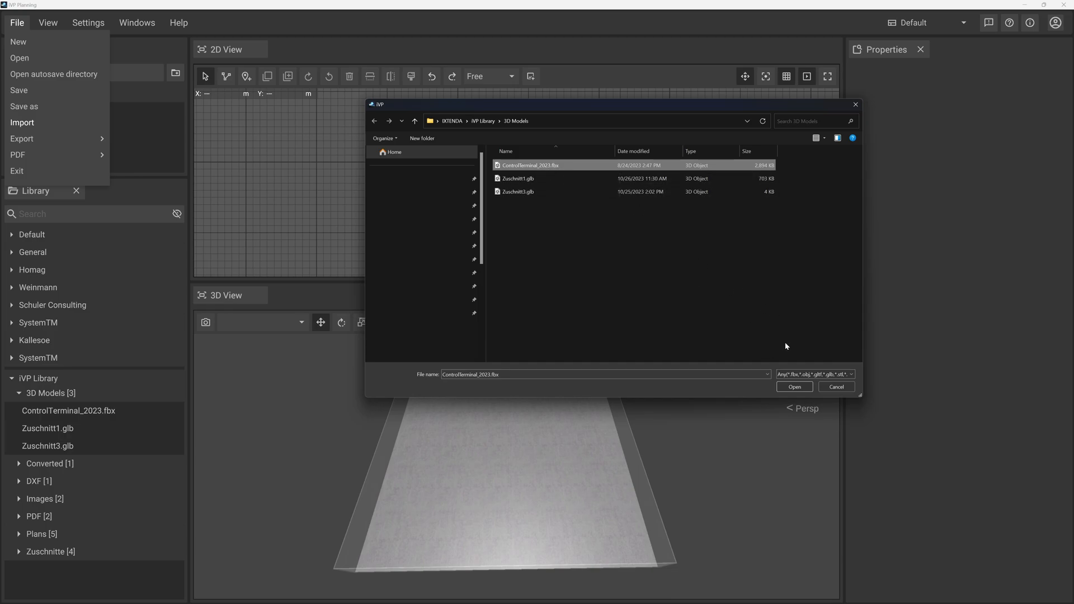
{"action": "left_click", "coordinate": [791, 386]}
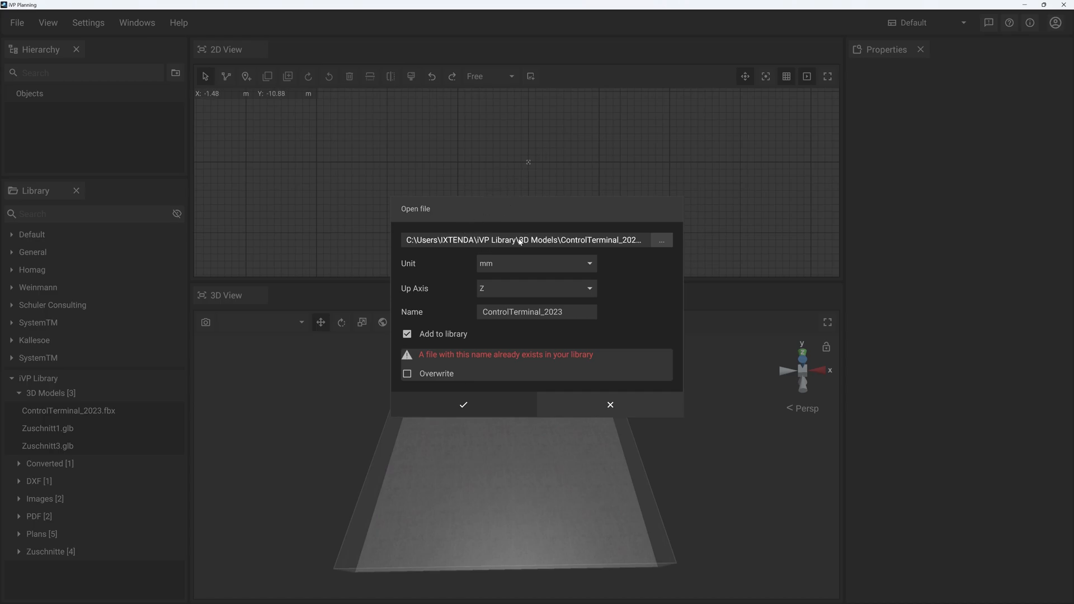
Review the Unit and Up Axis choices for the import and try the Overwrite option
{"action": "left_click", "coordinate": [518, 260]}
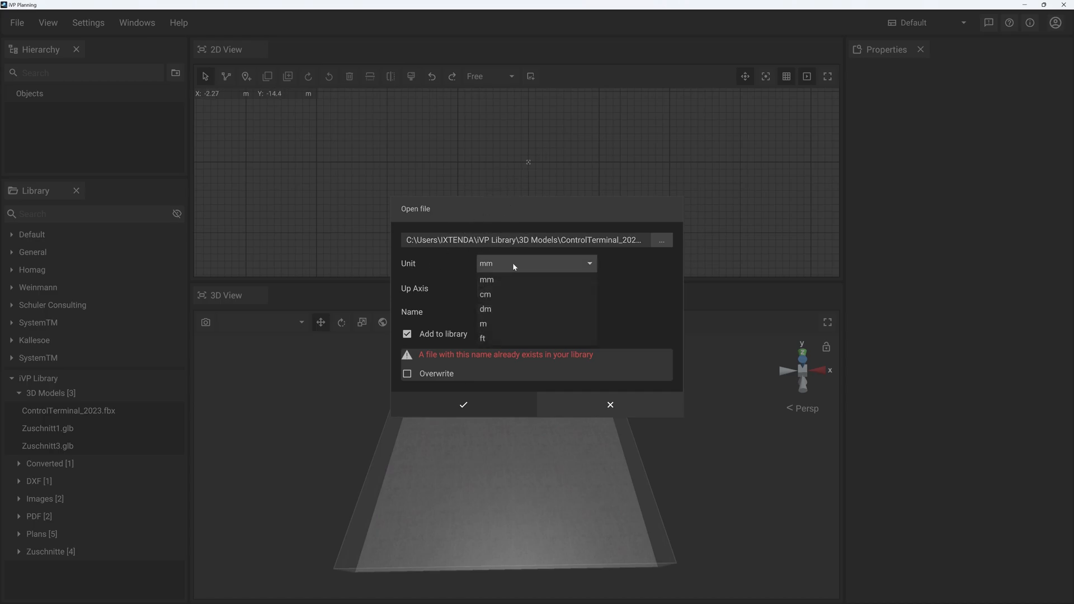
{"action": "left_click", "coordinate": [511, 260]}
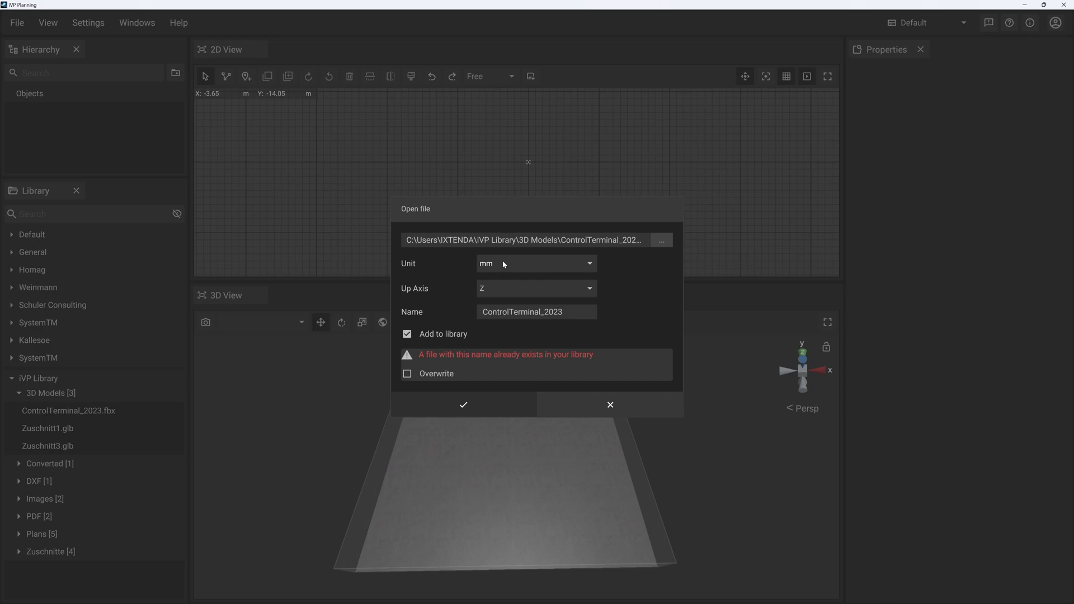
{"action": "left_click", "coordinate": [507, 290]}
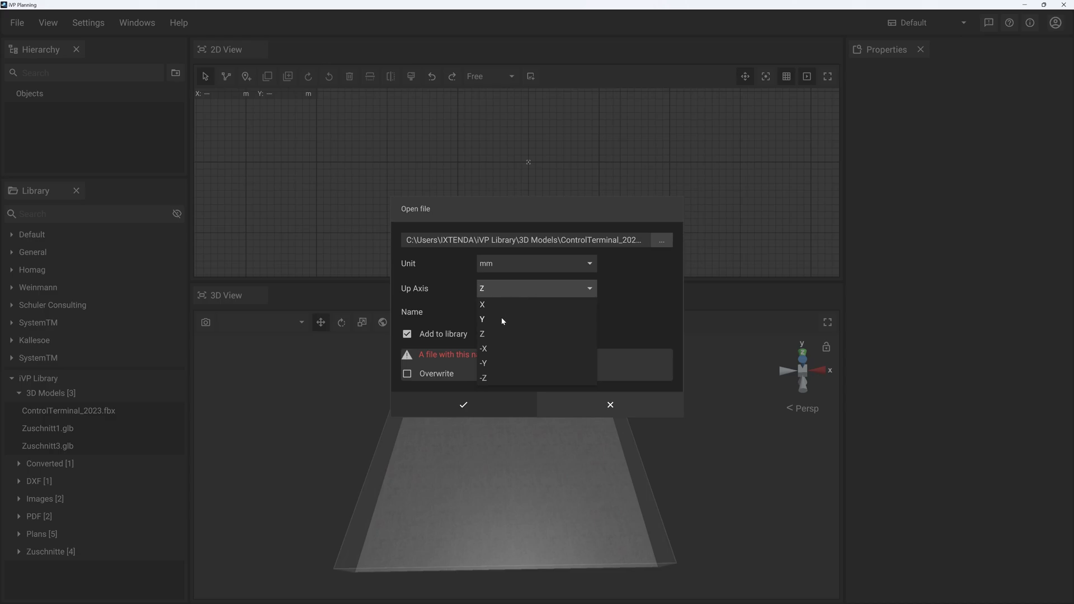
{"action": "left_click", "coordinate": [650, 300]}
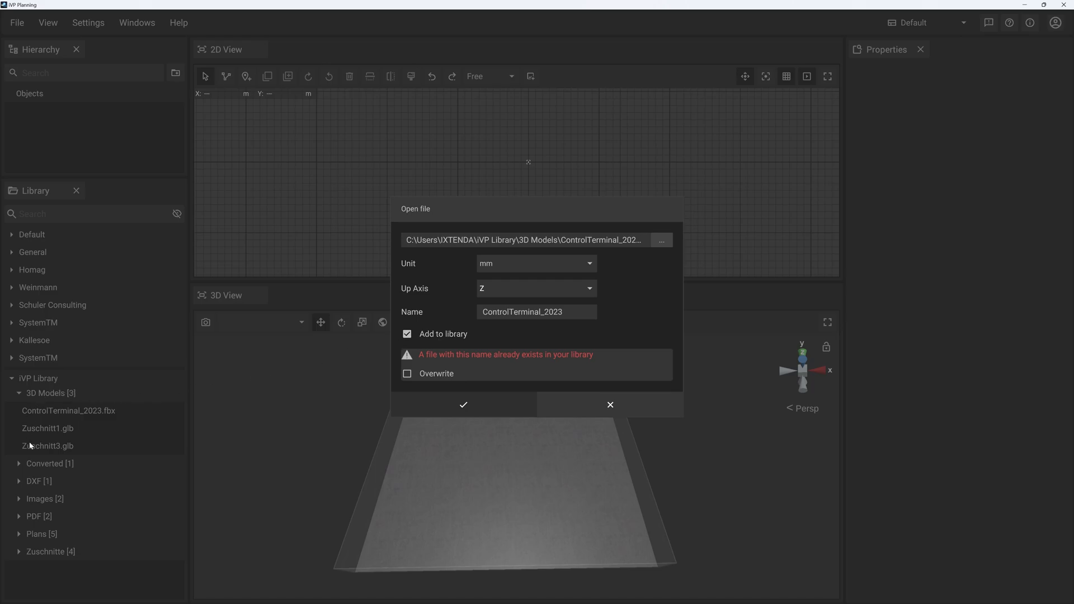
{"action": "left_click", "coordinate": [408, 374]}
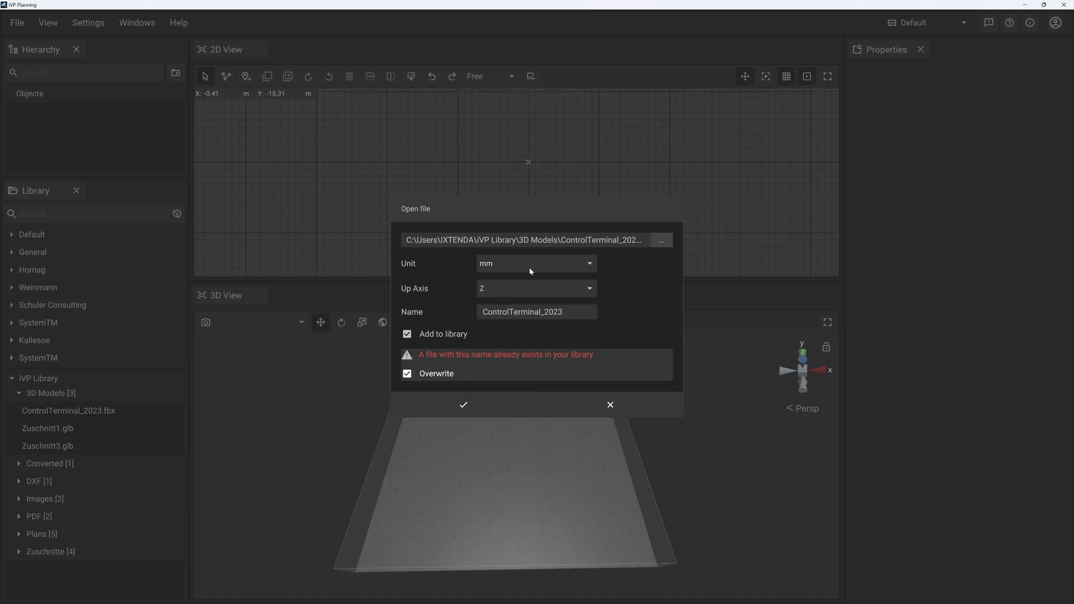
{"action": "left_click", "coordinate": [407, 374]}
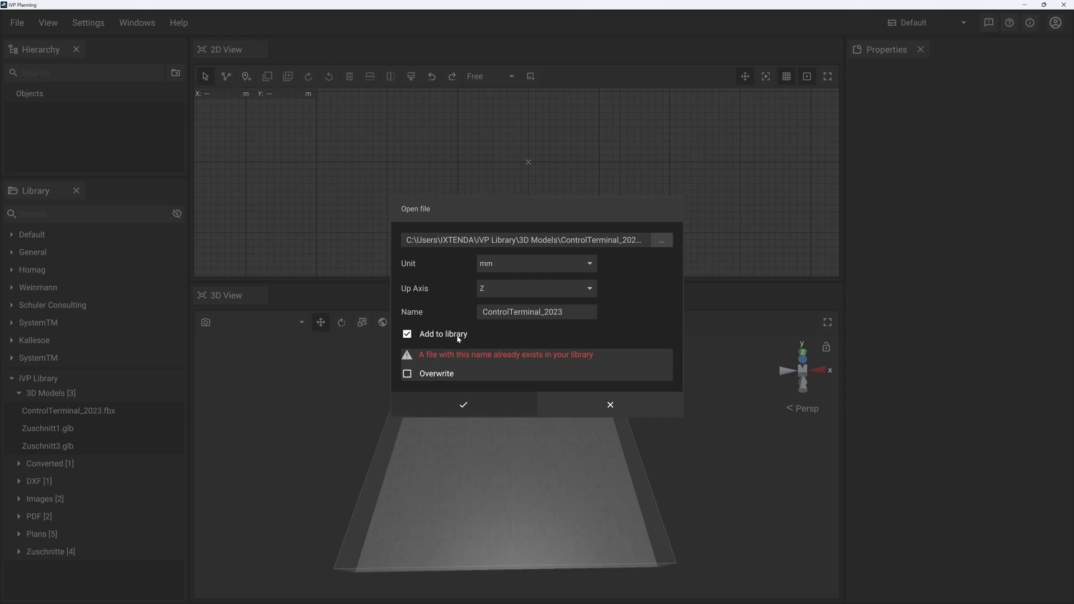
Name the import ControlTerminal_2023_2 and import it with unit mm, up axis Z and adding to the library
{"action": "left_click_drag", "start_coordinate": [558, 312], "coordinate": [580, 314]}
{"action": "key", "text": "Right"}
{"action": "type", "text": "_"}
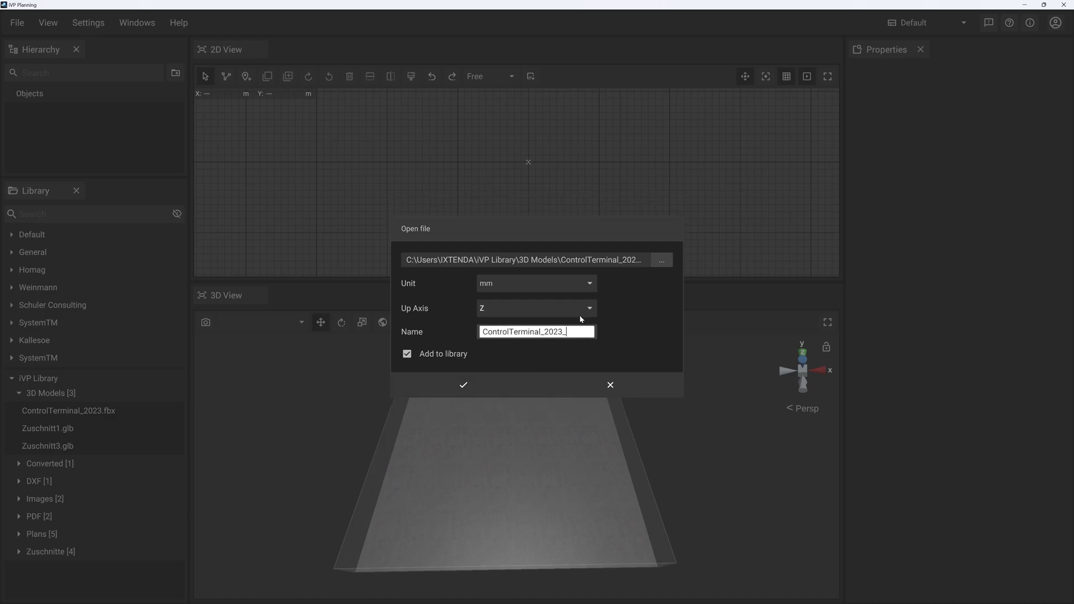
{"action": "type", "text": "2"}
{"action": "left_click", "coordinate": [464, 390]}
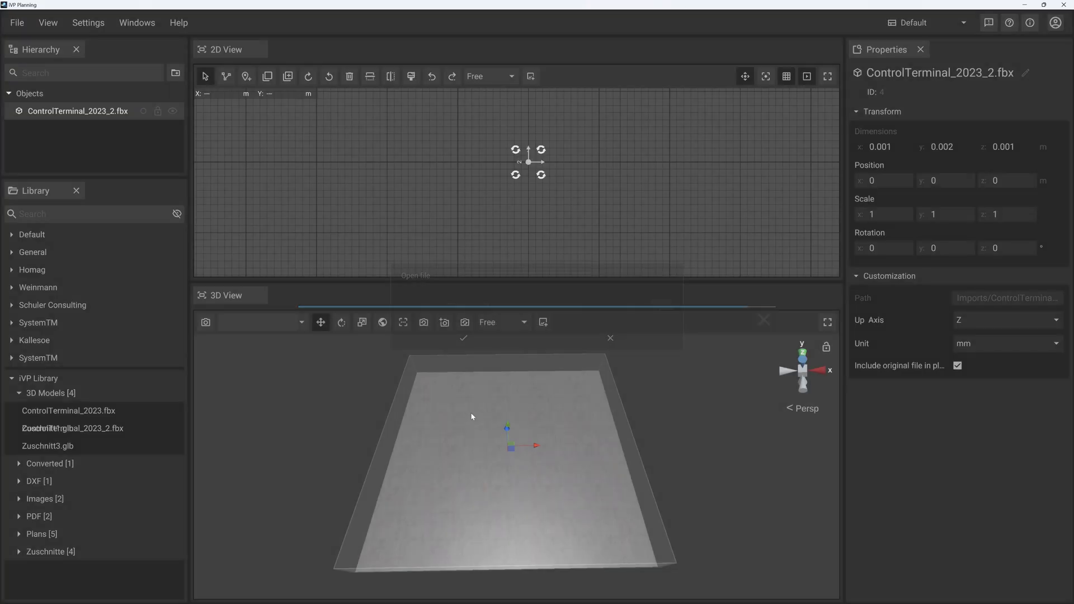
Focus the view on the imported ControlTerminal_2023_2.fbx and select it to check its size and properties
{"action": "key", "text": "f"}
{"action": "right_click_drag", "start_coordinate": [544, 456], "coordinate": [590, 453]}
{"action": "left_click", "coordinate": [566, 446]}
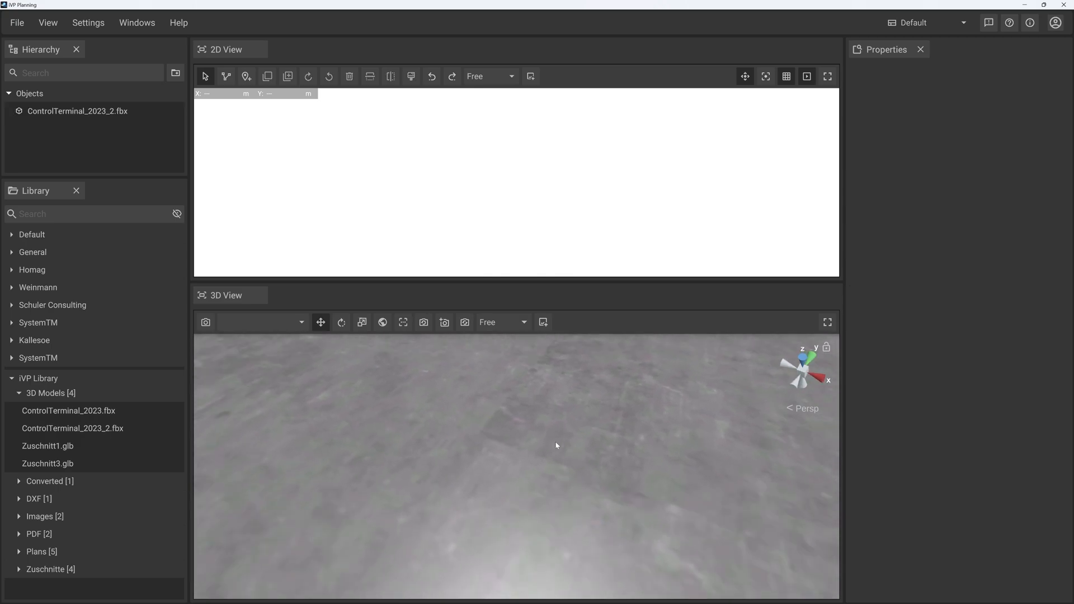
{"action": "left_click", "coordinate": [483, 439]}
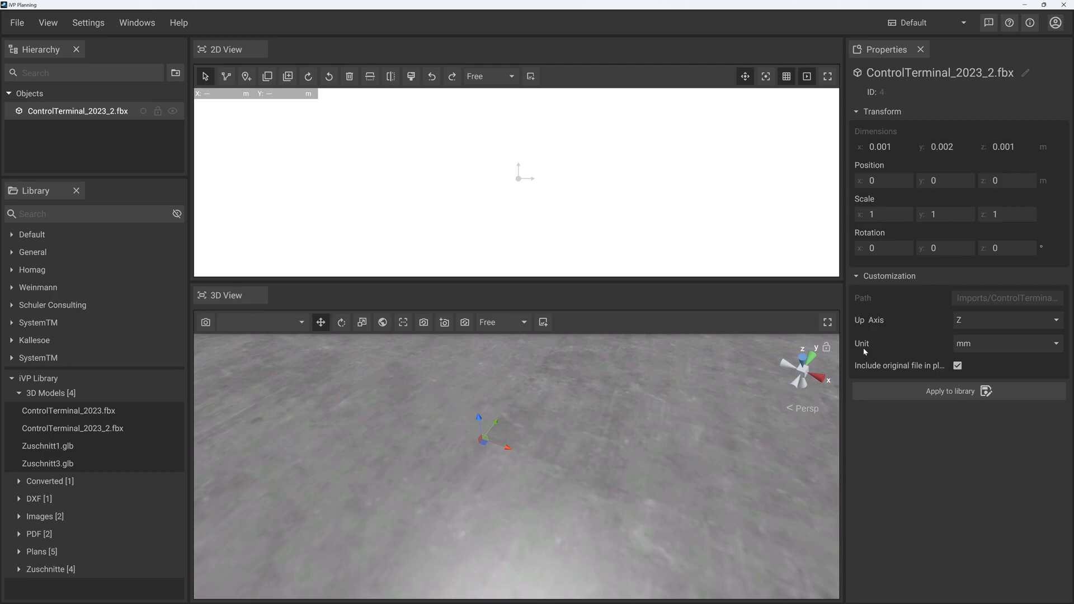
{"action": "scroll", "coordinate": [504, 479], "scroll_direction": "down", "scroll_amount": 3}
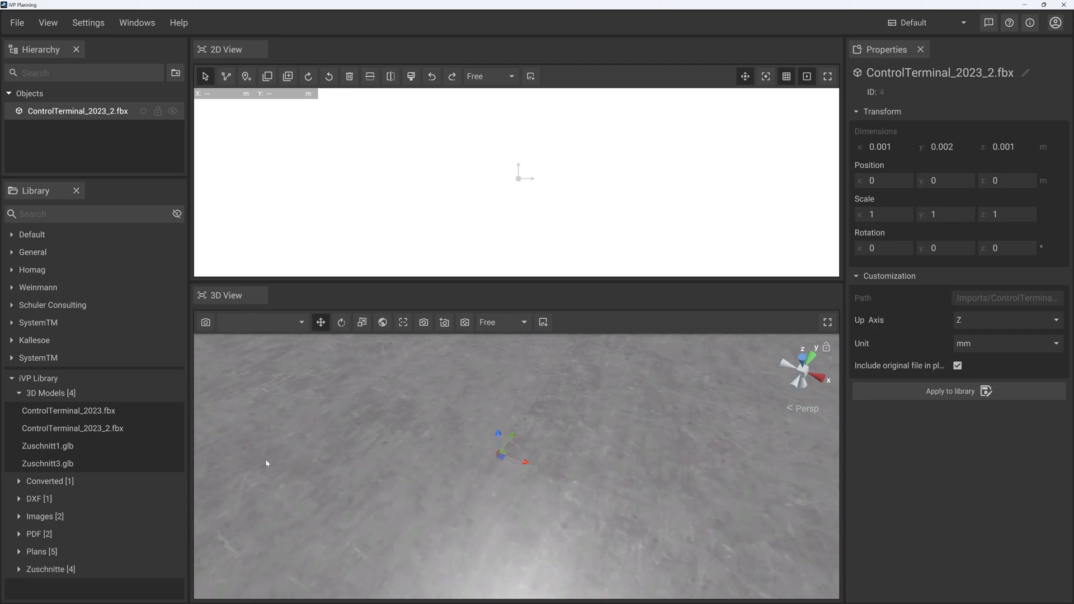
Place ControlTerminal_2023.fbx from the library at about X 1.5 m, Y 1.5 m and select it to compare its properties
{"action": "left_click_drag", "start_coordinate": [54, 412], "coordinate": [577, 437]}
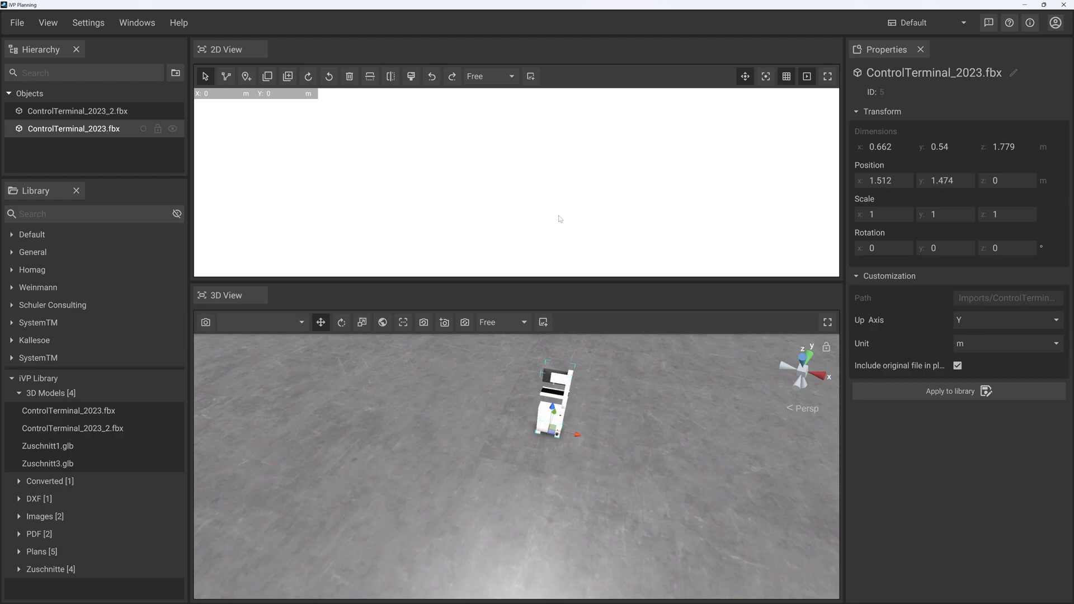
{"action": "left_click", "coordinate": [681, 459]}
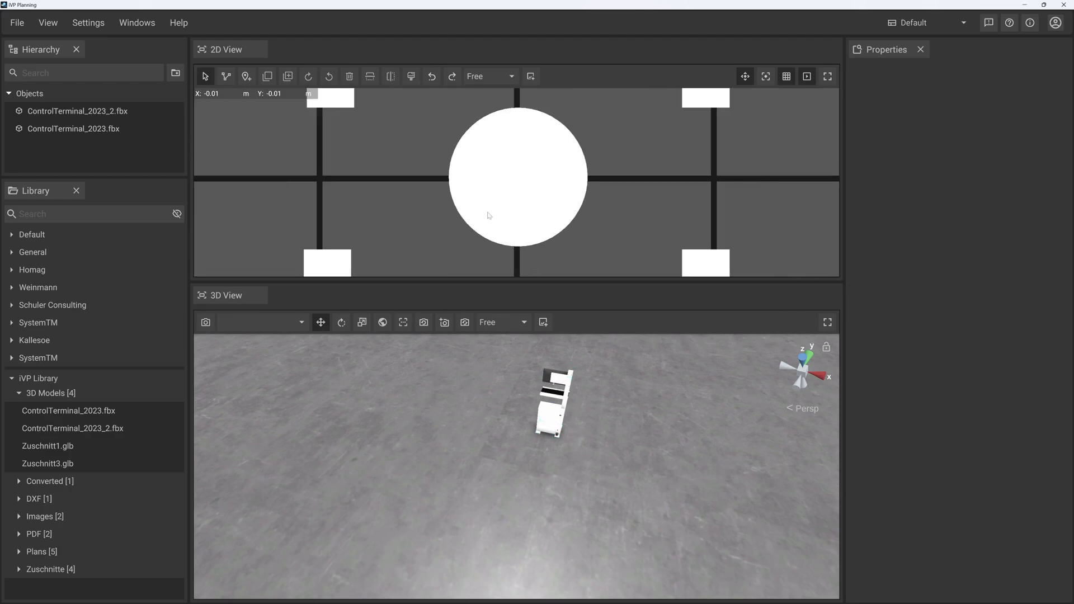
{"action": "left_click", "coordinate": [548, 432]}
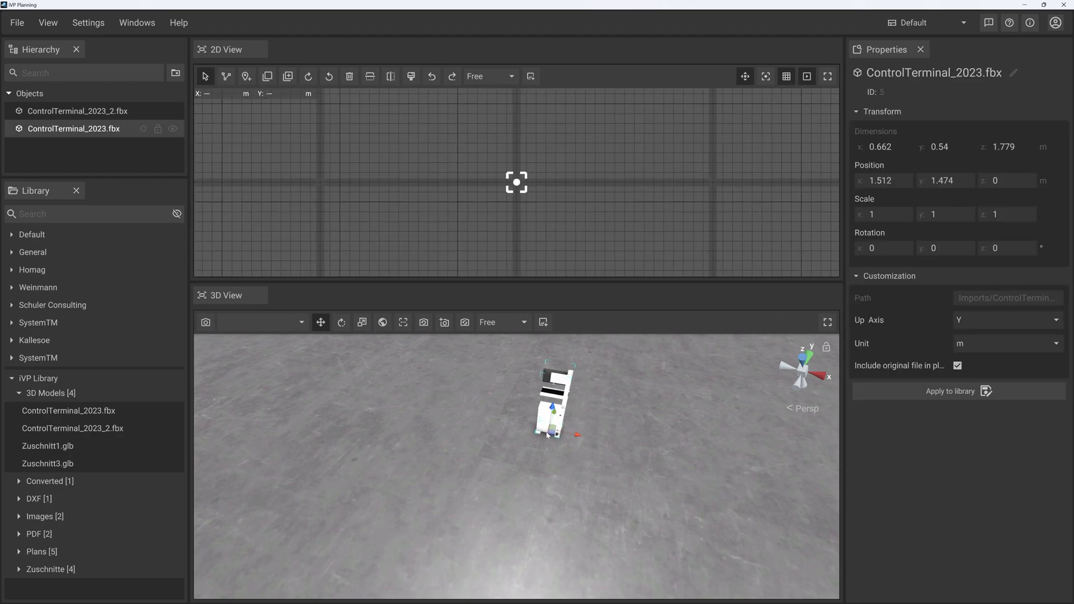
Set the placed ControlTerminal_2023_2.fbx's unit to m and its up axis to Y
{"action": "left_click", "coordinate": [87, 112]}
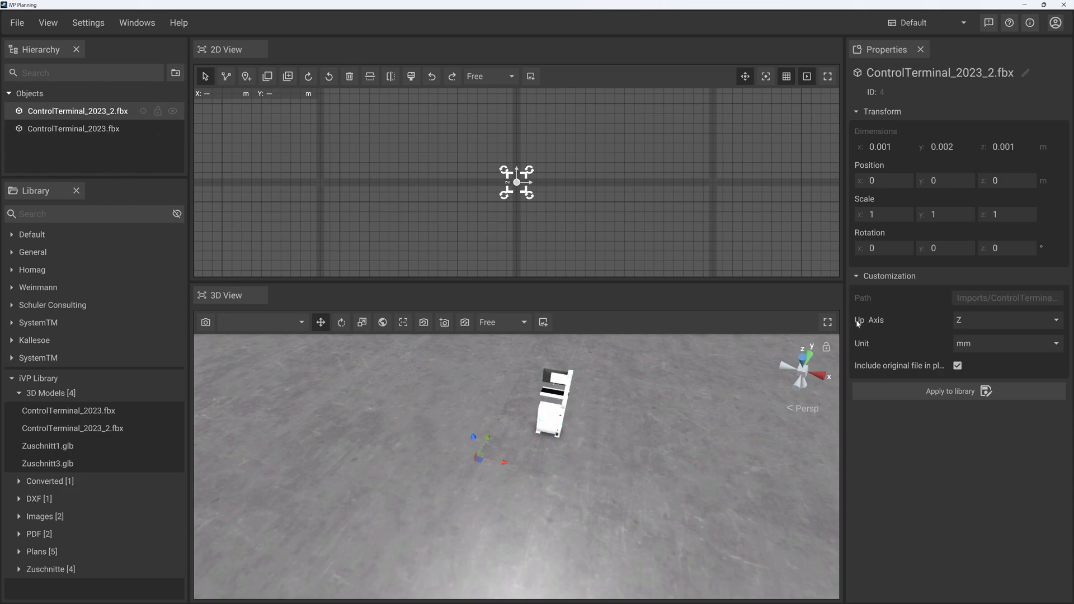
{"action": "left_click", "coordinate": [988, 344]}
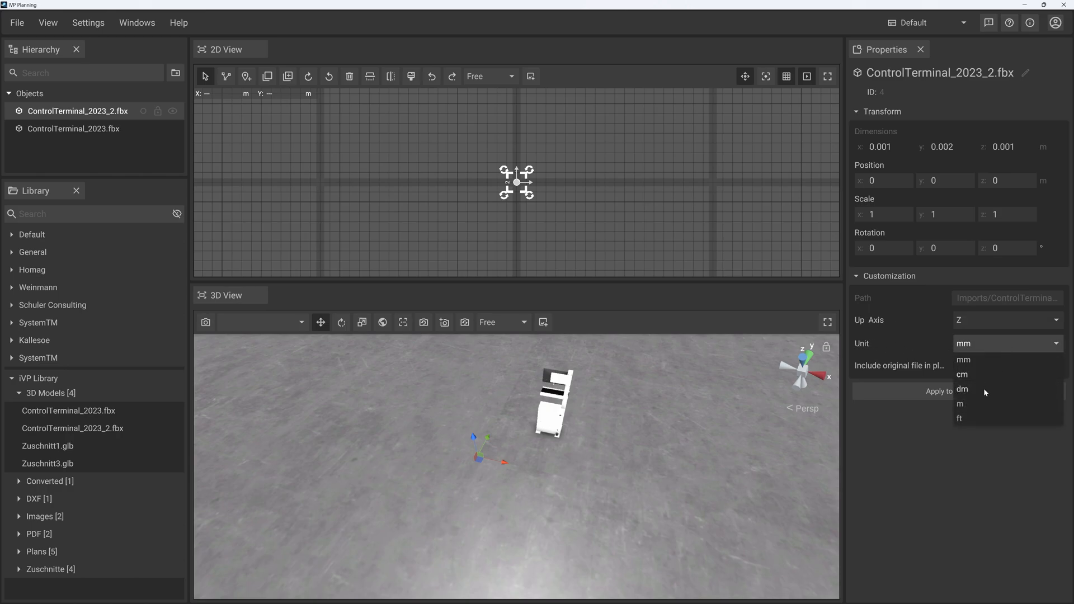
{"action": "left_click", "coordinate": [961, 403]}
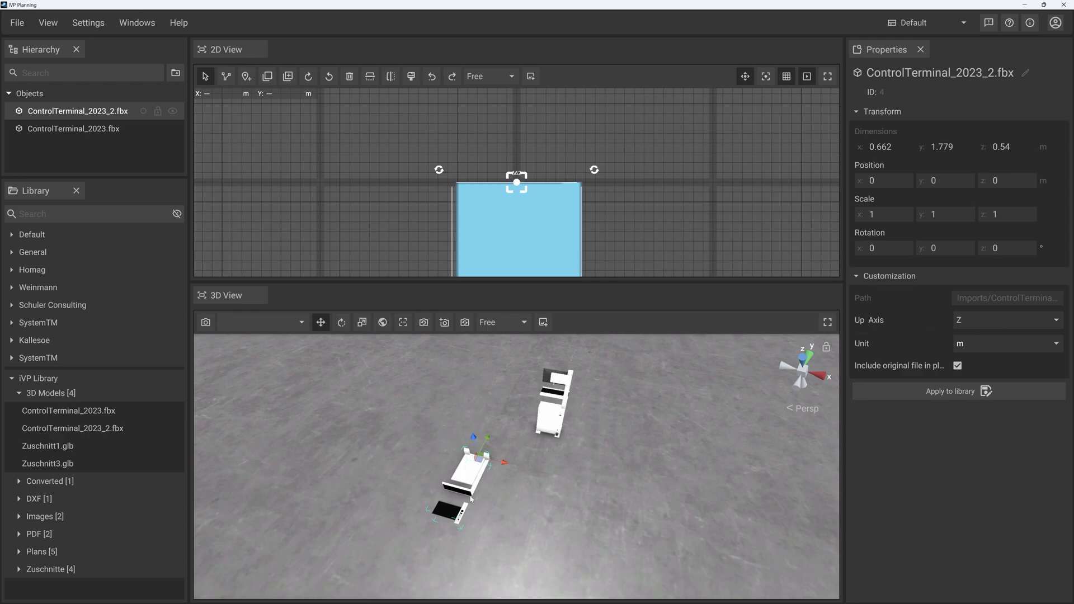
{"action": "left_click", "coordinate": [979, 323]}
{"action": "left_click", "coordinate": [960, 351]}
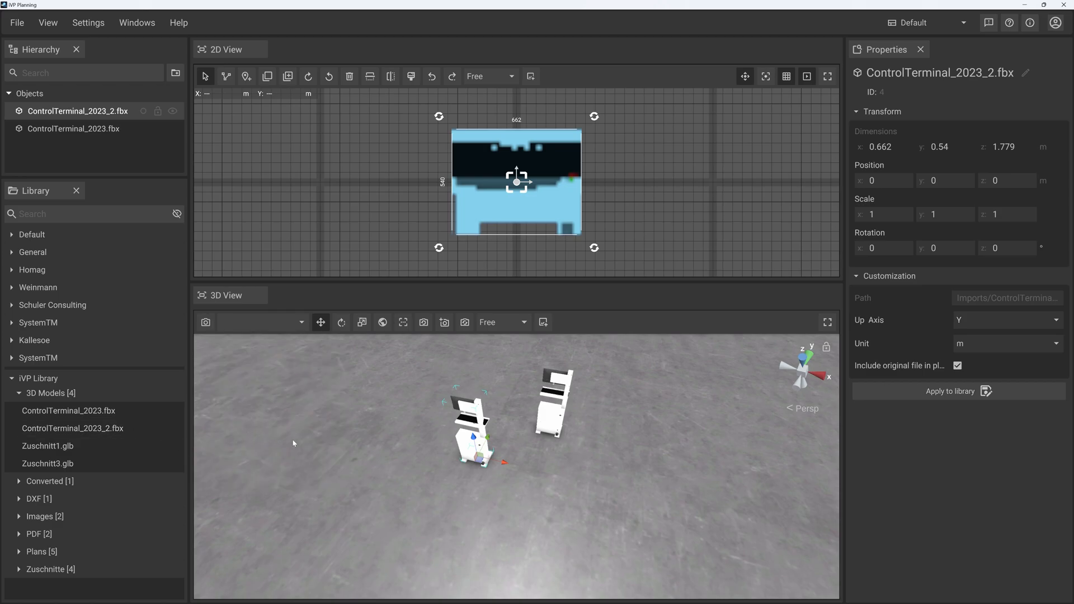
Place ControlTerminal_2023_2.fbx from the library before and after applying the corrected terminal's unit and axis settings to the library
{"action": "left_click_drag", "start_coordinate": [352, 435], "coordinate": [352, 434]}
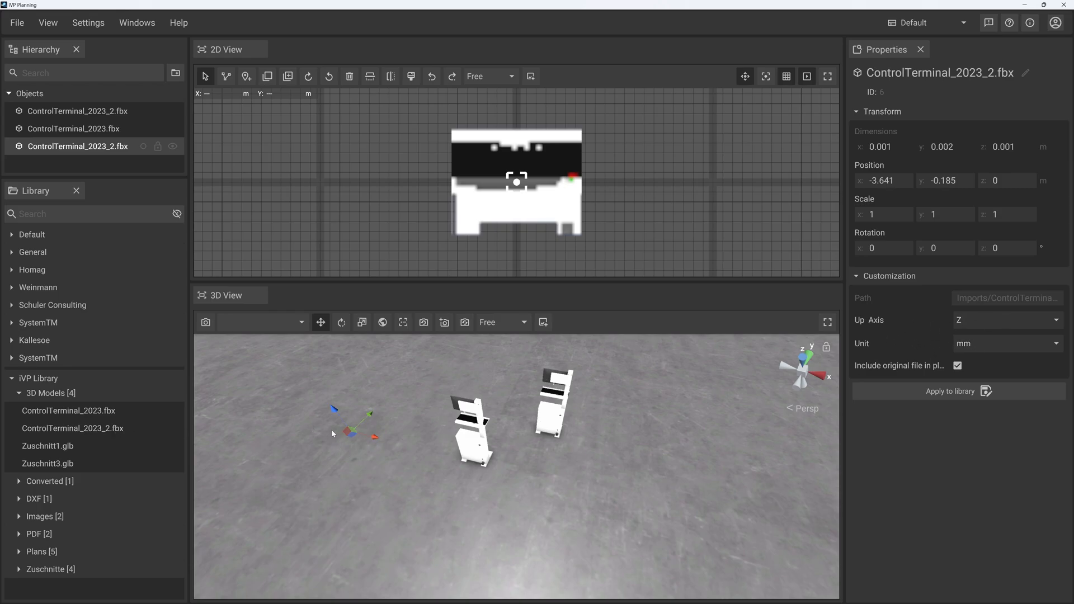
{"action": "left_click", "coordinate": [475, 446]}
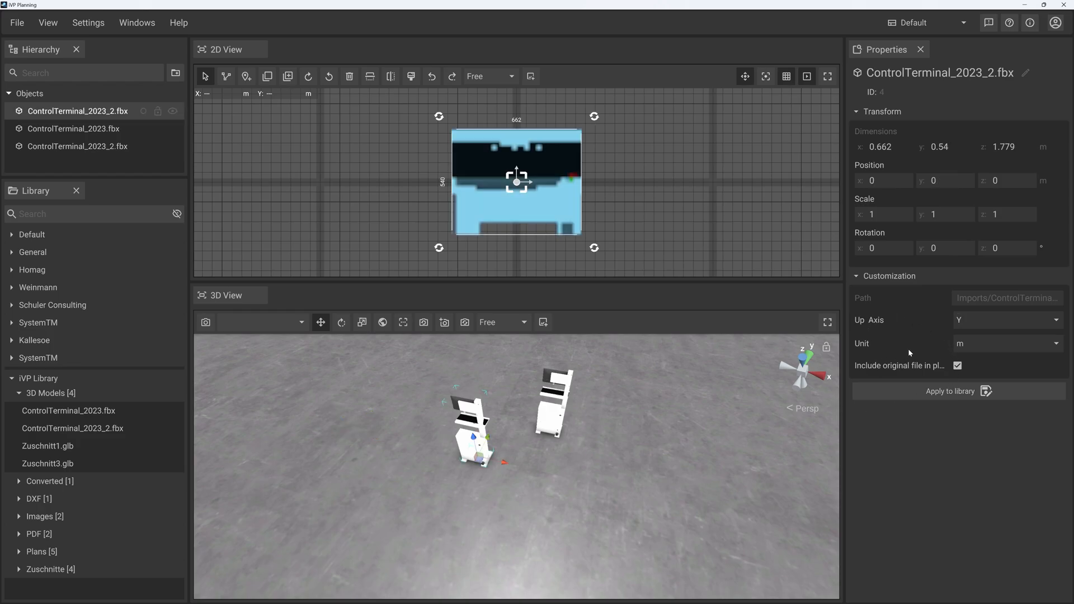
{"action": "left_click", "coordinate": [955, 394]}
{"action": "left_click_drag", "start_coordinate": [99, 431], "coordinate": [429, 469]}
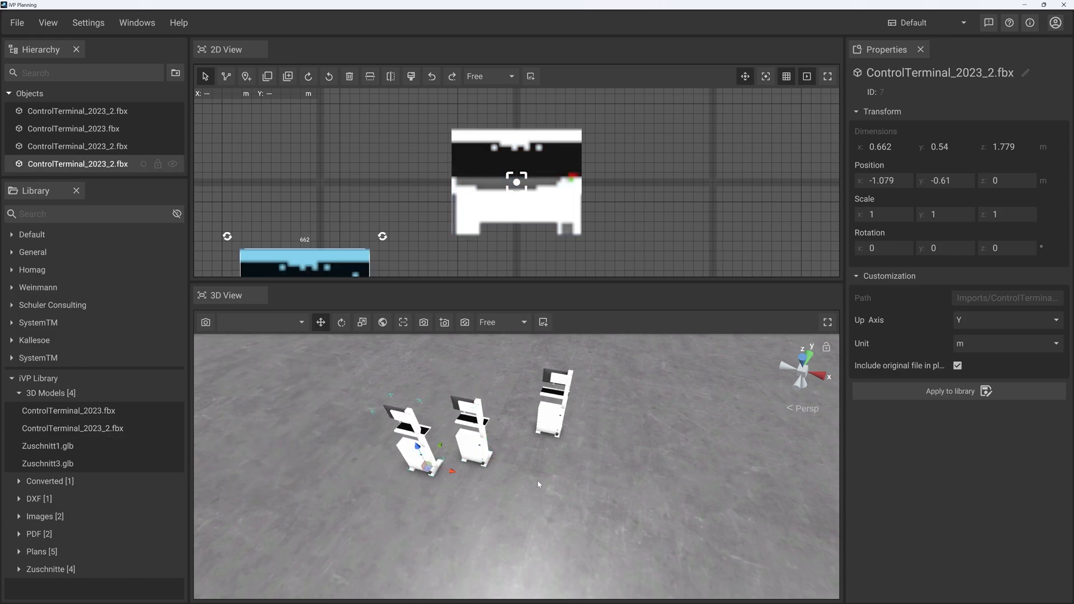
Select all placed control terminals in the 3D view and delete them from the plan
{"action": "scroll", "coordinate": [540, 485], "scroll_direction": "down", "scroll_amount": 8}
{"action": "left_click_drag", "start_coordinate": [413, 385], "coordinate": [523, 491]}
{"action": "key", "text": "Delete"}
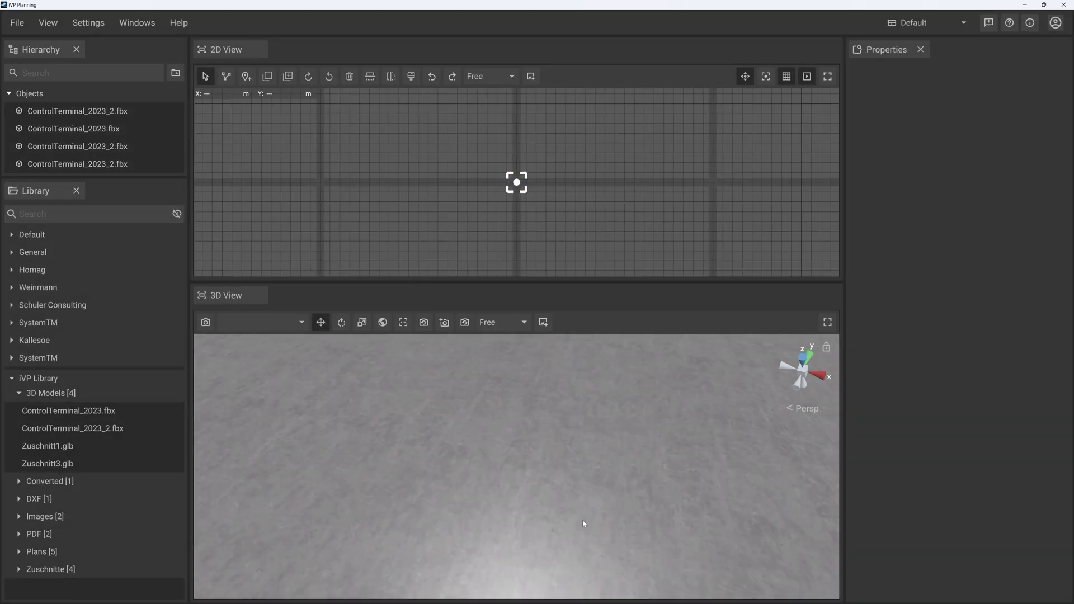
{"action": "middle_click_drag", "start_coordinate": [554, 501], "coordinate": [500, 543]}
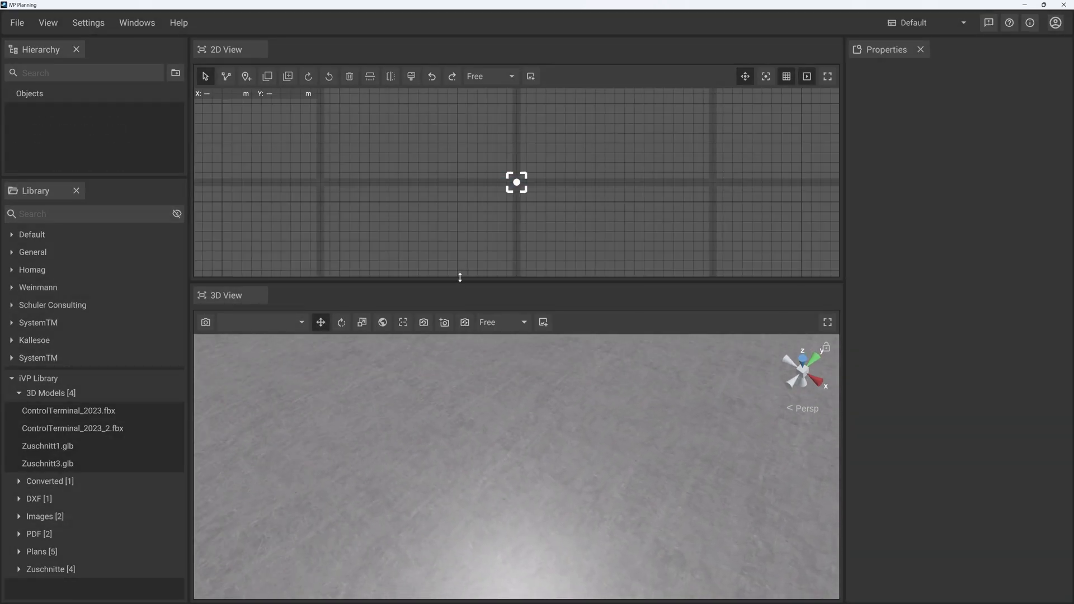
Place ControlTerminal_2023_2.fbx at about X -5.6 m, Y -0.7 m and ControlTerminal_2023.fbx at about X -1.8 m, Y 0 m
{"action": "left_click_drag", "start_coordinate": [460, 277], "coordinate": [460, 211]}
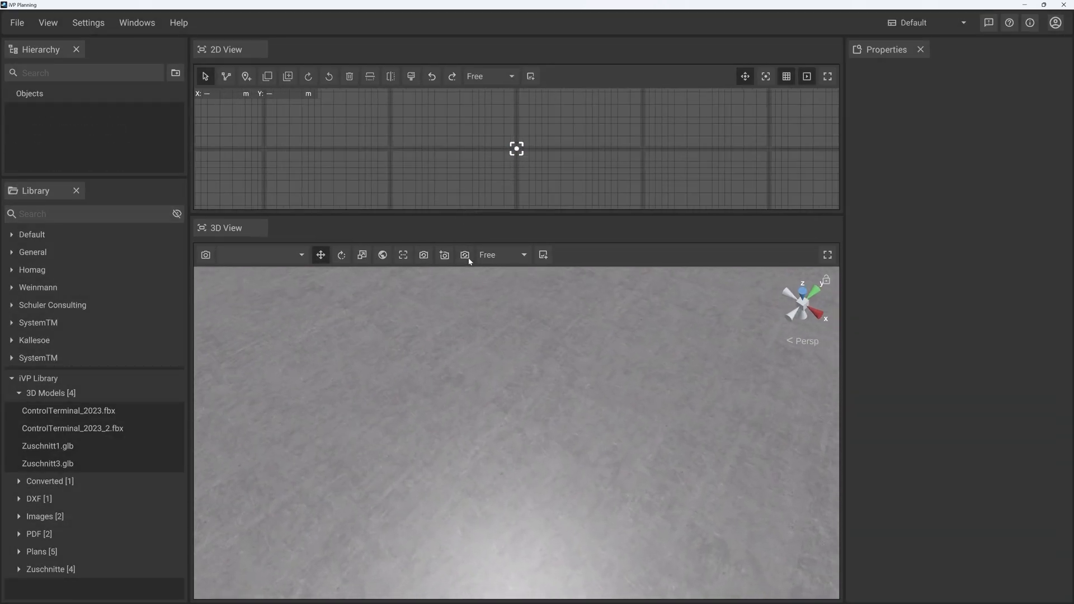
{"action": "double_click", "coordinate": [100, 435]}
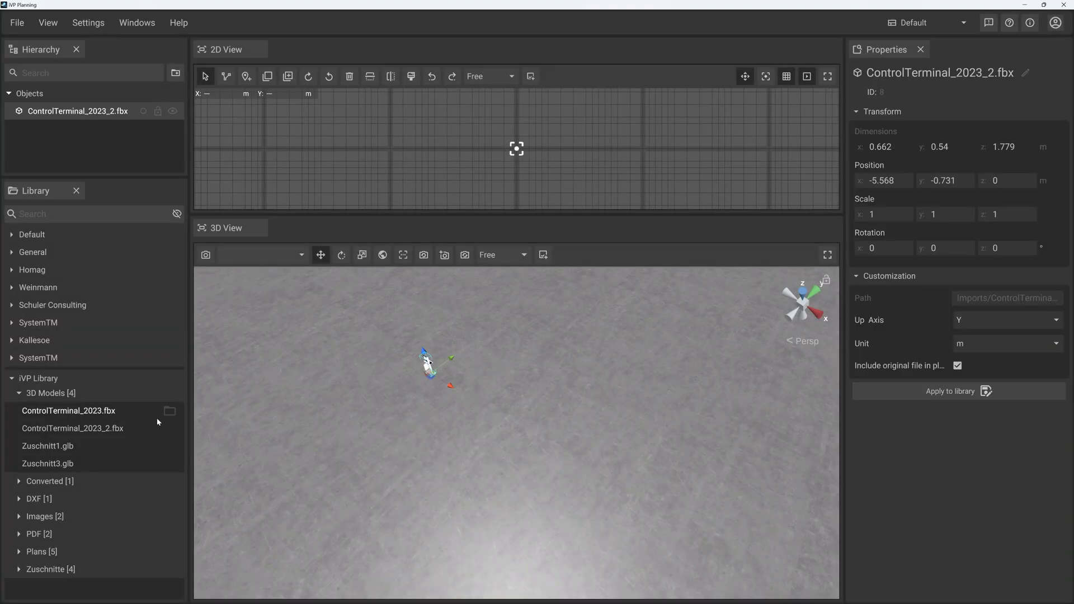
{"action": "double_click", "coordinate": [121, 410]}
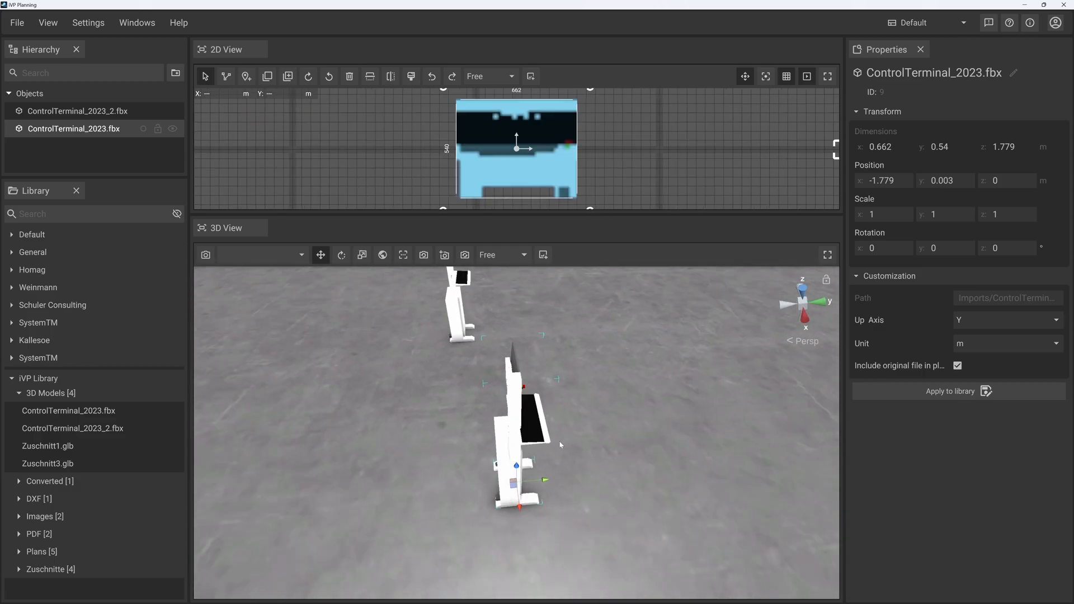
Place another copy of ControlTerminal_2023_2.fbx and another of ControlTerminal_2023.fbx, the latter at about X -3.7 m, Y -2.2 m
{"action": "scroll", "coordinate": [560, 445], "scroll_direction": "down", "scroll_amount": 4}
{"action": "right_click_drag", "start_coordinate": [561, 446], "coordinate": [506, 450]}
{"action": "scroll", "coordinate": [506, 450], "scroll_direction": "down", "scroll_amount": 3}
{"action": "left_click_drag", "start_coordinate": [104, 430], "coordinate": [593, 423]}
{"action": "left_click_drag", "start_coordinate": [68, 411], "coordinate": [489, 386]}
{"action": "left_click_drag", "start_coordinate": [562, 471], "coordinate": [314, 461]}
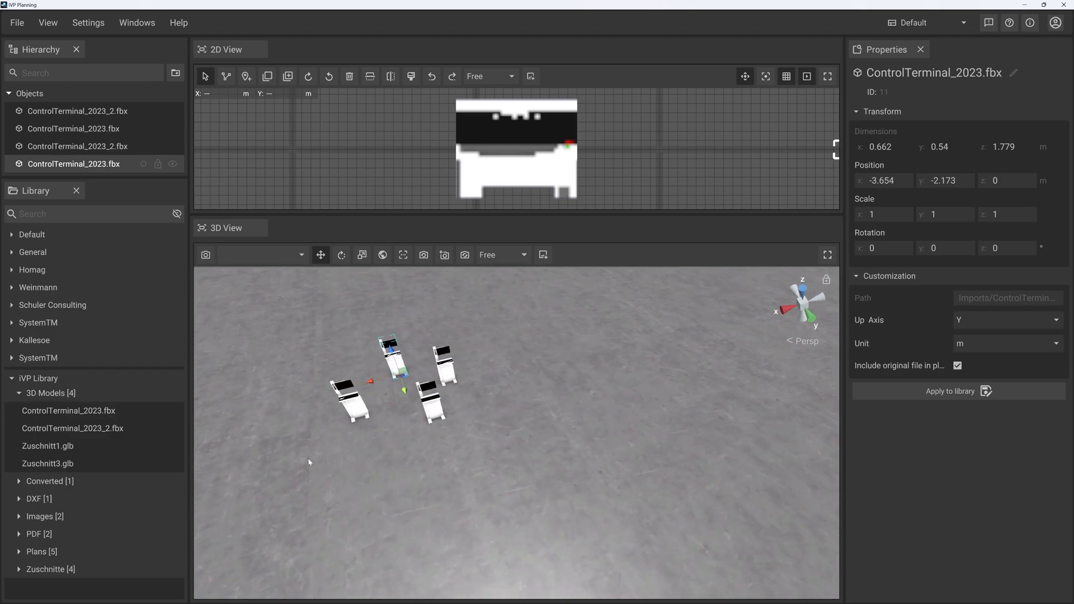
Place Zuschnitt1.glb from the library at about X -4.6 m, Y 2.3 m and open the library's 3D Models folder in File Explorer
{"action": "left_click_drag", "start_coordinate": [48, 446], "coordinate": [447, 441]}
{"action": "scroll", "coordinate": [447, 459], "scroll_direction": "down", "scroll_amount": 3}
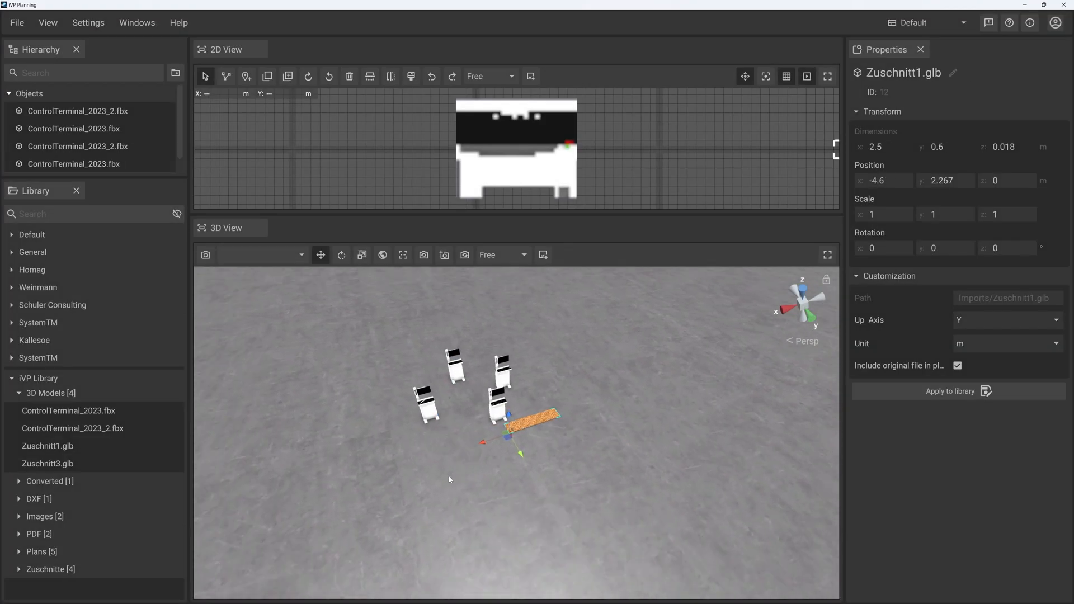
{"action": "left_click", "coordinate": [61, 395]}
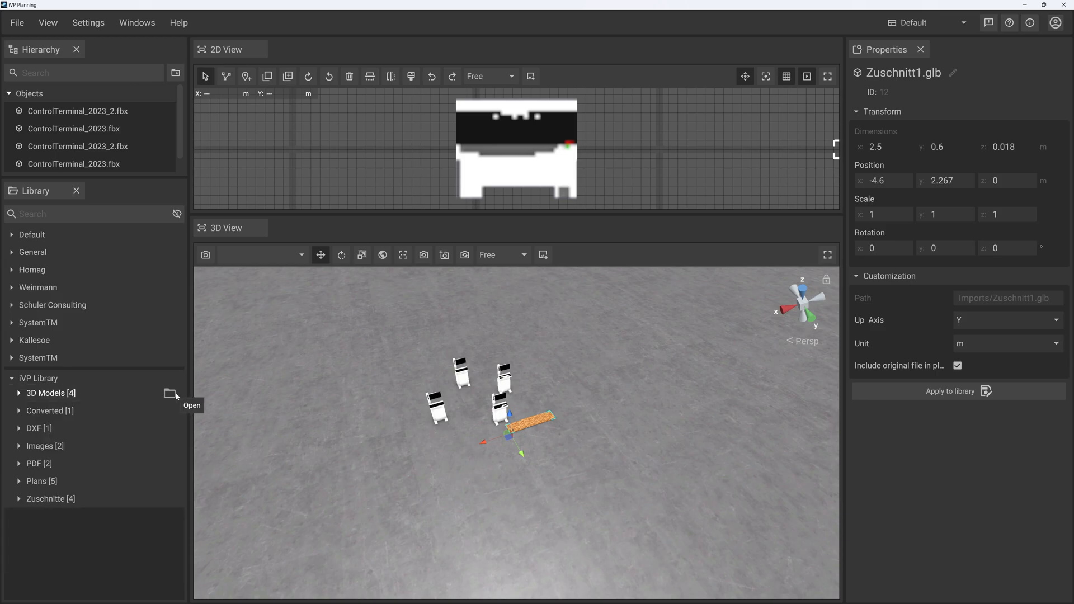
{"action": "left_click", "coordinate": [150, 397]}
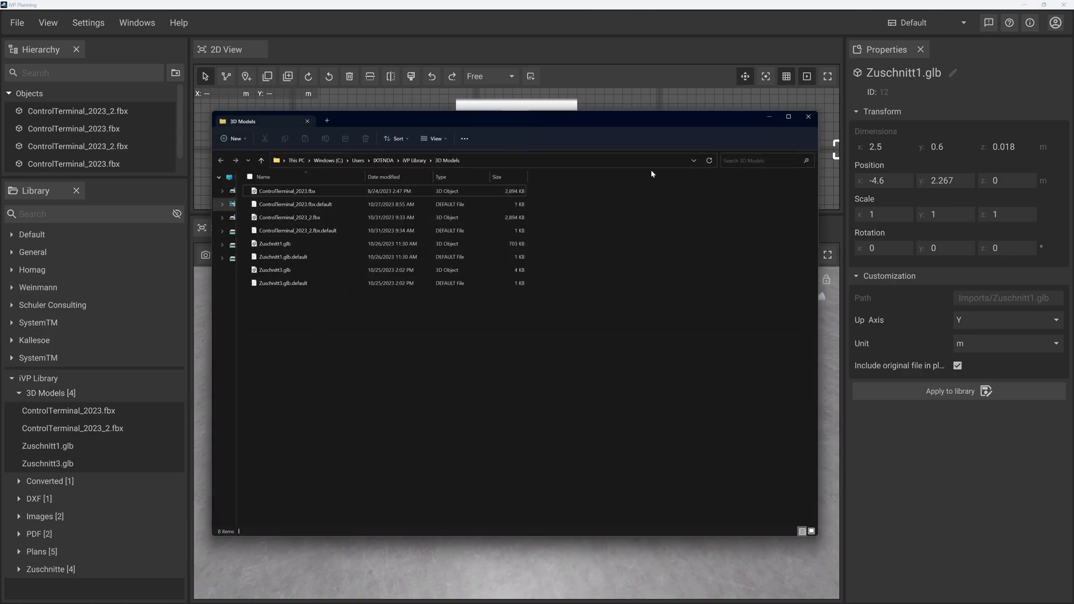
Create a subfolder named Terminal in the 3D Models folder and place another ControlTerminal_2023.fbx at about X -0.5 m, Y -3.6 m in the plan
{"action": "right_click", "coordinate": [397, 343]}
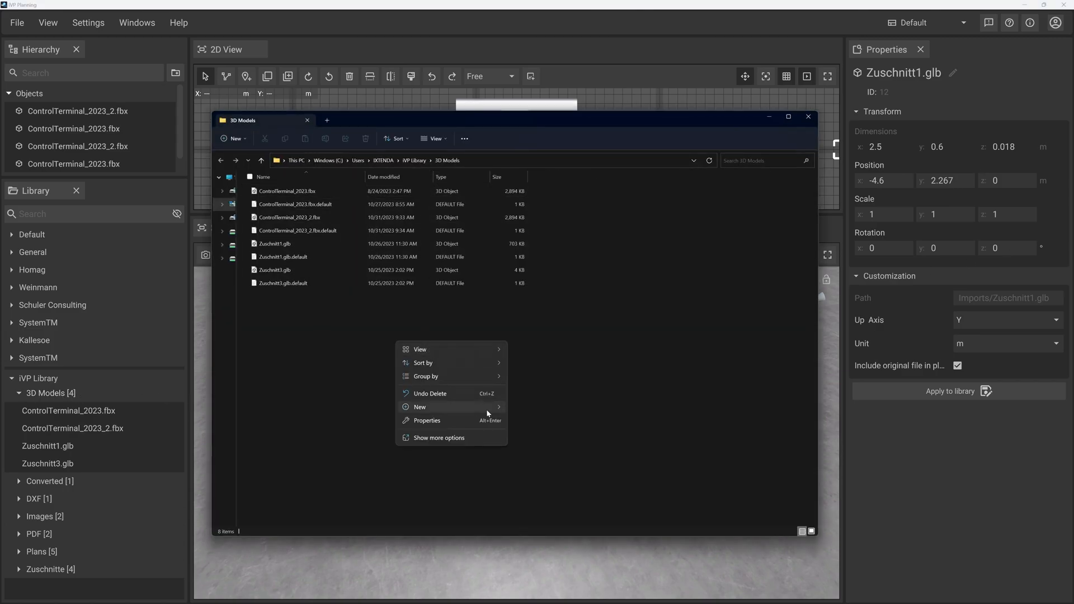
{"action": "mouse_move", "coordinate": [485, 409]}
{"action": "left_click", "coordinate": [531, 409]}
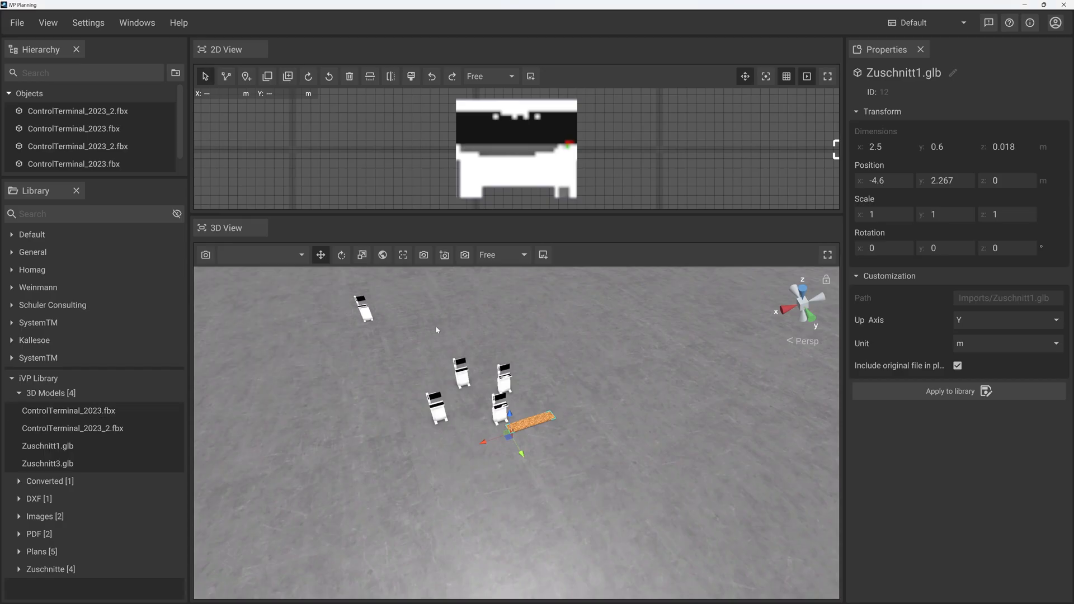
{"action": "left_click_drag", "start_coordinate": [437, 331], "coordinate": [404, 386]}
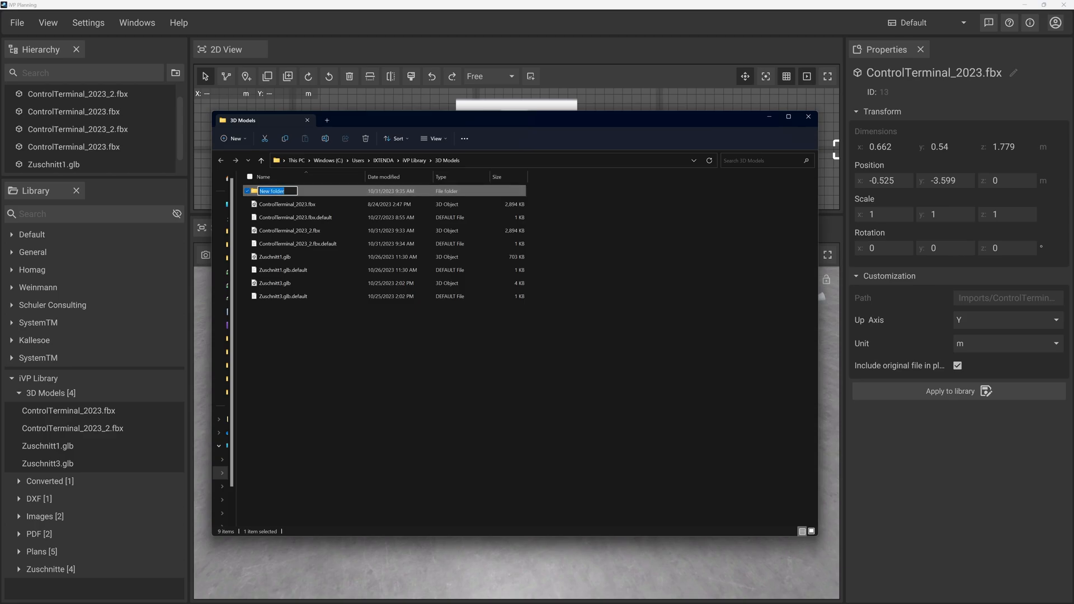
{"action": "type", "text": "Terminal"}
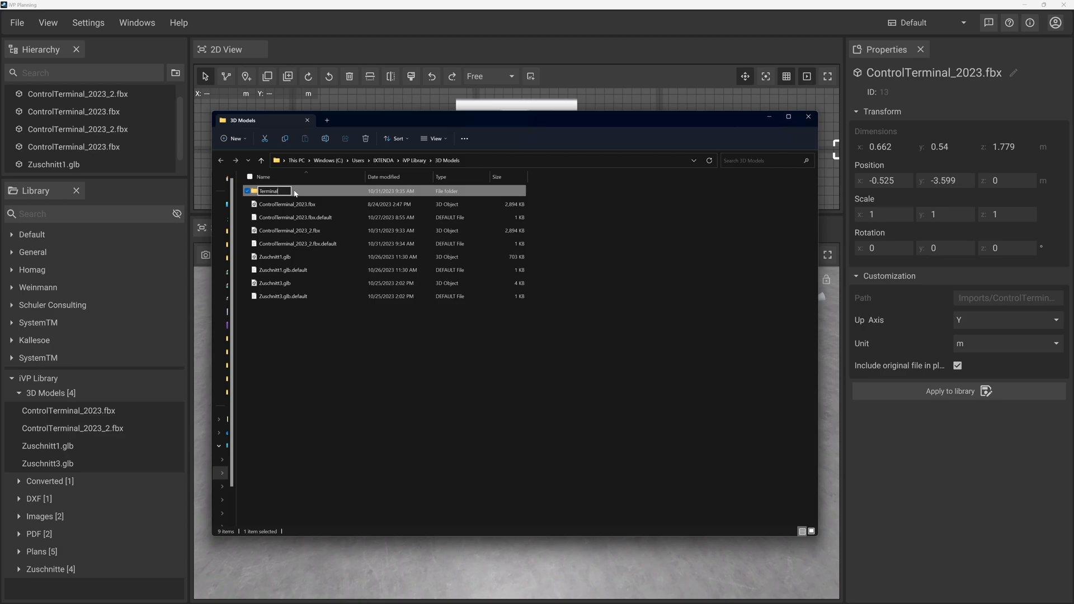
{"action": "key", "text": "Return"}
Create a second subfolder named Cutting in the 3D Models folder
{"action": "right_click", "coordinate": [310, 352]}
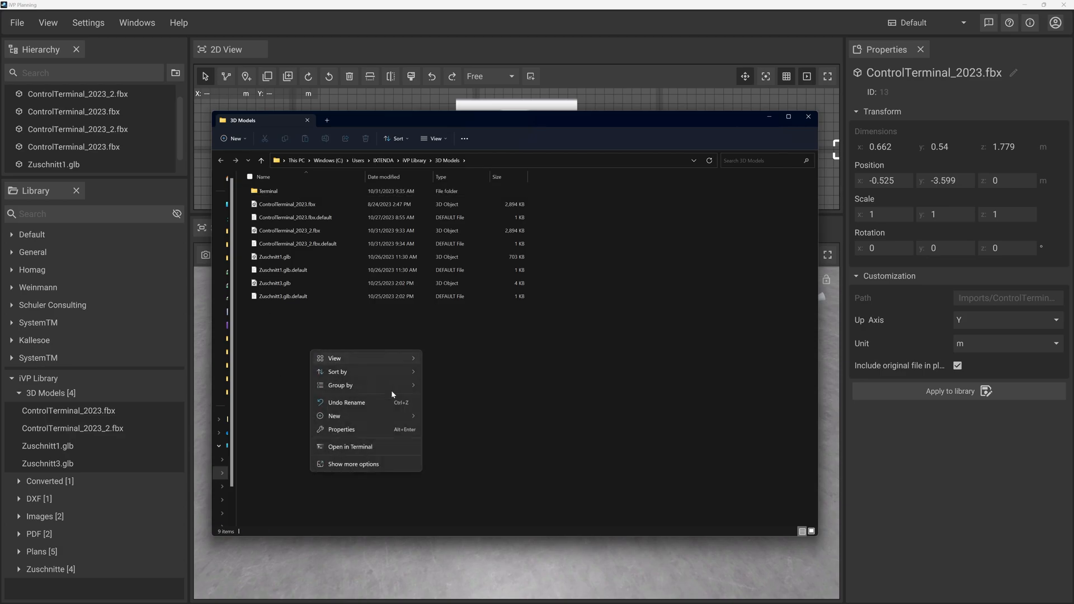
{"action": "mouse_move", "coordinate": [403, 414]}
{"action": "left_click", "coordinate": [445, 230]}
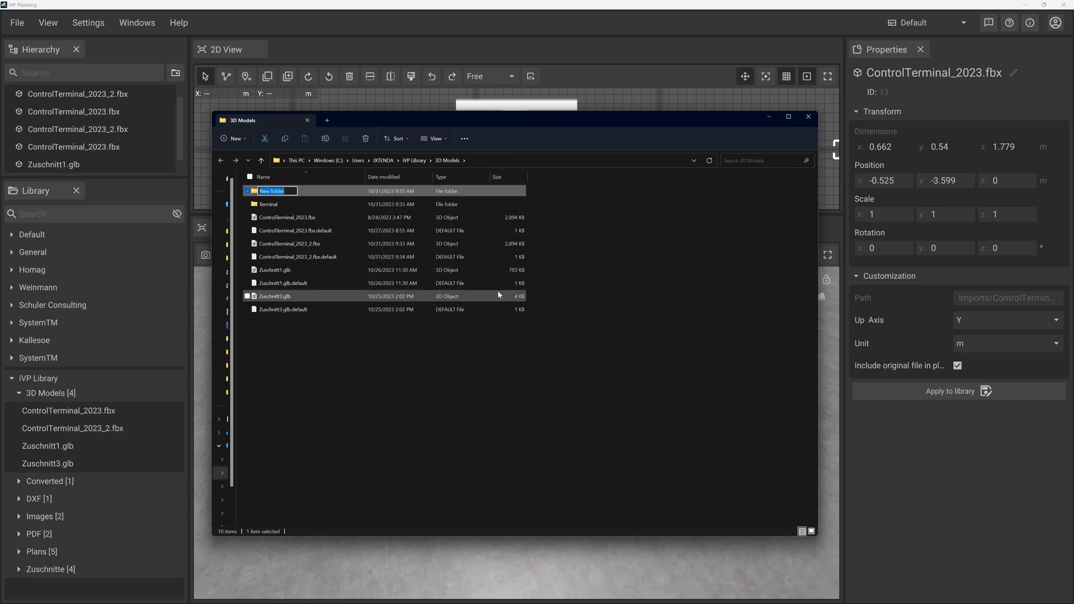
{"action": "type", "text": "Cutting"}
{"action": "key", "text": "Return"}
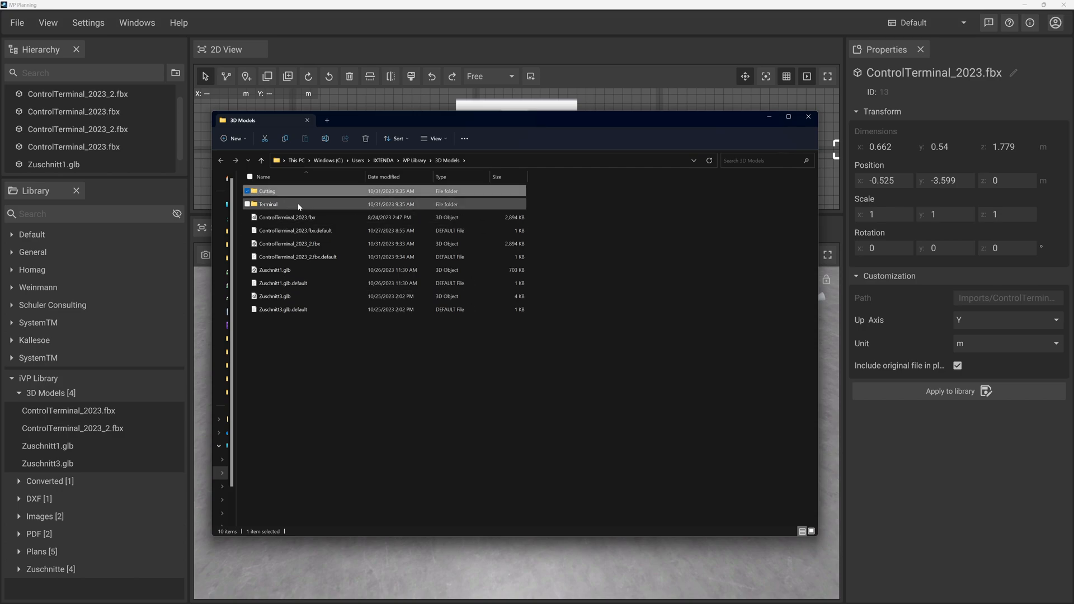
Move the two ControlTerminal FBX files and their .default files into the Terminal folder
{"action": "left_click", "coordinate": [282, 217]}
{"action": "key", "text": "shift+Down"}
{"action": "key", "text": "shift+Down"}
{"action": "key", "text": "shift+Down"}
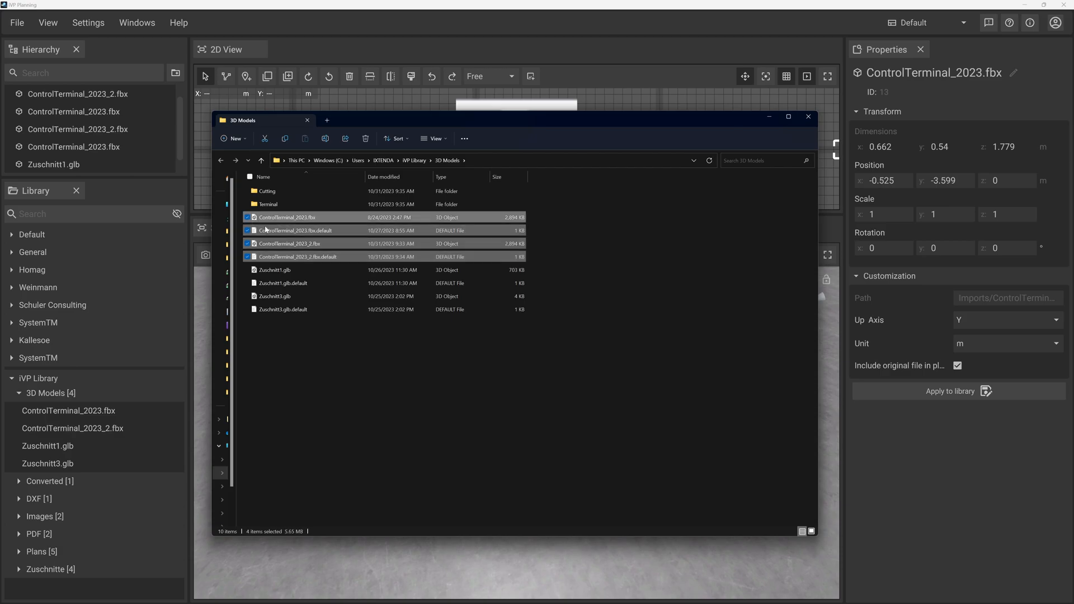
{"action": "left_click_drag", "start_coordinate": [282, 220], "coordinate": [297, 194]}
Move the Zuschnitt1 and Zuschnitt3 GLB files with their .default files into the Cutting folder and return to iVP Planning
{"action": "left_click", "coordinate": [283, 217]}
{"action": "key", "text": "shift+Down"}
{"action": "key", "text": "shift+Down"}
{"action": "key", "text": "shift+Down"}
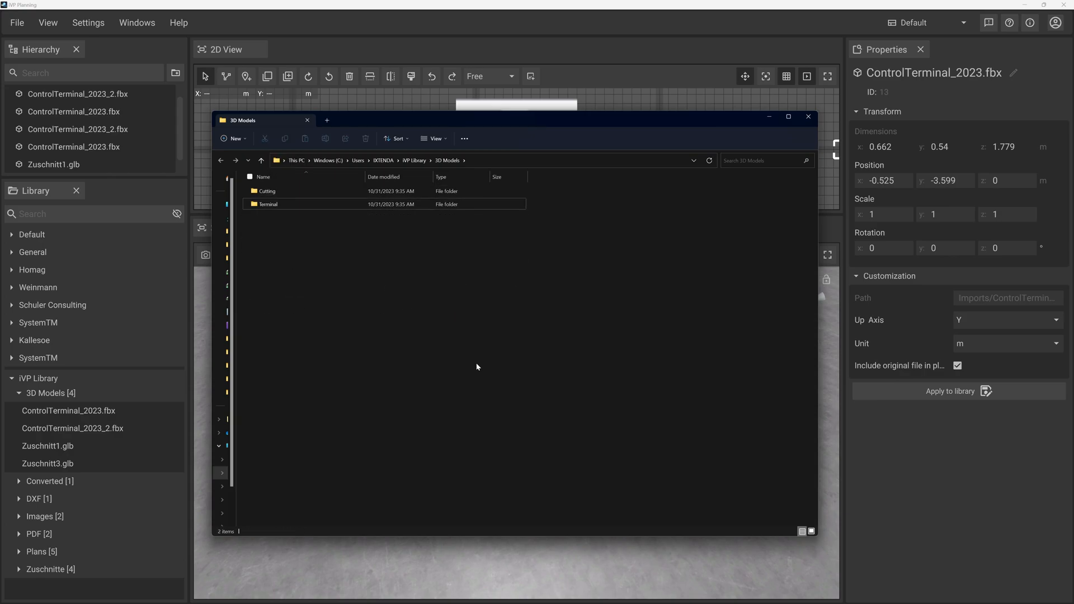
{"action": "left_click", "coordinate": [411, 584]}
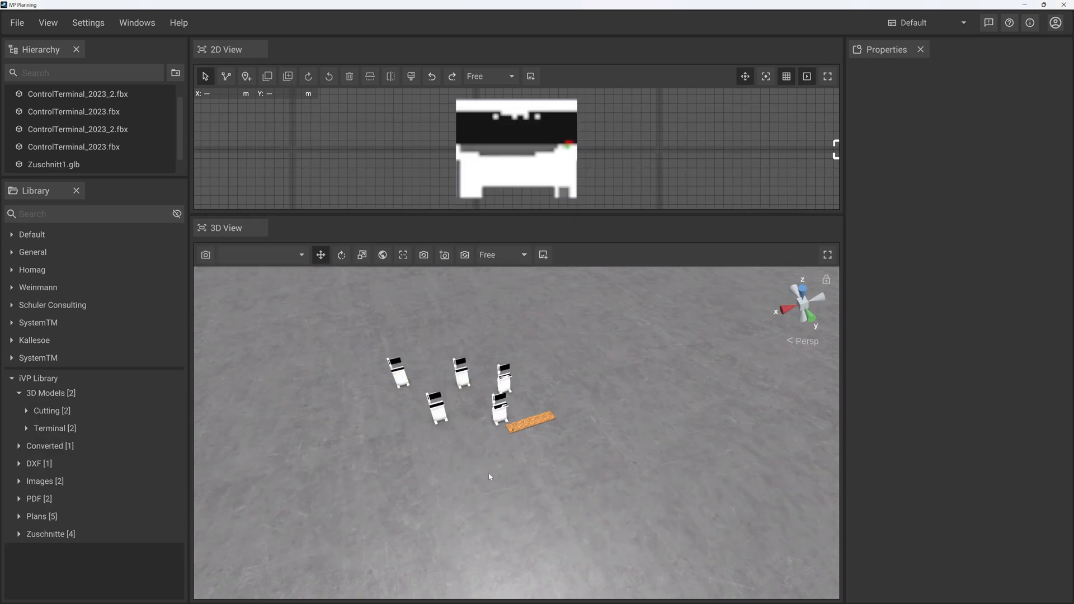
Expand the Cutting and Terminal folders under 3D Models in the iVP Library and examine their contents
{"action": "double_click", "coordinate": [38, 414]}
{"action": "double_click", "coordinate": [38, 415]}
{"action": "double_click", "coordinate": [46, 427]}
{"action": "double_click", "coordinate": [46, 428]}
{"action": "double_click", "coordinate": [45, 411]}
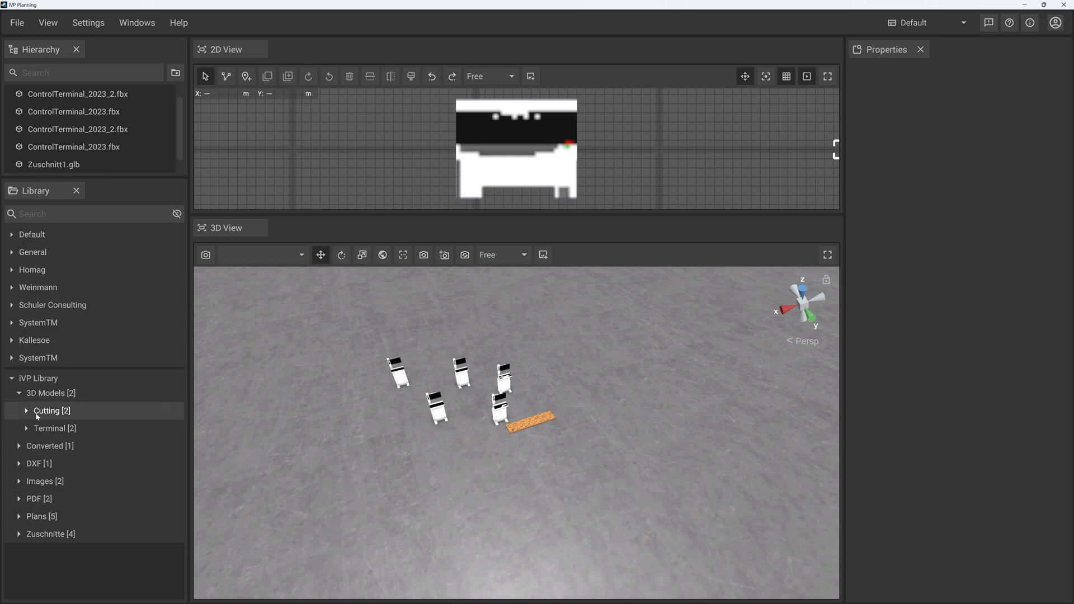
{"action": "left_click", "coordinate": [70, 428]}
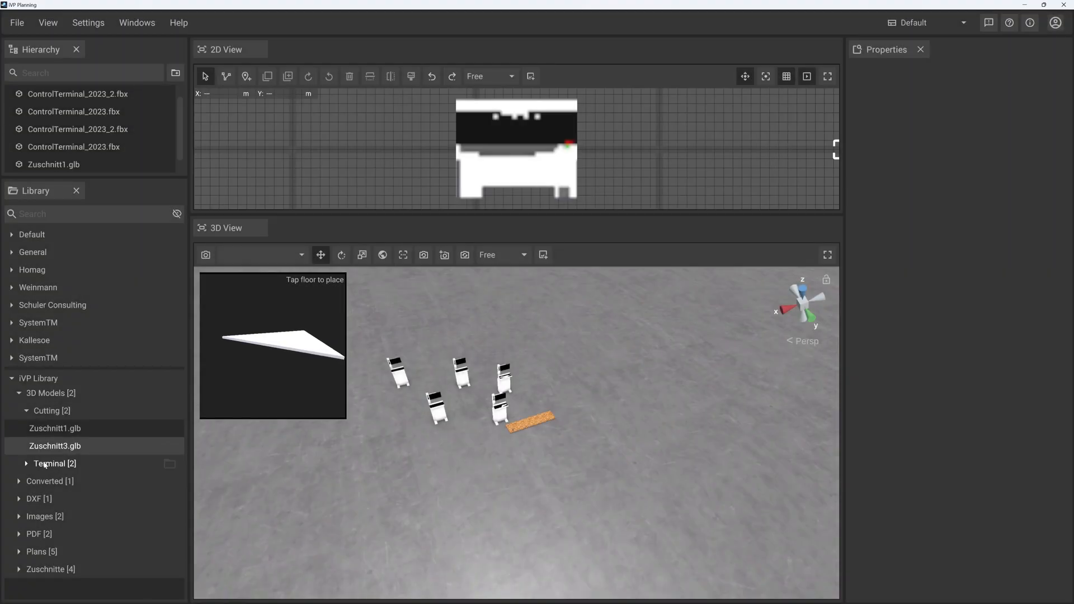
{"action": "double_click", "coordinate": [56, 464]}
Place ControlTerminal_2023_2.fbx from the Terminal folder at about X -9 m, Y -0.8 m and collapse the Cutting folder
{"action": "left_click", "coordinate": [72, 480]}
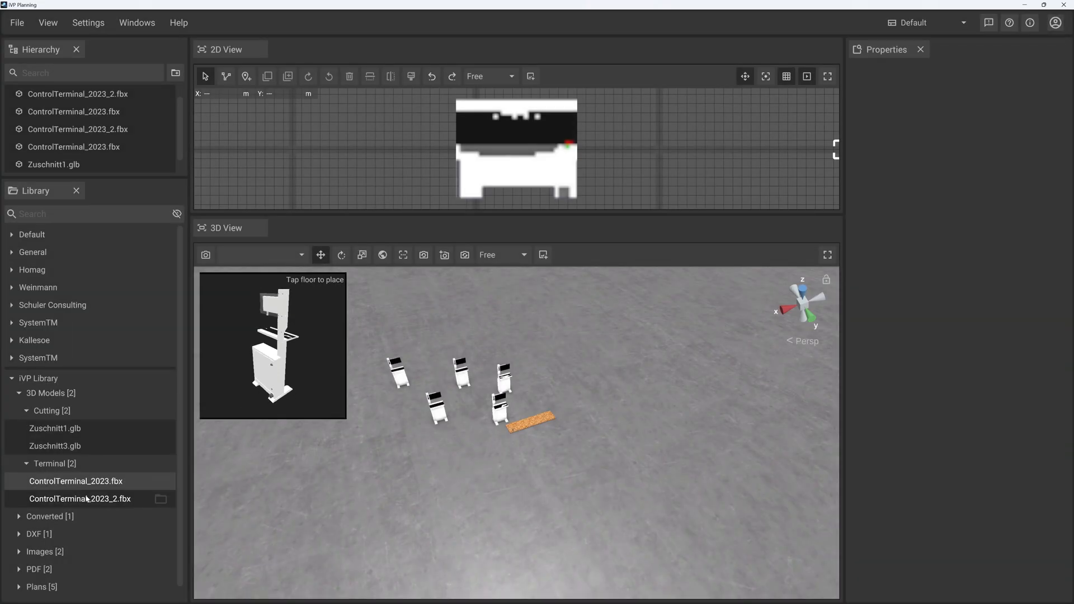
{"action": "left_click", "coordinate": [87, 498]}
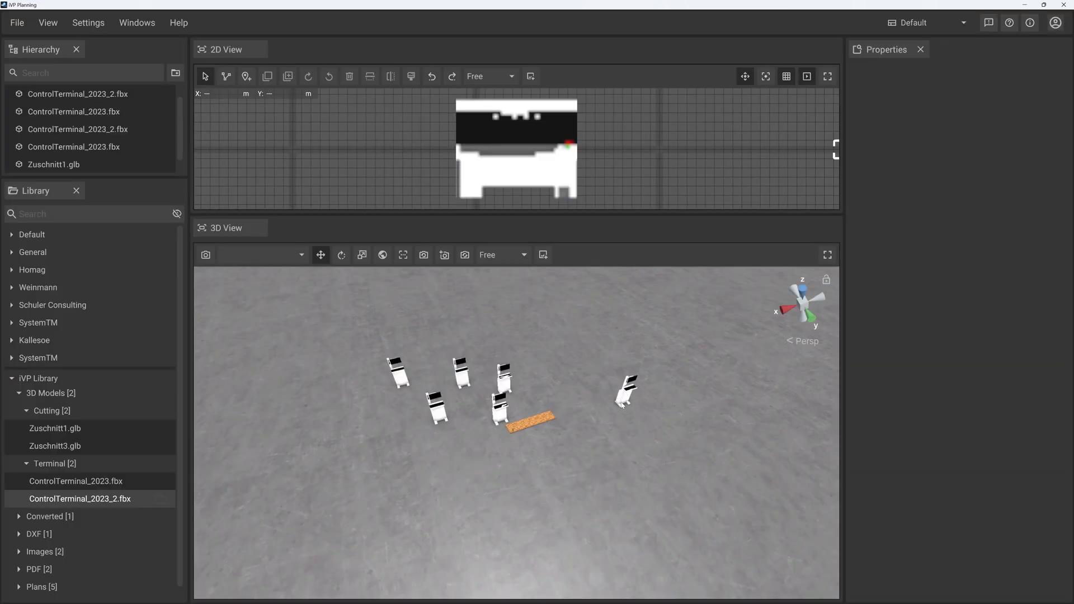
{"action": "left_click", "coordinate": [558, 372]}
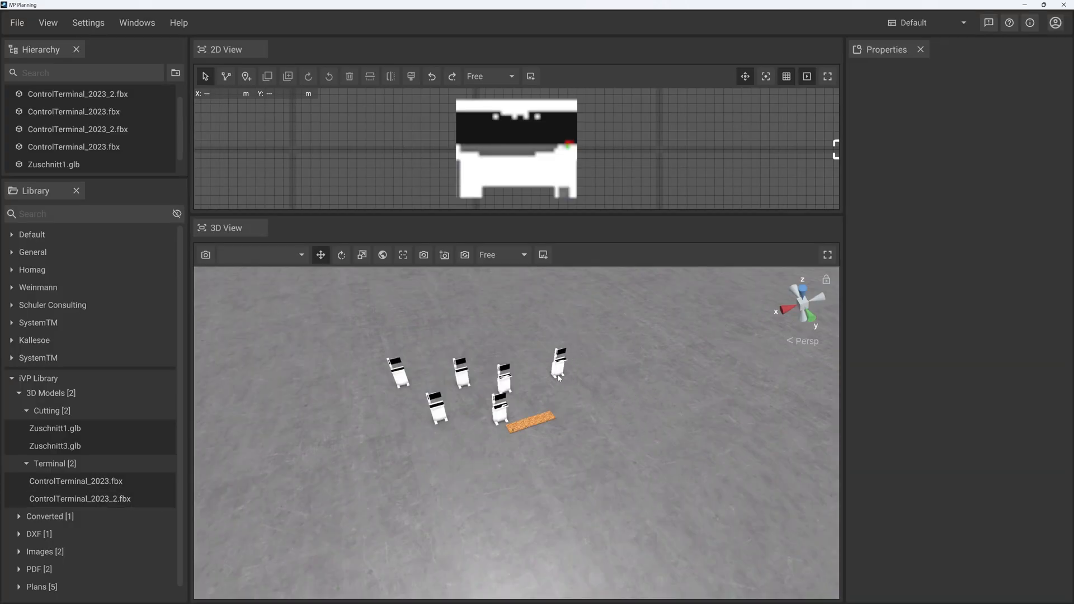
{"action": "left_click", "coordinate": [134, 463]}
{"action": "left_click", "coordinate": [79, 412]}
{"action": "left_click", "coordinate": [79, 427]}
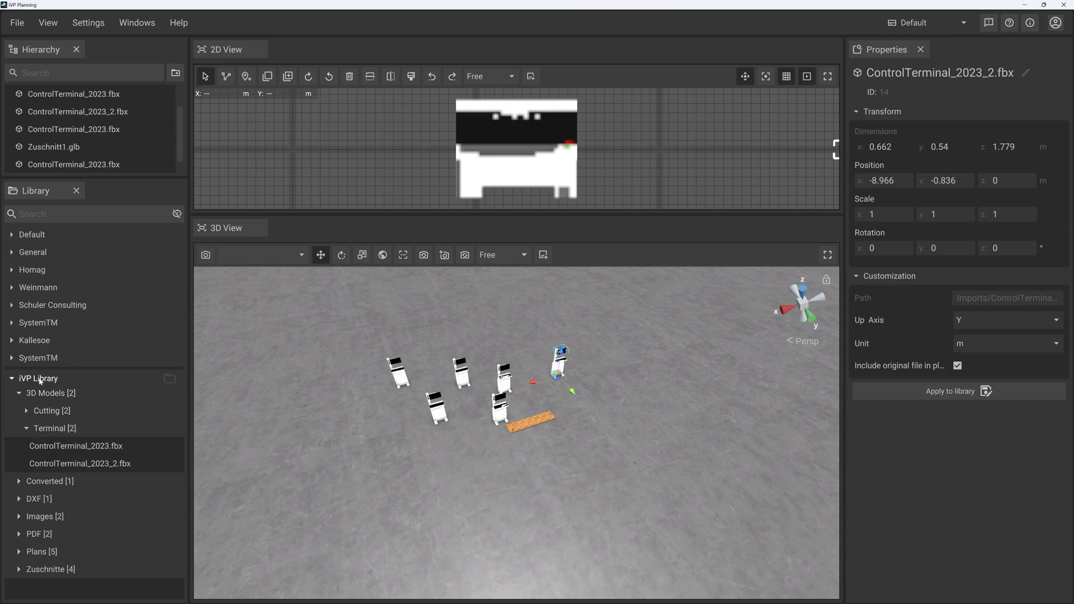
Select the control terminal directly behind the Zuschnitt1 board and widen its properties area to show the full option names
{"action": "left_click", "coordinate": [570, 449]}
{"action": "scroll", "coordinate": [534, 385], "scroll_direction": "down", "scroll_amount": 3}
{"action": "right_click_drag", "start_coordinate": [534, 385], "coordinate": [523, 432]}
{"action": "scroll", "coordinate": [557, 406], "scroll_direction": "up", "scroll_amount": 2}
{"action": "scroll", "coordinate": [585, 422], "scroll_direction": "up", "scroll_amount": 4}
{"action": "middle_click_drag", "start_coordinate": [522, 429], "coordinate": [566, 441]}
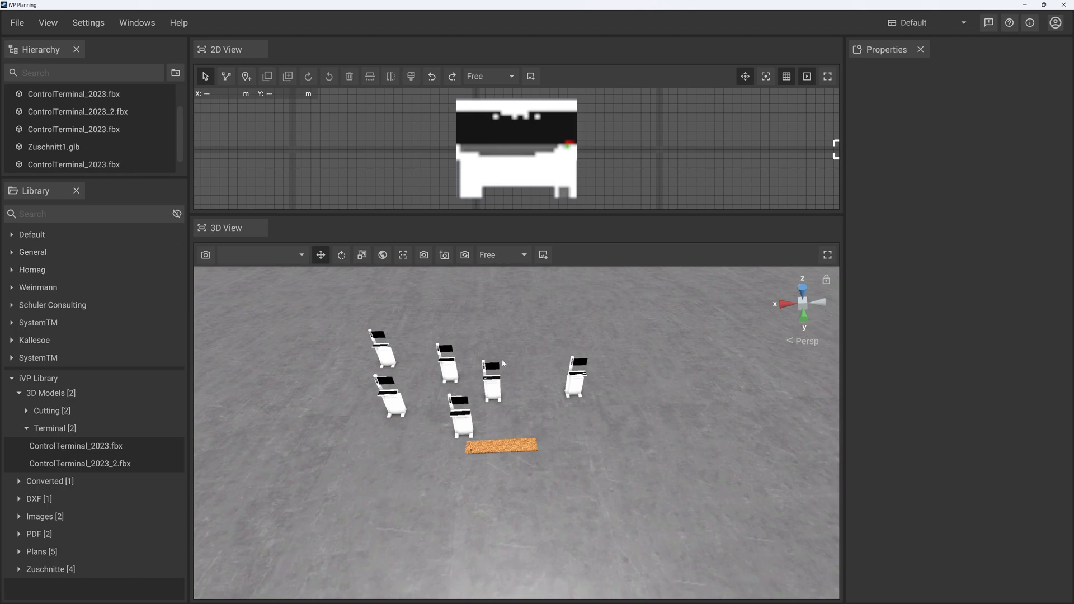
{"action": "left_click", "coordinate": [461, 421]}
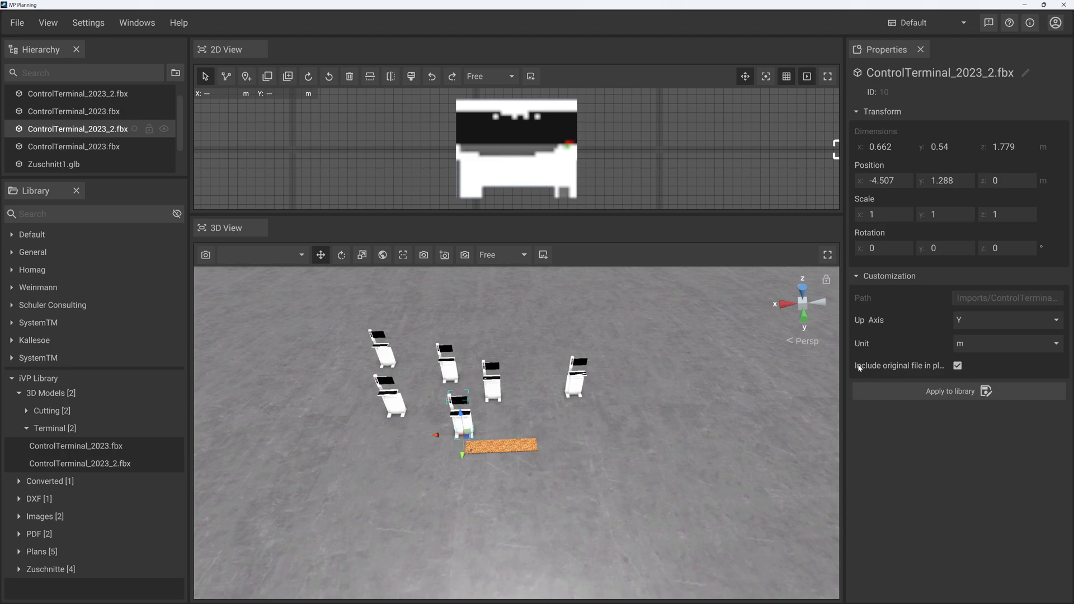
{"action": "left_click_drag", "start_coordinate": [845, 363], "coordinate": [736, 366]}
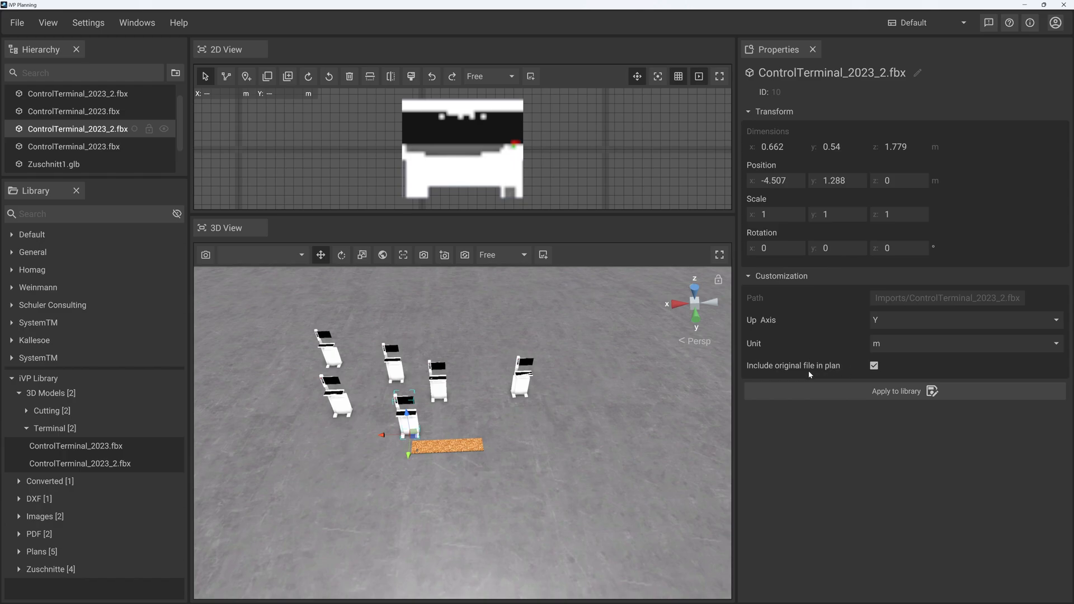
Select all six control terminals in the 3D view and turn off including their original files in the plan
{"action": "scroll", "coordinate": [503, 431], "scroll_direction": "down", "scroll_amount": 2}
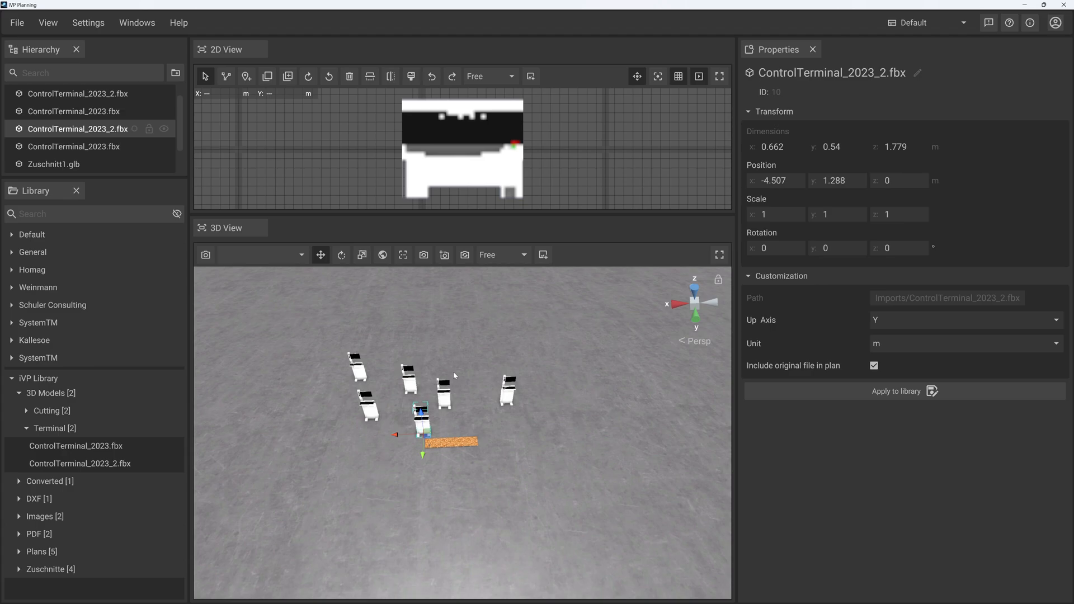
{"action": "left_click_drag", "start_coordinate": [325, 362], "coordinate": [611, 421]}
{"action": "left_click", "coordinate": [874, 366]}
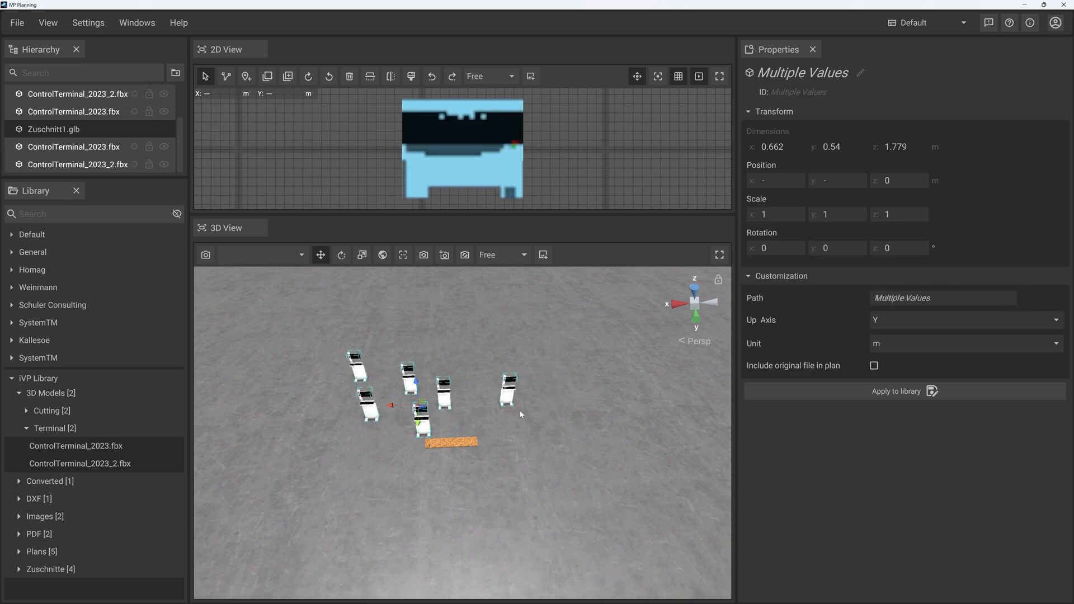
{"action": "left_click", "coordinate": [572, 415]}
Move the ControlTerminal_2023_2.fbx farthest from the other terminals to about X -7.5 m, Y -2.8 m
{"action": "left_click", "coordinate": [508, 388]}
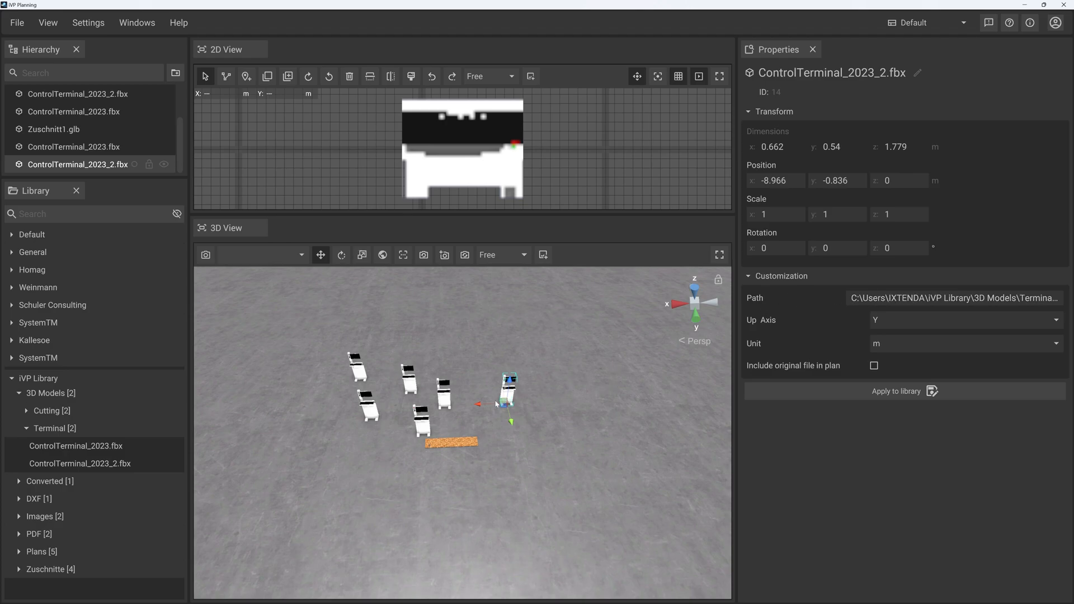
{"action": "left_click_drag", "start_coordinate": [505, 407], "coordinate": [475, 399]}
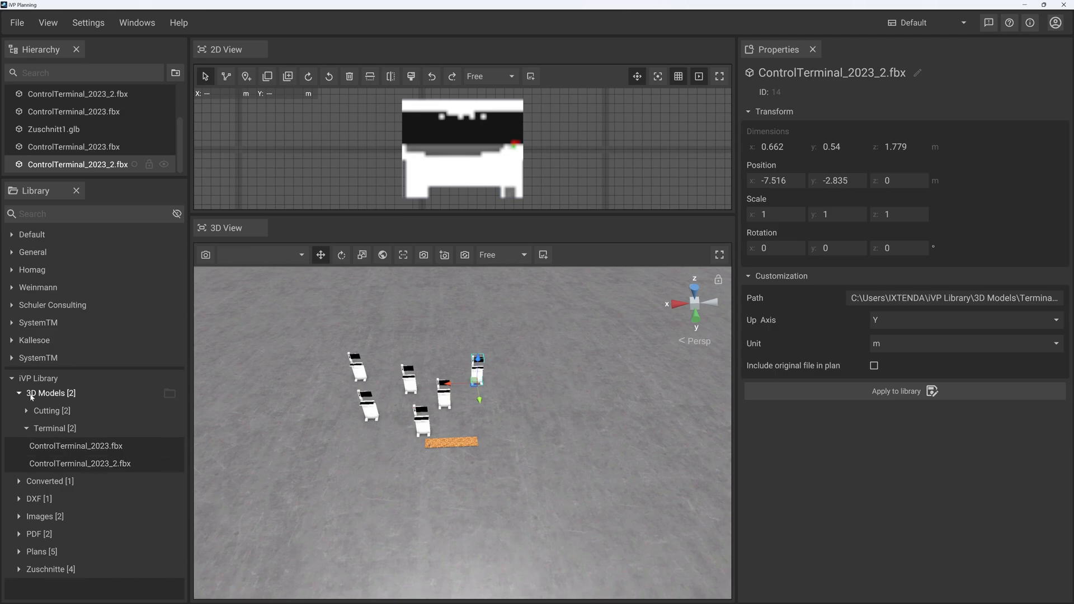
{"action": "right_click_drag", "start_coordinate": [591, 389], "coordinate": [535, 404]}
{"action": "scroll", "coordinate": [541, 402], "scroll_direction": "up", "scroll_amount": 3}
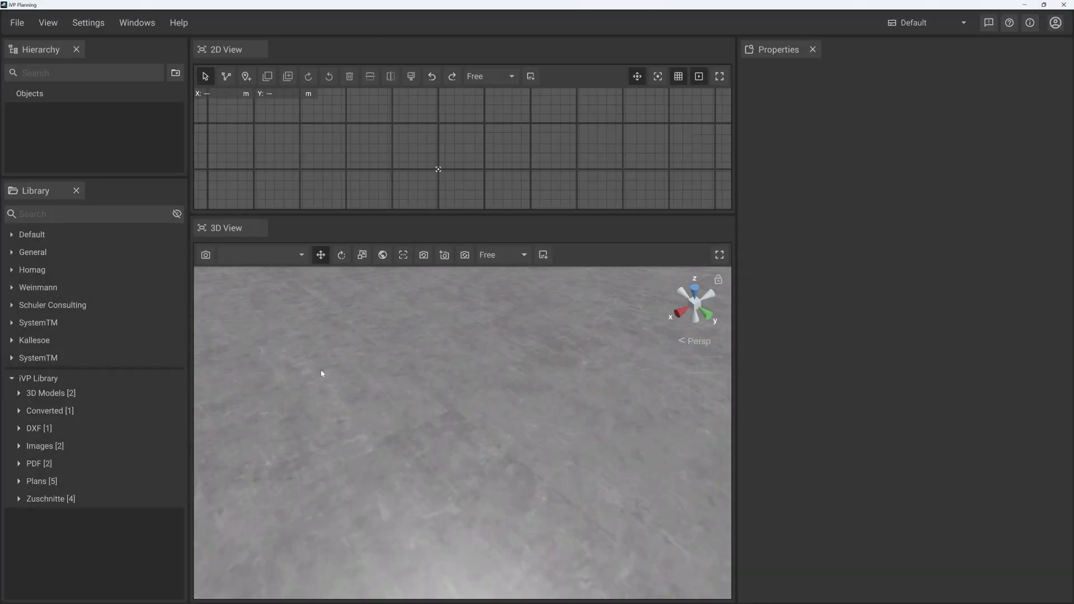
Place ControlTerminal_2023.fbx from the library's Terminal folder in the empty plan at about X 0.2 m, Y -0.2 m
{"action": "left_click", "coordinate": [59, 394]}
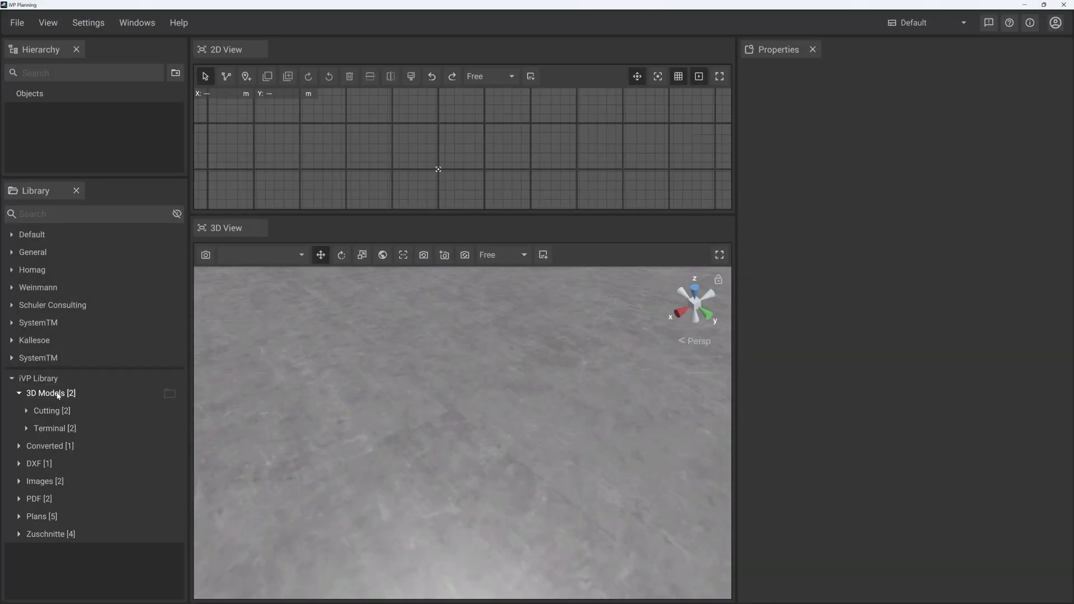
{"action": "left_click", "coordinate": [64, 412]}
{"action": "left_click", "coordinate": [64, 413]}
{"action": "left_click", "coordinate": [66, 429]}
{"action": "left_click_drag", "start_coordinate": [103, 446], "coordinate": [464, 390]}
{"action": "left_click", "coordinate": [442, 410]}
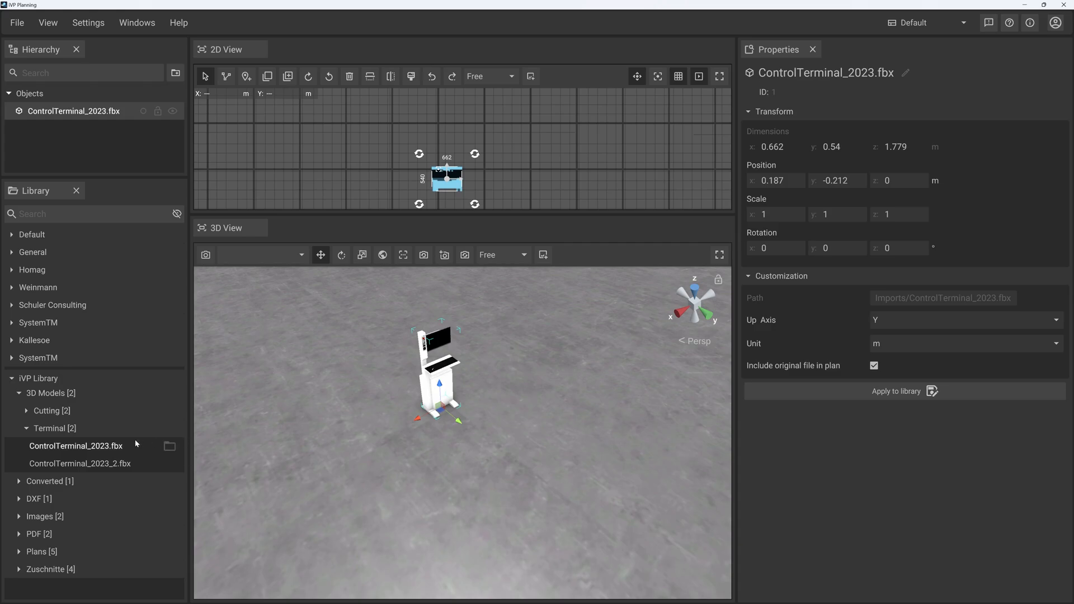
Set the control terminal's X and Y position to 0 m
{"action": "left_click", "coordinate": [792, 180]}
{"action": "type", "text": "0"}
{"action": "key", "text": "Tab"}
{"action": "type", "text": "0"}
{"action": "left_click", "coordinate": [499, 436]}
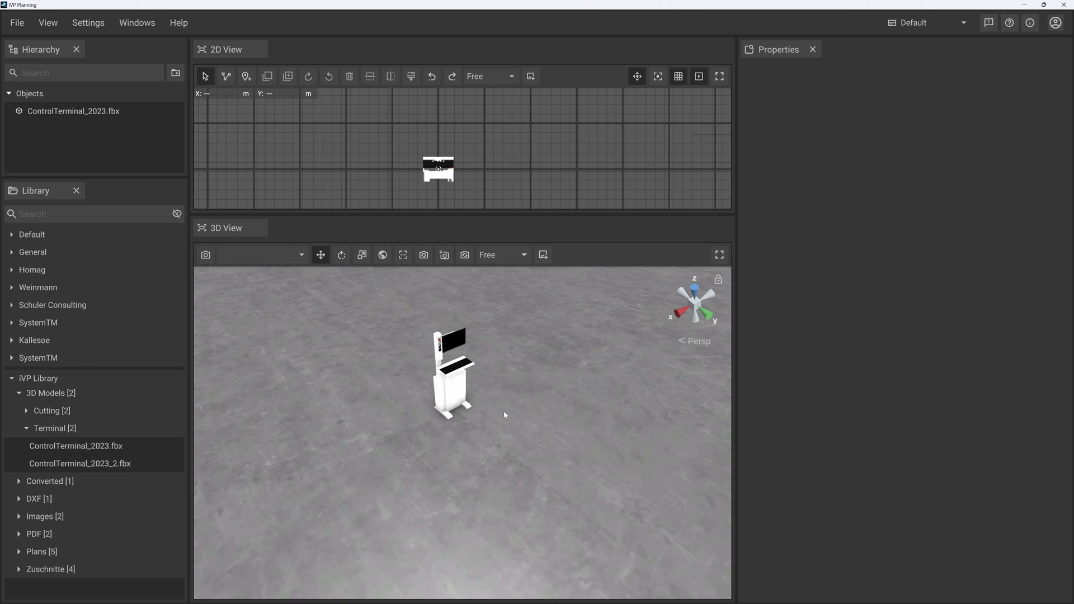
Examine the placed ControlTerminal_2023.fbx in the 3D view and select it in the object hierarchy
{"action": "middle_click_drag", "start_coordinate": [503, 413], "coordinate": [483, 414]}
{"action": "left_click", "coordinate": [439, 393]}
{"action": "scroll", "coordinate": [483, 403], "scroll_direction": "down", "scroll_amount": 3}
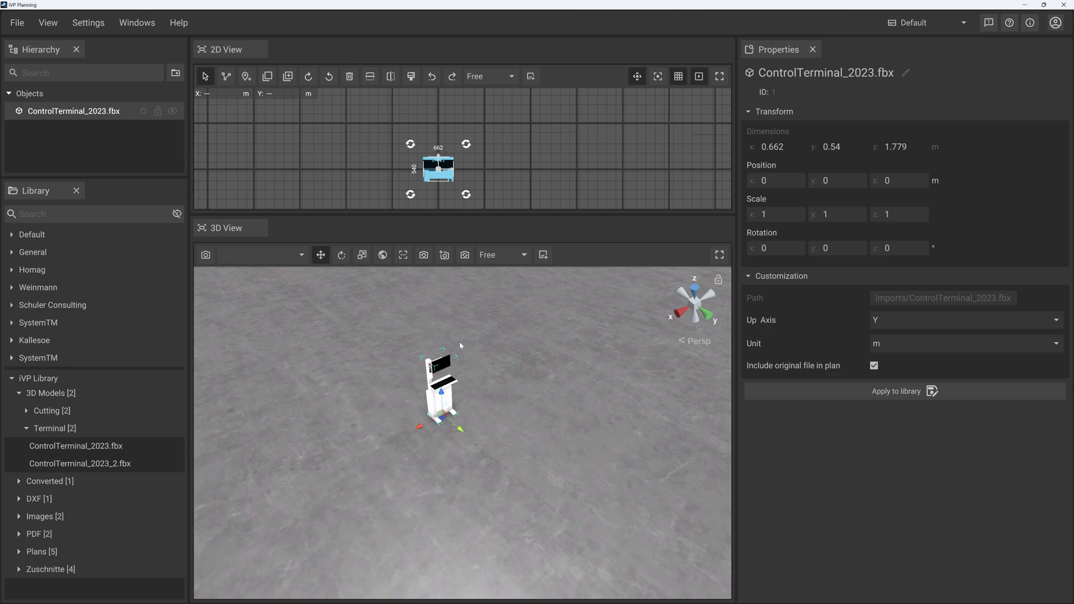
{"action": "left_click", "coordinate": [525, 398]}
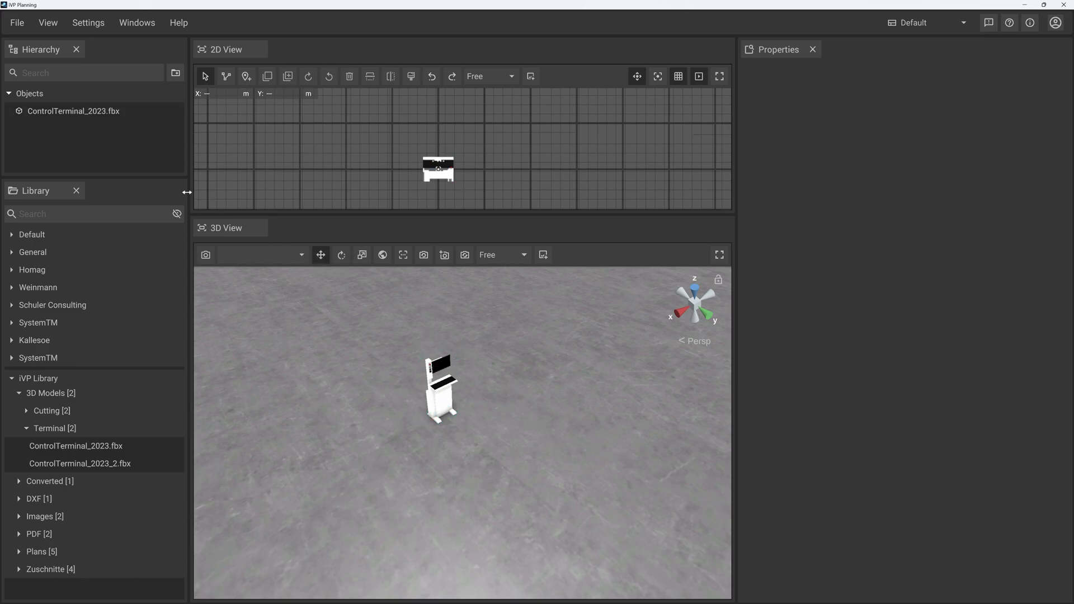
{"action": "left_click", "coordinate": [94, 111]}
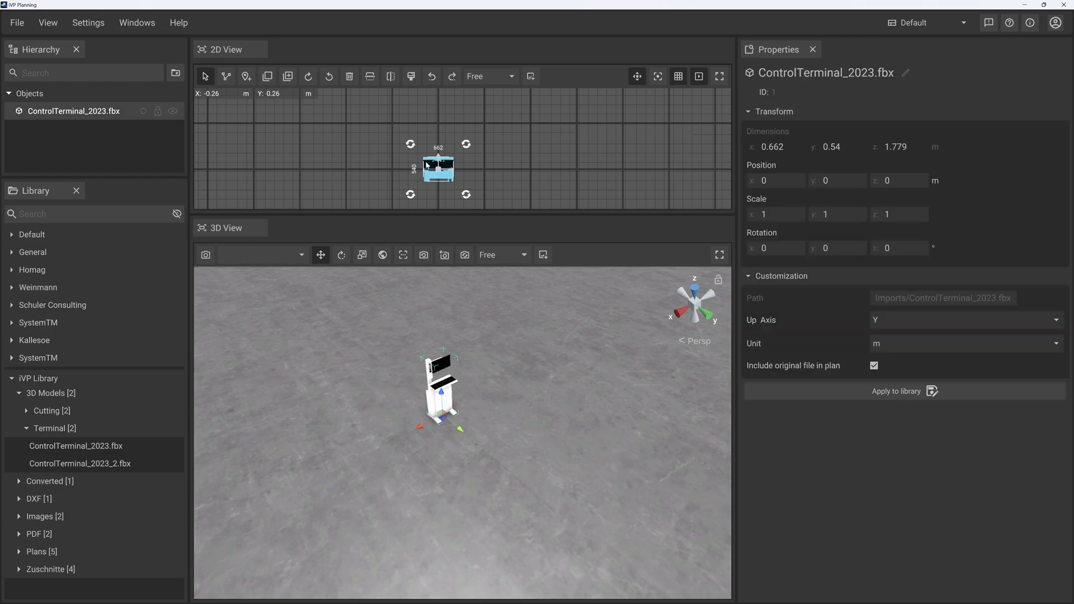
Search the library for "staff" and place the Staff figure in front of the control terminal
{"action": "left_click", "coordinate": [72, 213]}
{"action": "type", "text": "staff"}
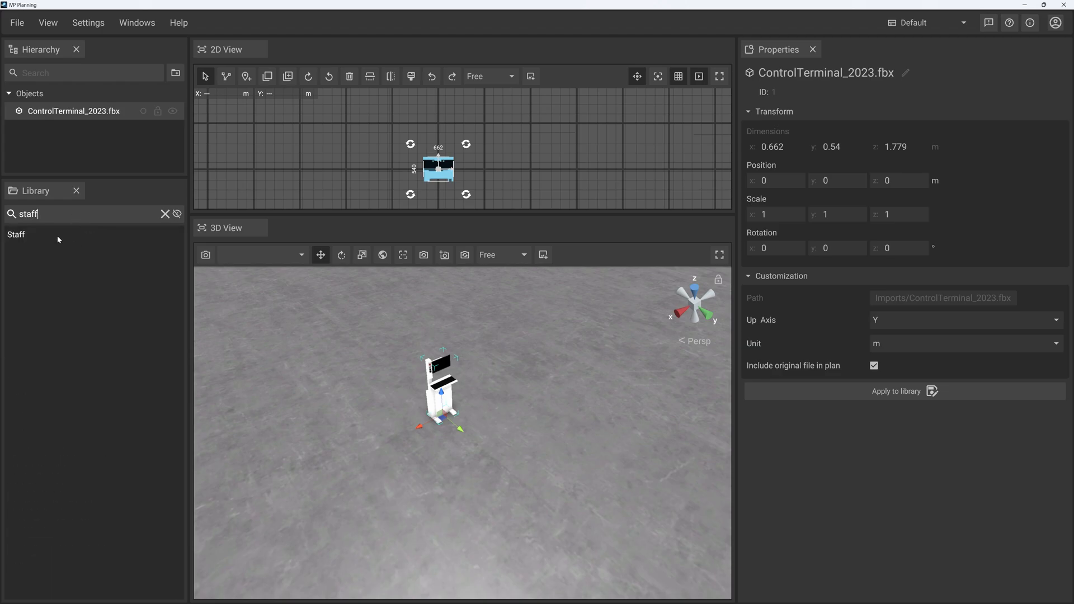
{"action": "left_click_drag", "start_coordinate": [58, 239], "coordinate": [467, 433]}
{"action": "left_click", "coordinate": [406, 400]}
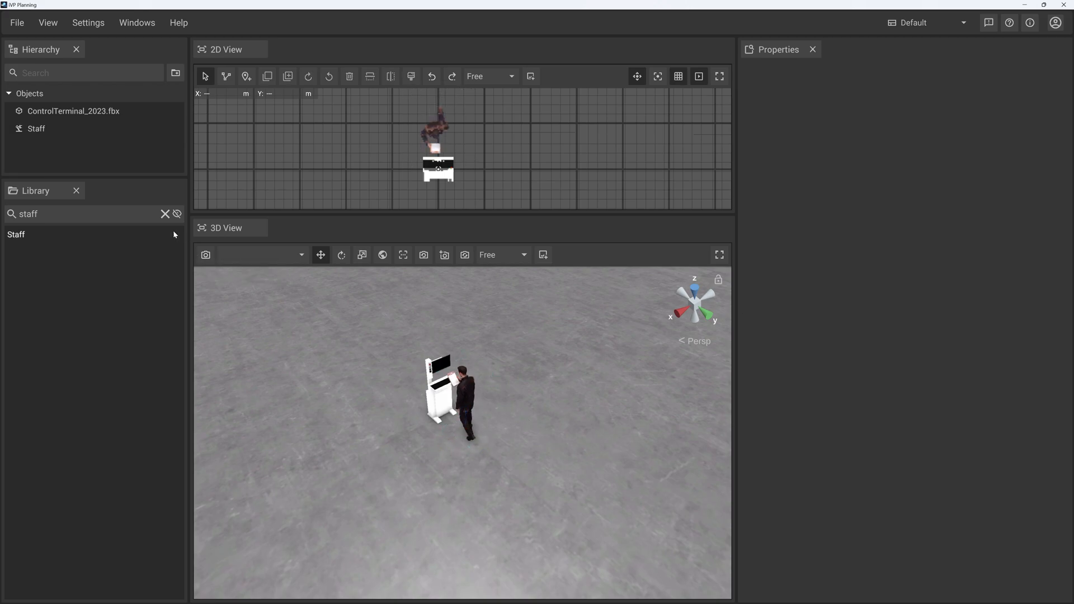
Clear the library search and expand the iVP Library to the contents of the 3D Models > Terminal folder
{"action": "left_click", "coordinate": [165, 215]}
{"action": "left_click_drag", "start_coordinate": [368, 310], "coordinate": [548, 467]}
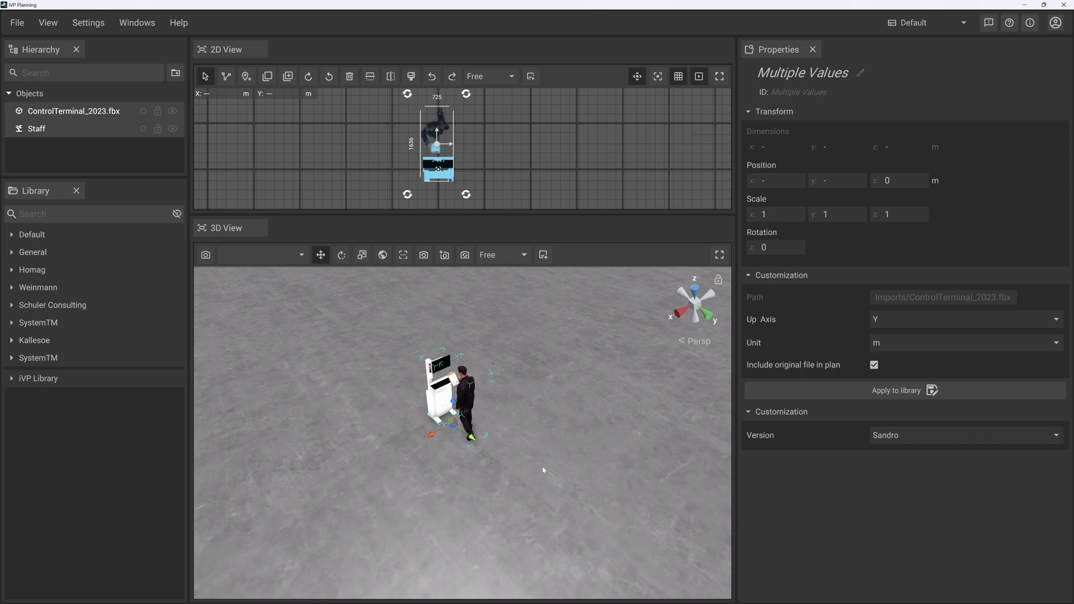
{"action": "left_click", "coordinate": [523, 409]}
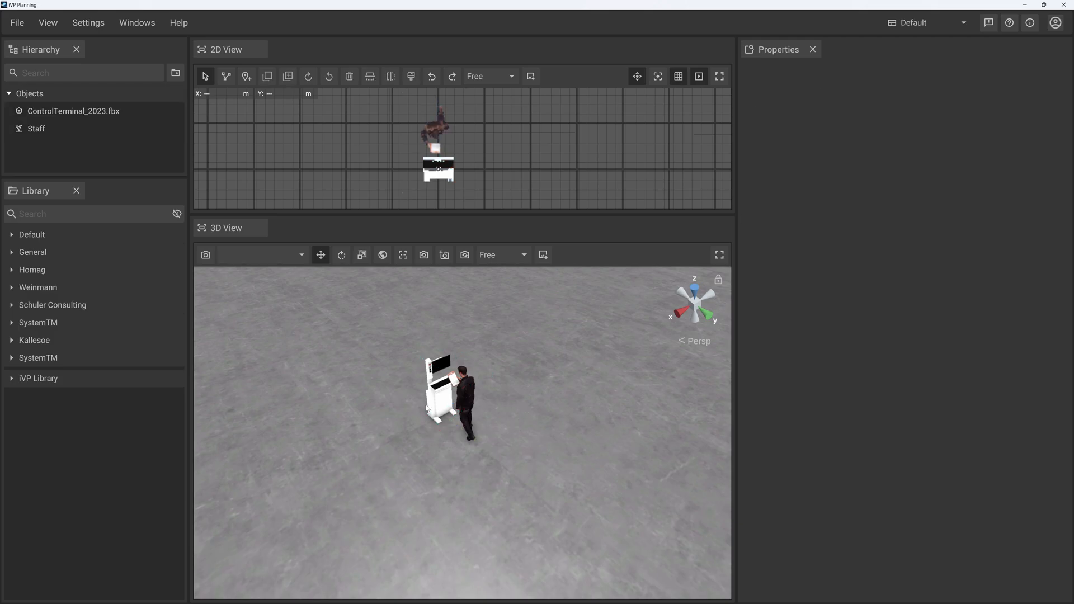
{"action": "left_click", "coordinate": [70, 379]}
{"action": "left_click", "coordinate": [90, 397]}
{"action": "left_click", "coordinate": [48, 428]}
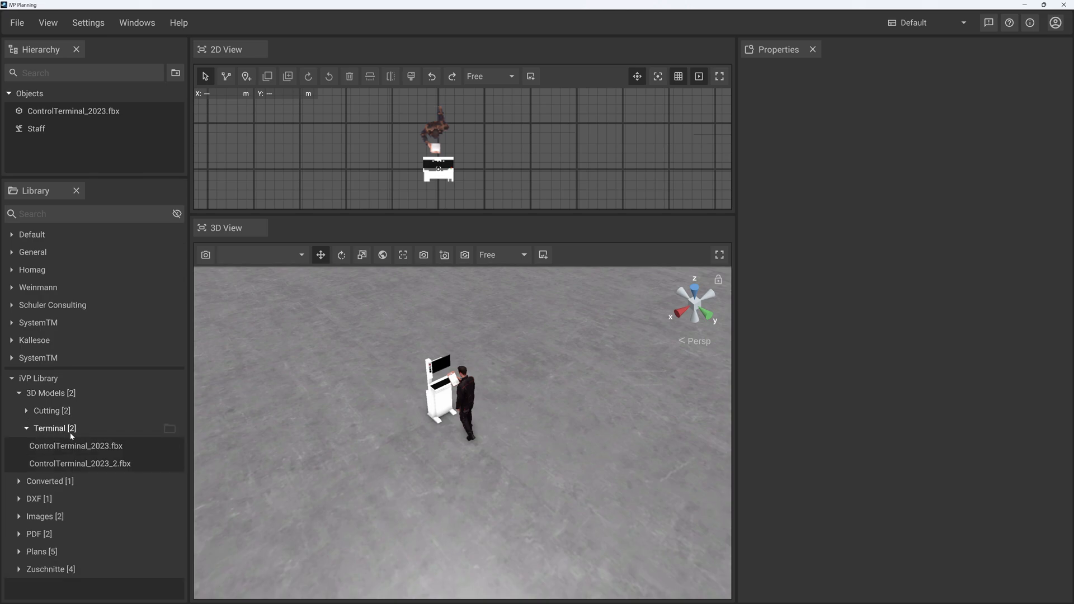
Save the plan as Terminal_With_Staff in the library's 3D Models > Terminal folder and refresh that folder's listing
{"action": "left_click", "coordinate": [17, 22]}
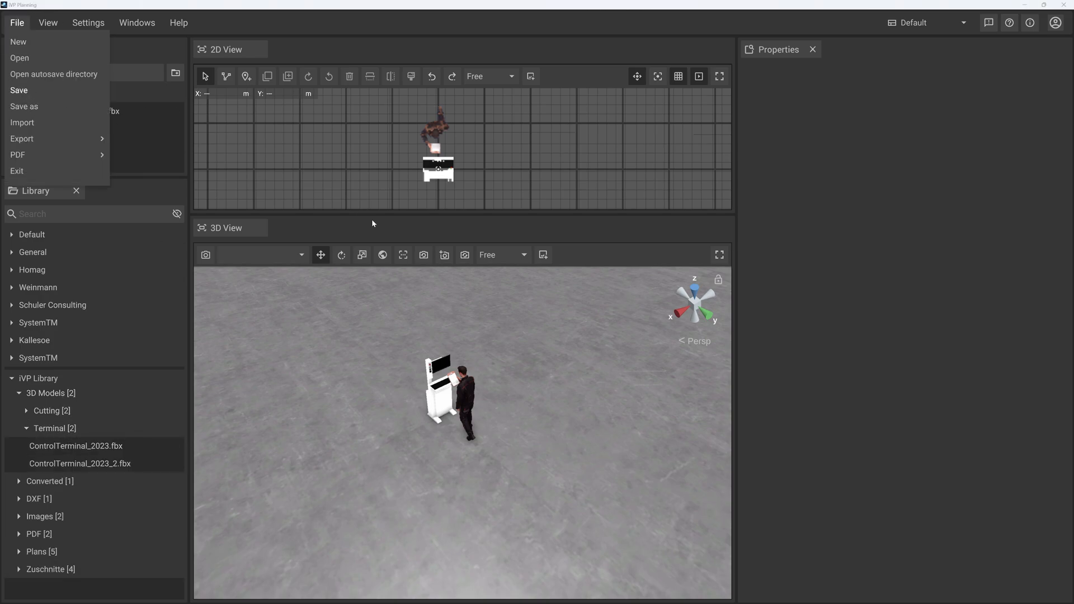
{"action": "double_click", "coordinate": [577, 181]}
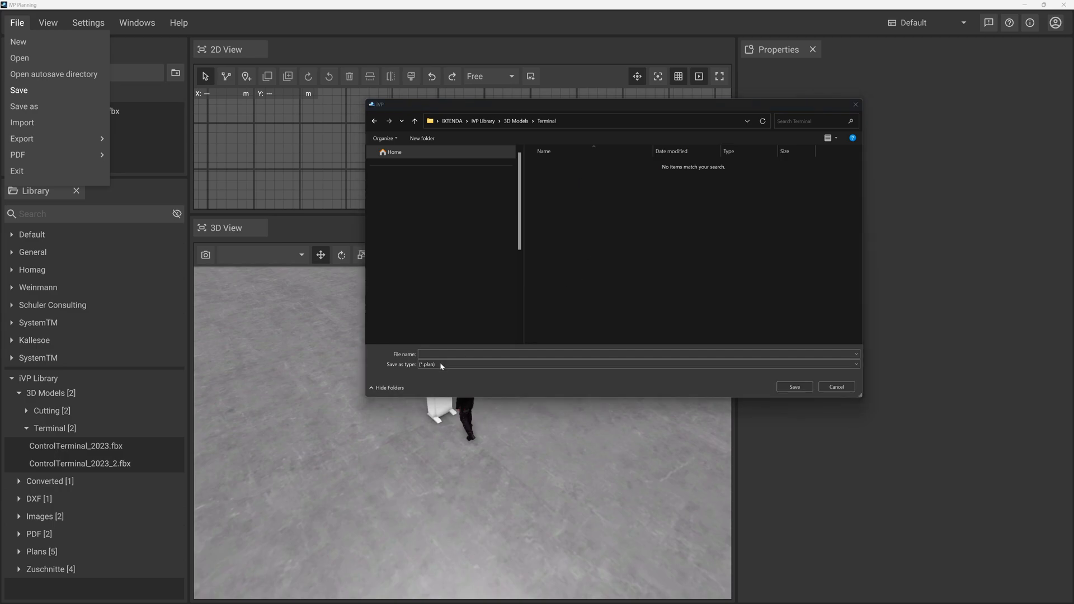
{"action": "type", "text": "Terminal_With_Staff"}
{"action": "key", "text": "Return"}
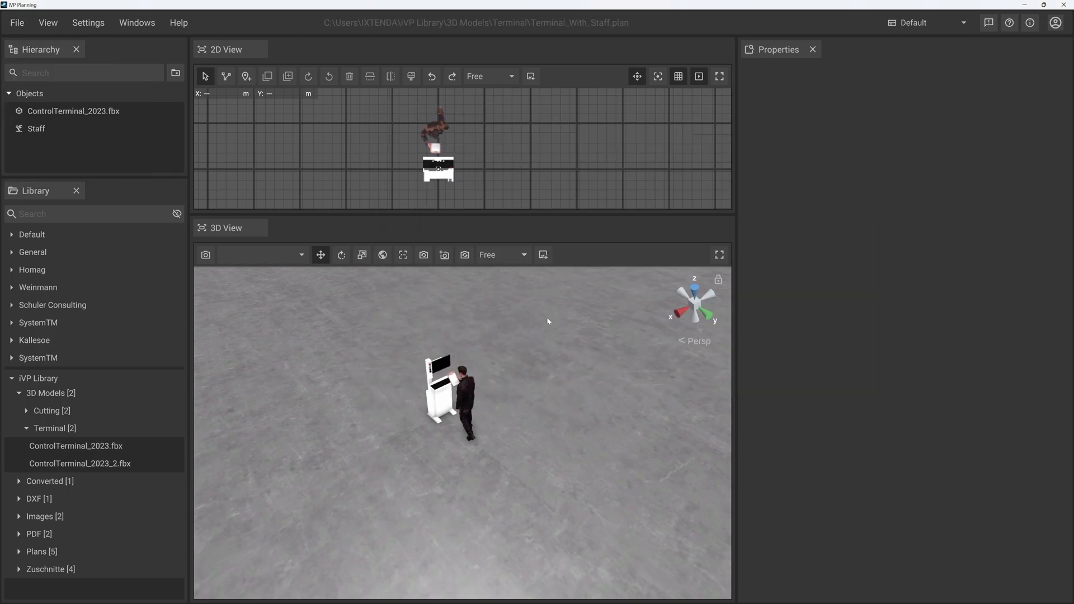
{"action": "left_click", "coordinate": [49, 428]}
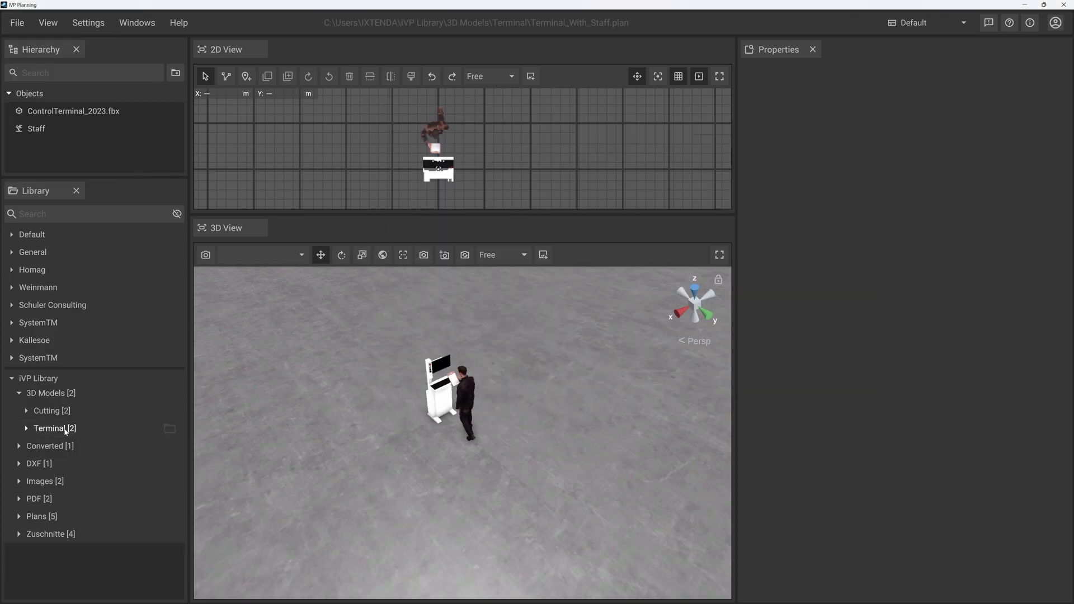
{"action": "left_click", "coordinate": [49, 428]}
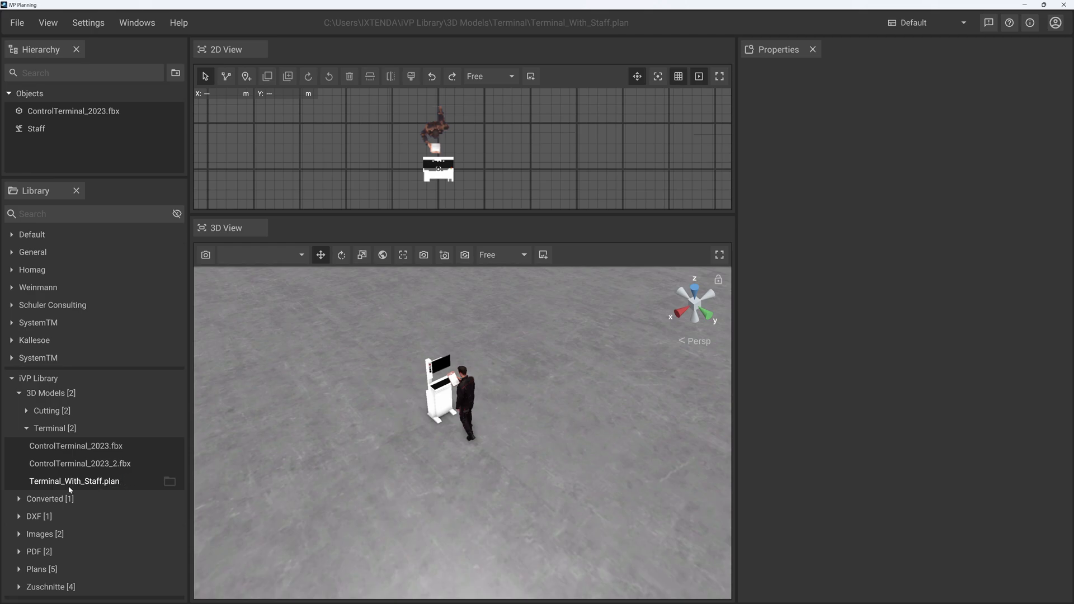
Insert Terminal_With_Staff.plan from the library, inspect its contents in the object hierarchy, and move the group away from the original along the X axis
{"action": "double_click", "coordinate": [110, 484]}
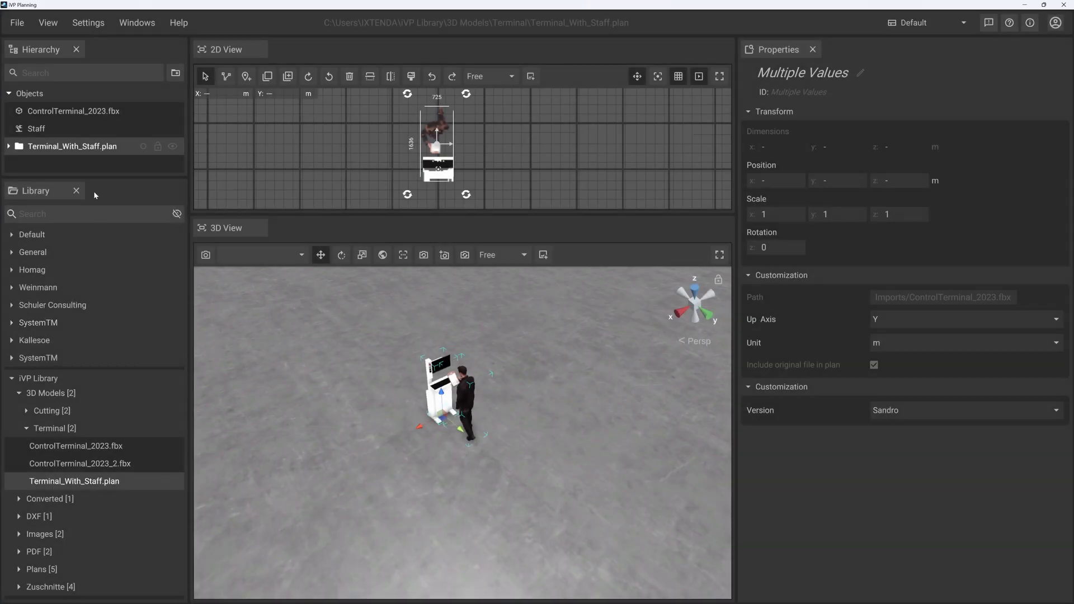
{"action": "left_click", "coordinate": [8, 146]}
{"action": "scroll", "coordinate": [64, 146], "scroll_direction": "down", "scroll_amount": 1}
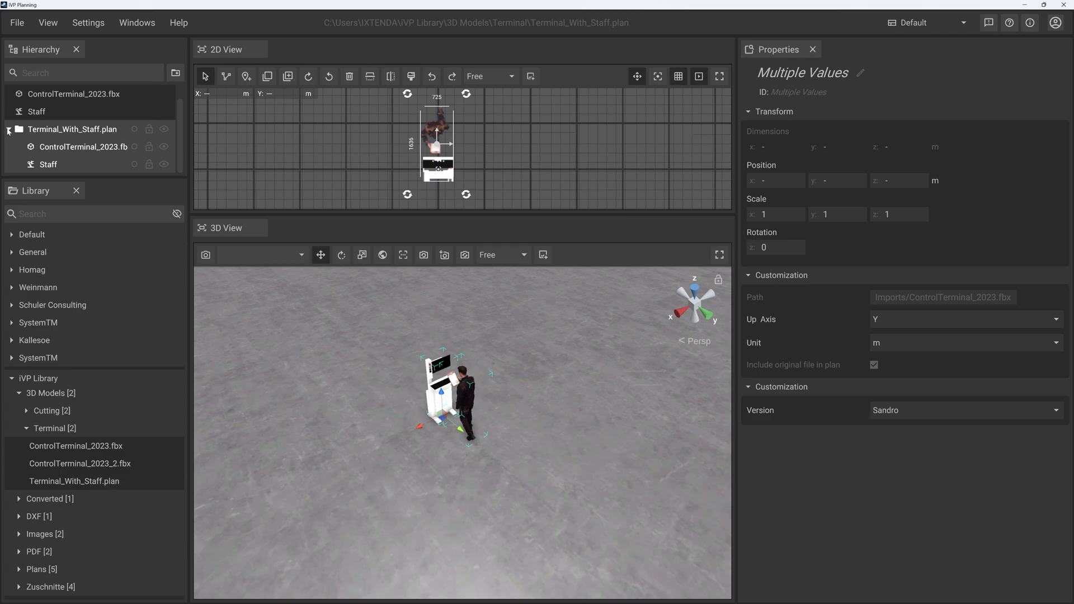
{"action": "left_click", "coordinate": [9, 130]}
{"action": "left_click_drag", "start_coordinate": [417, 432], "coordinate": [514, 423]}
{"action": "middle_click_drag", "start_coordinate": [514, 424], "coordinate": [507, 452]}
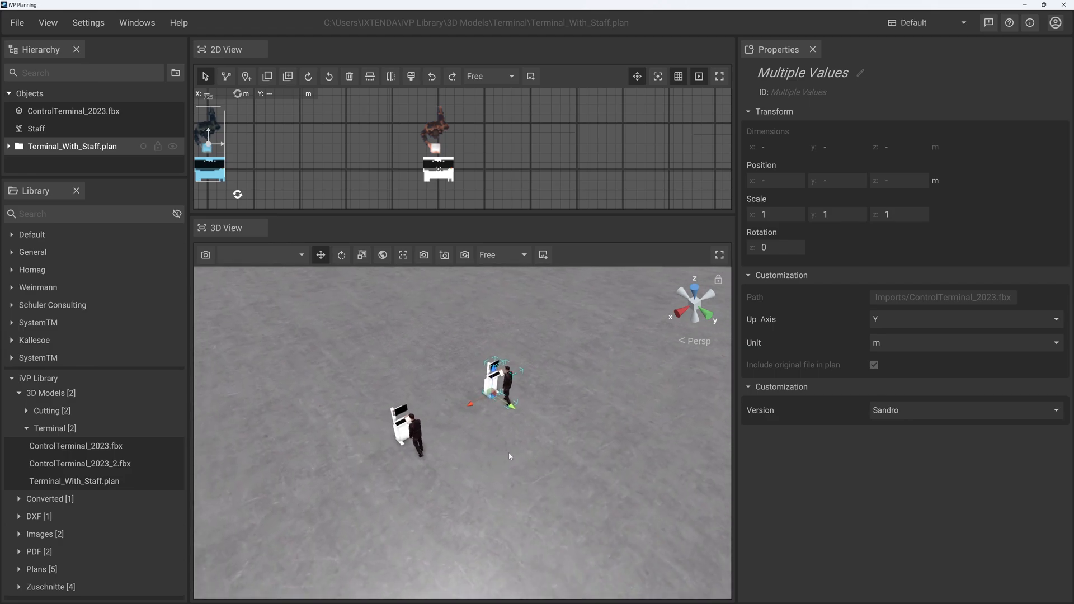
Place two more copies of Terminal_With_Staff.plan side by side behind the existing terminals in the 3D view
{"action": "left_click", "coordinate": [111, 482]}
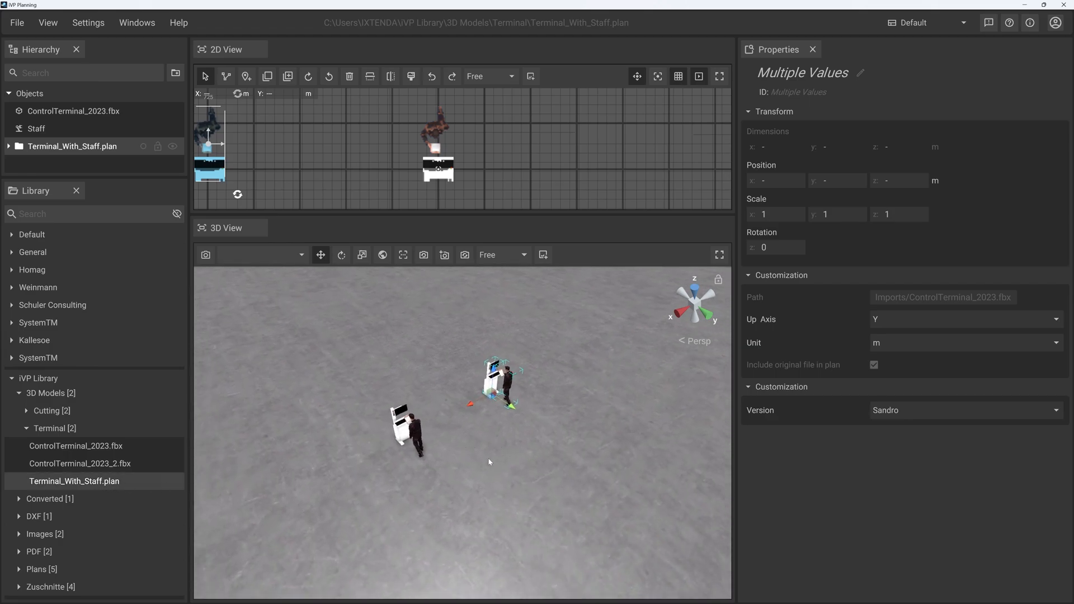
{"action": "left_click_drag", "start_coordinate": [489, 462], "coordinate": [490, 462]}
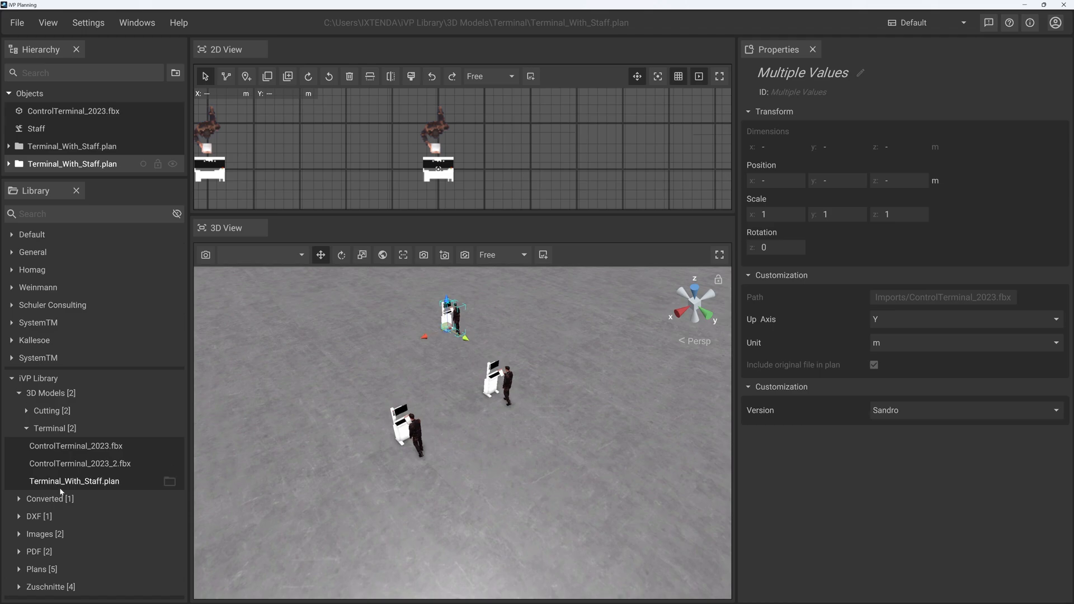
{"action": "left_click_drag", "start_coordinate": [484, 477], "coordinate": [440, 463]}
{"action": "left_click", "coordinate": [299, 407]}
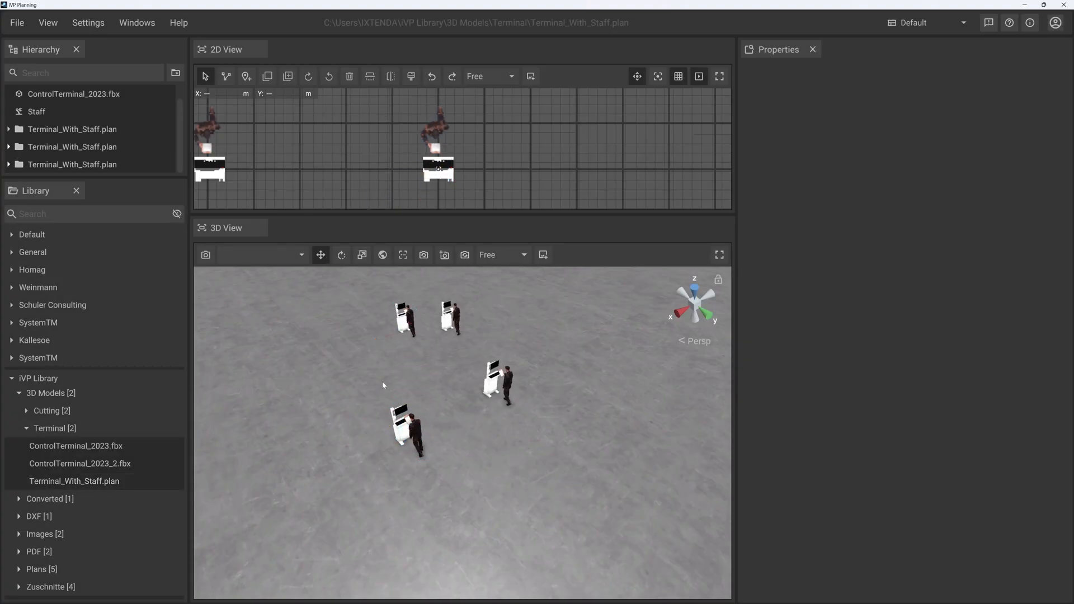
Move the original Staff figure to about X 0.55 m, Y 0.78 m and rotate it to about 24.7° towards the terminal
{"action": "left_click_drag", "start_coordinate": [402, 360], "coordinate": [443, 363]}
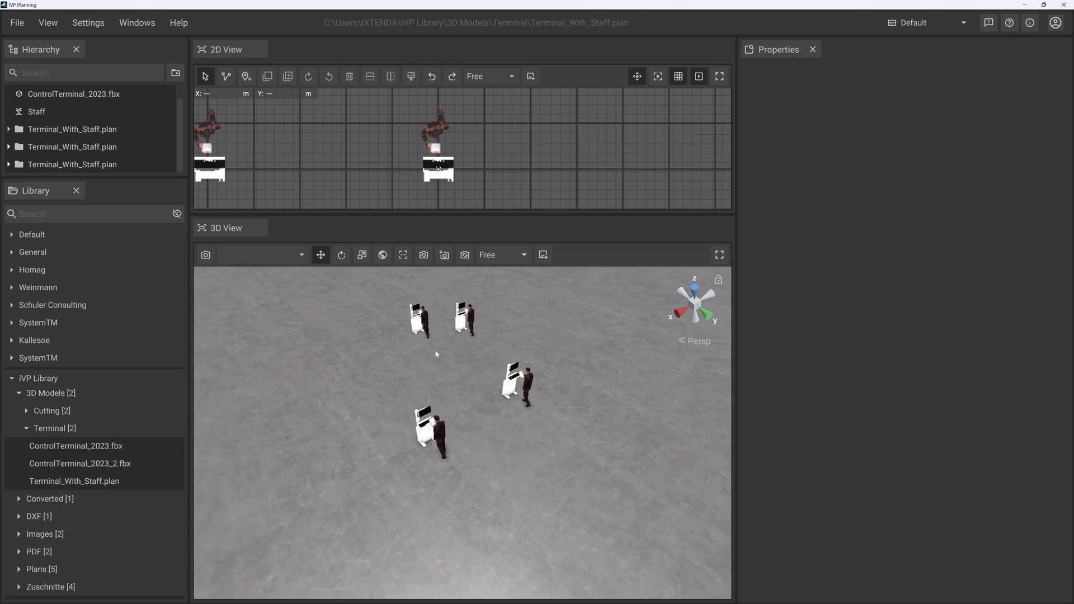
{"action": "left_click", "coordinate": [440, 442]}
{"action": "mouse_move", "coordinate": [442, 462]}
{"action": "left_mouse_down"}
{"action": "mouse_move", "coordinate": [431, 472]}
{"action": "mouse_move", "coordinate": [424, 454]}
{"action": "left_mouse_up"}
{"action": "key", "text": "r"}
{"action": "key", "text": "Escape"}
{"action": "left_click", "coordinate": [424, 454]}
{"action": "key", "text": "w"}
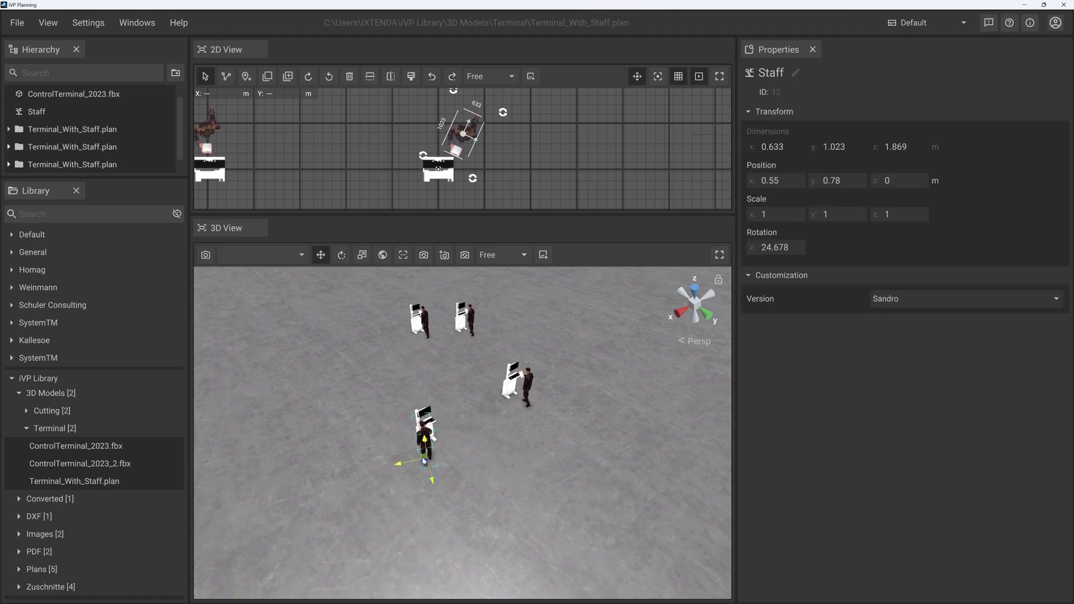
Add a second Staff figure at the opposite front corner of the control terminal, turned to face it
{"action": "left_click", "coordinate": [383, 254]}
{"action": "left_click_drag", "start_coordinate": [427, 455], "coordinate": [526, 471]}
{"action": "key", "text": "r"}
{"action": "left_click", "coordinate": [387, 288]}
Delete the three inserted Terminal_With_Staff.plan groups, keeping the original terminal and its two Staff figures
{"action": "left_click", "coordinate": [512, 380]}
{"action": "key", "text": "Delete"}
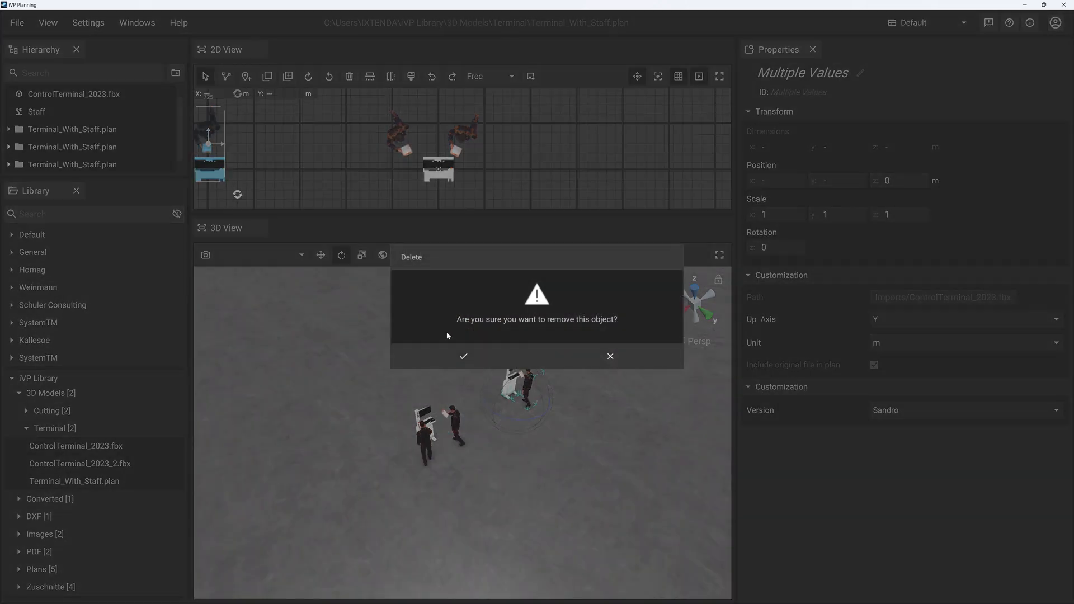
{"action": "left_click", "coordinate": [497, 354]}
{"action": "left_click_drag", "start_coordinate": [382, 316], "coordinate": [582, 369]}
{"action": "key", "text": "Delete"}
{"action": "left_click", "coordinate": [561, 362]}
{"action": "left_click", "coordinate": [73, 129]}
{"action": "scroll", "coordinate": [90, 135], "scroll_direction": "down", "scroll_amount": 1}
{"action": "left_click", "coordinate": [73, 147], "text": "shift"}
{"action": "key", "text": "Delete"}
{"action": "key", "text": "Return"}
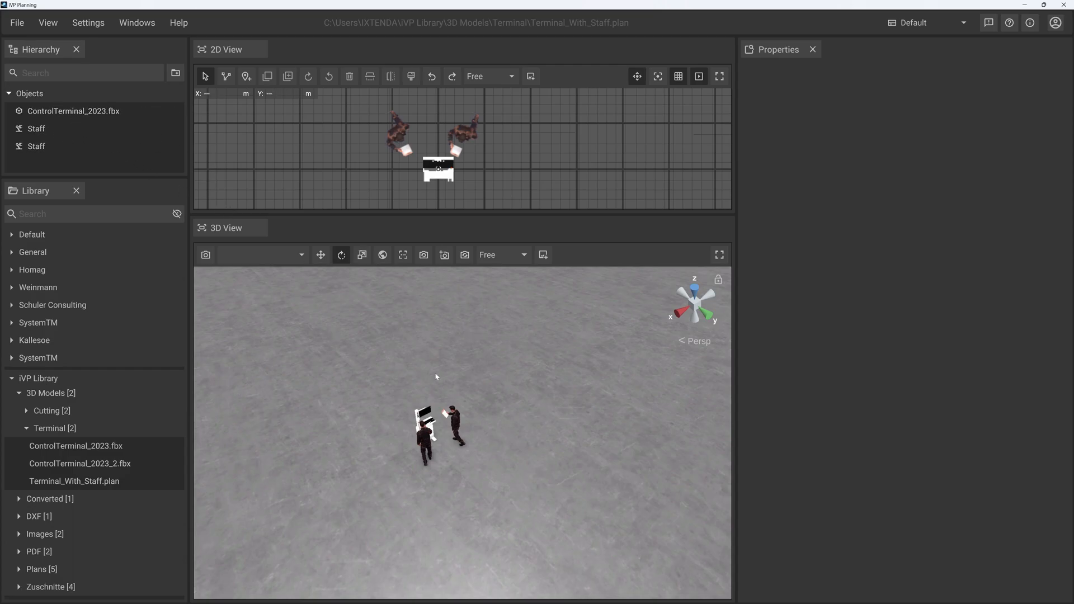
Save the modified plan over the existing Terminal_With_Staff.plan
{"action": "left_click", "coordinate": [17, 23]}
{"action": "left_click", "coordinate": [22, 89]}
{"action": "left_click", "coordinate": [485, 354]}
Place two copies of the updated Terminal_With_Staff.plan side by side behind the original terminal in the 3D view
{"action": "left_click", "coordinate": [82, 482]}
{"action": "left_click_drag", "start_coordinate": [495, 452], "coordinate": [427, 461]}
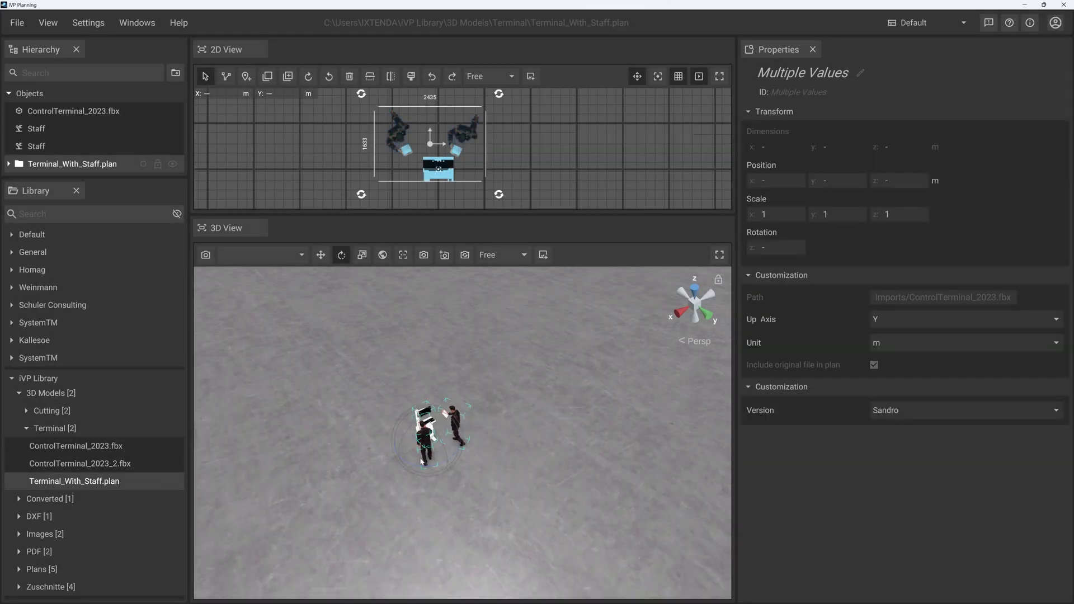
{"action": "key", "text": "w"}
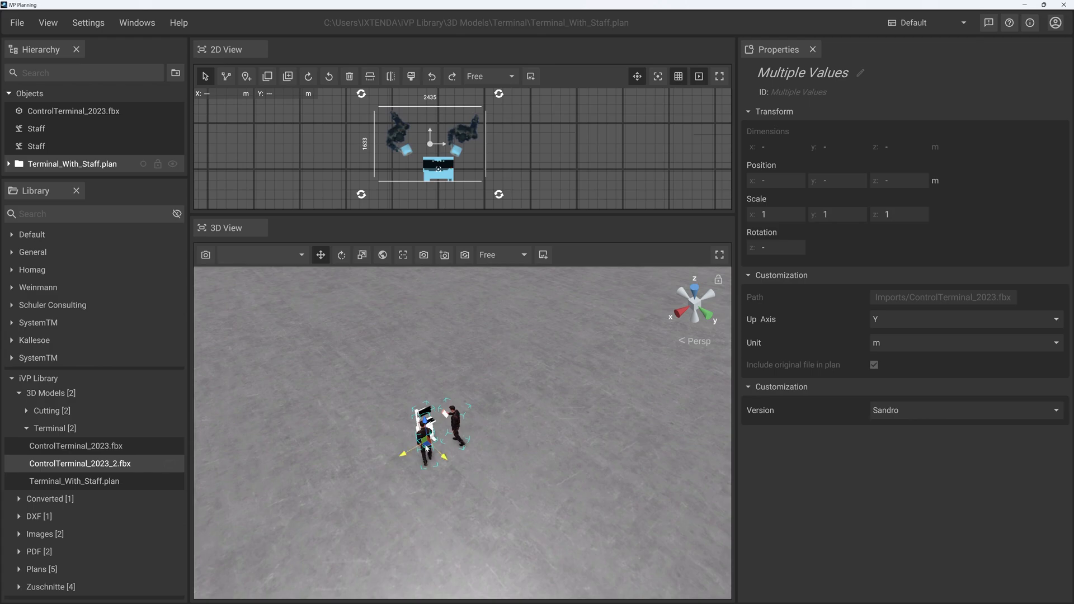
{"action": "left_click_drag", "start_coordinate": [425, 447], "coordinate": [498, 346]}
{"action": "left_click", "coordinate": [99, 484]}
{"action": "left_click_drag", "start_coordinate": [99, 481], "coordinate": [416, 360]}
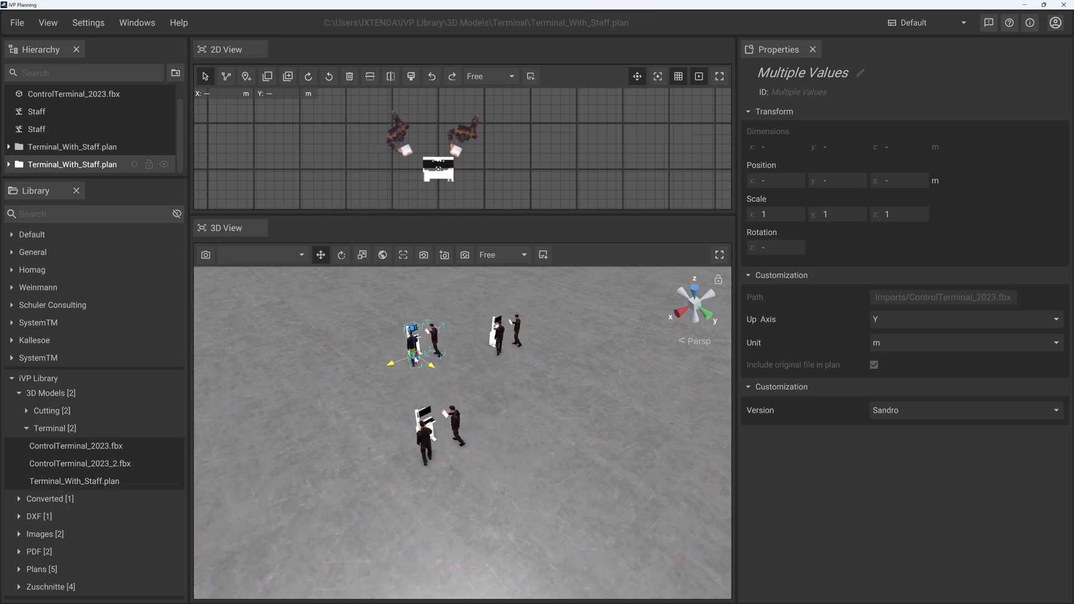
{"action": "left_click", "coordinate": [518, 399]}
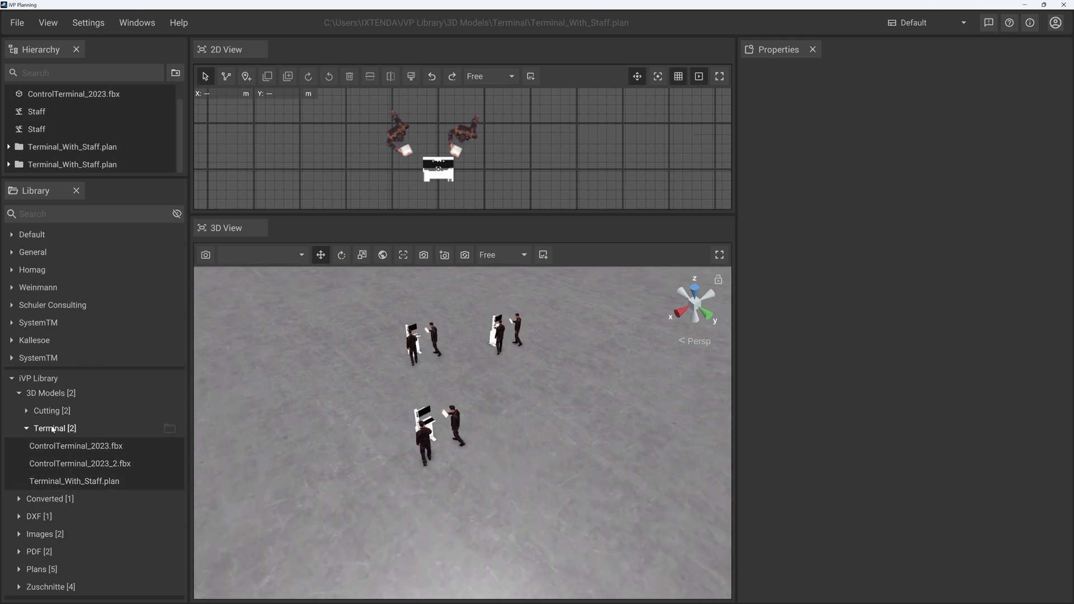
Place a third copy of Terminal_With_Staff.plan farther back, beyond the other two copies, and deselect it
{"action": "left_click_drag", "start_coordinate": [106, 482], "coordinate": [540, 326]}
{"action": "scroll", "coordinate": [559, 397], "scroll_direction": "up", "scroll_amount": 5}
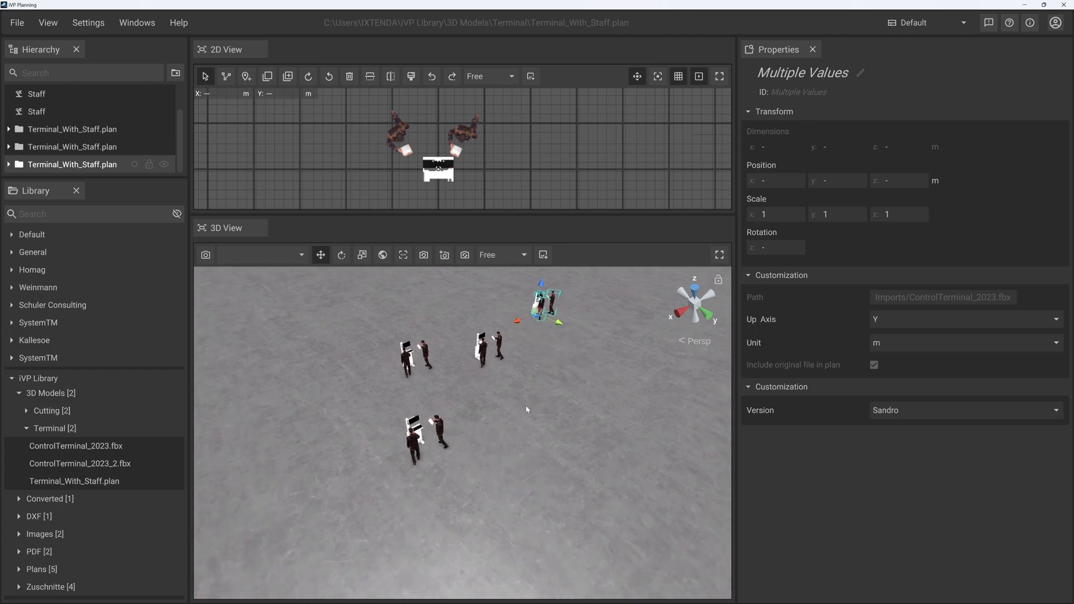
{"action": "middle_click_drag", "start_coordinate": [549, 407], "coordinate": [578, 428]}
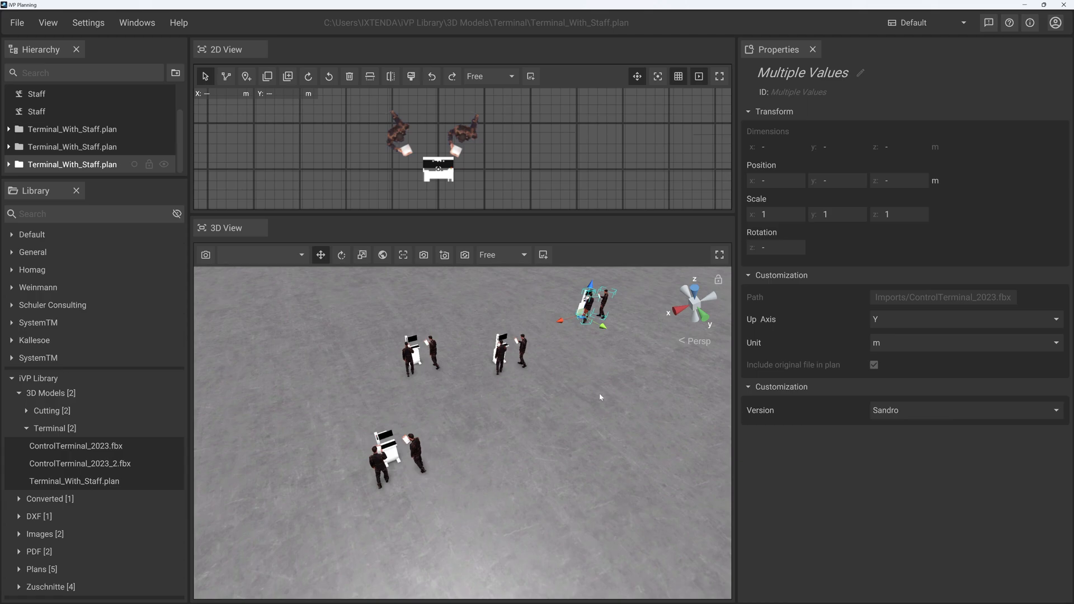
{"action": "scroll", "coordinate": [604, 398], "scroll_direction": "down", "scroll_amount": 1}
{"action": "middle_click_drag", "start_coordinate": [604, 397], "coordinate": [535, 440]}
{"action": "right_click_drag", "start_coordinate": [535, 440], "coordinate": [540, 423]}
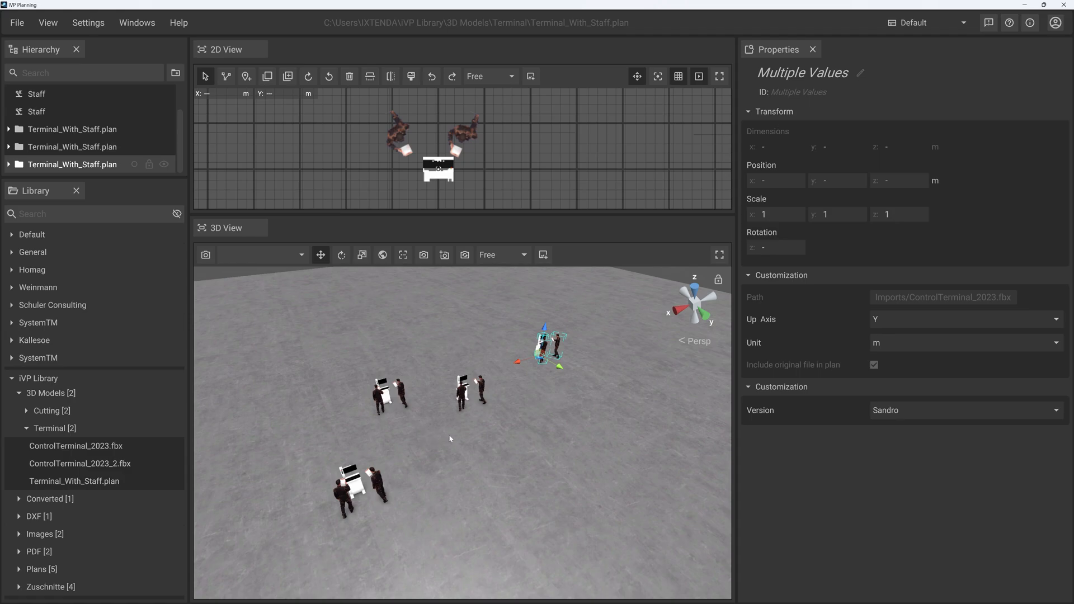
{"action": "left_click", "coordinate": [359, 372]}
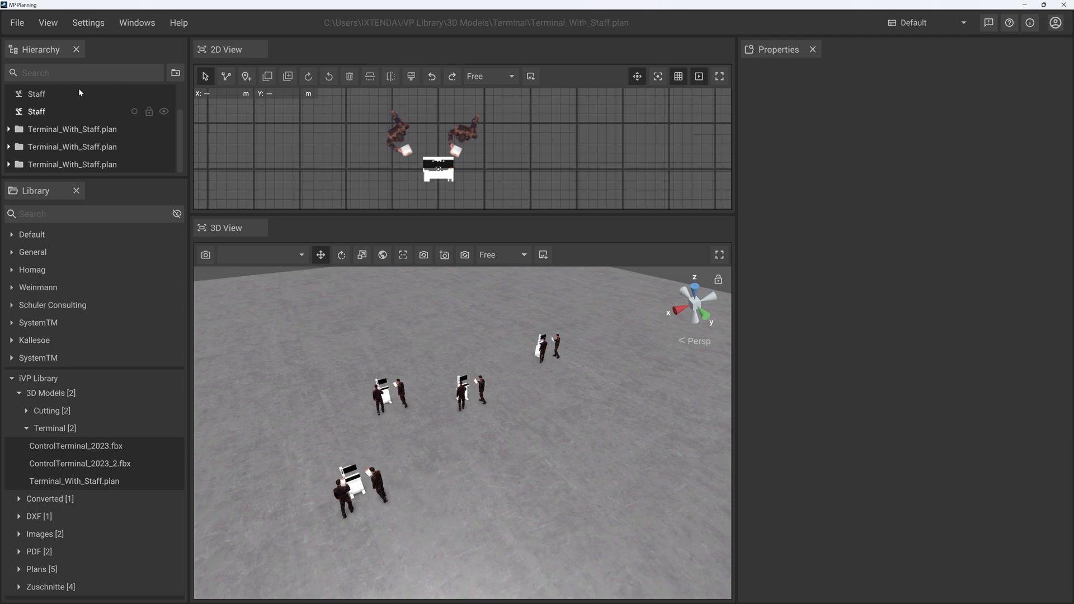
Save the plan with all its copies over Terminal_With_Staff.plan, and insert that plan as a group behind the existing terminals
{"action": "left_click", "coordinate": [18, 23]}
{"action": "left_click", "coordinate": [24, 91]}
{"action": "left_click", "coordinate": [495, 361]}
{"action": "left_click_drag", "start_coordinate": [78, 485], "coordinate": [391, 472]}
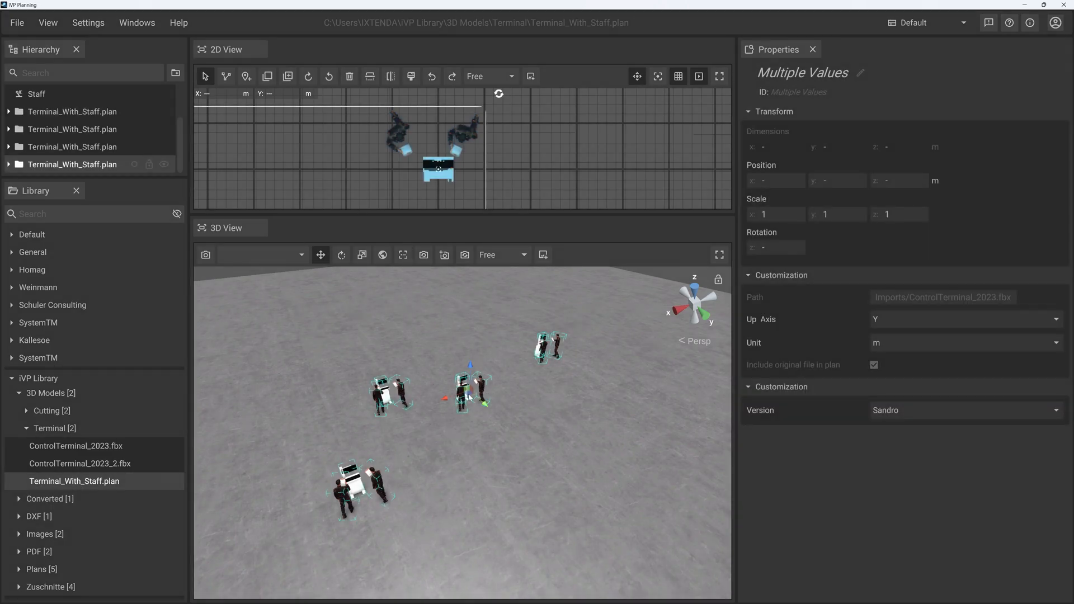
{"action": "left_click_drag", "start_coordinate": [485, 404], "coordinate": [295, 302]}
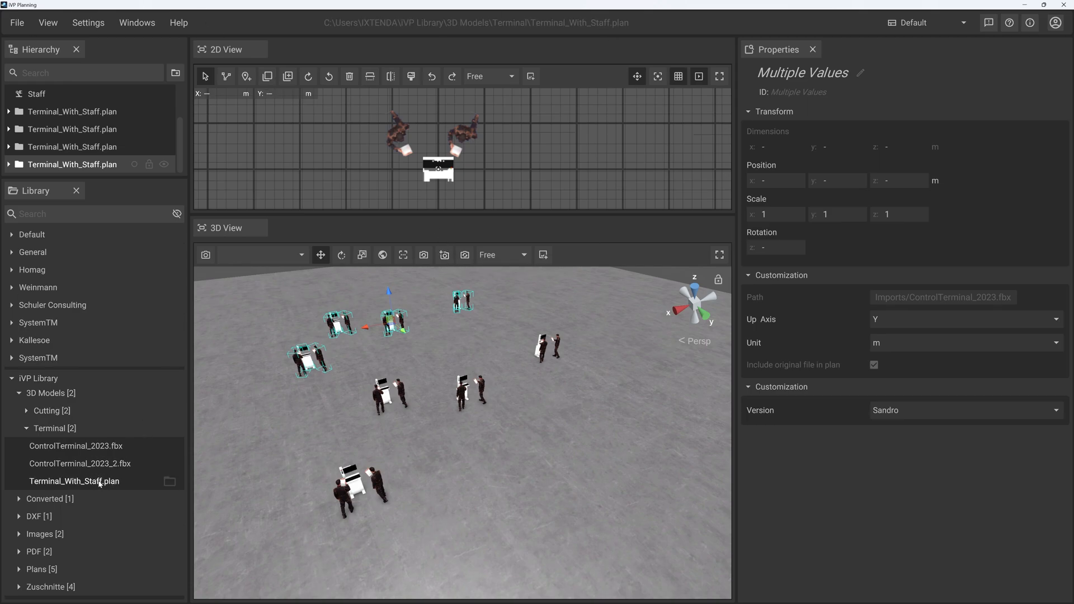
Select all objects in the plan and delete them
{"action": "right_click_drag", "start_coordinate": [480, 470], "coordinate": [480, 445]}
{"action": "right_click_drag", "start_coordinate": [527, 500], "coordinate": [490, 464]}
{"action": "key", "text": "ctrl+a"}
{"action": "key", "text": "Delete"}
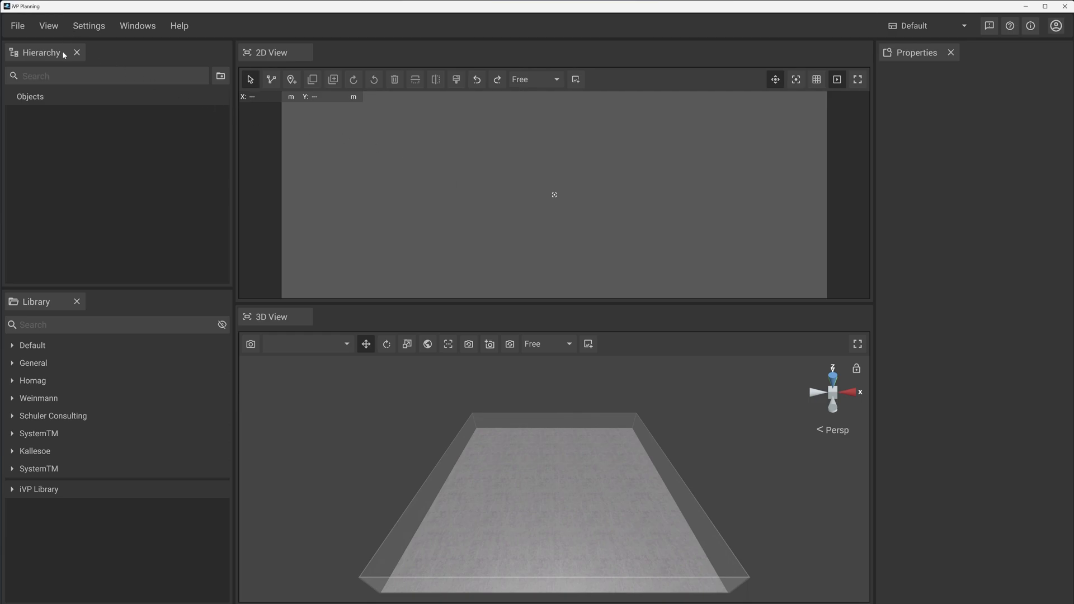
Examine the files in the iVP Library's PDF folder
{"action": "left_click", "coordinate": [18, 26]}
{"action": "left_click", "coordinate": [190, 273]}
{"action": "double_click", "coordinate": [79, 490]}
{"action": "double_click", "coordinate": [62, 559]}
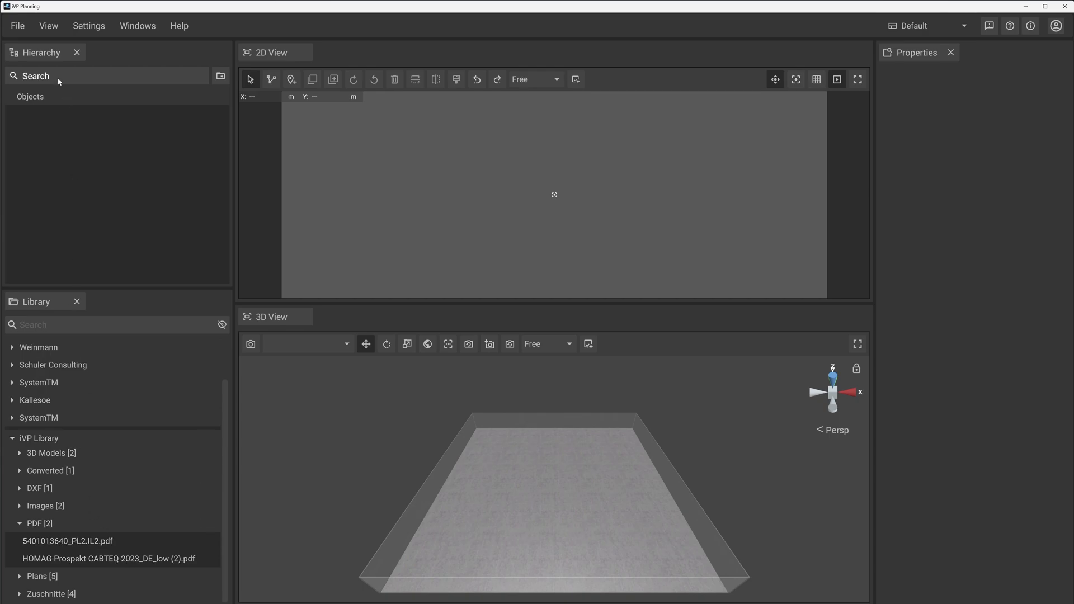
{"action": "double_click", "coordinate": [50, 524]}
{"action": "left_click", "coordinate": [18, 25]}
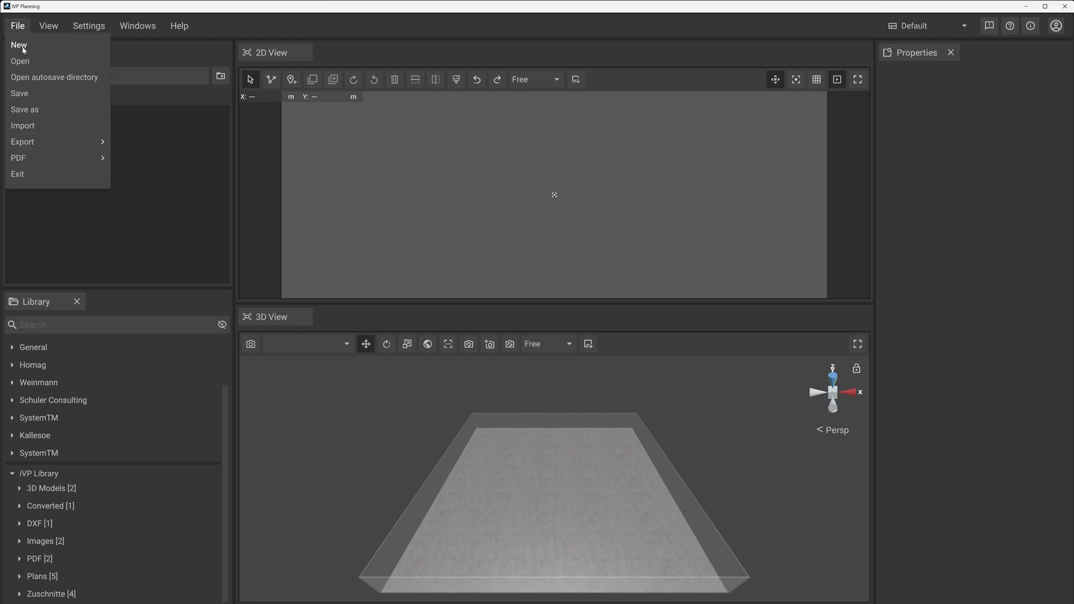
{"action": "left_click", "coordinate": [26, 126]}
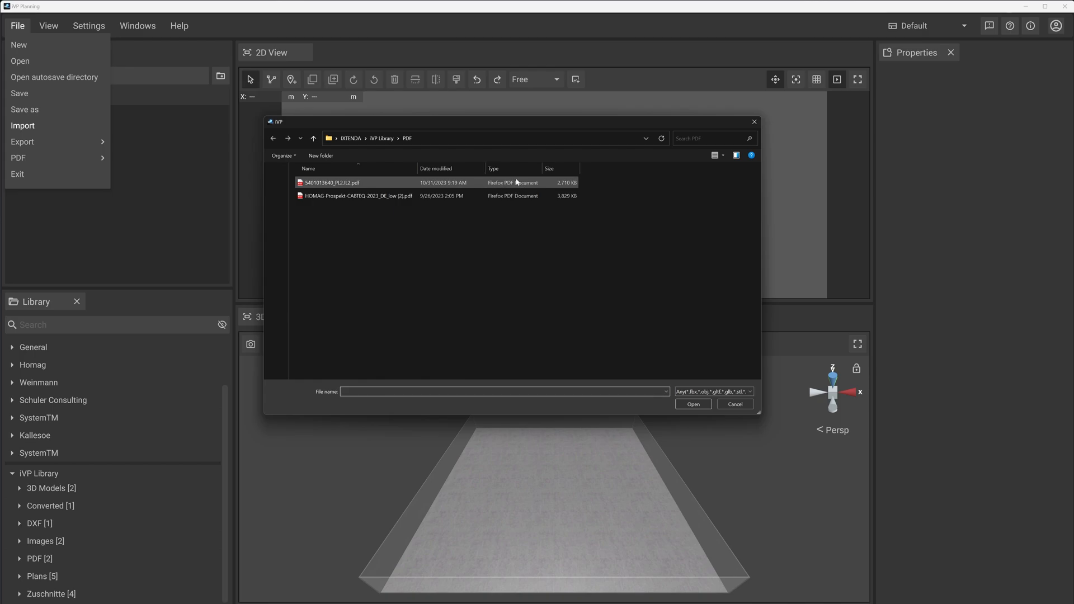
{"action": "left_click", "coordinate": [710, 391]}
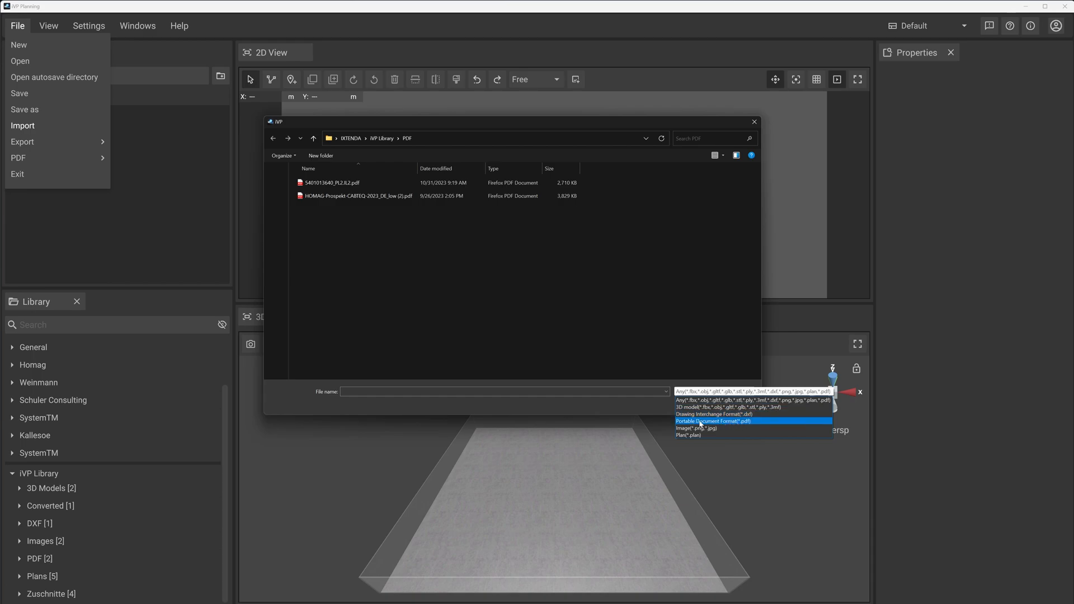
{"action": "left_click", "coordinate": [724, 422]}
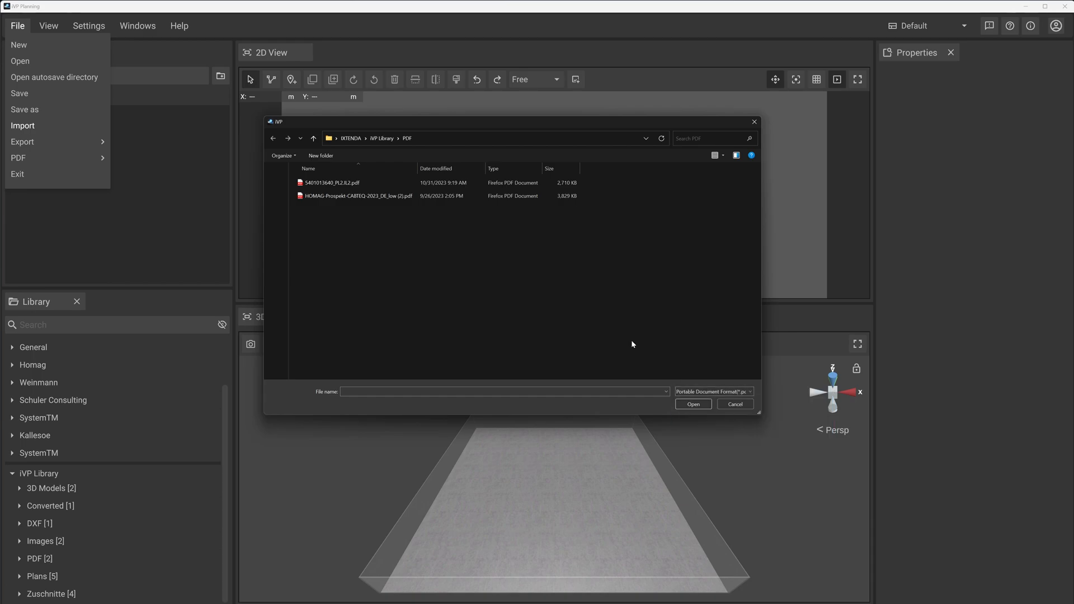
{"action": "left_click", "coordinate": [334, 183]}
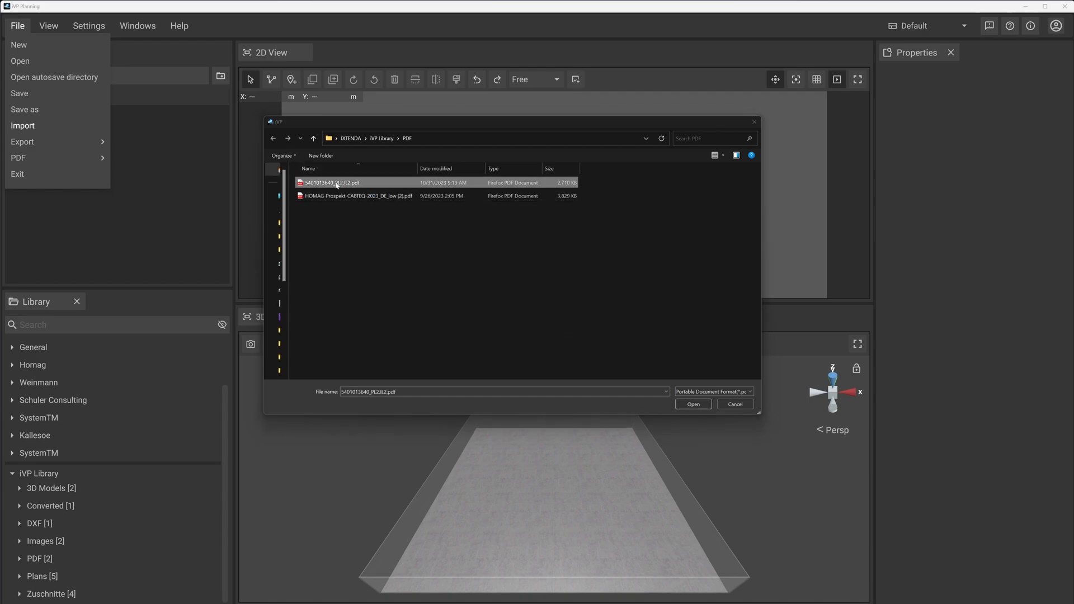
{"action": "left_click", "coordinate": [525, 227]}
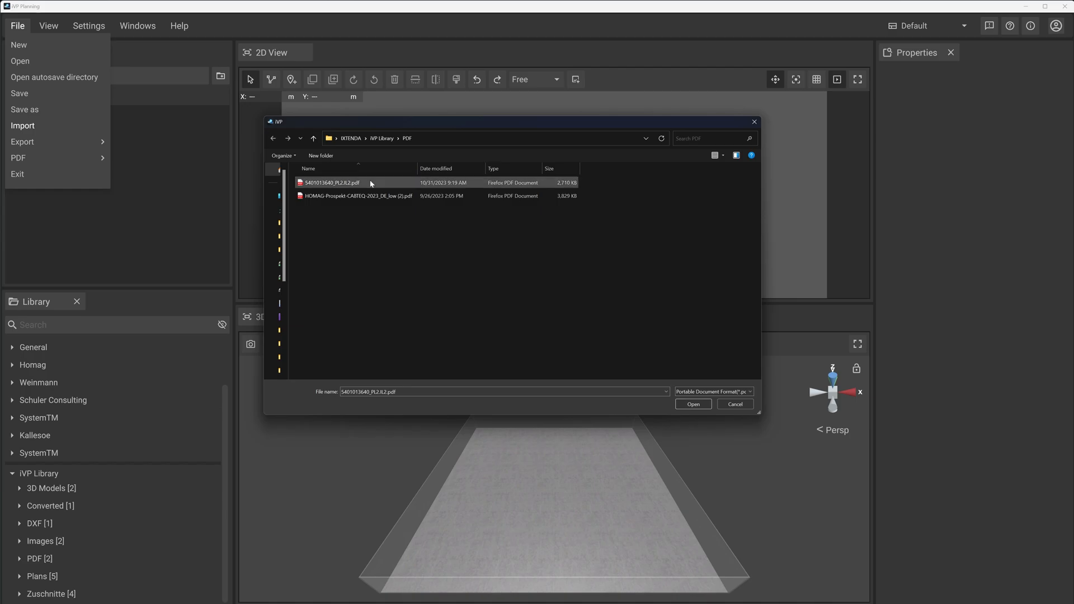
{"action": "left_click", "coordinate": [341, 184]}
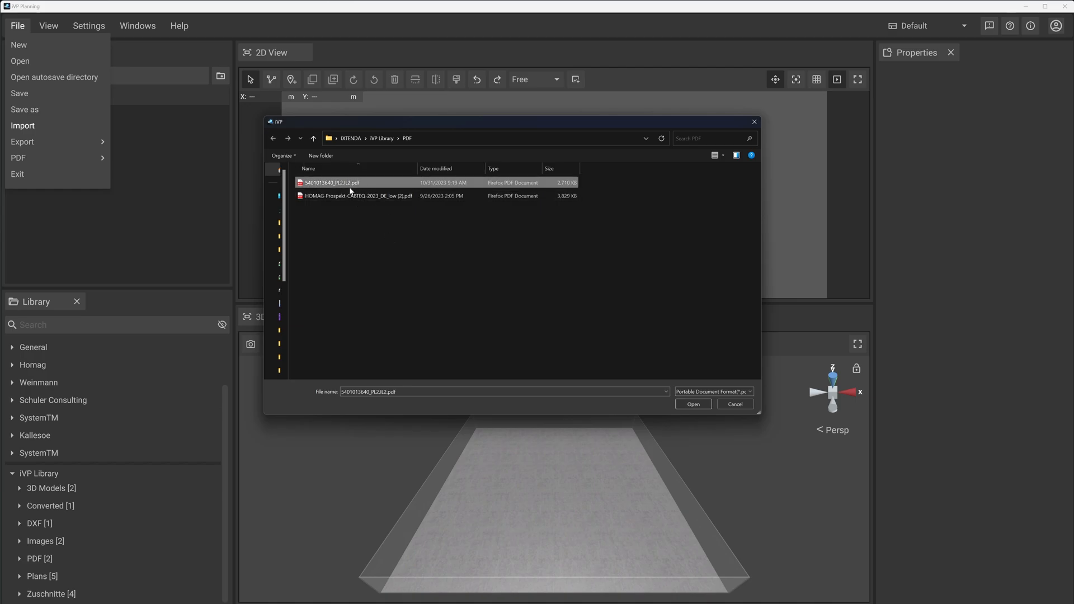
{"action": "double_click", "coordinate": [333, 184]}
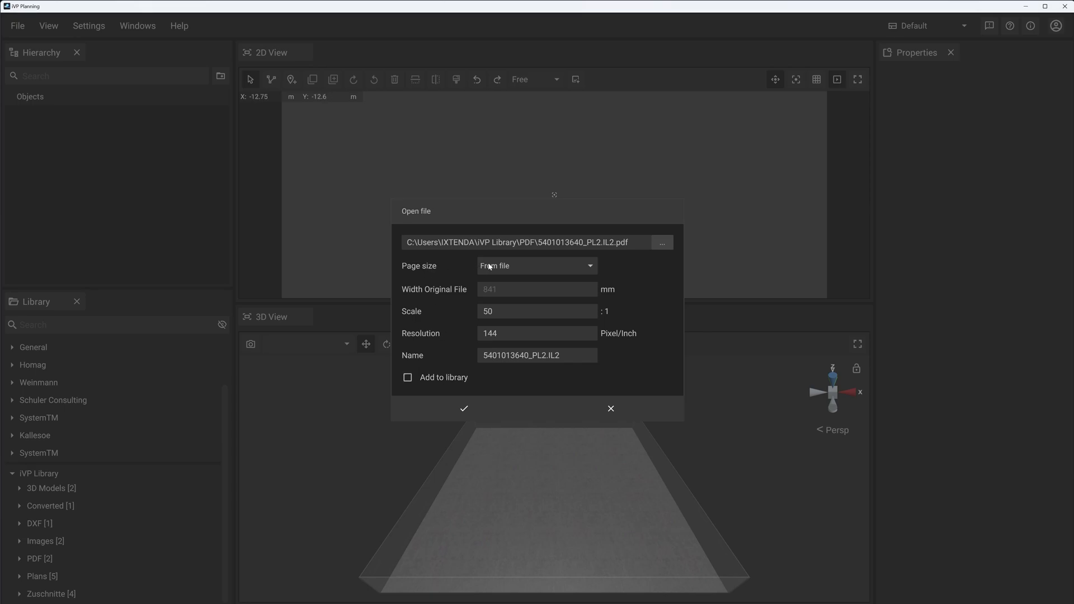
Try the page sizes A0, A1, A2, A4 and Custom for the PDF, and return to A1
{"action": "left_click", "coordinate": [515, 268]}
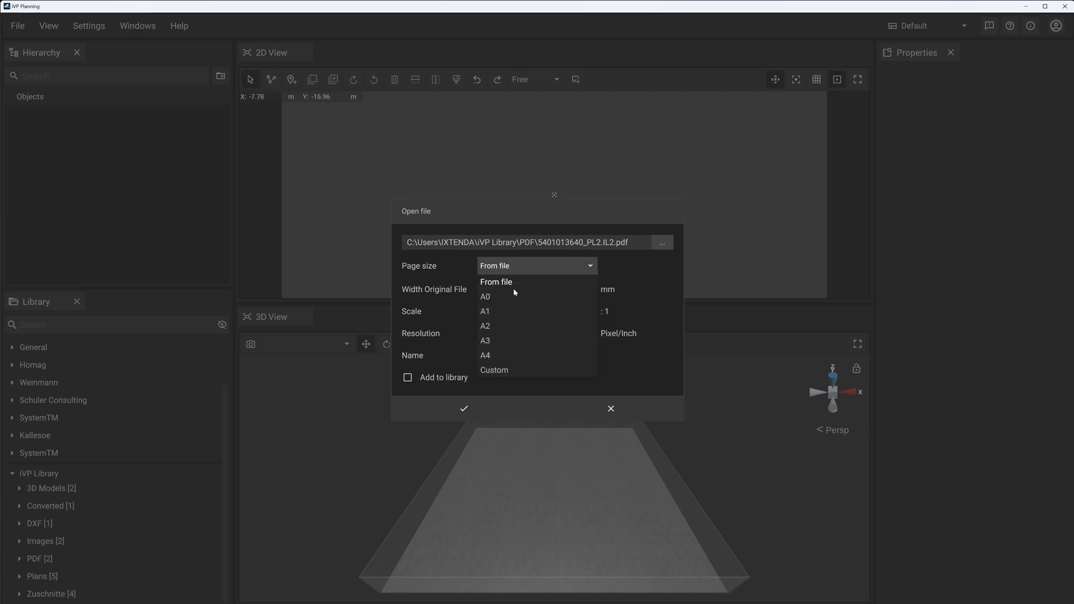
{"action": "left_click", "coordinate": [525, 296]}
{"action": "left_click", "coordinate": [533, 259]}
{"action": "left_click", "coordinate": [526, 300]}
{"action": "left_click", "coordinate": [530, 257]}
{"action": "left_click", "coordinate": [524, 317]}
{"action": "left_click", "coordinate": [539, 248]}
{"action": "left_click", "coordinate": [523, 341]}
{"action": "left_click", "coordinate": [538, 251]}
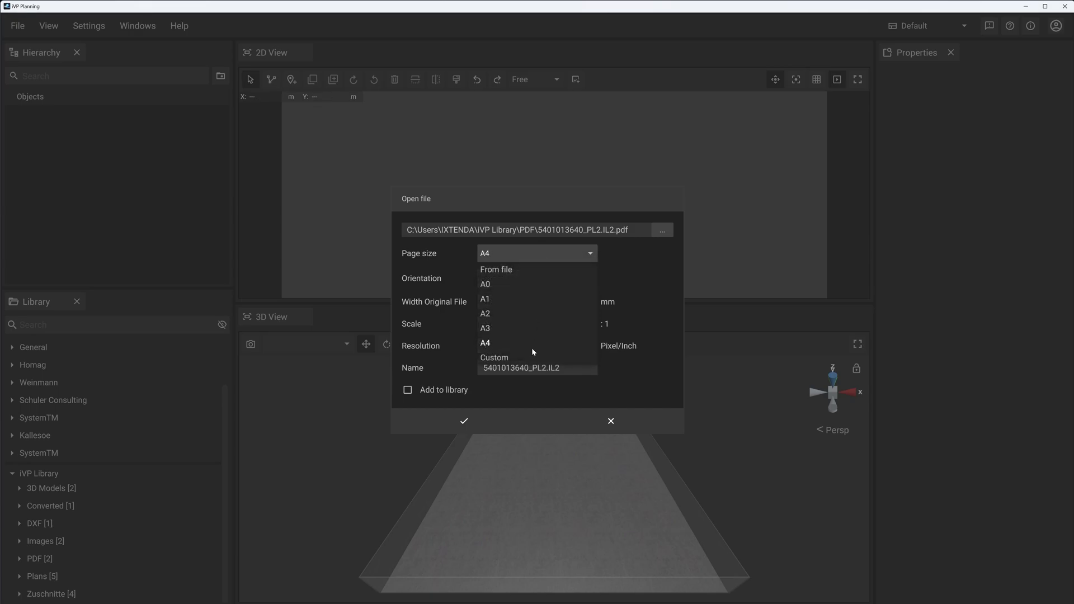
{"action": "left_click", "coordinate": [524, 357]}
{"action": "left_click", "coordinate": [508, 268]}
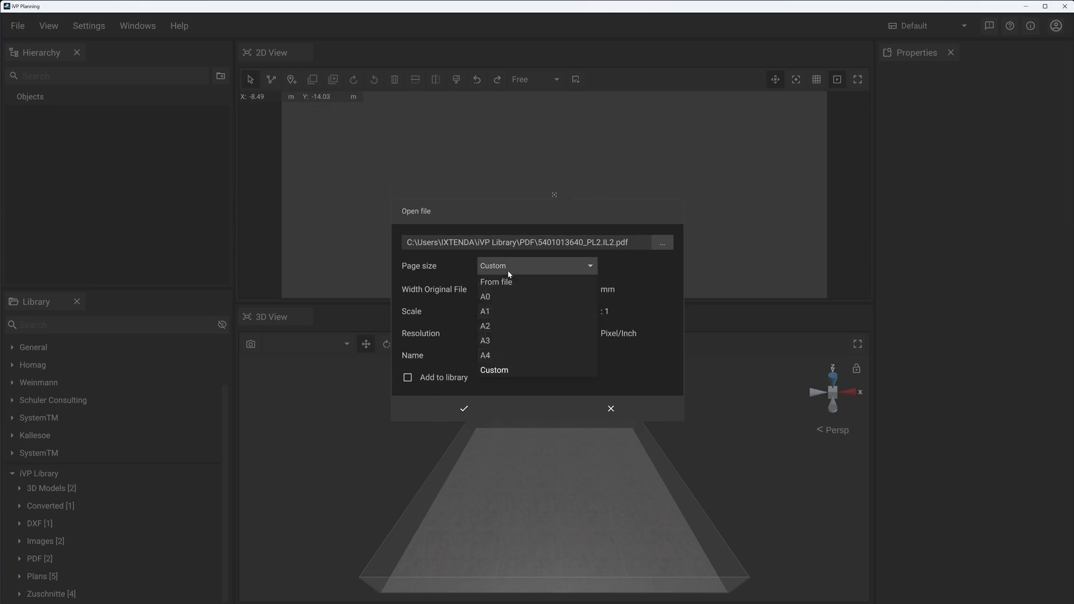
{"action": "left_click", "coordinate": [493, 313]}
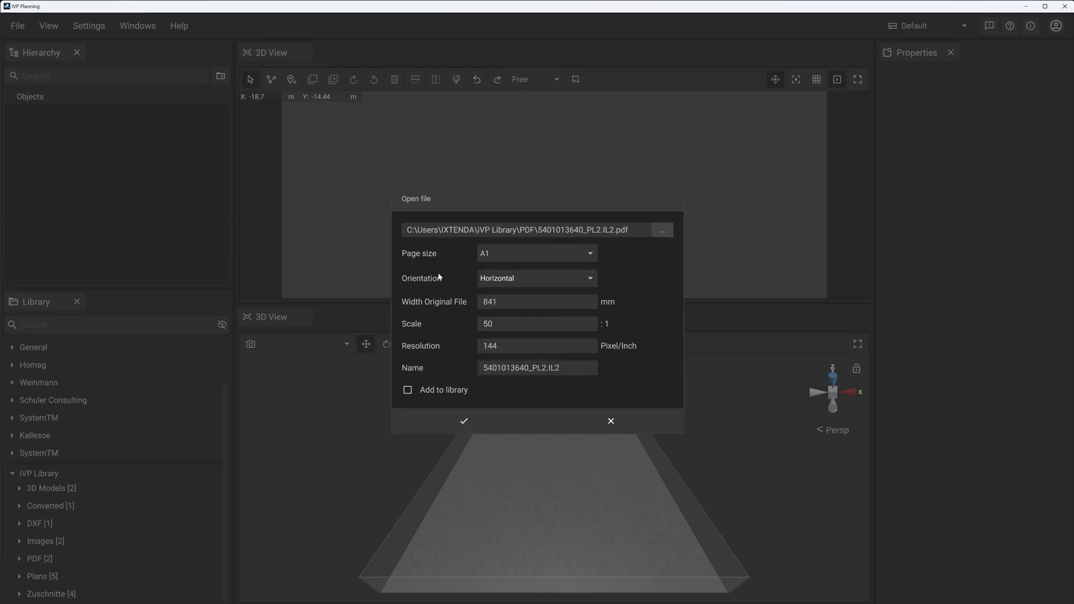
Try the Vertical orientation for the A1 page and switch back to Horizontal
{"action": "left_click", "coordinate": [508, 283]}
{"action": "left_click", "coordinate": [504, 309]}
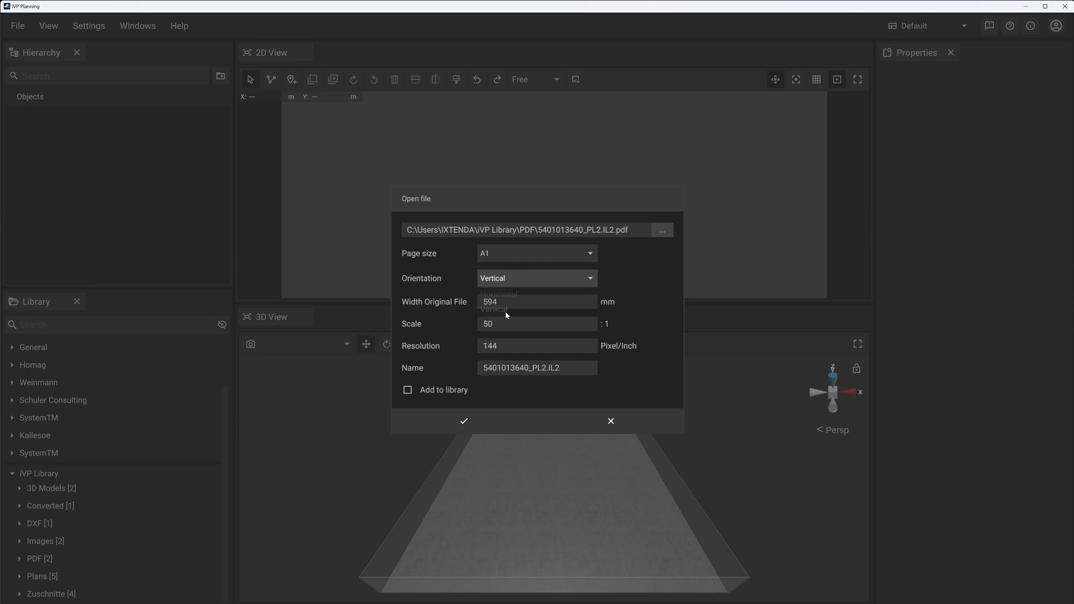
{"action": "left_click", "coordinate": [503, 284]}
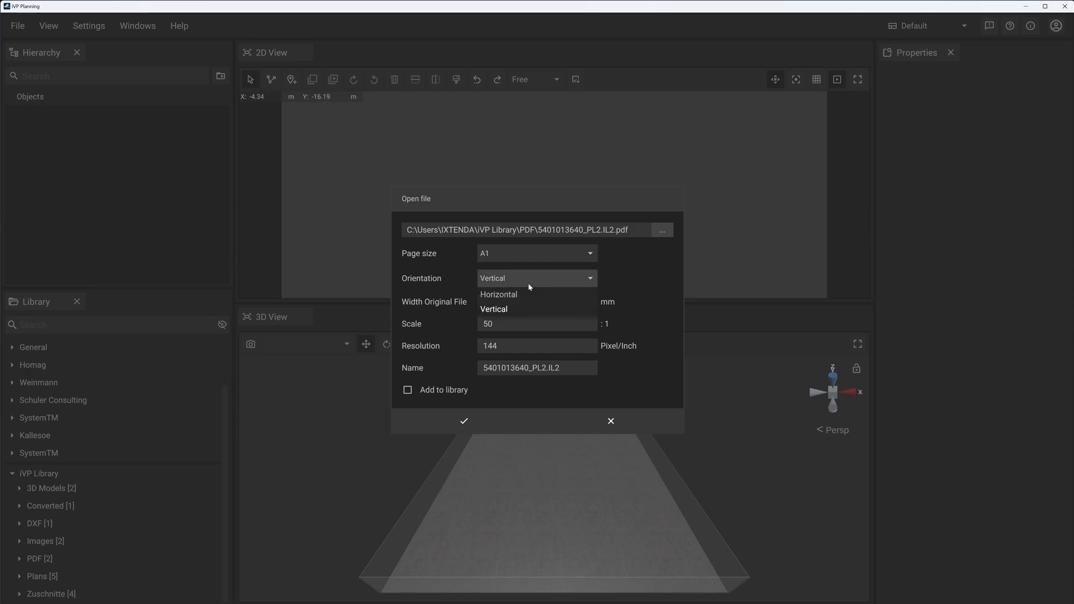
{"action": "left_click", "coordinate": [460, 286]}
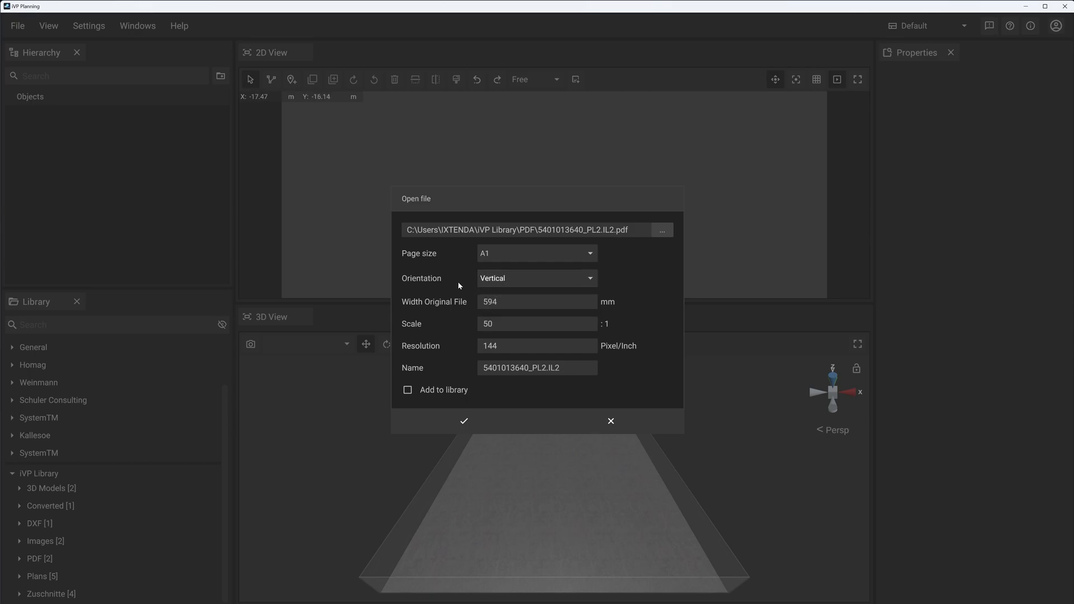
{"action": "left_click", "coordinate": [501, 275]}
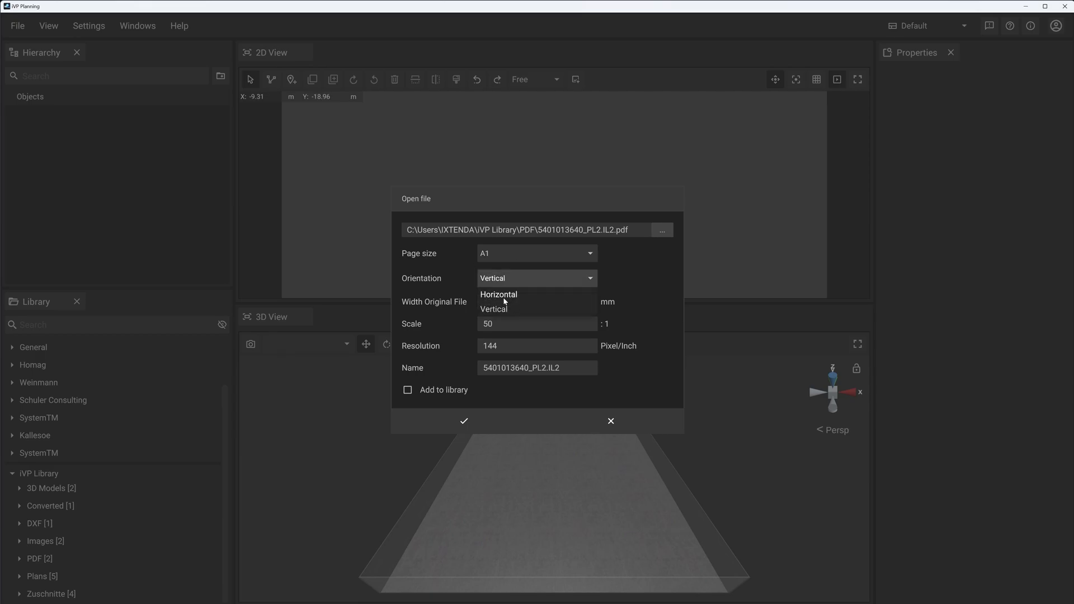
{"action": "left_click", "coordinate": [497, 295]}
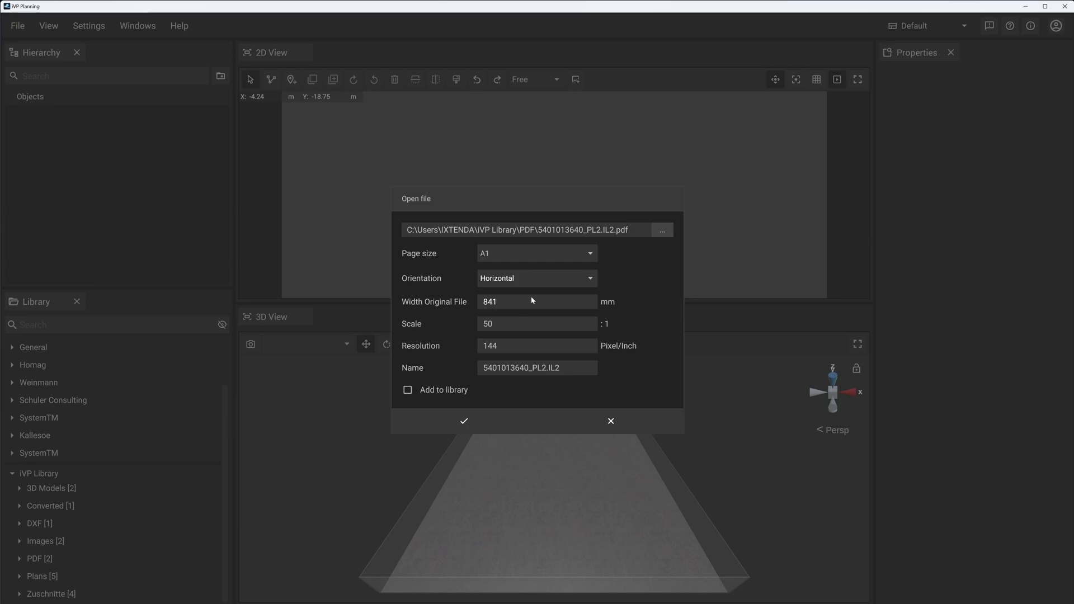
Set the PDF's page size to From file and its scale to 100:1
{"action": "left_click", "coordinate": [503, 259]}
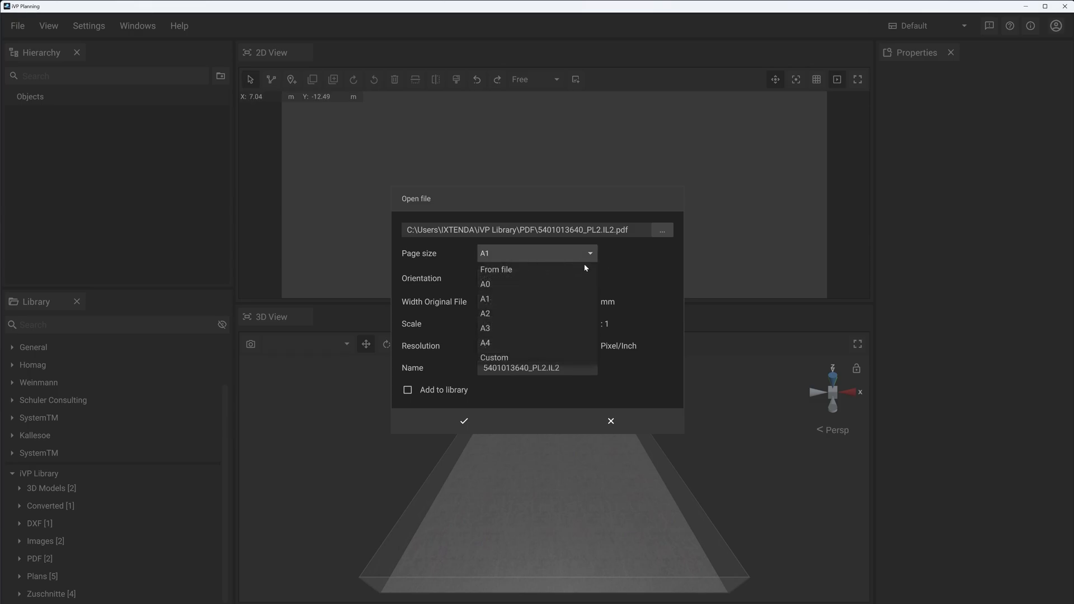
{"action": "left_click", "coordinate": [566, 268]}
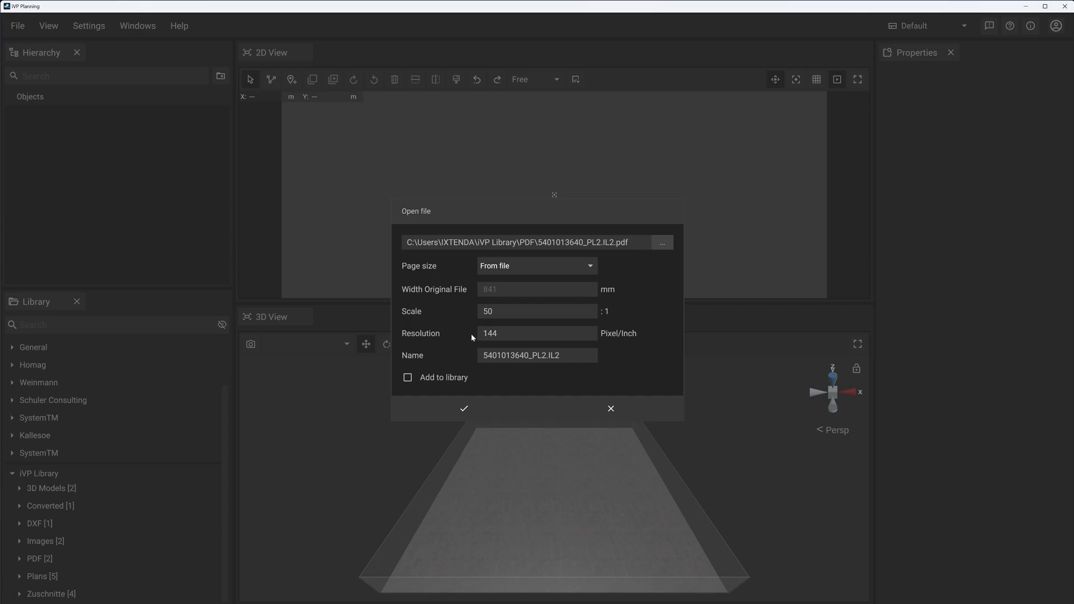
{"action": "double_click", "coordinate": [504, 338]}
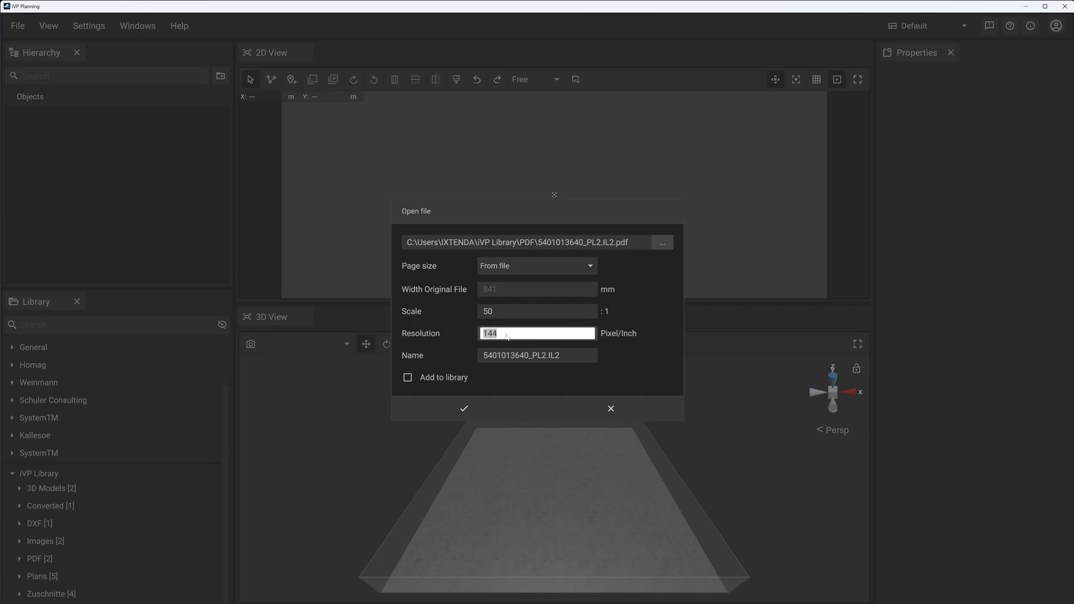
{"action": "double_click", "coordinate": [487, 311]}
{"action": "type", "text": "100"}
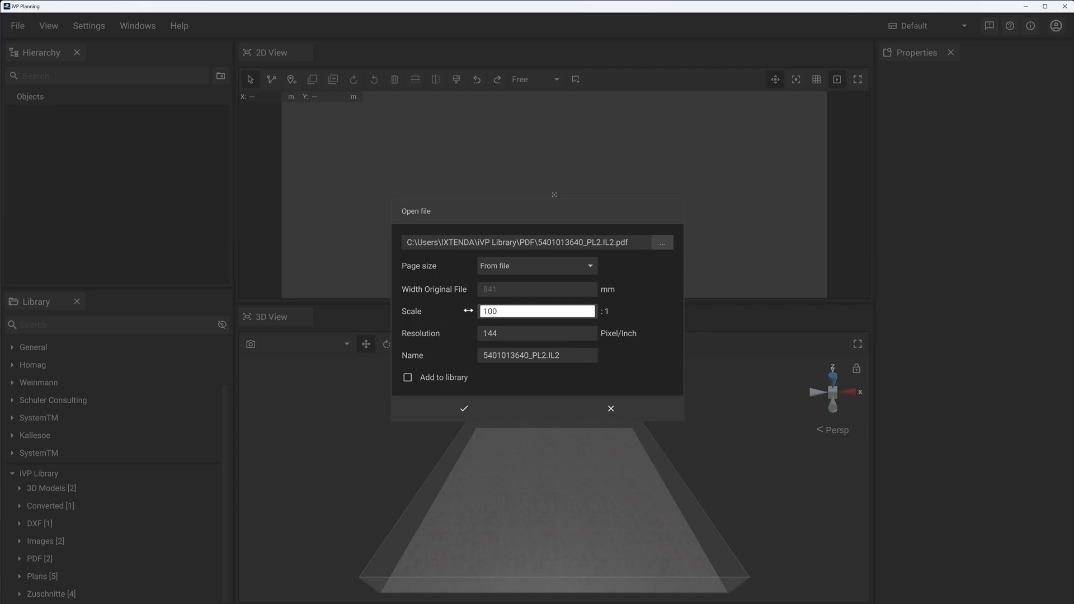
{"action": "key", "text": "Return"}
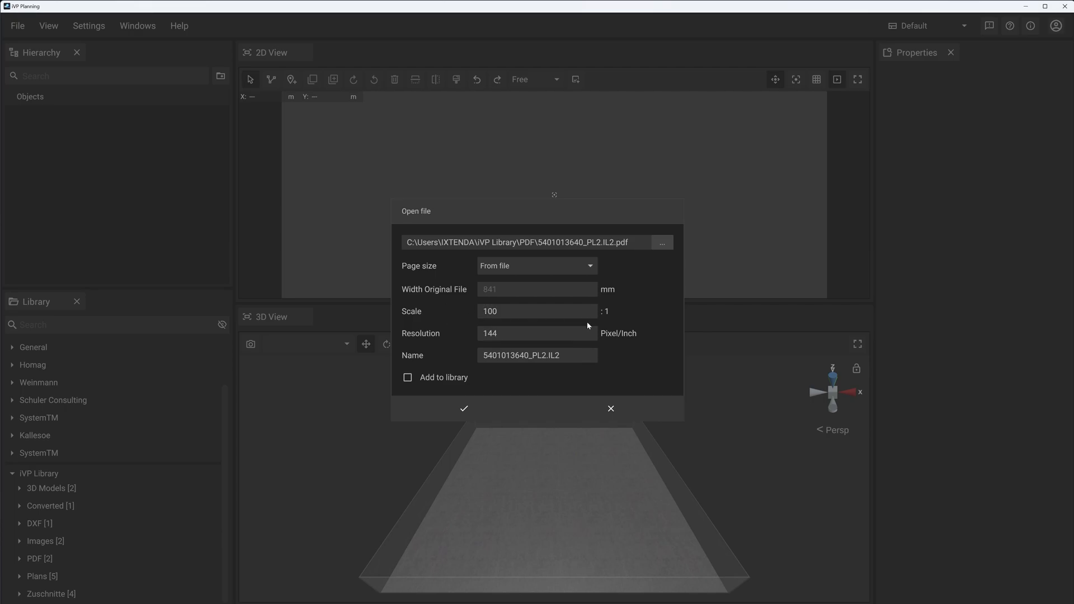
{"action": "left_click", "coordinate": [407, 378]}
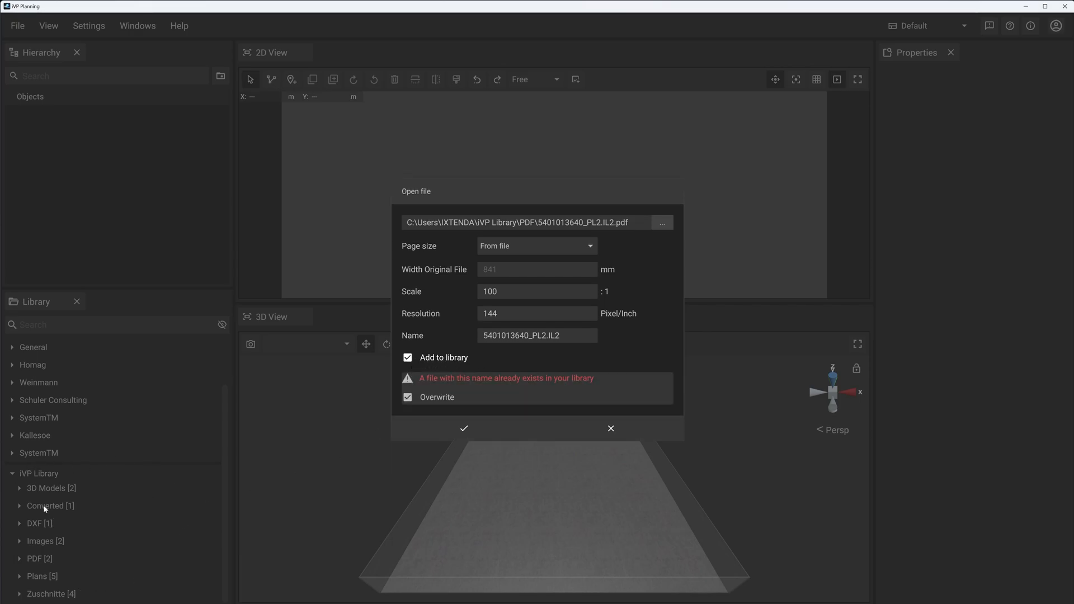
{"action": "left_click", "coordinate": [585, 337]}
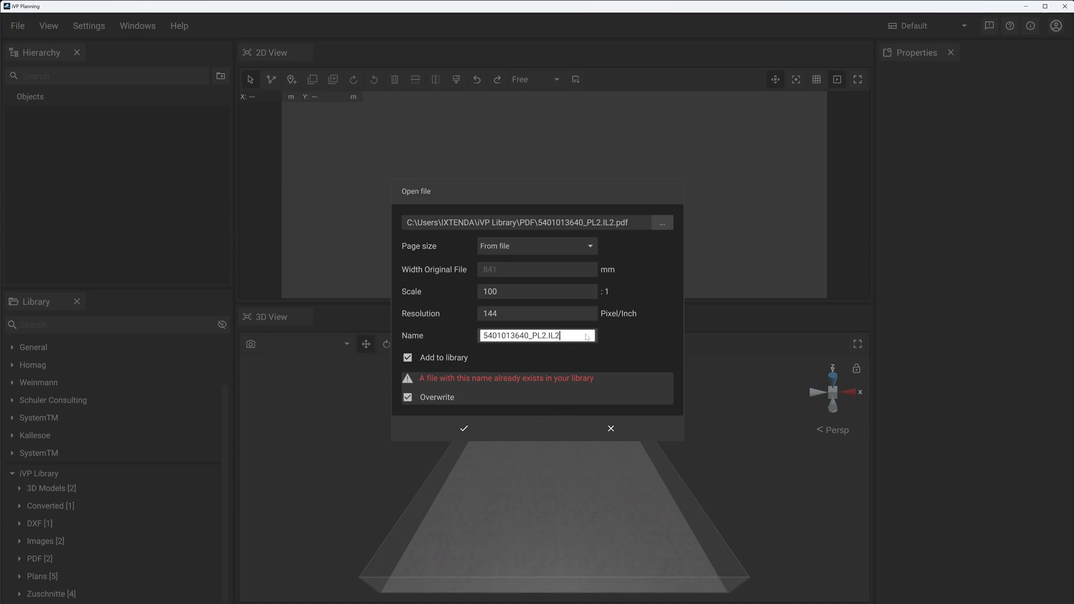
{"action": "type", "text": "_Test"}
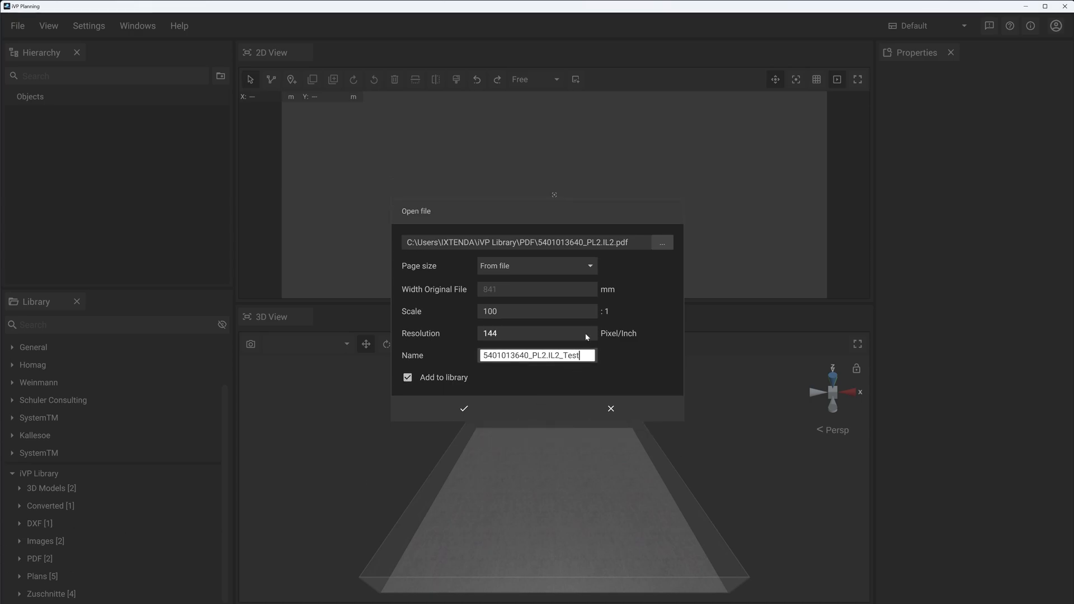
{"action": "left_click", "coordinate": [655, 347]}
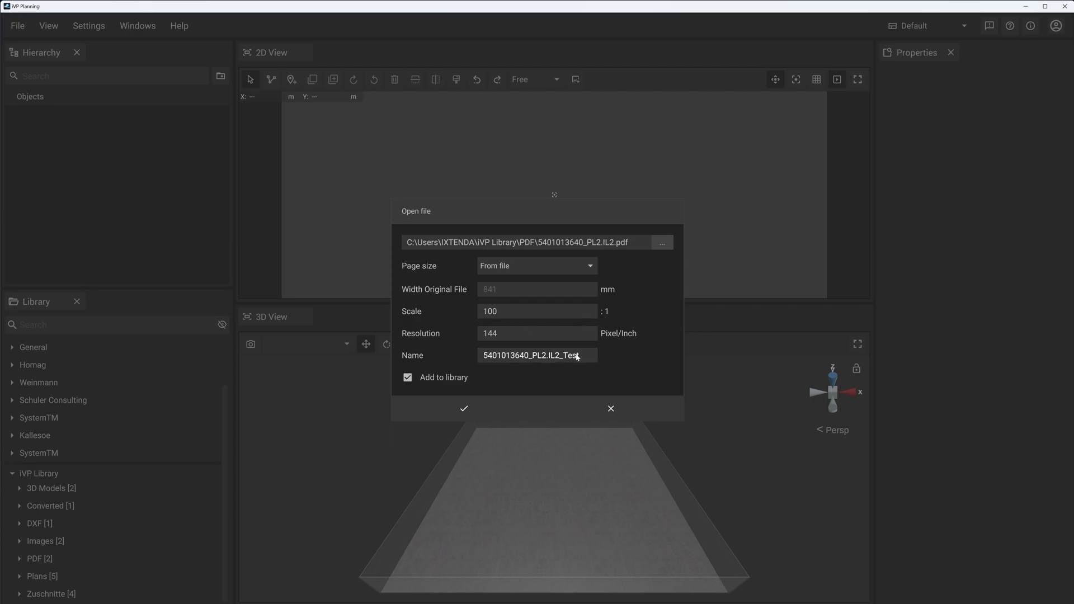
{"action": "left_click", "coordinate": [479, 410]}
Examine the imported PDF layout in the 3D and 2D views
{"action": "right_click_drag", "start_coordinate": [580, 456], "coordinate": [586, 518]}
{"action": "scroll", "coordinate": [604, 467], "scroll_direction": "up", "scroll_amount": 5}
{"action": "scroll", "coordinate": [586, 518], "scroll_direction": "down", "scroll_amount": 3}
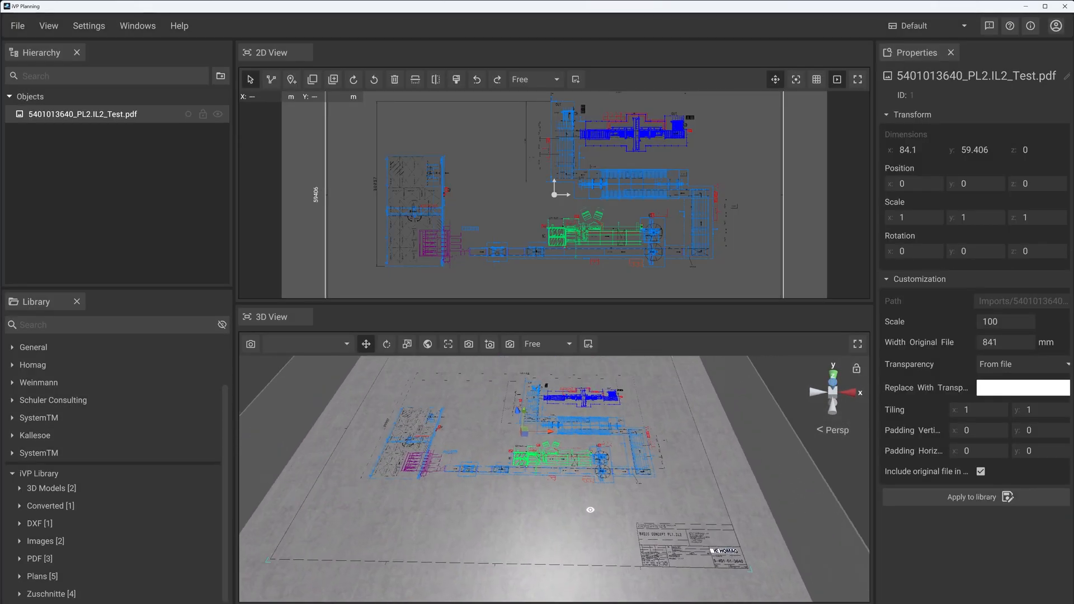
{"action": "scroll", "coordinate": [531, 226], "scroll_direction": "down", "scroll_amount": 3}
{"action": "middle_click_drag", "start_coordinate": [527, 231], "coordinate": [521, 224]}
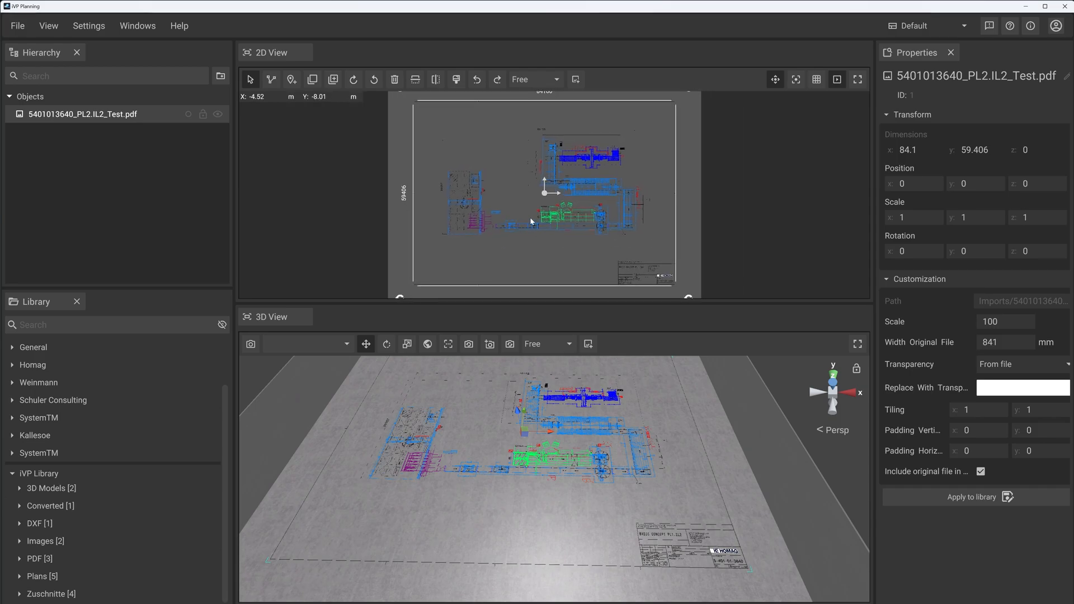
{"action": "scroll", "coordinate": [532, 192], "scroll_direction": "down", "scroll_amount": 1}
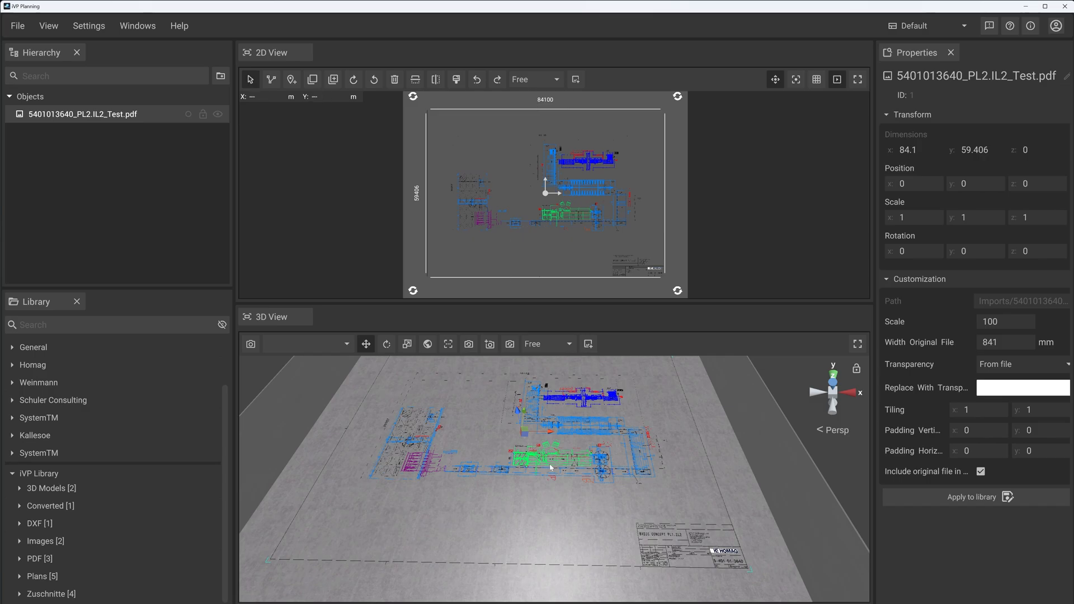
{"action": "scroll", "coordinate": [558, 503], "scroll_direction": "up", "scroll_amount": 1}
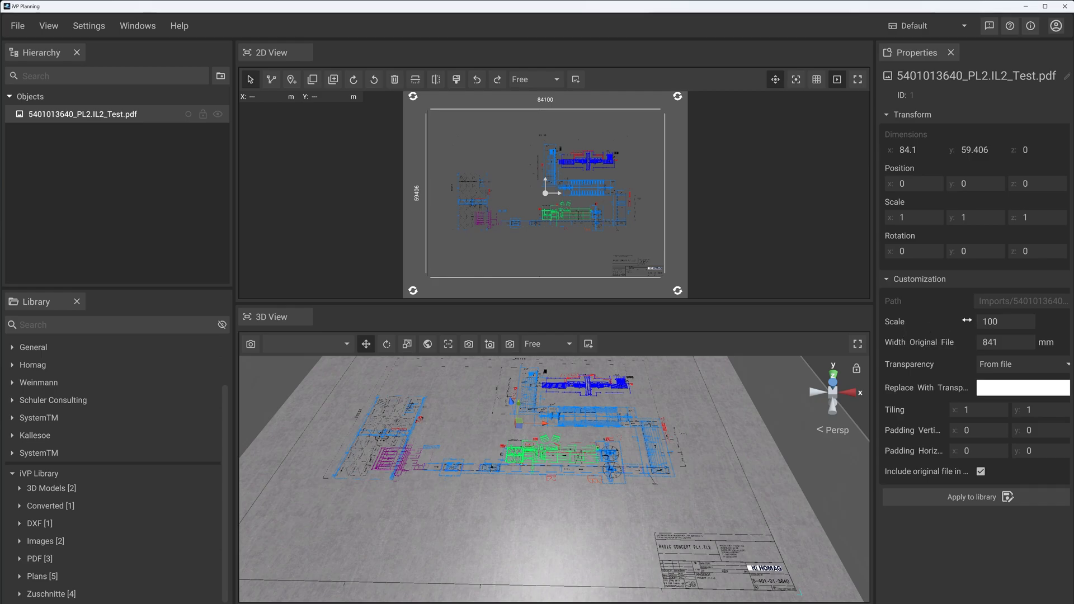
Widen the display of the PDF's properties and collapse the iVP Library folder tree
{"action": "left_click_drag", "start_coordinate": [877, 321], "coordinate": [853, 336]}
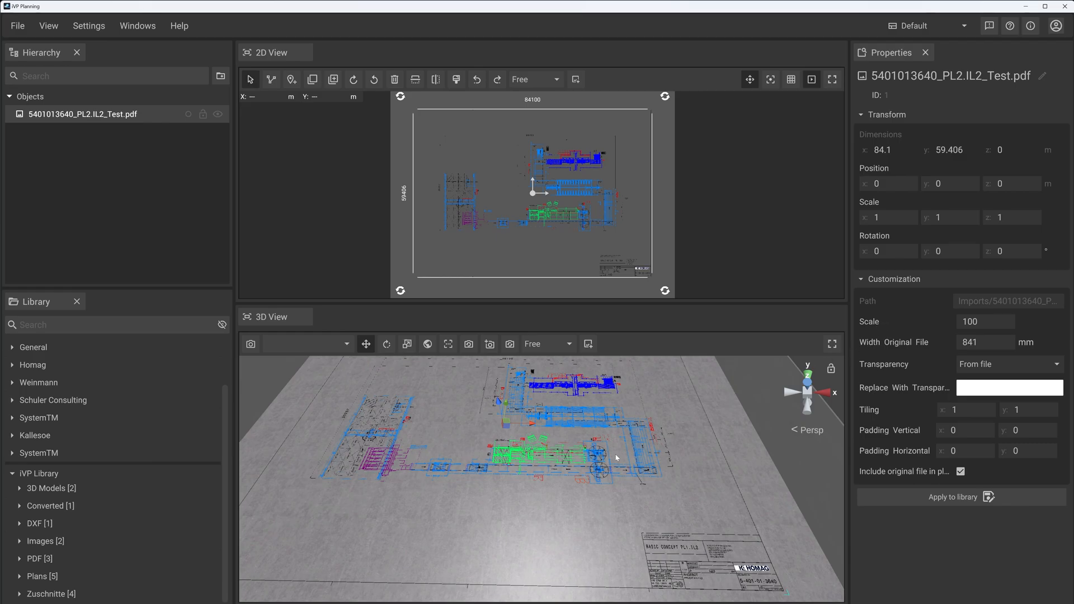
{"action": "left_click", "coordinate": [39, 473]}
Examine the scale and page size in the drawing's title block, and bring the whole layout back into view
{"action": "scroll", "coordinate": [637, 504], "scroll_direction": "up", "scroll_amount": 5}
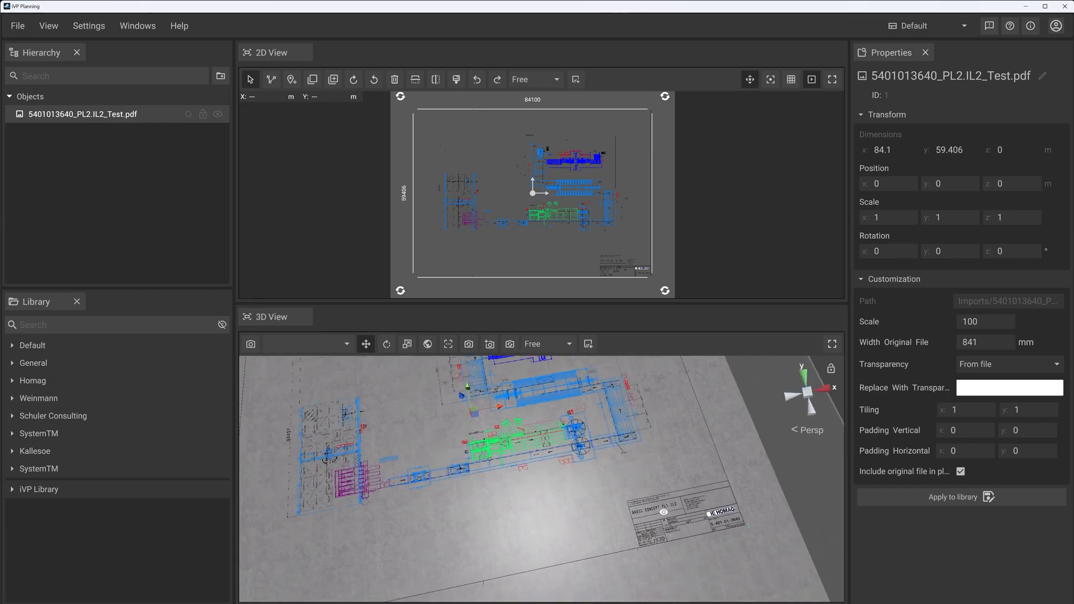
{"action": "scroll", "coordinate": [642, 521], "scroll_direction": "up", "scroll_amount": 4}
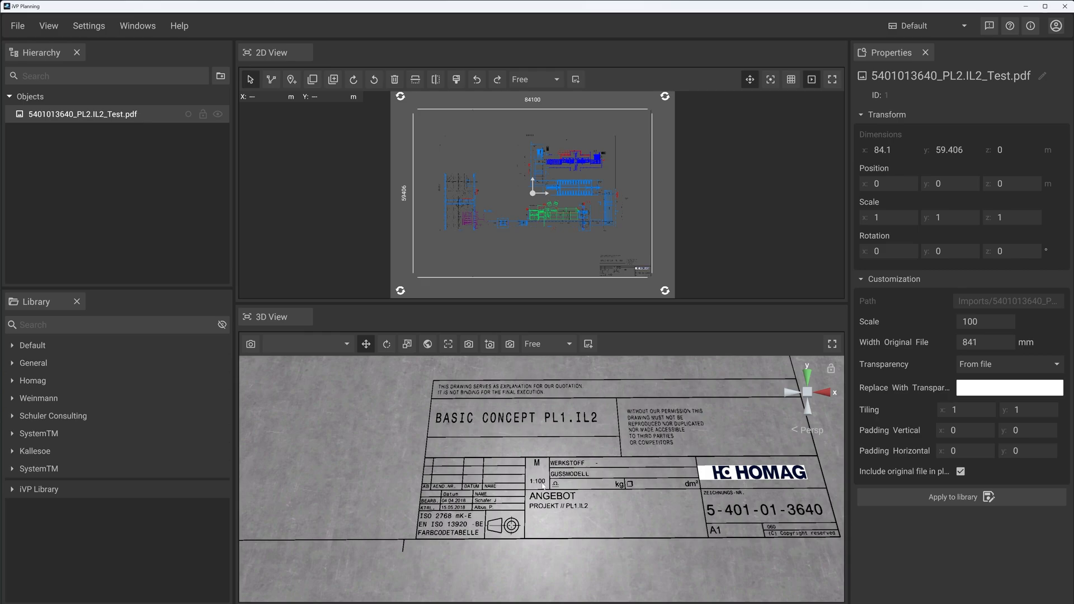
{"action": "scroll", "coordinate": [733, 540], "scroll_direction": "down", "scroll_amount": 8}
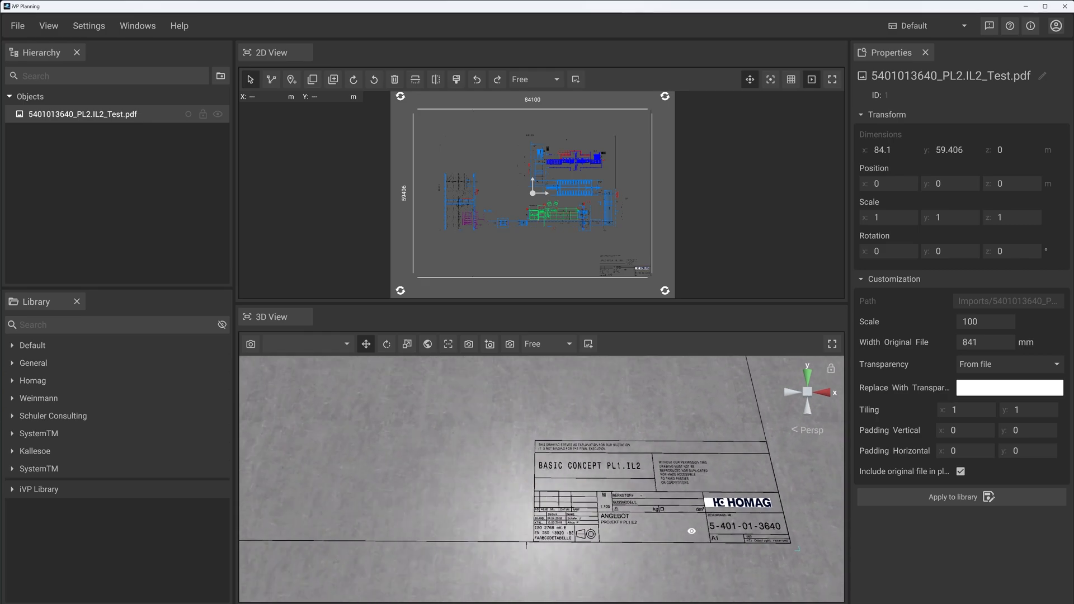
{"action": "middle_click_drag", "start_coordinate": [413, 400], "coordinate": [585, 460]}
{"action": "right_click", "coordinate": [587, 457]}
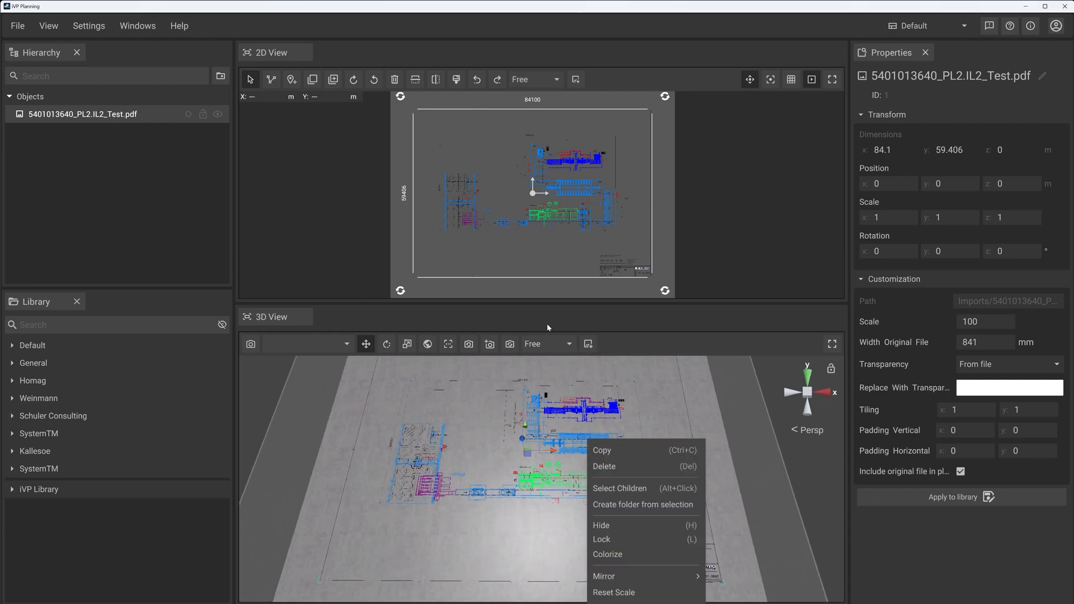
Switch the imported PDF's transparency to Selected Color, examine the effect in the views, and return it to From file
{"action": "left_click", "coordinate": [544, 394]}
{"action": "left_click", "coordinate": [546, 397]}
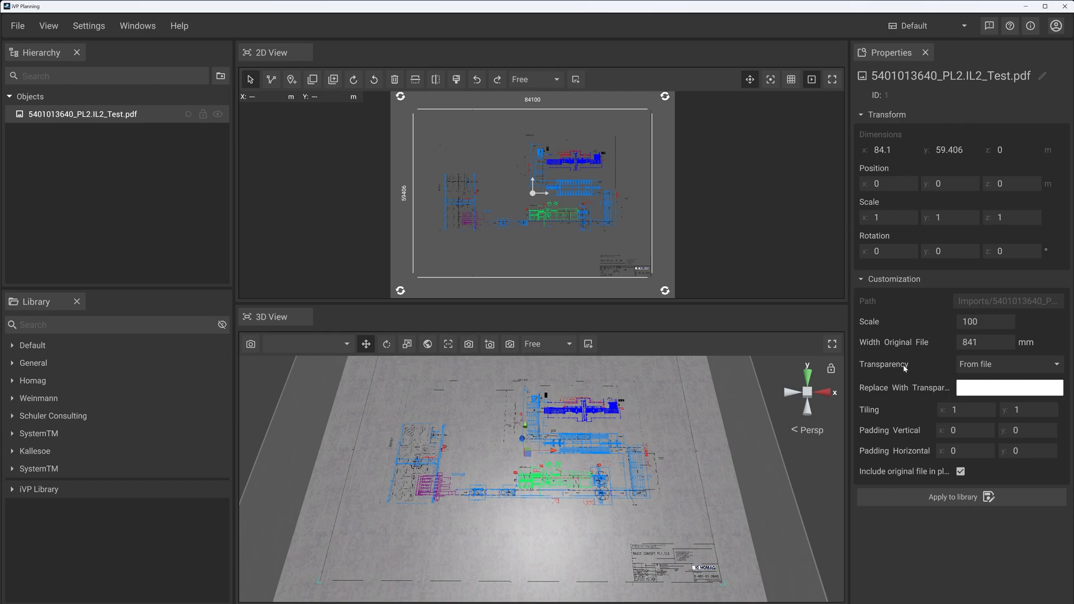
{"action": "left_click", "coordinate": [980, 367]}
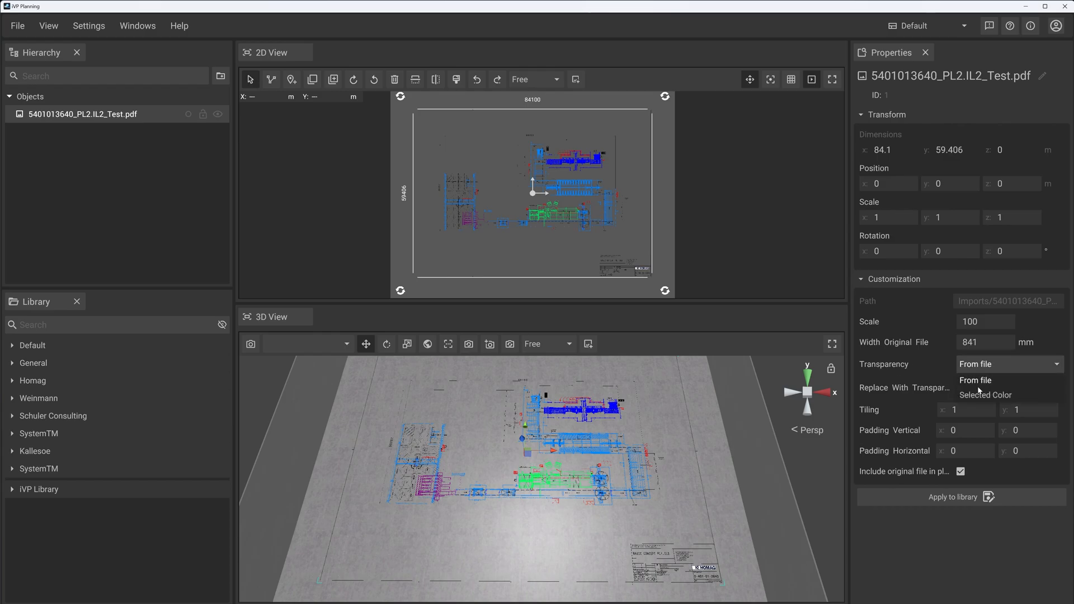
{"action": "left_click", "coordinate": [982, 395]}
{"action": "left_click", "coordinate": [983, 392]}
{"action": "left_click_drag", "start_coordinate": [479, 240], "coordinate": [386, 187]}
{"action": "left_click", "coordinate": [458, 475]}
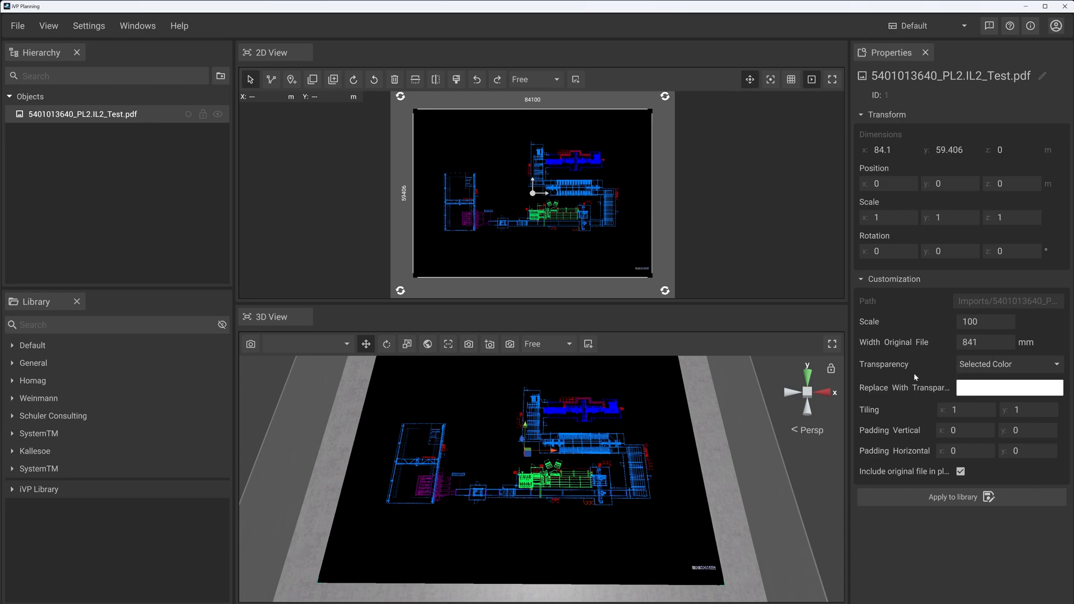
{"action": "left_click", "coordinate": [985, 368]}
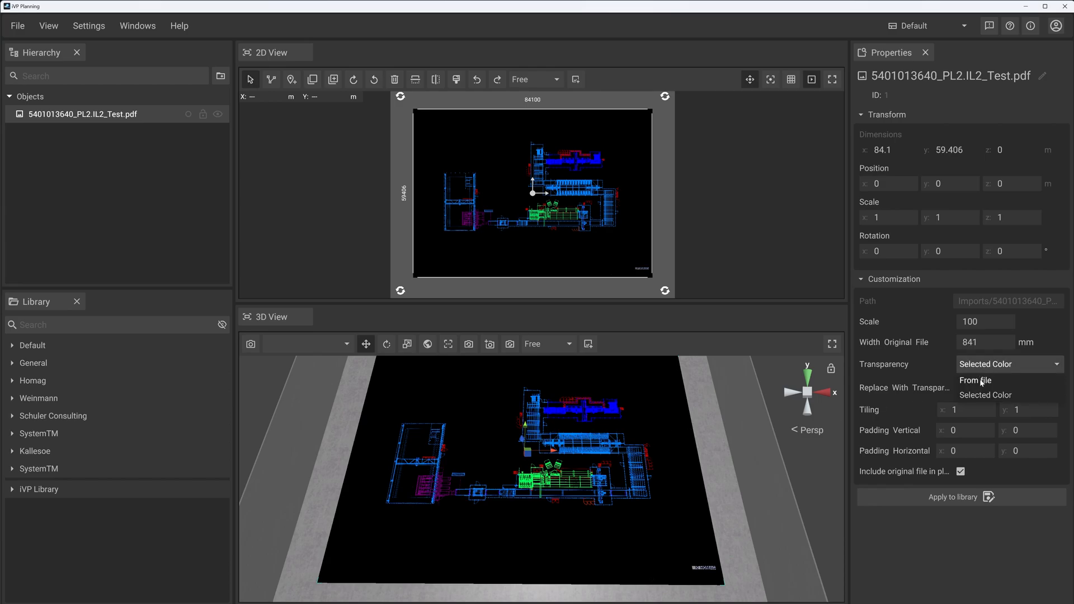
{"action": "left_click", "coordinate": [980, 382]}
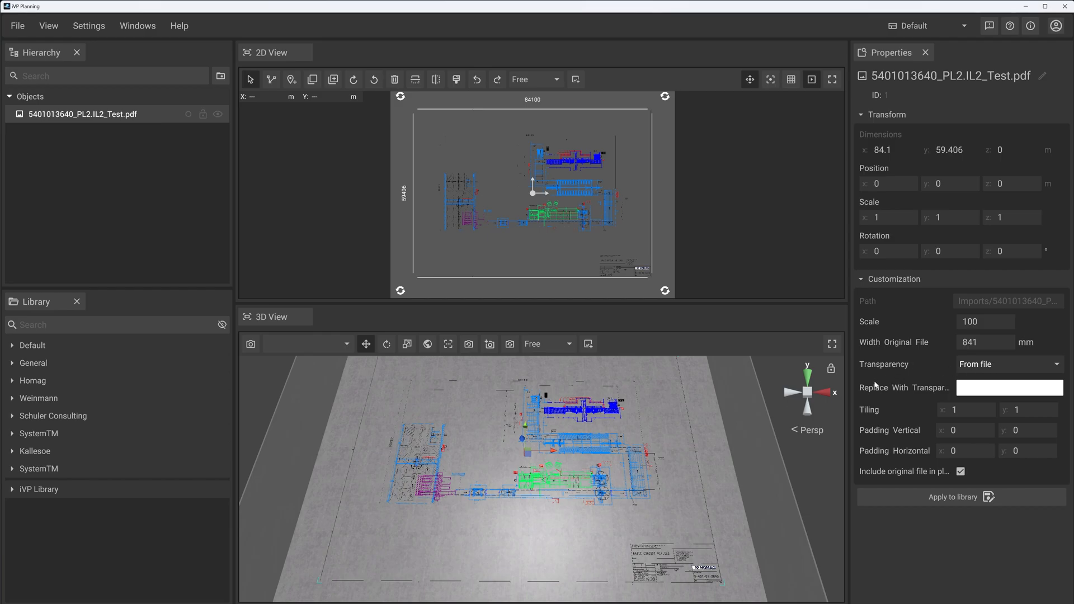
Set the PDF's tiling to 2 in x and 2 in y and examine the repeated layout
{"action": "double_click", "coordinate": [954, 410]}
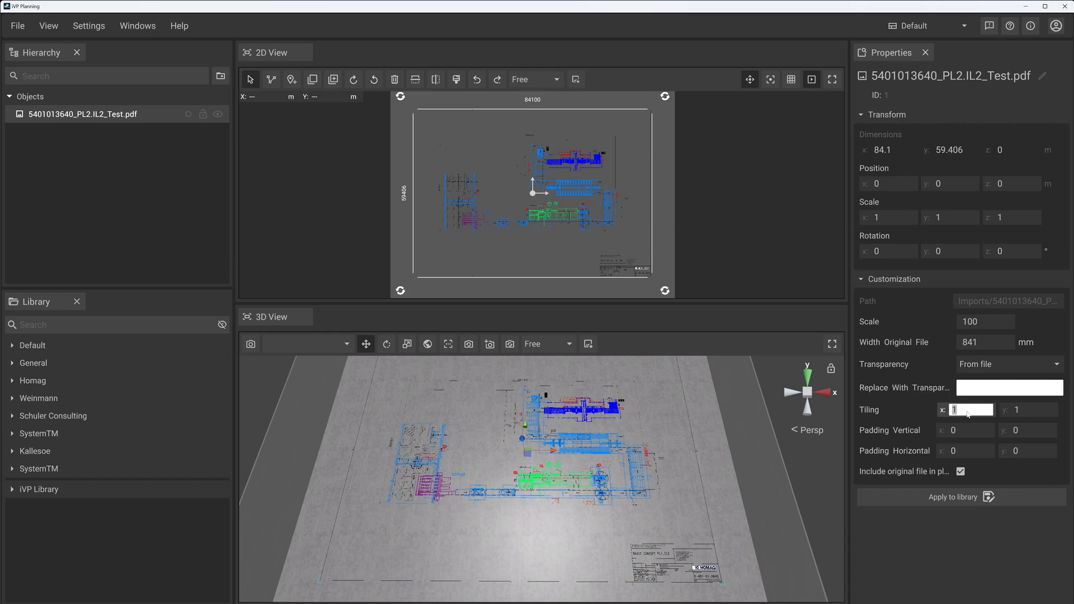
{"action": "type", "text": "2"}
{"action": "double_click", "coordinate": [1018, 412]}
{"action": "type", "text": "2"}
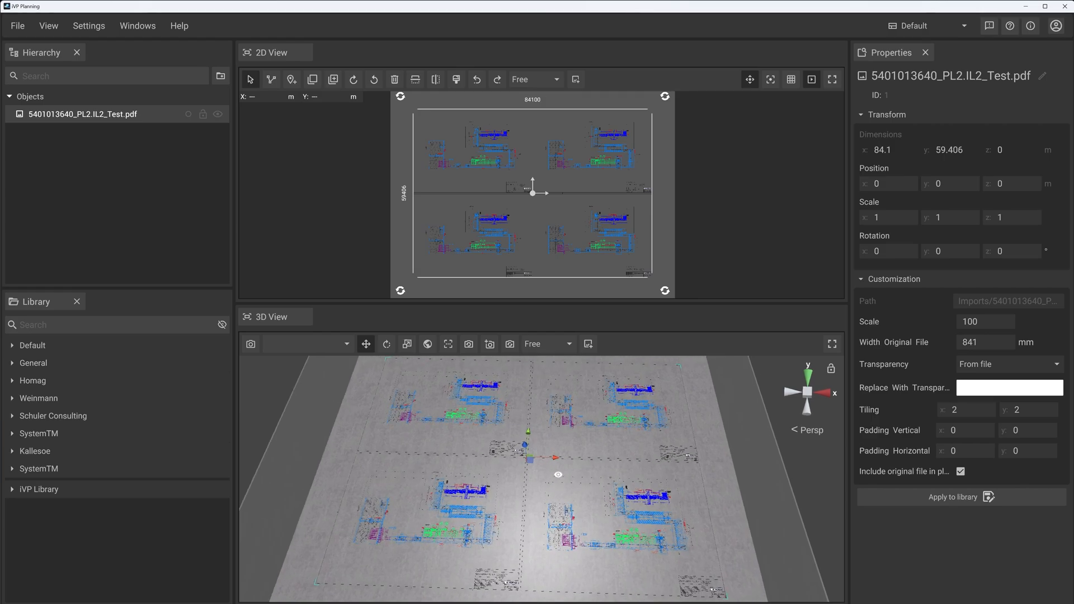
{"action": "left_click_drag", "start_coordinate": [526, 297], "coordinate": [524, 261]}
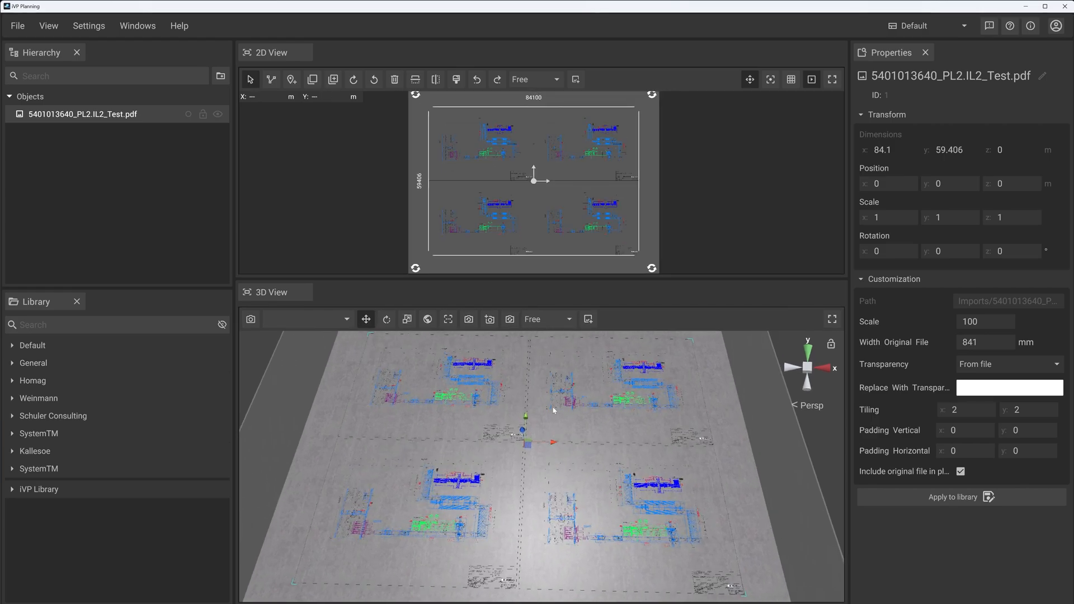
{"action": "scroll", "coordinate": [574, 412], "scroll_direction": "down", "scroll_amount": 3}
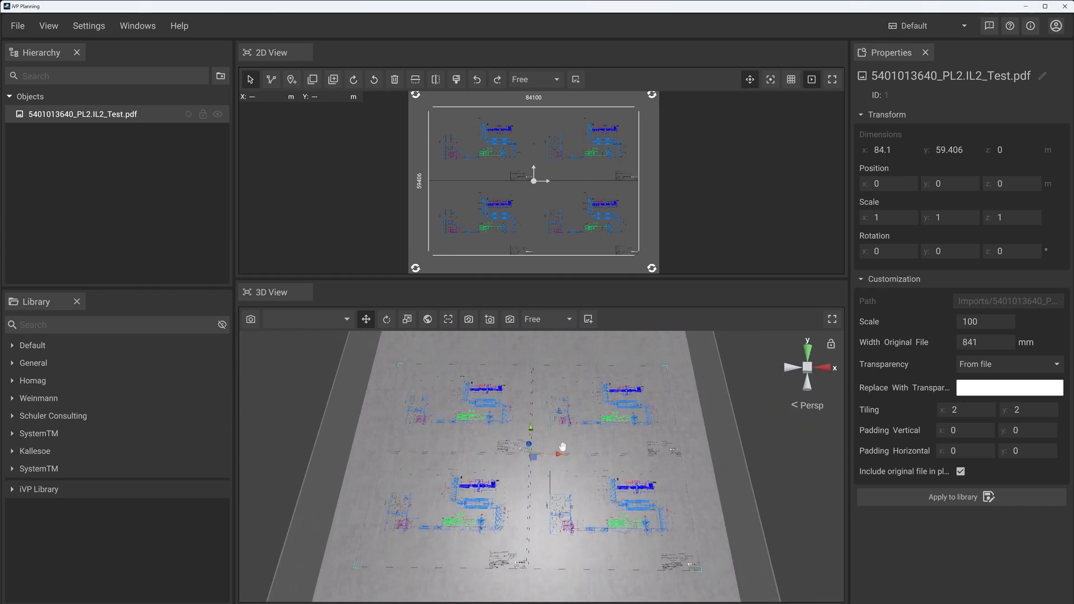
{"action": "scroll", "coordinate": [580, 453], "scroll_direction": "up", "scroll_amount": 2}
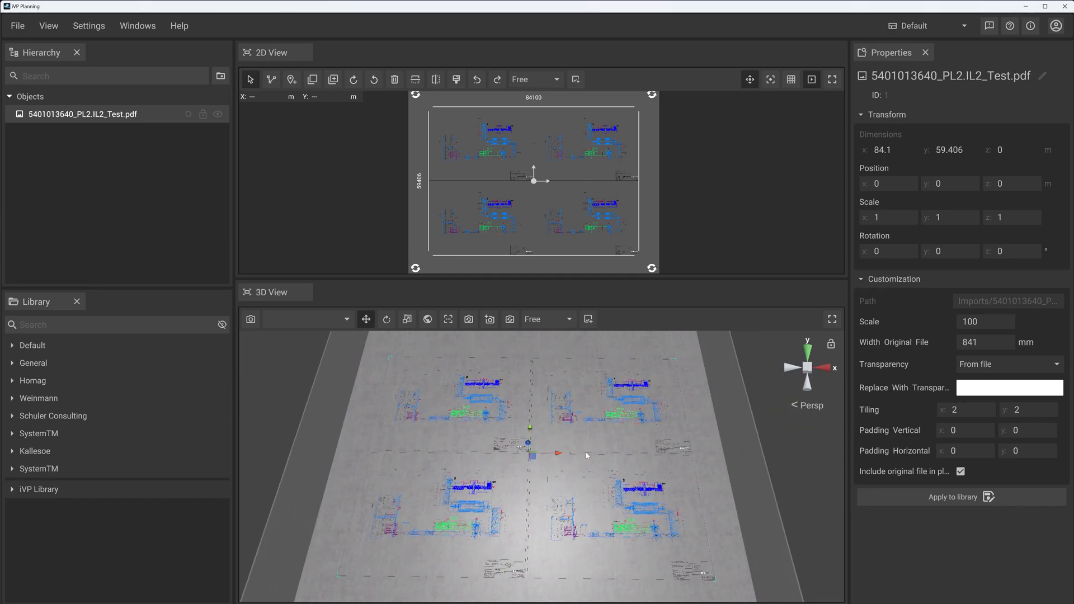
Set the PDF's tiling back to 1 in both x and y
{"action": "left_click", "coordinate": [991, 413]}
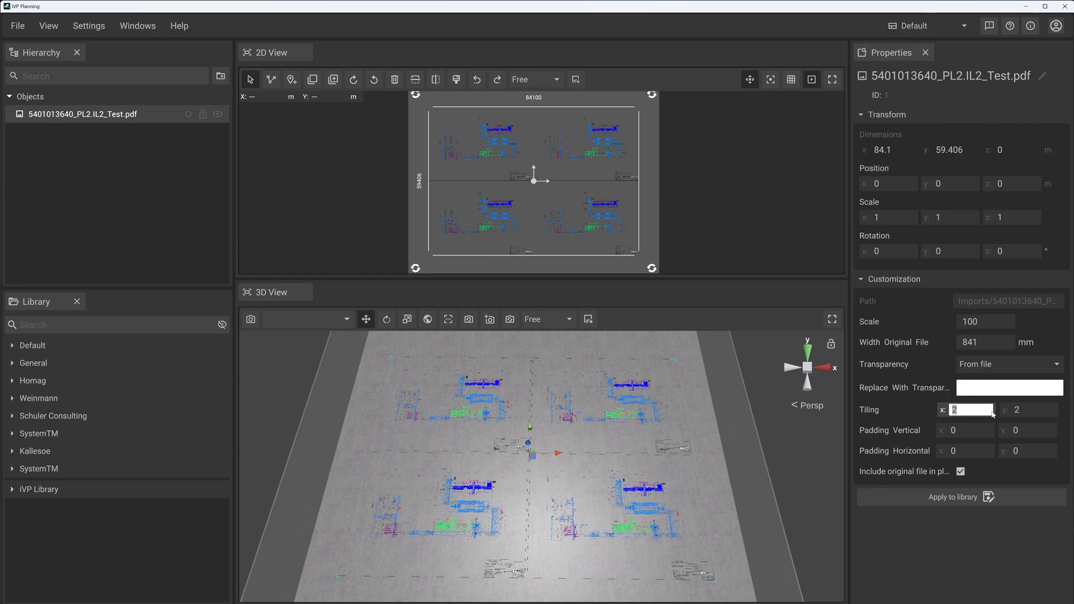
{"action": "type", "text": "1"}
{"action": "left_click", "coordinate": [1019, 409]}
{"action": "type", "text": "1"}
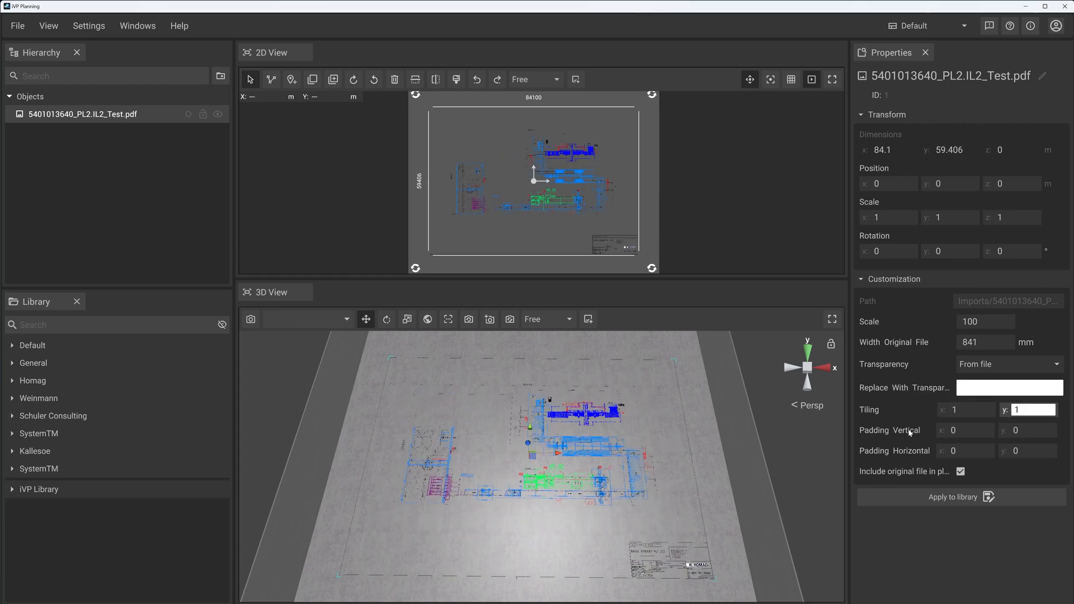
Set the PDF's vertical padding x value to 6.5 and examine the cropped edge near the title block
{"action": "left_click", "coordinate": [954, 430]}
{"action": "type", "text": "10.6"}
{"action": "left_click_drag", "start_coordinate": [974, 441], "coordinate": [852, 440]}
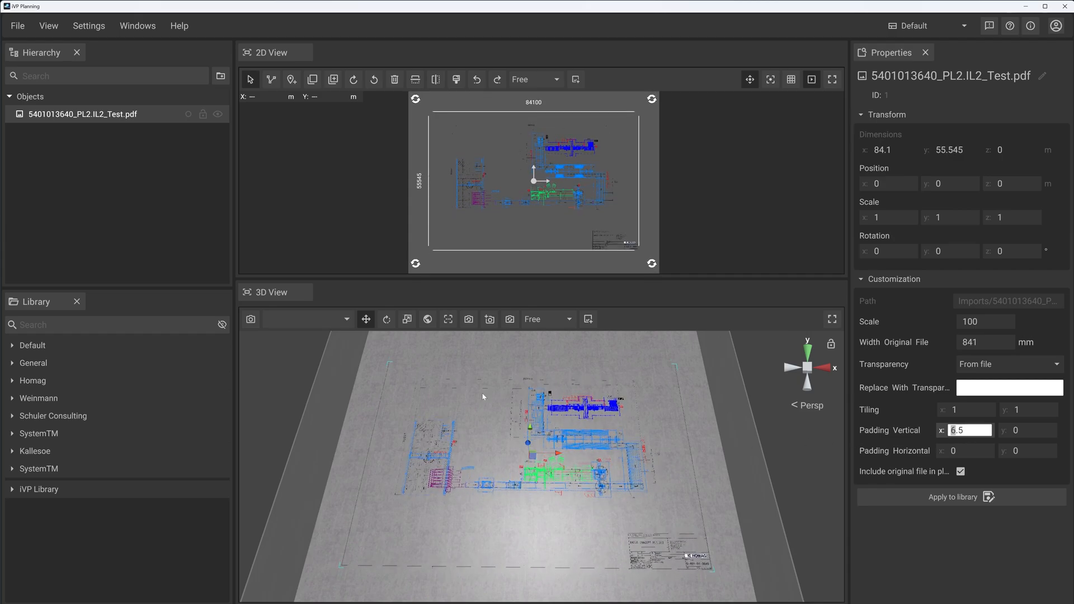
{"action": "scroll", "coordinate": [700, 523], "scroll_direction": "up", "scroll_amount": 5}
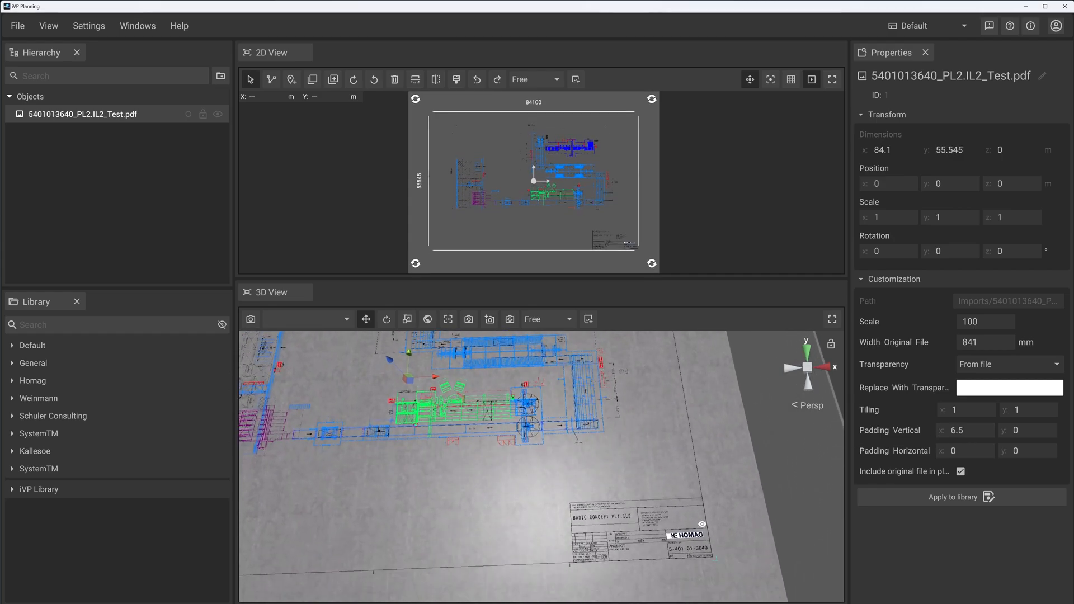
{"action": "scroll", "coordinate": [647, 485], "scroll_direction": "up", "scroll_amount": 5}
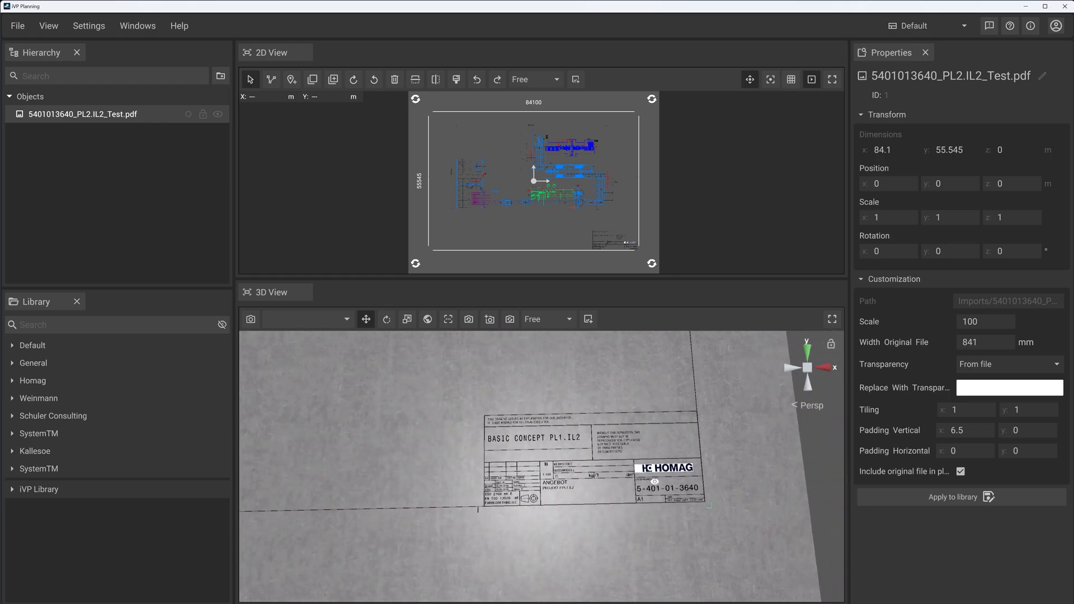
{"action": "scroll", "coordinate": [587, 488], "scroll_direction": "down", "scroll_amount": 2}
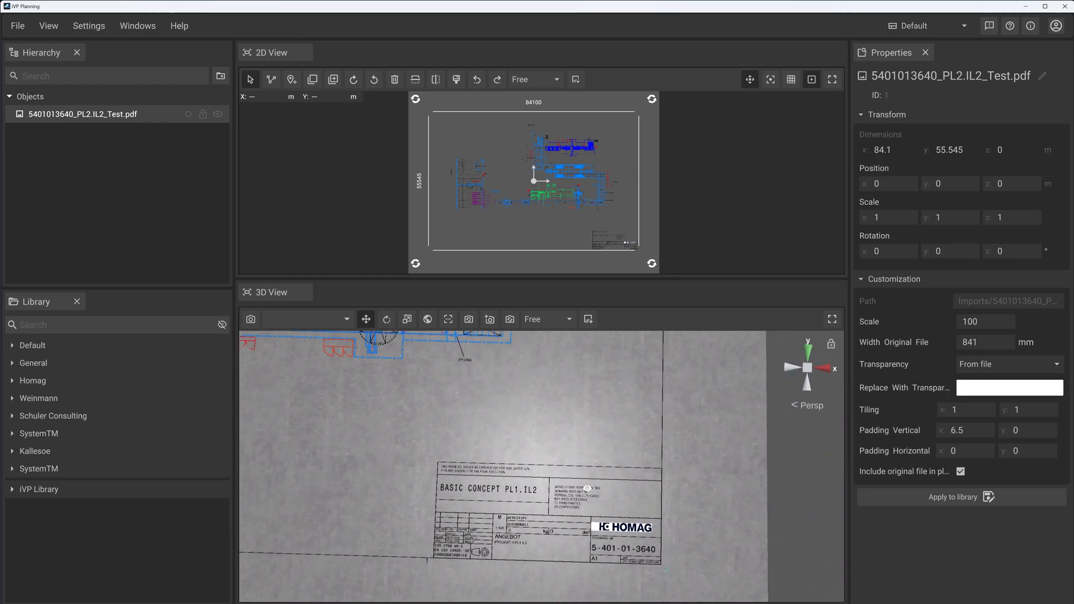
{"action": "key", "text": "a"}
{"action": "right_click_drag", "start_coordinate": [556, 501], "coordinate": [541, 480]}
{"action": "key", "text": "s"}
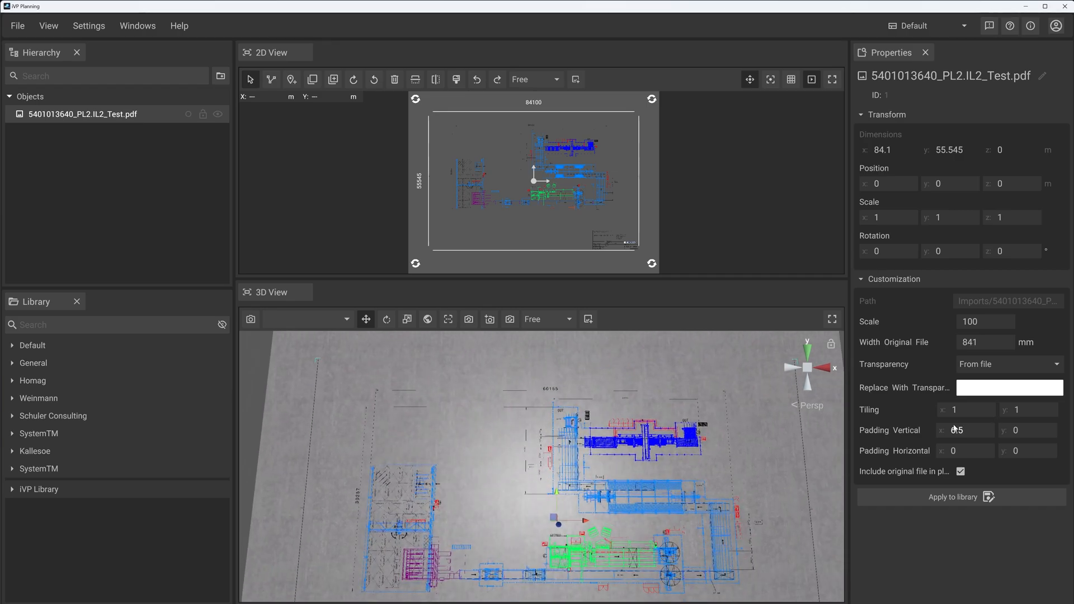
Set the PDF's vertical padding to 14.8 in x and 23.5 in y, cropping away the title block
{"action": "left_click_drag", "start_coordinate": [942, 431], "coordinate": [1020, 432]}
{"action": "middle_click_drag", "start_coordinate": [638, 476], "coordinate": [612, 430]}
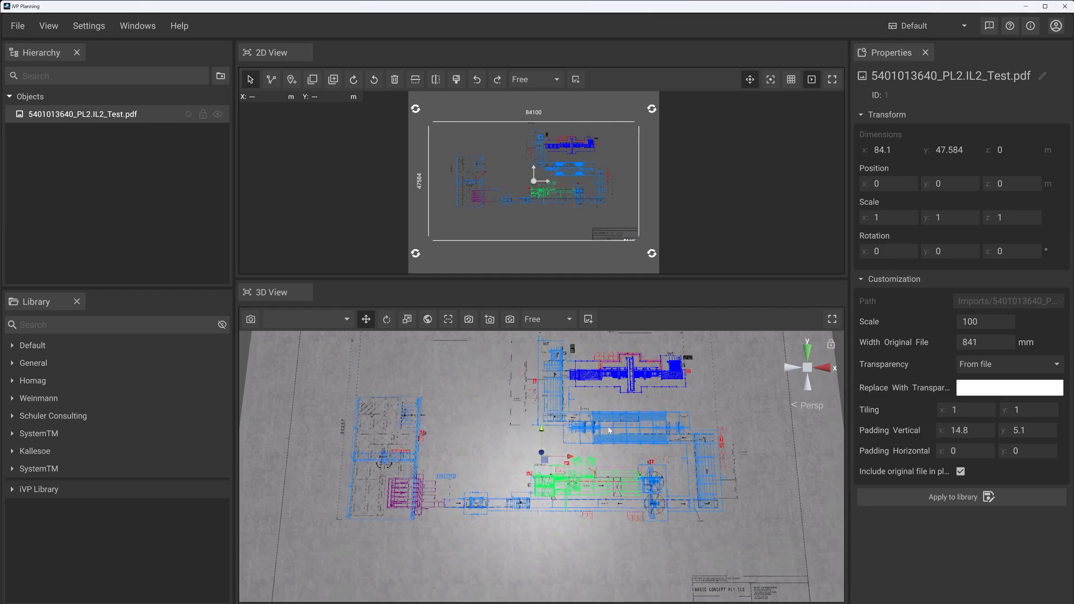
{"action": "scroll", "coordinate": [611, 430], "scroll_direction": "down", "scroll_amount": 2}
{"action": "left_click_drag", "start_coordinate": [1004, 431], "coordinate": [1059, 439]}
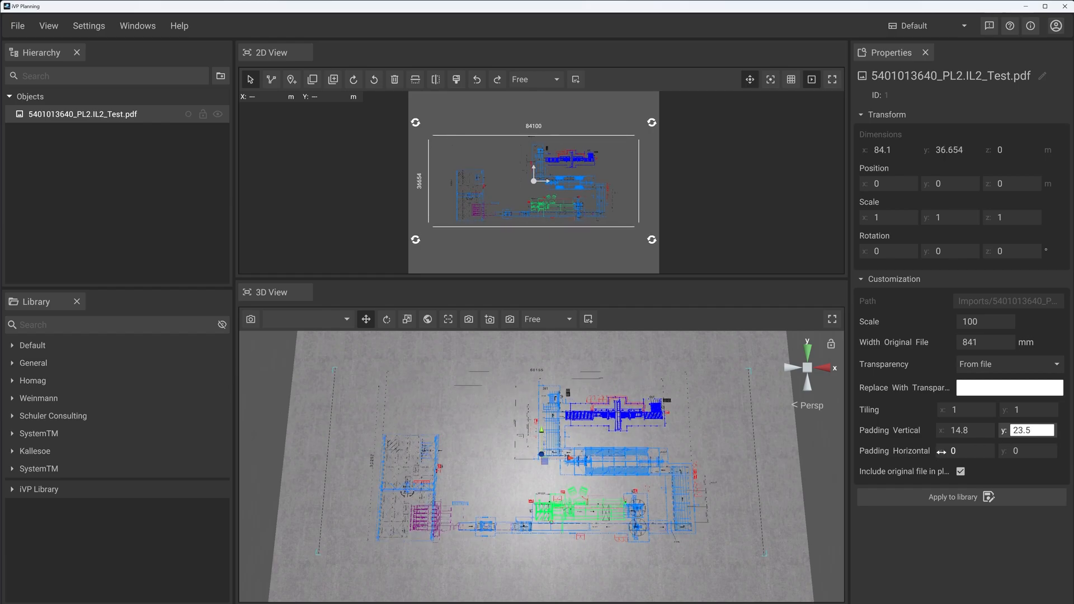
Set the PDF's horizontal padding to 10.2 in x and 9 in y to crop its sides
{"action": "left_click_drag", "start_coordinate": [948, 450], "coordinate": [1036, 460]}
{"action": "left_click", "coordinate": [546, 485]}
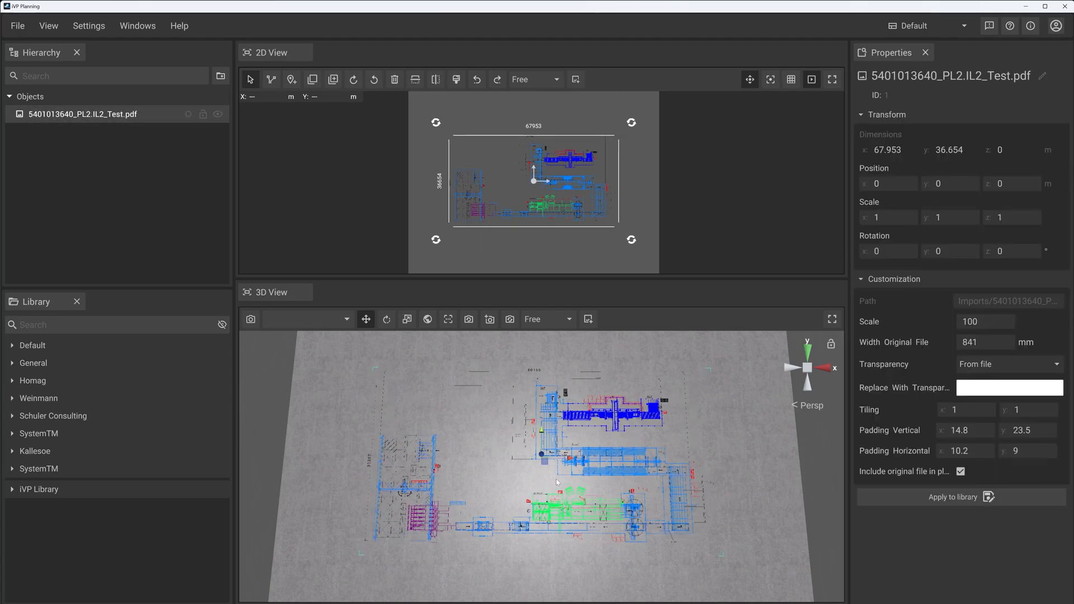
{"action": "left_click_drag", "start_coordinate": [557, 481], "coordinate": [562, 434]}
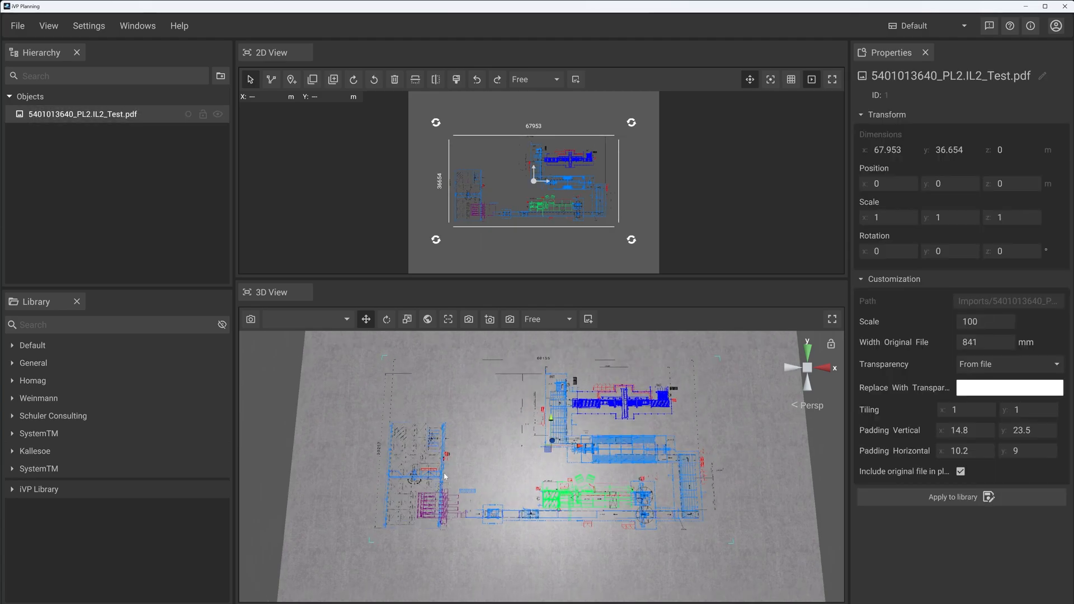
Apply the cropped PDF's settings to the library and expand the PDF folder in the iVP Library
{"action": "left_click", "coordinate": [957, 498]}
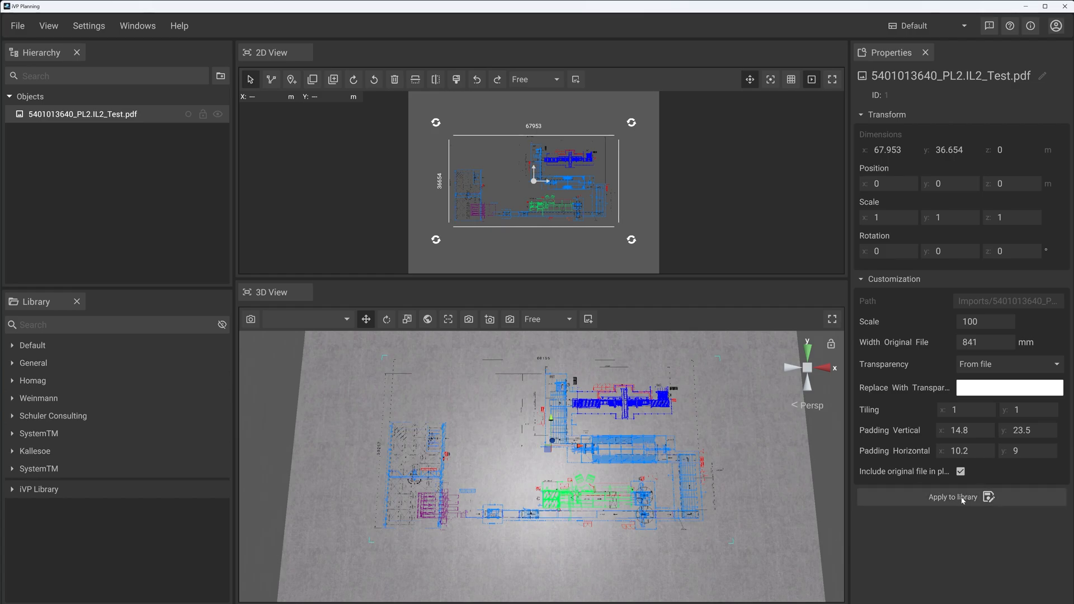
{"action": "left_click", "coordinate": [38, 487]}
{"action": "left_click", "coordinate": [35, 560]}
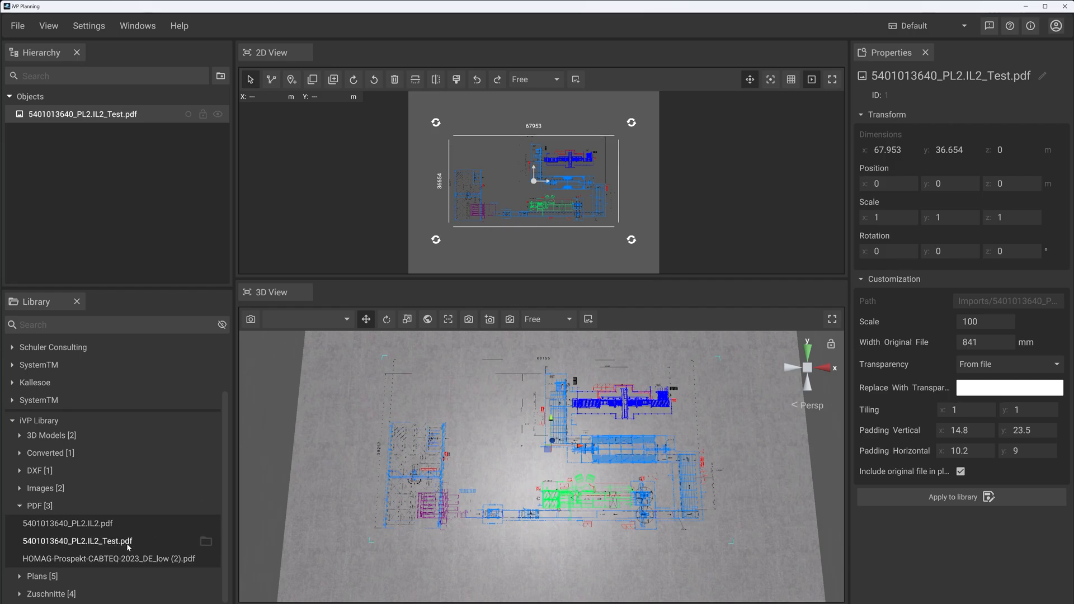
{"action": "left_click_drag", "start_coordinate": [574, 471], "coordinate": [550, 458]}
{"action": "left_click", "coordinate": [541, 451]}
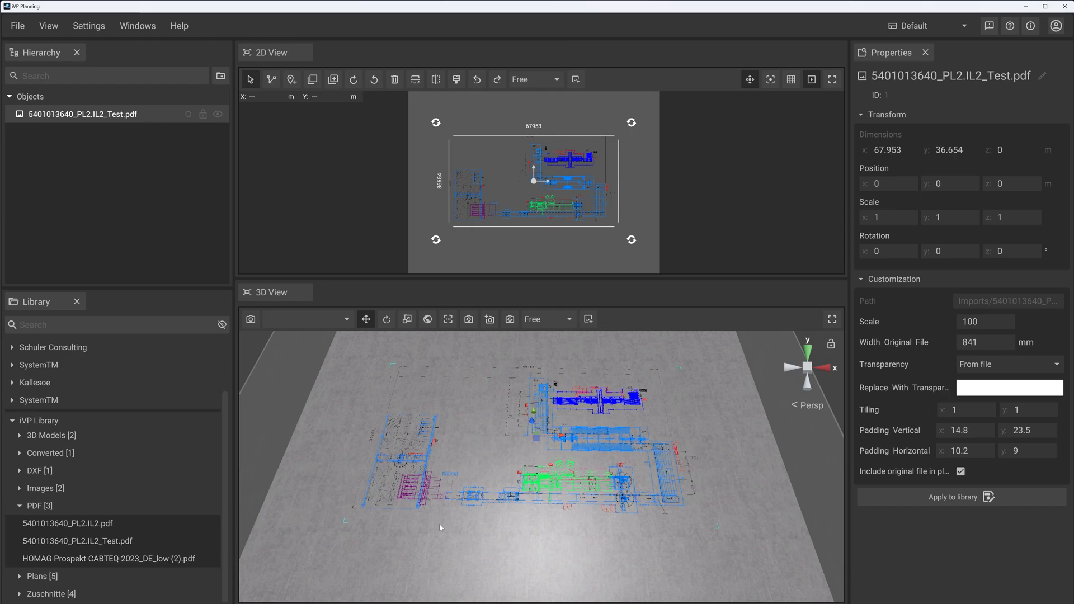
{"action": "key", "text": "Delete"}
{"action": "key", "text": "Return"}
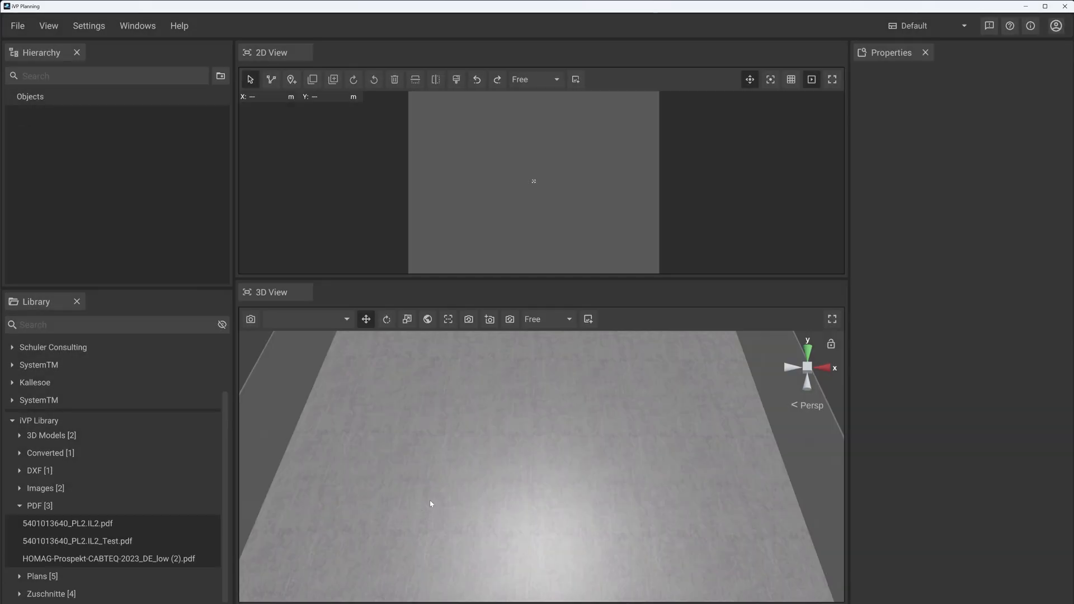
Open HOMAG-Prospekt-CABTEQ-2023_DE_low (2).pdf for import and turn off adding it to the library
{"action": "left_click", "coordinate": [15, 28]}
{"action": "left_click", "coordinate": [25, 126]}
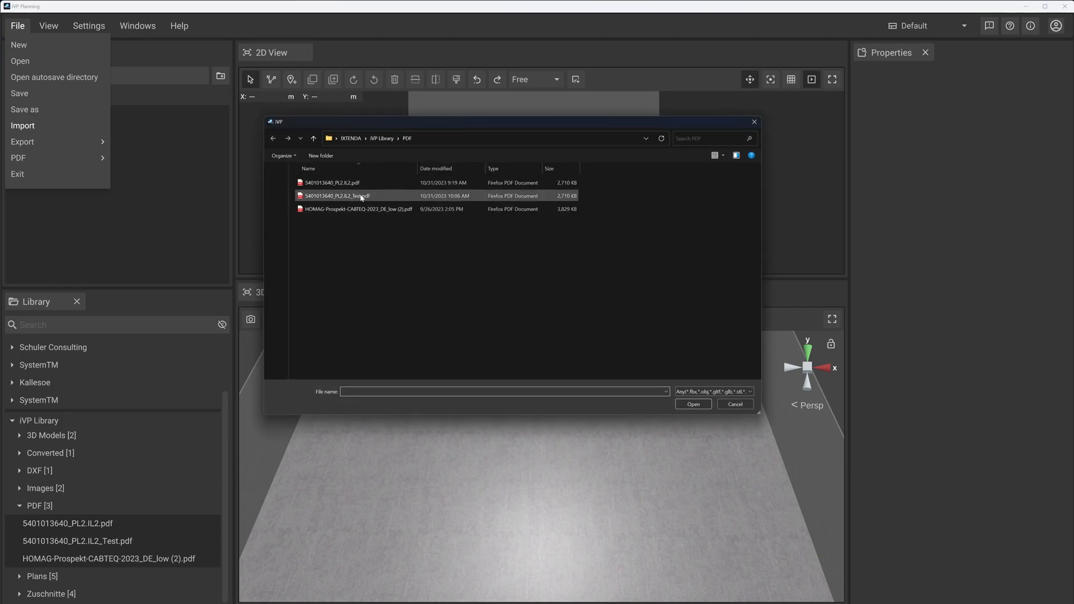
{"action": "left_click", "coordinate": [342, 210]}
{"action": "double_click", "coordinate": [341, 210]}
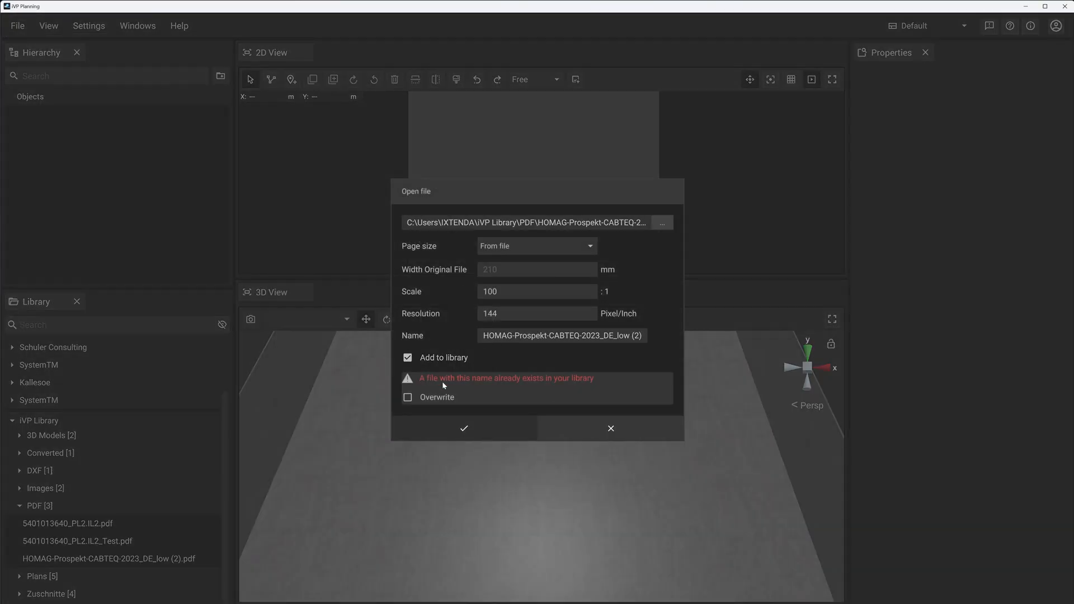
{"action": "left_click", "coordinate": [408, 357]}
Import the brochure PDF at a scale of 50 : 1 with a reduced resolution, and examine it in the 3D view
{"action": "double_click", "coordinate": [527, 338]}
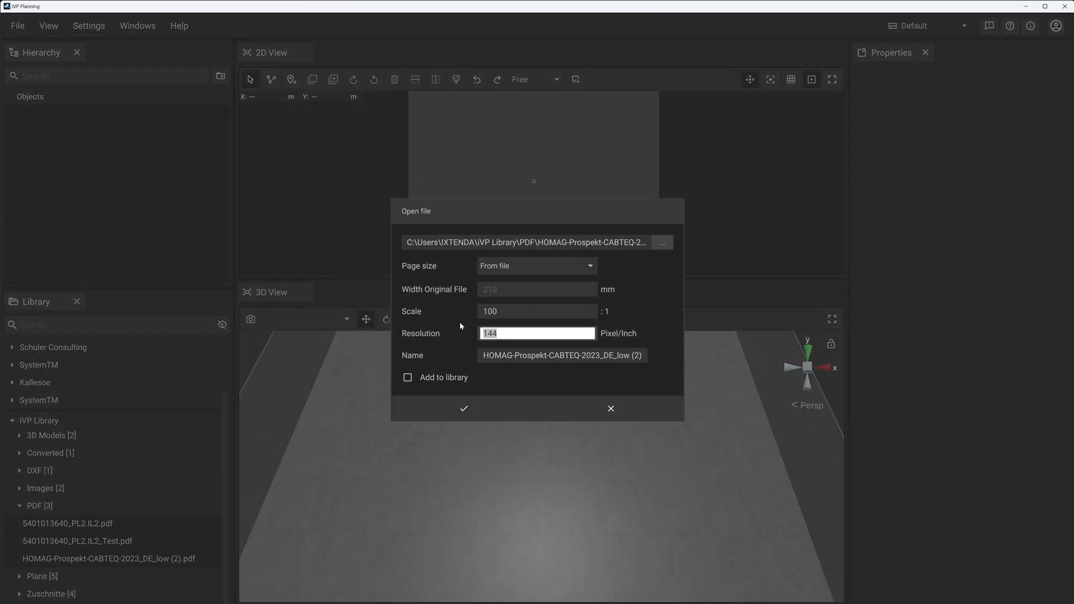
{"action": "double_click", "coordinate": [507, 317]}
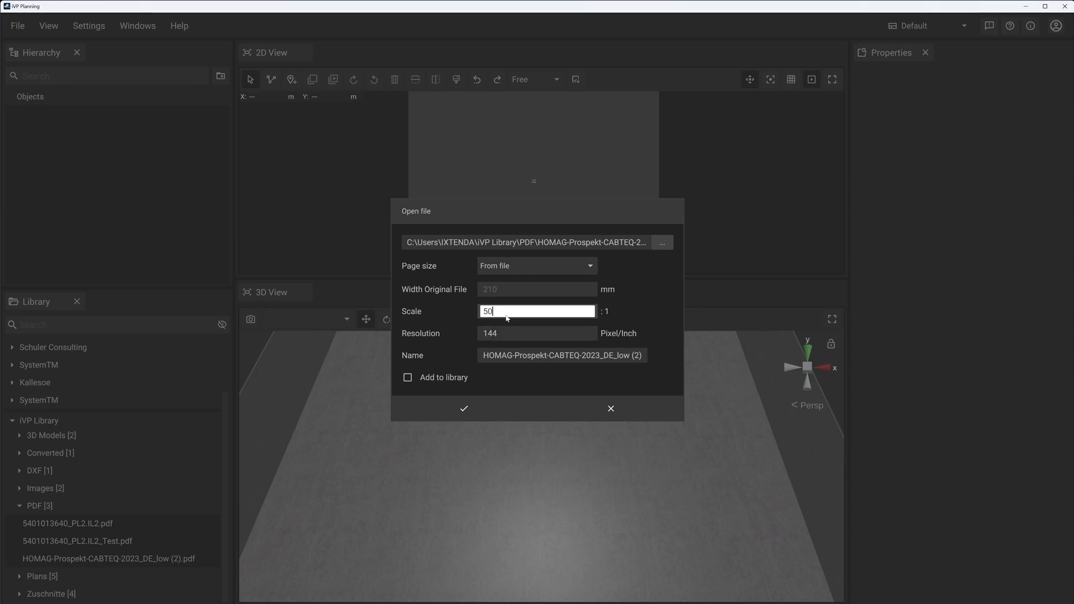
{"action": "left_click", "coordinate": [541, 322]}
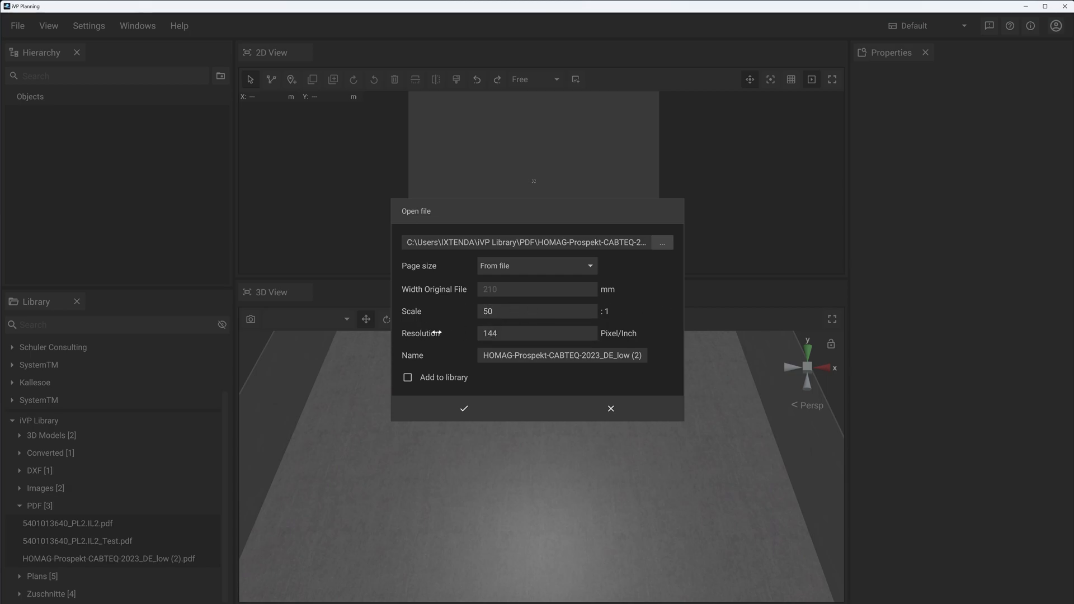
{"action": "double_click", "coordinate": [528, 337]}
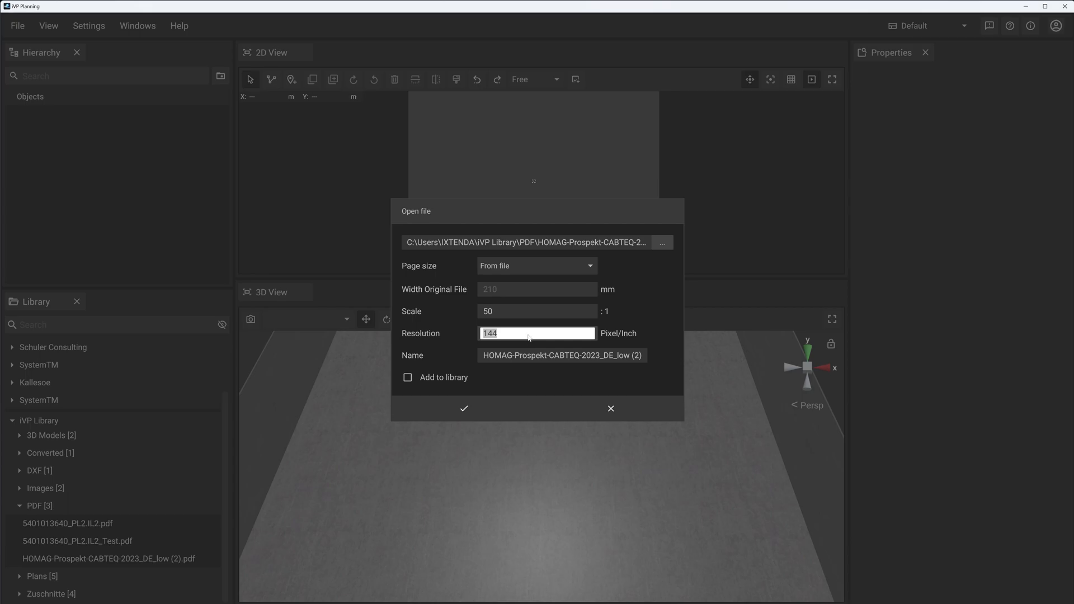
{"action": "left_click", "coordinate": [490, 406]}
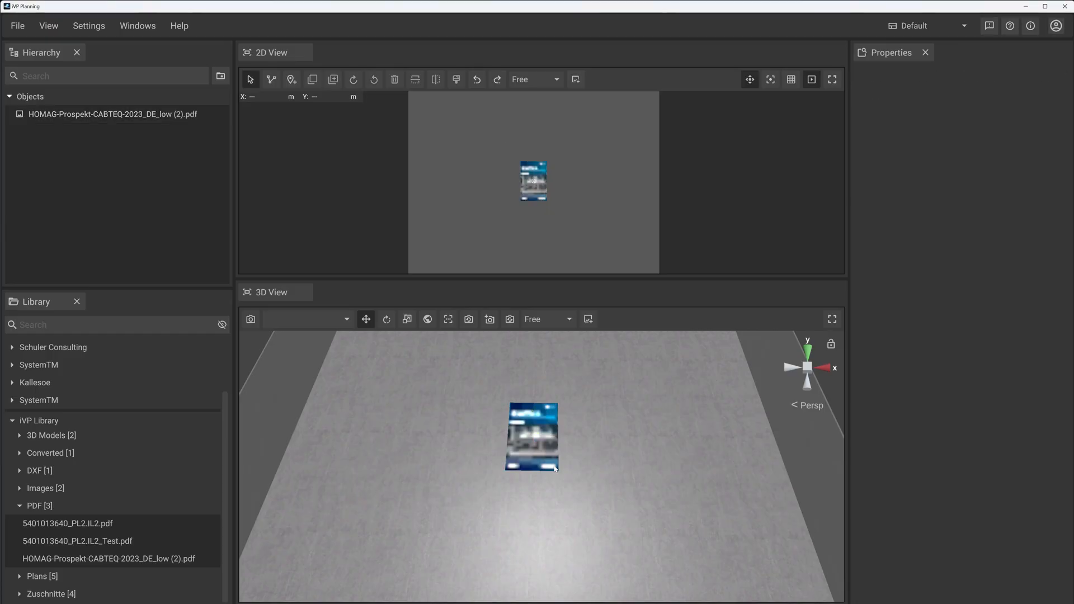
{"action": "left_click", "coordinate": [554, 453]}
{"action": "scroll", "coordinate": [559, 461], "scroll_direction": "up", "scroll_amount": 3}
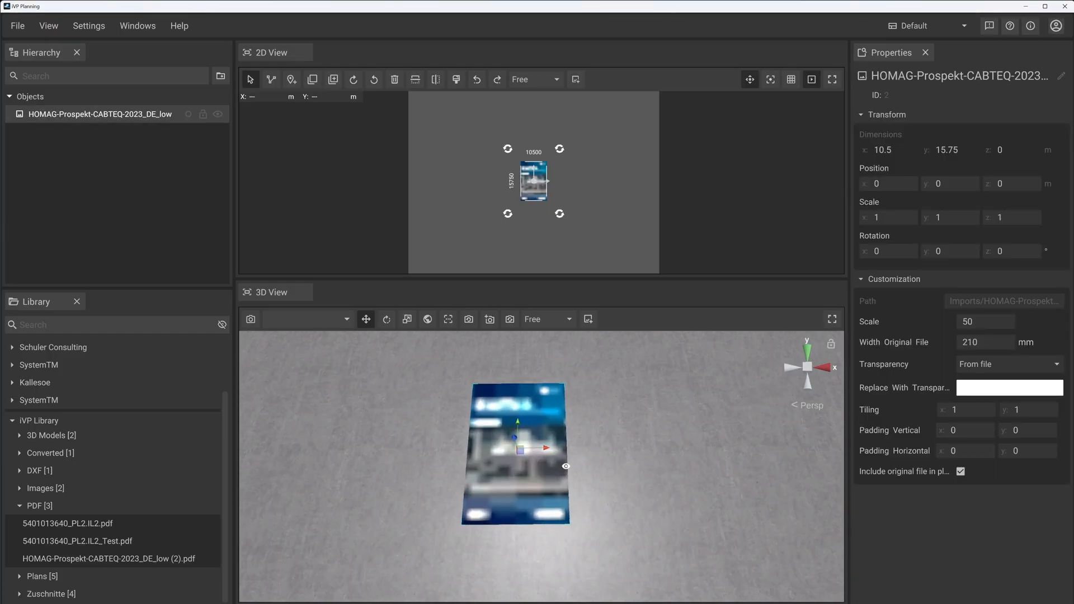
Import the brochure PDF again at 50 : 1 with a resolution of 72 Pixel/Inch, placing it beside the blurred copy for comparison
{"action": "left_click", "coordinate": [19, 26]}
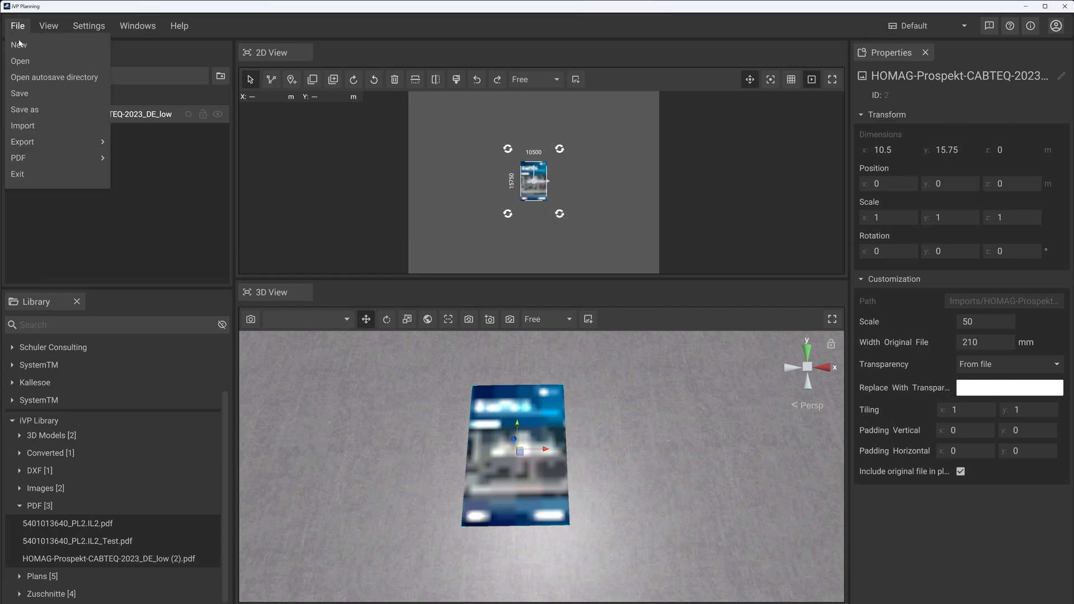
{"action": "left_click", "coordinate": [22, 126]}
{"action": "double_click", "coordinate": [368, 209]}
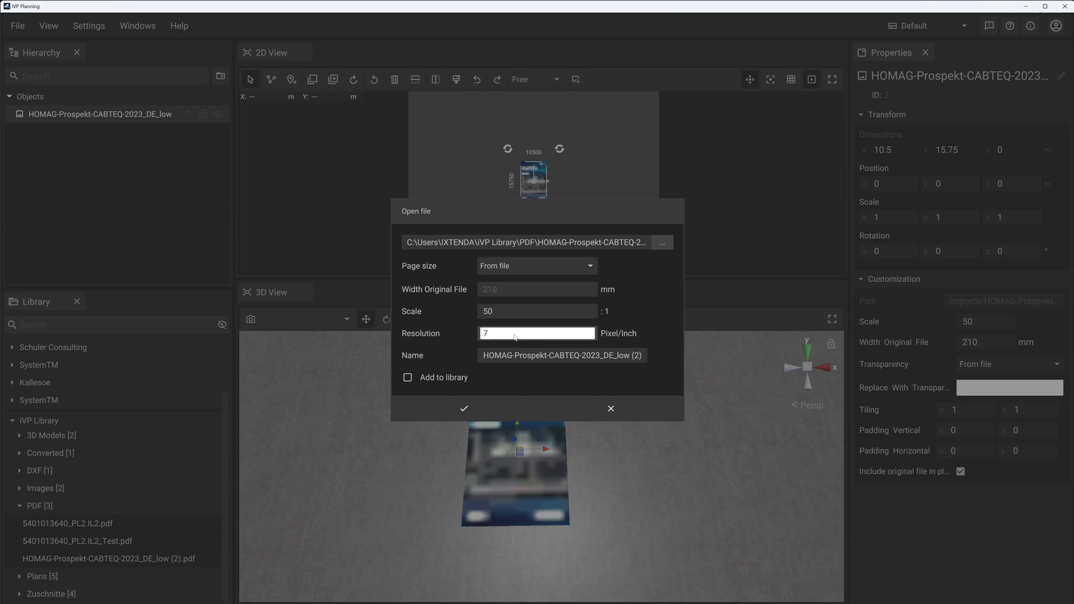
{"action": "left_click", "coordinate": [480, 410]}
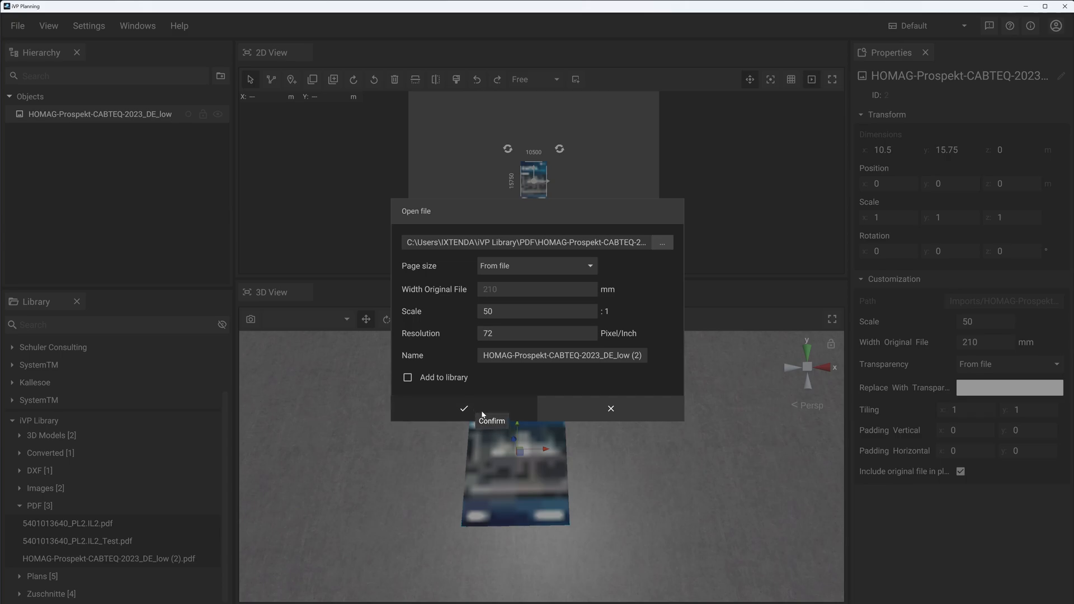
{"action": "left_click_drag", "start_coordinate": [547, 452], "coordinate": [652, 459]}
{"action": "left_click", "coordinate": [555, 468]}
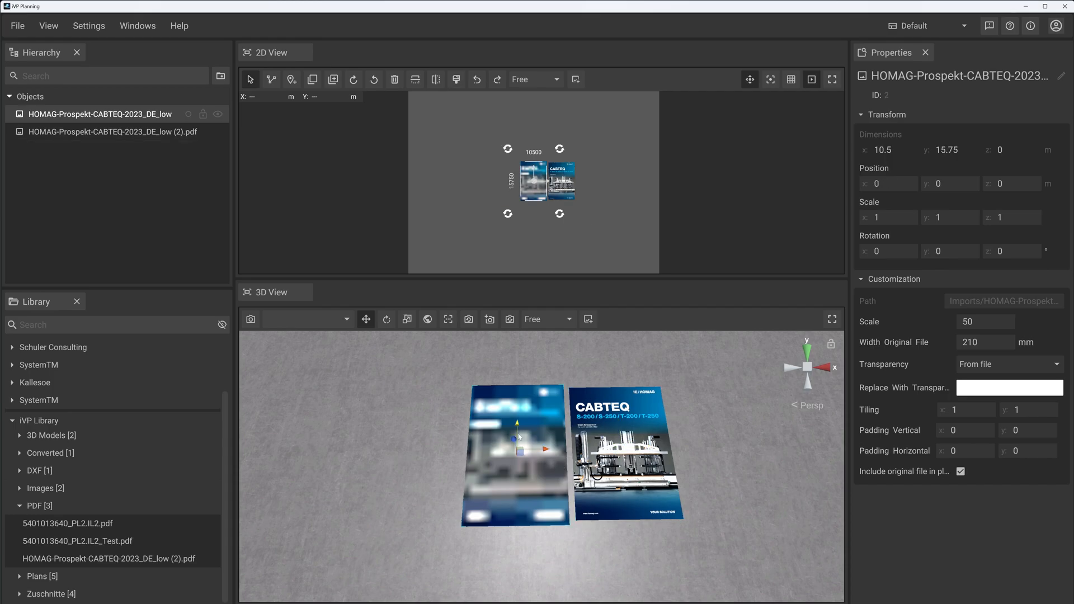
{"action": "scroll", "coordinate": [559, 454], "scroll_direction": "up", "scroll_amount": 2}
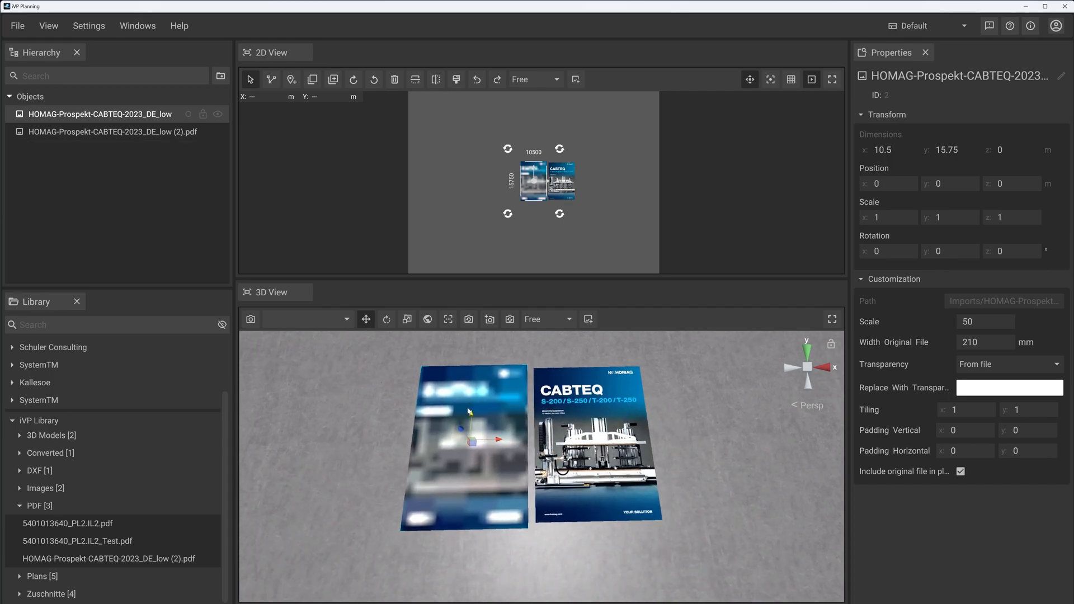
{"action": "left_click", "coordinate": [581, 459]}
{"action": "left_click", "coordinate": [510, 452]}
{"action": "left_click", "coordinate": [582, 459]}
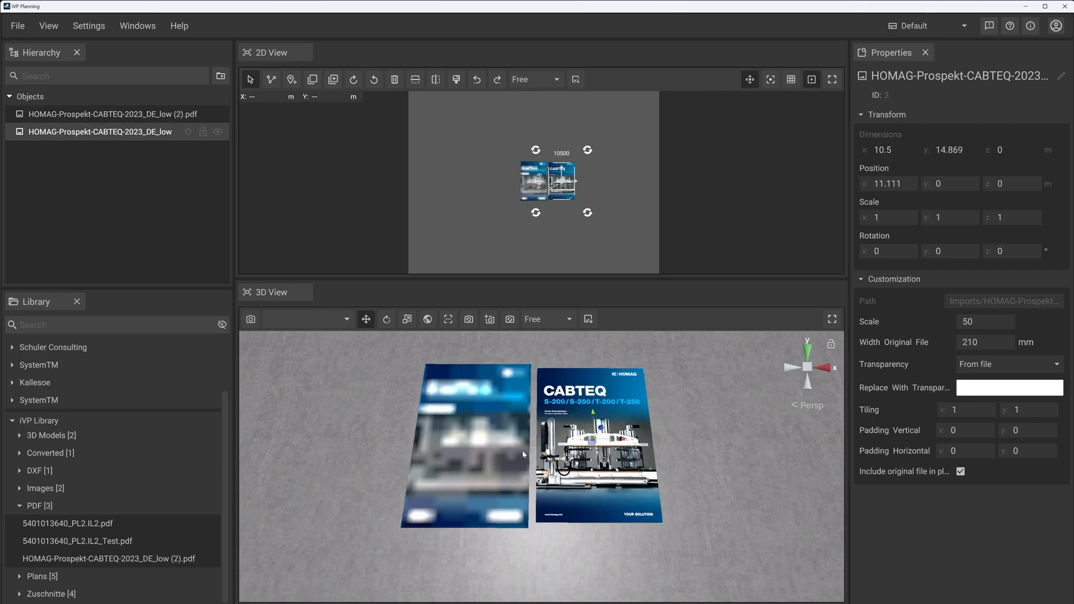
Import the brochure PDF a third time at 50 : 1 with a resolution of 300 Pixel/Inch and position it beside the second copy
{"action": "left_click", "coordinate": [330, 366]}
{"action": "left_click", "coordinate": [17, 27]}
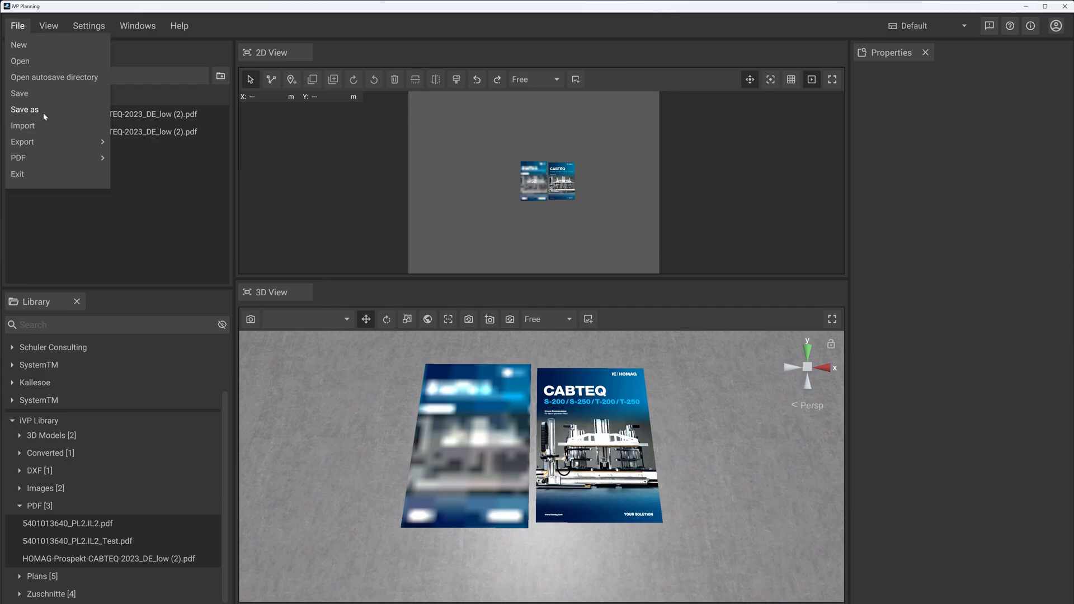
{"action": "left_click", "coordinate": [23, 126]}
{"action": "double_click", "coordinate": [384, 210]}
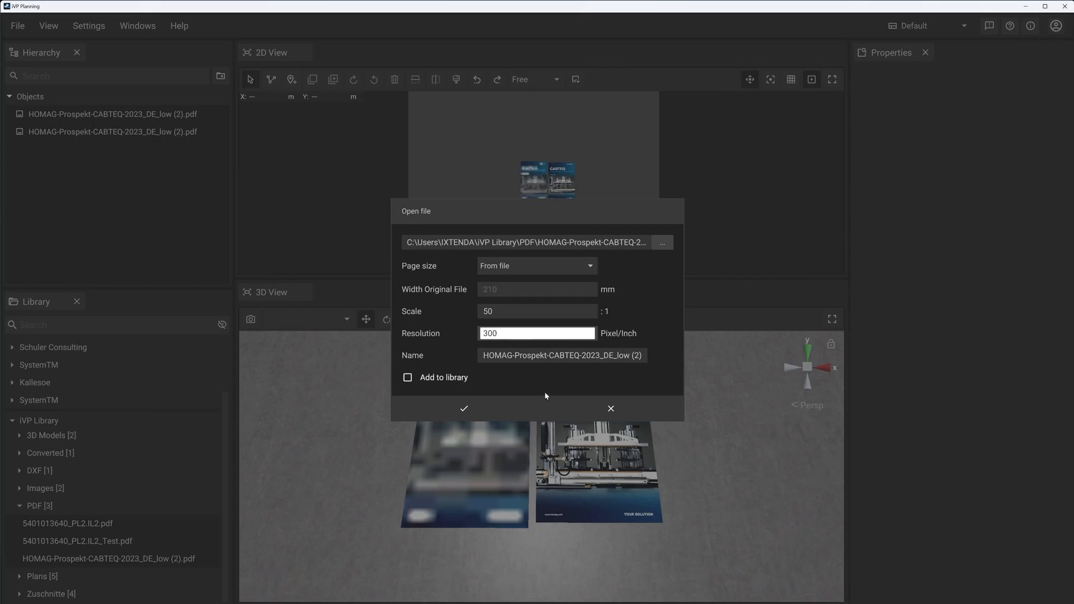
{"action": "left_click", "coordinate": [507, 413]}
{"action": "left_click_drag", "start_coordinate": [495, 440], "coordinate": [675, 473]}
Compare the sharpness of the small heading text on the 72 and 300 Pixel/Inch brochures in the 3D view
{"action": "scroll", "coordinate": [676, 474], "scroll_direction": "up", "scroll_amount": 3}
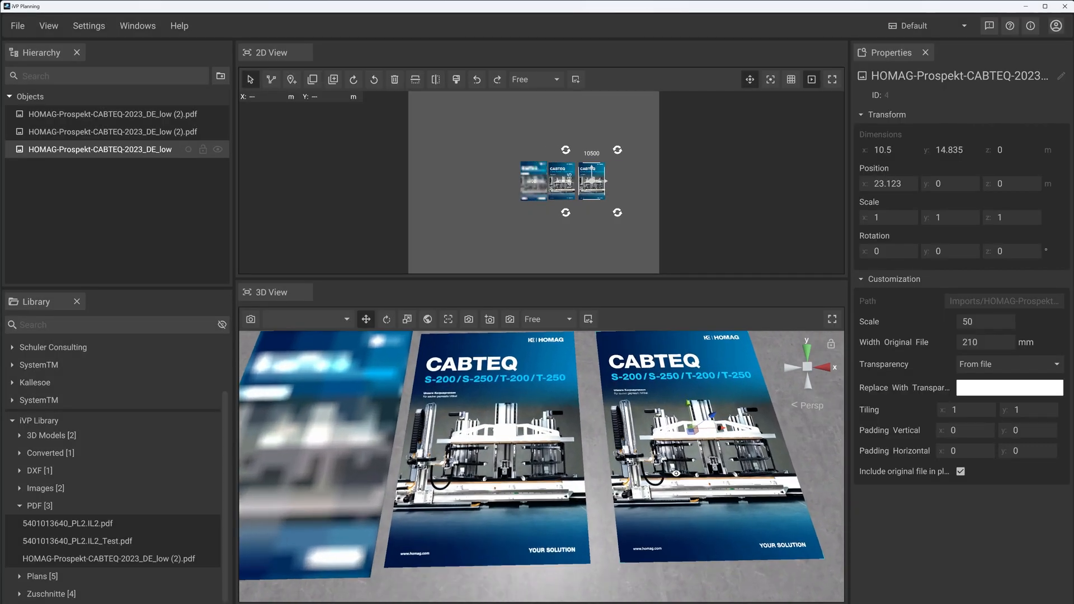
{"action": "scroll", "coordinate": [676, 473], "scroll_direction": "up", "scroll_amount": 5}
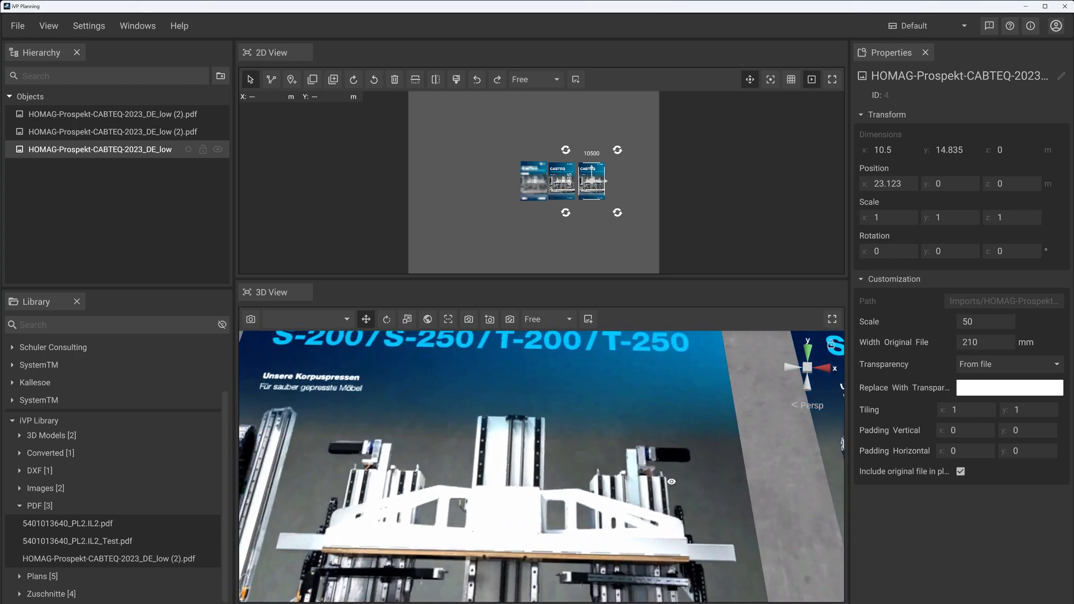
{"action": "scroll", "coordinate": [672, 481], "scroll_direction": "up", "scroll_amount": 4}
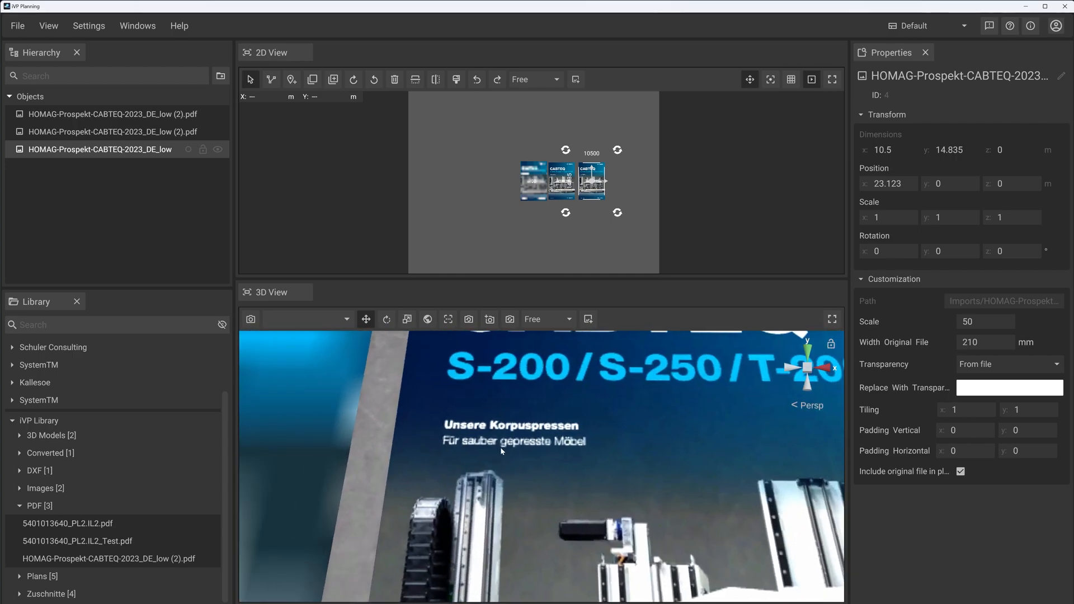
{"action": "key", "text": "d"}
{"action": "right_click_drag", "start_coordinate": [581, 451], "coordinate": [585, 451]}
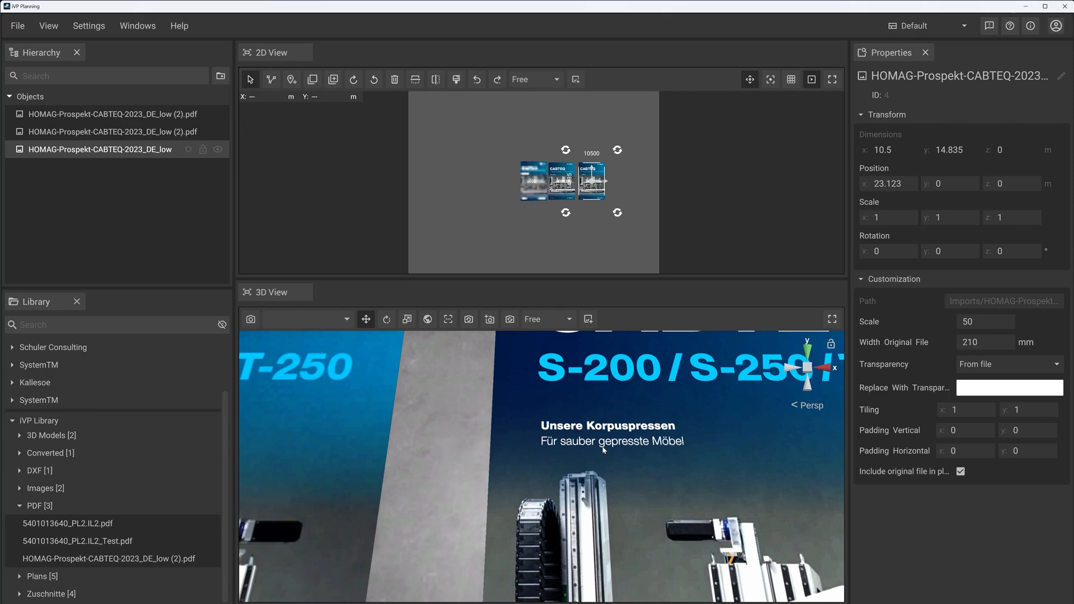
{"action": "scroll", "coordinate": [603, 449], "scroll_direction": "down", "scroll_amount": 5}
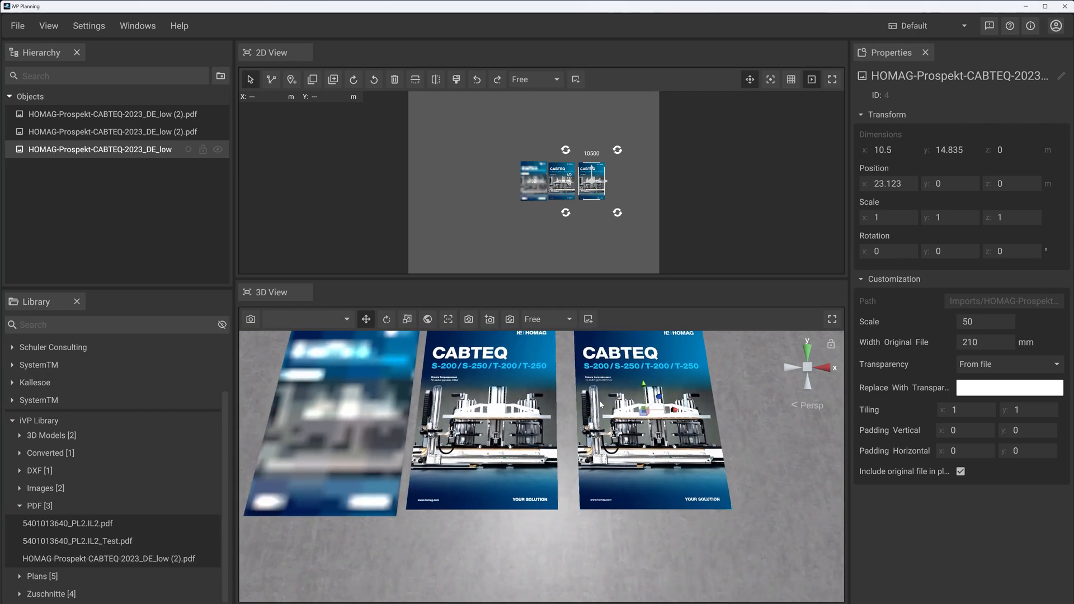
{"action": "scroll", "coordinate": [603, 403], "scroll_direction": "down", "scroll_amount": 3}
Delete the blurred brochure and the 72 Pixel/Inch brochure from the layout
{"action": "left_click", "coordinate": [404, 442]}
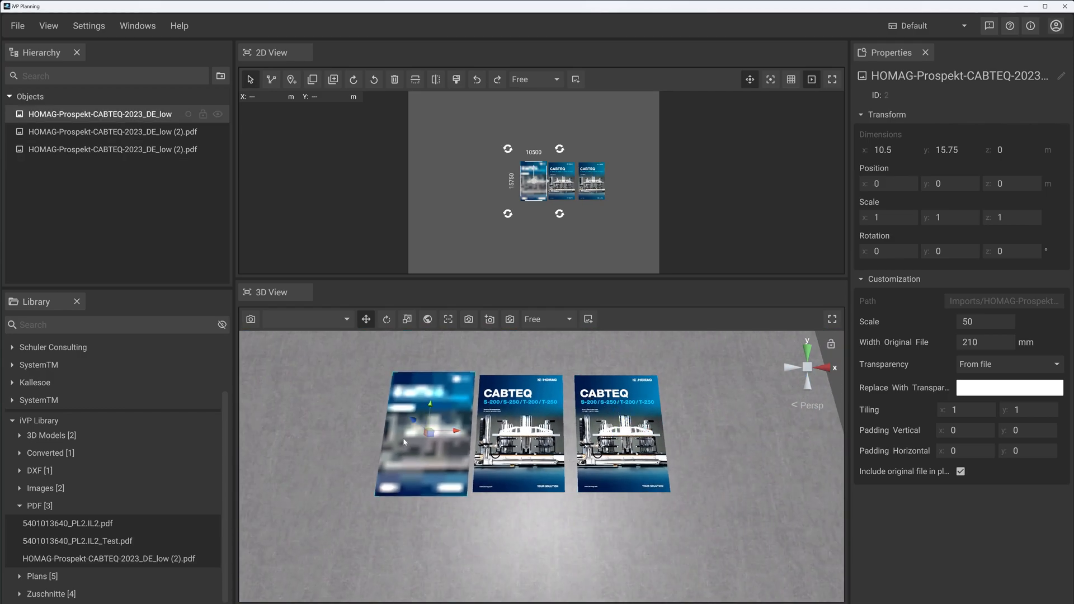
{"action": "key", "text": "Delete"}
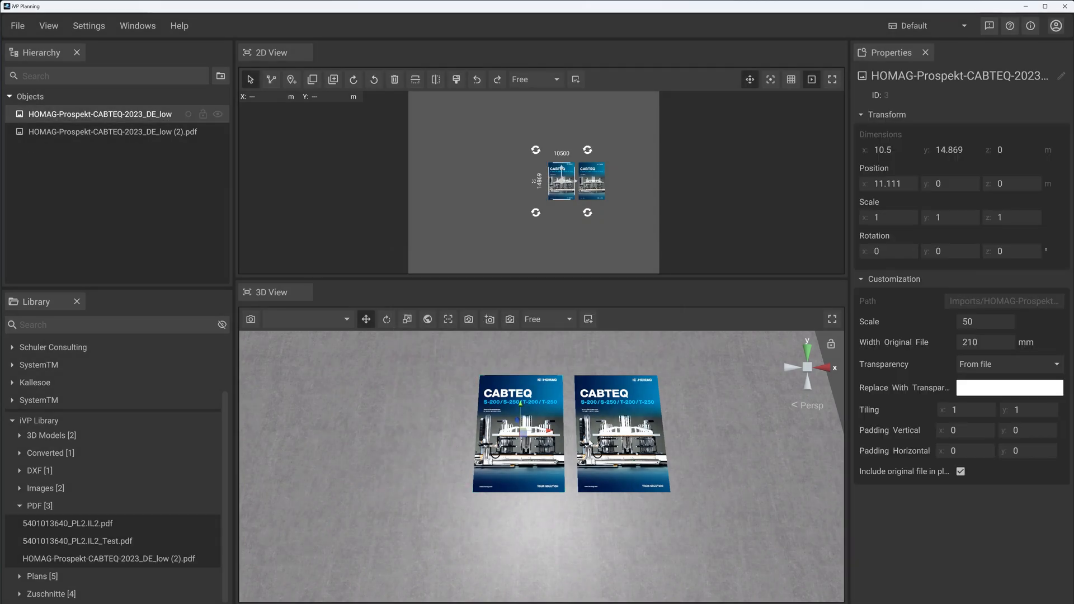
{"action": "key", "text": "Delete"}
Move the remaining 300 Pixel/Inch brochure along the X axis to about 10.1 m and examine its fine text
{"action": "left_click_drag", "start_coordinate": [657, 424], "coordinate": [548, 423]}
{"action": "middle_click_drag", "start_coordinate": [547, 488], "coordinate": [593, 456]}
{"action": "scroll", "coordinate": [592, 457], "scroll_direction": "up", "scroll_amount": 5}
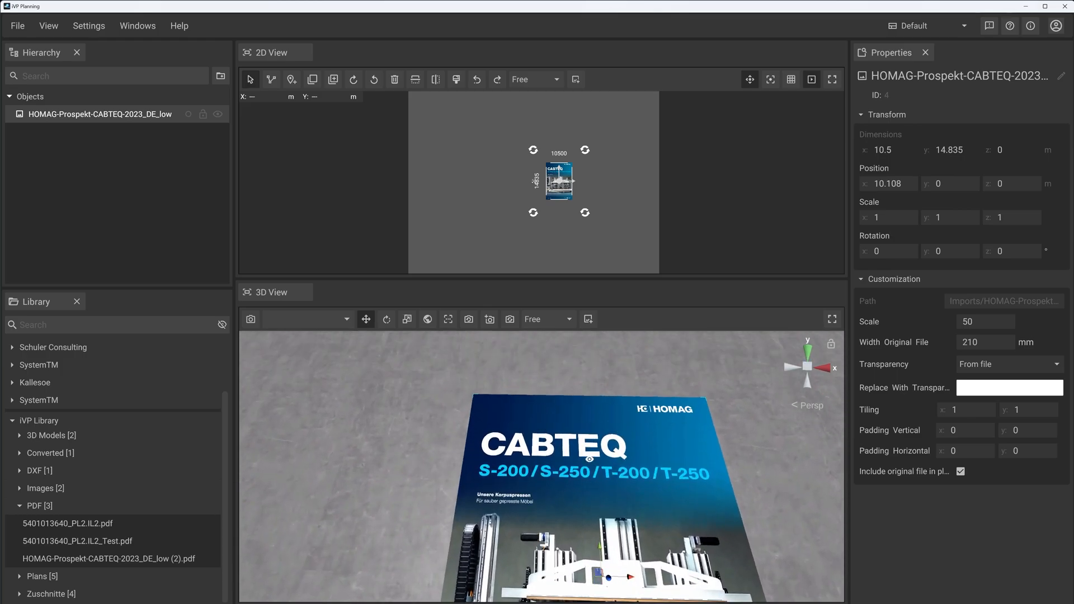
{"action": "scroll", "coordinate": [589, 459], "scroll_direction": "up", "scroll_amount": 5}
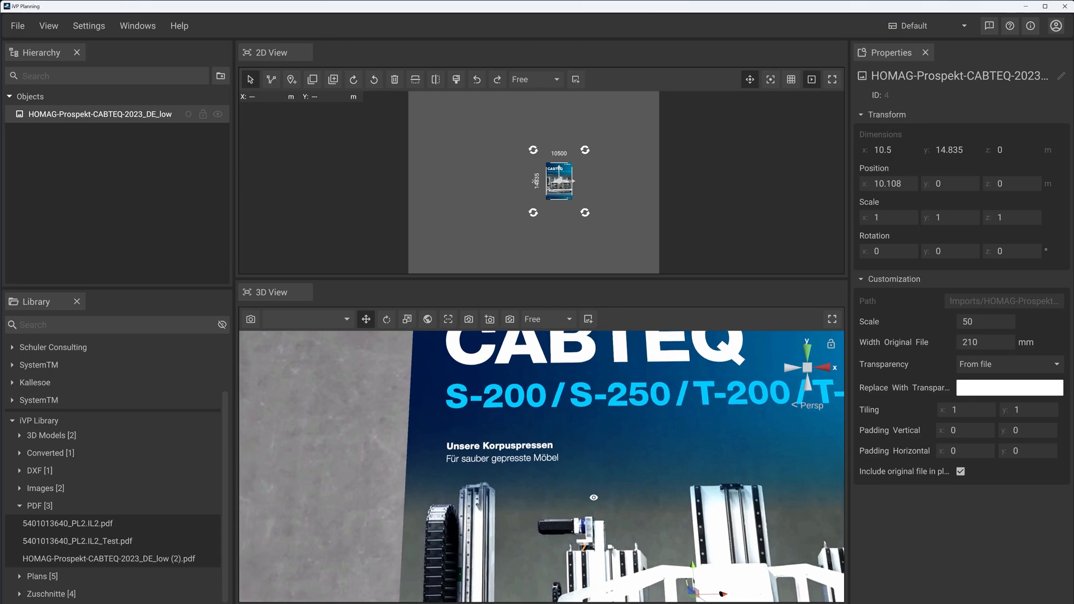
{"action": "scroll", "coordinate": [592, 492], "scroll_direction": "down", "scroll_amount": 5}
{"action": "middle_click_drag", "start_coordinate": [592, 493], "coordinate": [569, 474]}
{"action": "scroll", "coordinate": [570, 476], "scroll_direction": "down", "scroll_amount": 2}
Delete the remaining brochure so that the layout is empty
{"action": "key", "text": "Delete"}
{"action": "key", "text": "Return"}
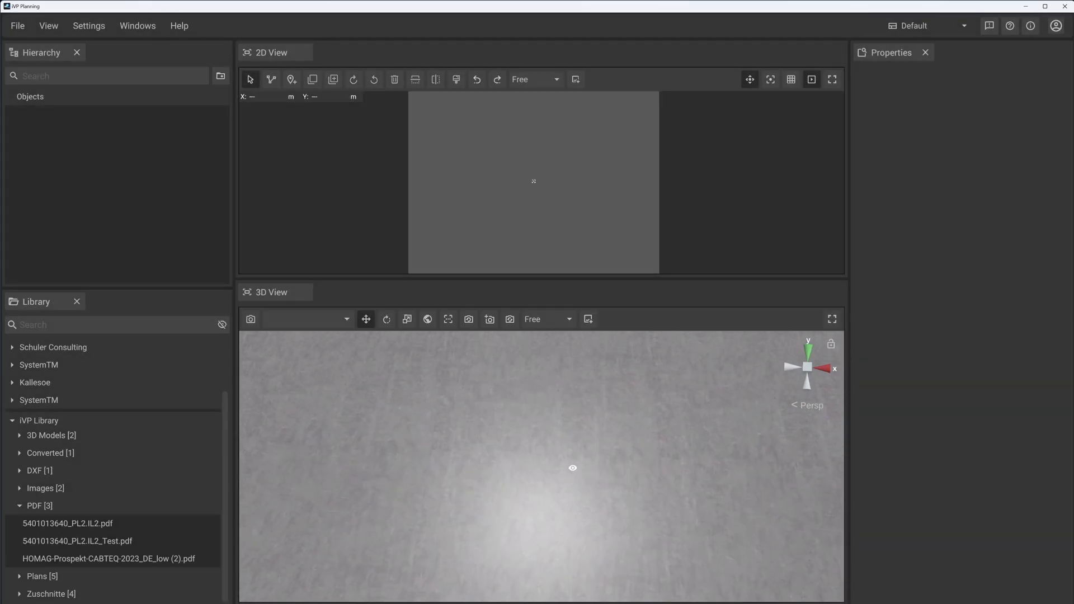
{"action": "scroll", "coordinate": [568, 448], "scroll_direction": "down", "scroll_amount": 4}
{"action": "right_click_drag", "start_coordinate": [565, 436], "coordinate": [542, 445]}
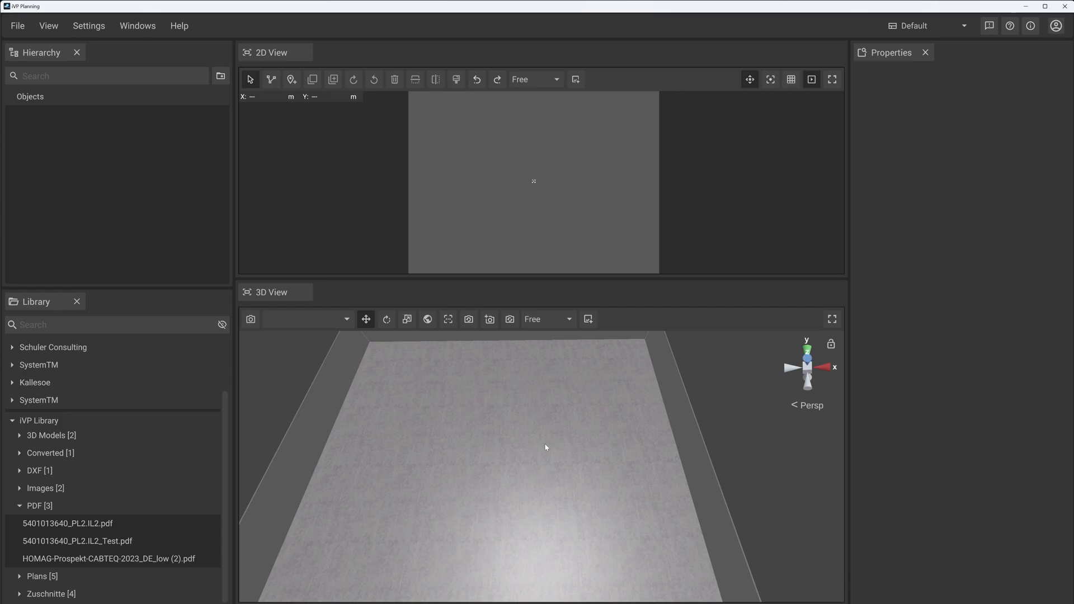
{"action": "scroll", "coordinate": [546, 447], "scroll_direction": "down", "scroll_amount": 3}
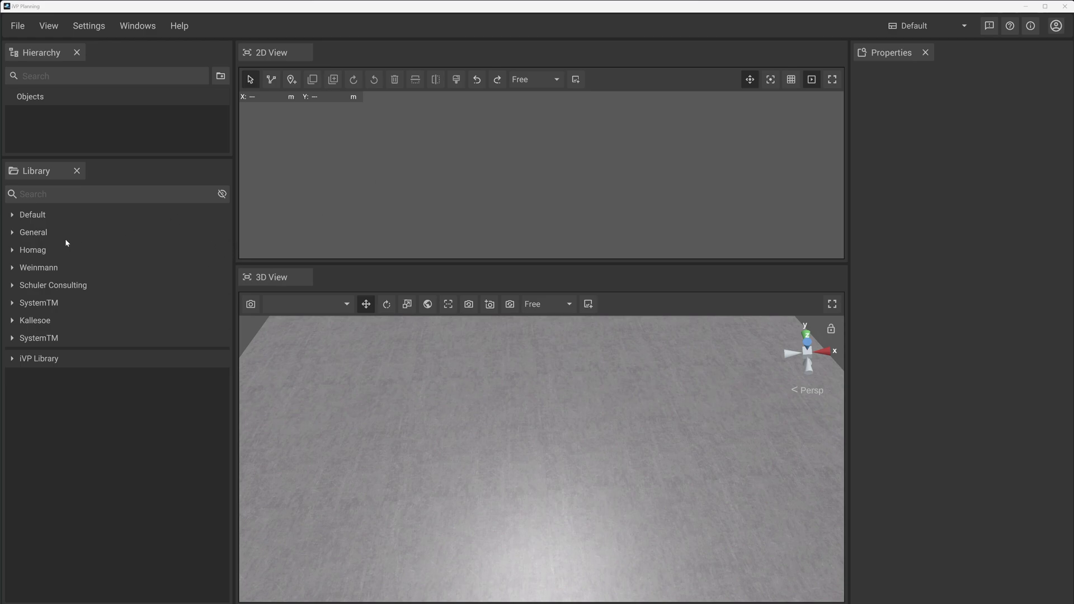
Expand Homag's CENTATEQ category in the library and preview the machines from N-210 (BHN 210) through P-110 (BMG 110) (2023)
{"action": "left_click", "coordinate": [32, 250]}
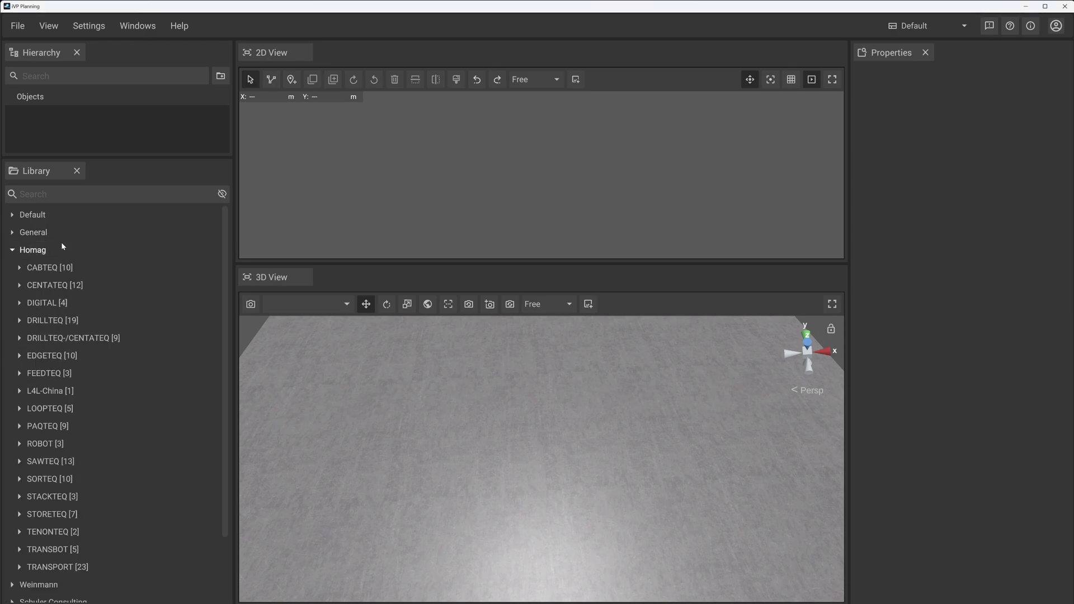
{"action": "left_click", "coordinate": [76, 285]}
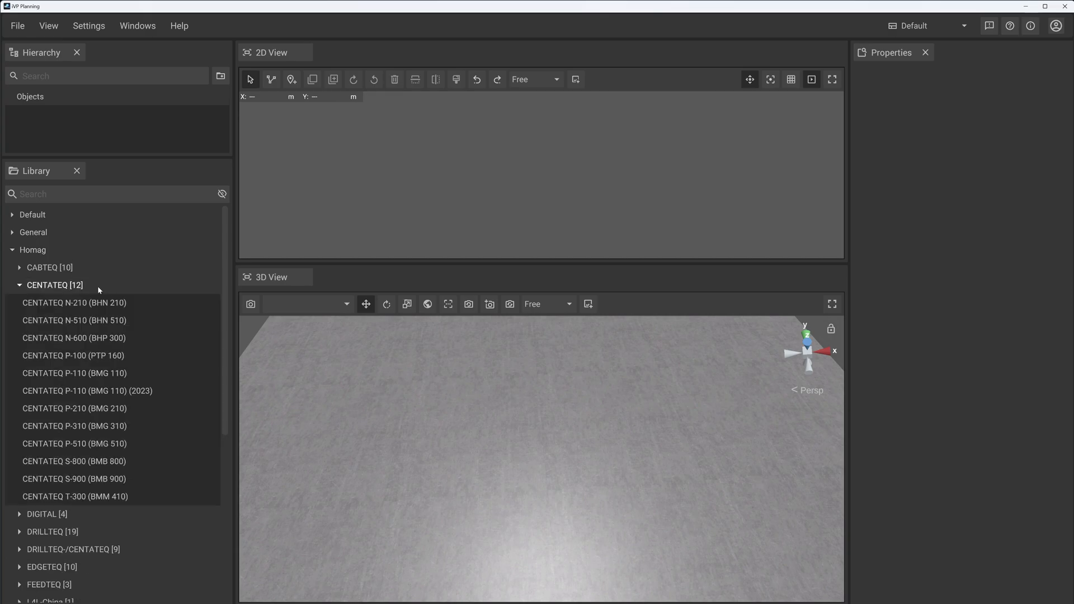
{"action": "left_click", "coordinate": [112, 302]}
{"action": "left_click", "coordinate": [108, 323]}
{"action": "left_click", "coordinate": [106, 338]}
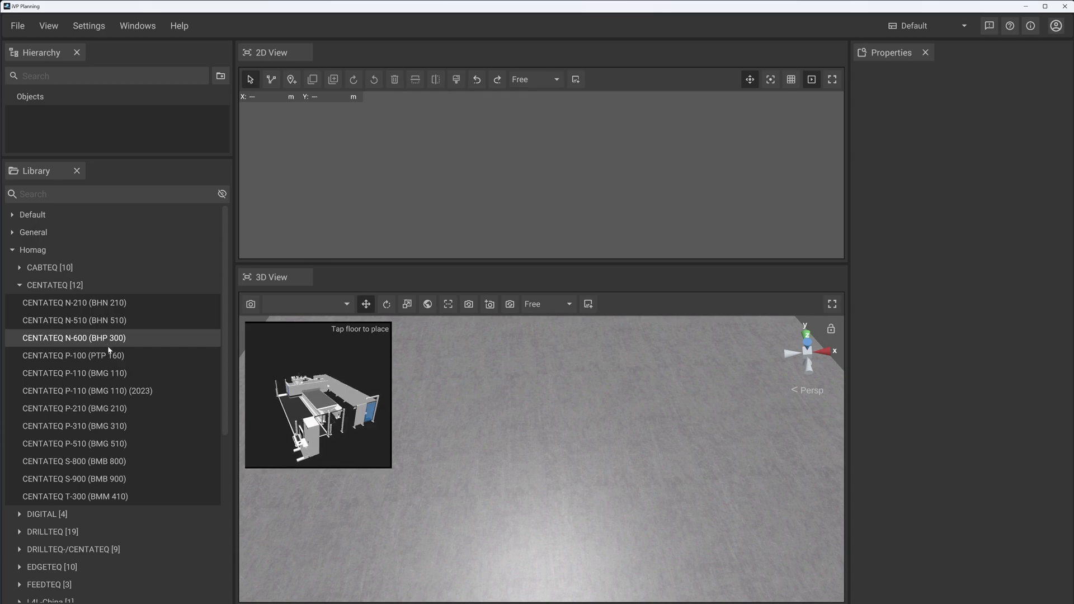
{"action": "left_click", "coordinate": [385, 399]}
{"action": "mouse_move", "coordinate": [385, 399]}
{"action": "left_mouse_down"}
{"action": "mouse_move", "coordinate": [472, 375]}
{"action": "mouse_move", "coordinate": [319, 368]}
{"action": "mouse_move", "coordinate": [311, 390]}
{"action": "mouse_move", "coordinate": [411, 397]}
{"action": "mouse_move", "coordinate": [378, 385]}
{"action": "mouse_move", "coordinate": [444, 406]}
{"action": "mouse_move", "coordinate": [543, 411]}
{"action": "mouse_move", "coordinate": [446, 411]}
{"action": "mouse_move", "coordinate": [480, 403]}
{"action": "mouse_move", "coordinate": [407, 371]}
{"action": "mouse_move", "coordinate": [392, 389]}
{"action": "mouse_move", "coordinate": [400, 447]}
{"action": "mouse_move", "coordinate": [425, 468]}
{"action": "mouse_move", "coordinate": [576, 467]}
{"action": "mouse_move", "coordinate": [536, 378]}
{"action": "mouse_move", "coordinate": [461, 378]}
{"action": "mouse_move", "coordinate": [443, 331]}
{"action": "mouse_move", "coordinate": [433, 406]}
{"action": "mouse_move", "coordinate": [108, 358]}
{"action": "left_mouse_up"}
{"action": "left_click", "coordinate": [91, 358]}
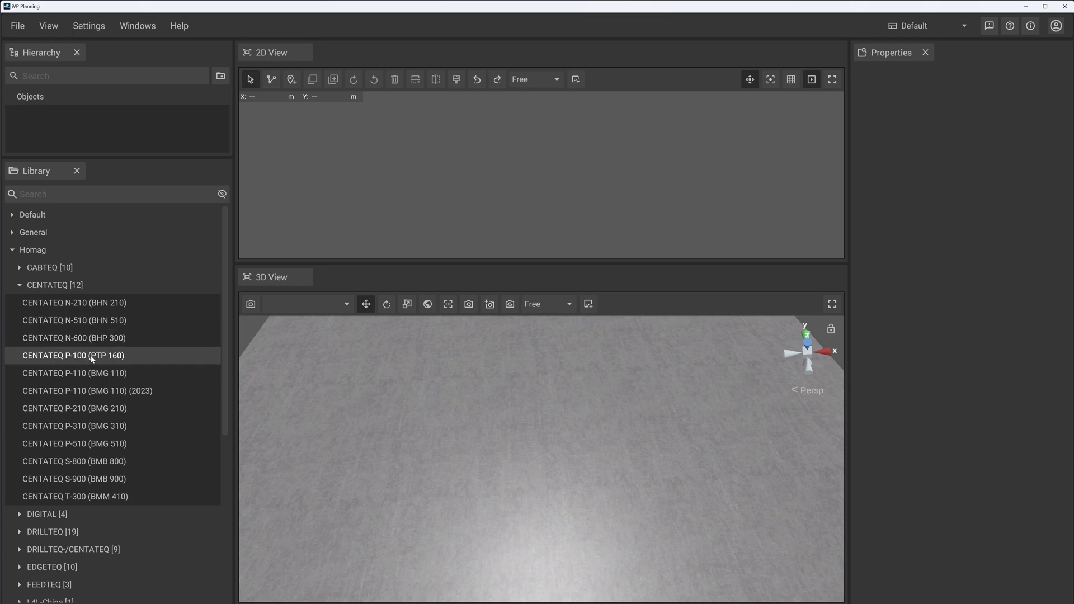
{"action": "left_click", "coordinate": [93, 375]}
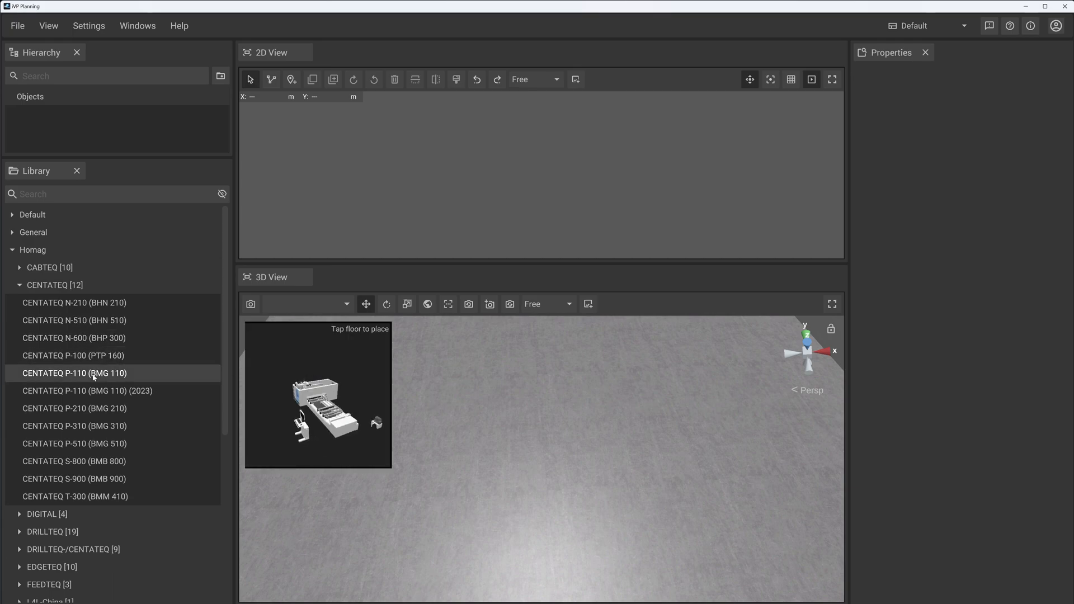
{"action": "left_click", "coordinate": [93, 391]}
Place a CENTATEQ P-210 (BMG 210) on the floor at about X -23.5 m, Y -6 m, turning it to 0° rotation
{"action": "left_click", "coordinate": [94, 408]}
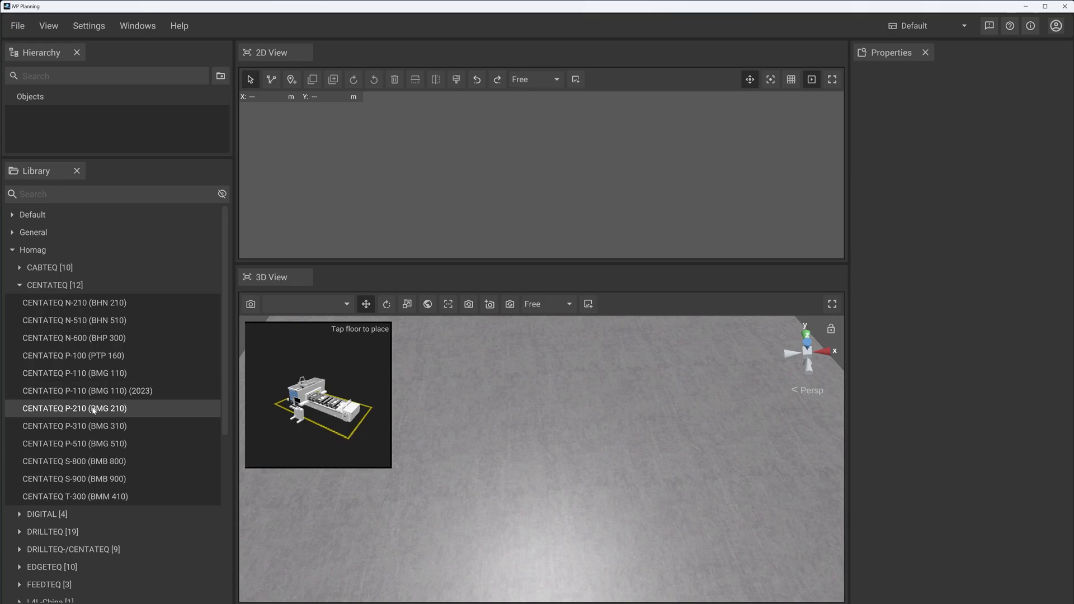
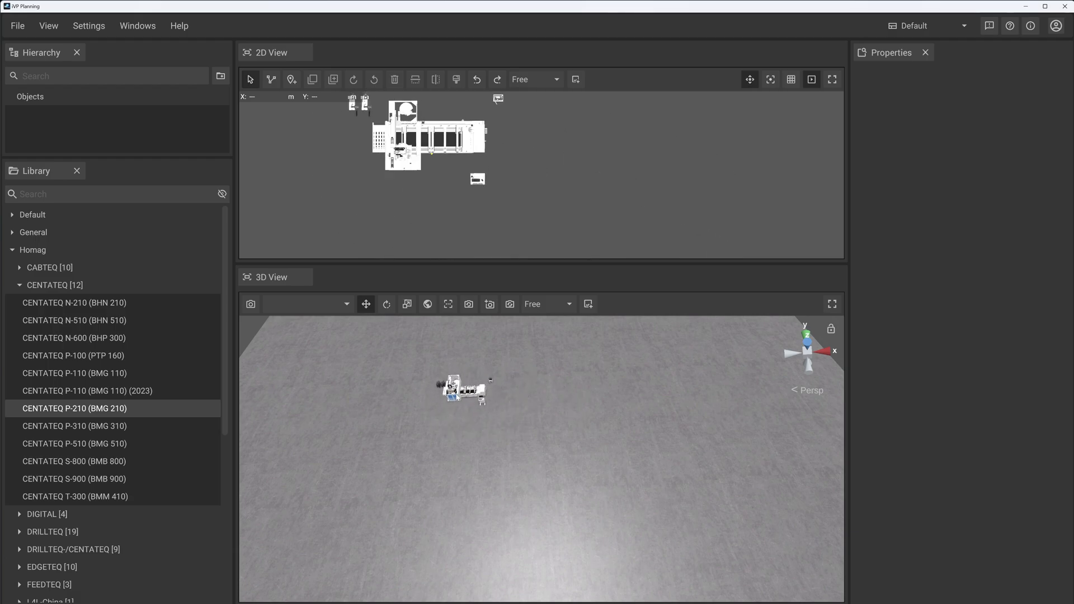
{"action": "scroll", "coordinate": [451, 399], "scroll_direction": "down", "scroll_amount": 8}
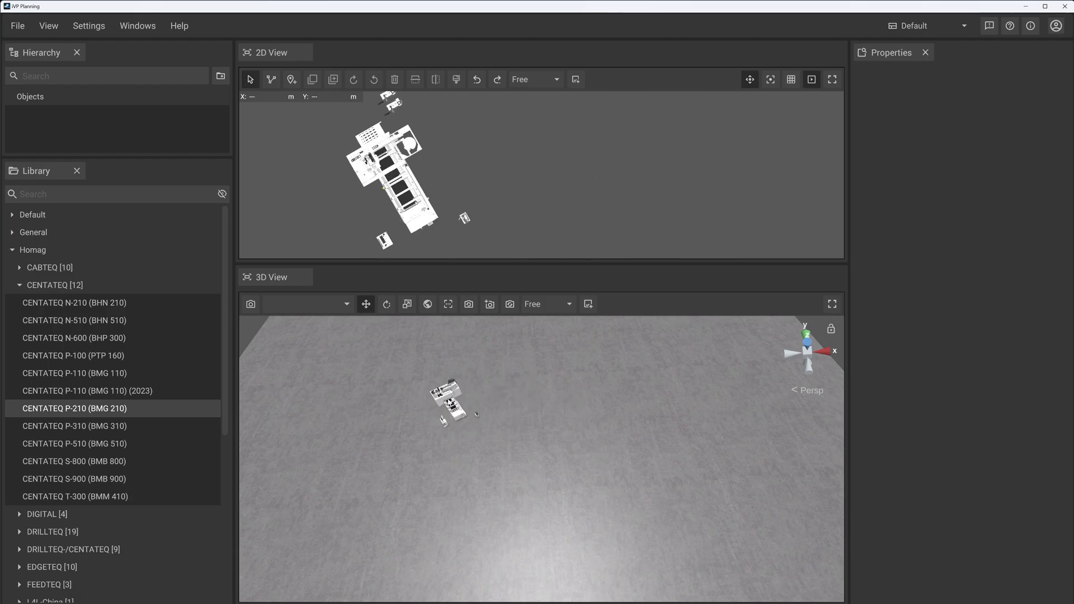
{"action": "scroll", "coordinate": [450, 402], "scroll_direction": "down", "scroll_amount": 8}
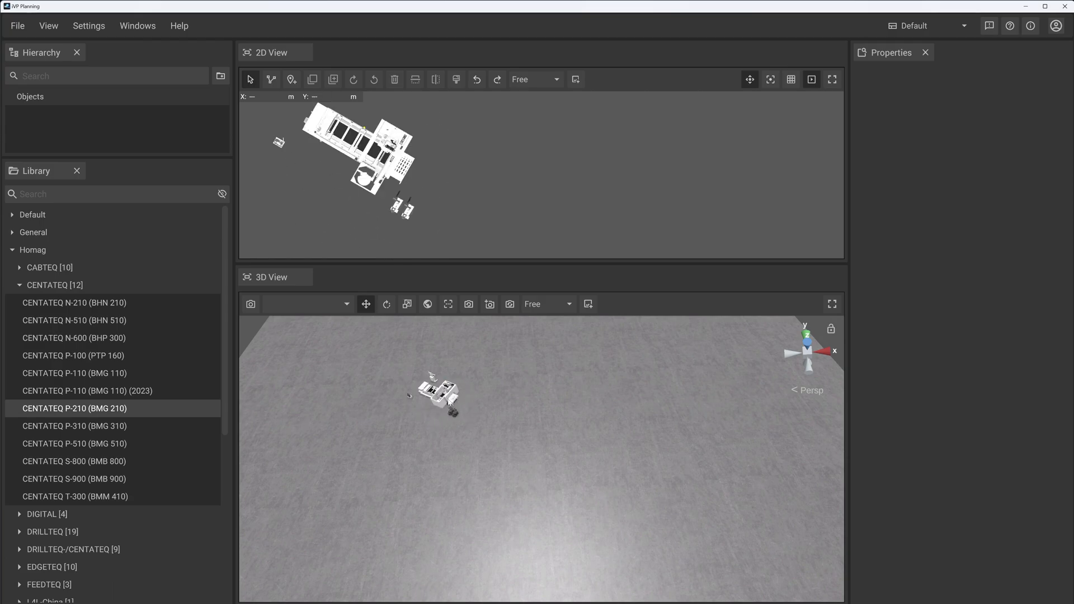
{"action": "scroll", "coordinate": [451, 402], "scroll_direction": "down", "scroll_amount": 8}
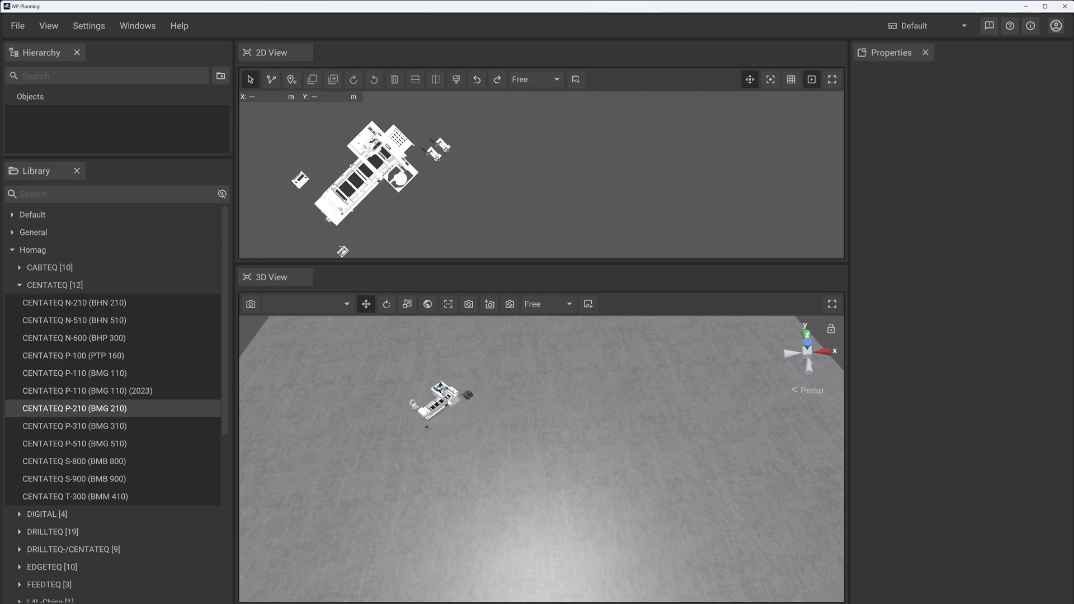
{"action": "scroll", "coordinate": [445, 400], "scroll_direction": "down", "scroll_amount": 3}
{"action": "scroll", "coordinate": [434, 400], "scroll_direction": "up", "scroll_amount": 1}
{"action": "left_click", "coordinate": [382, 415]}
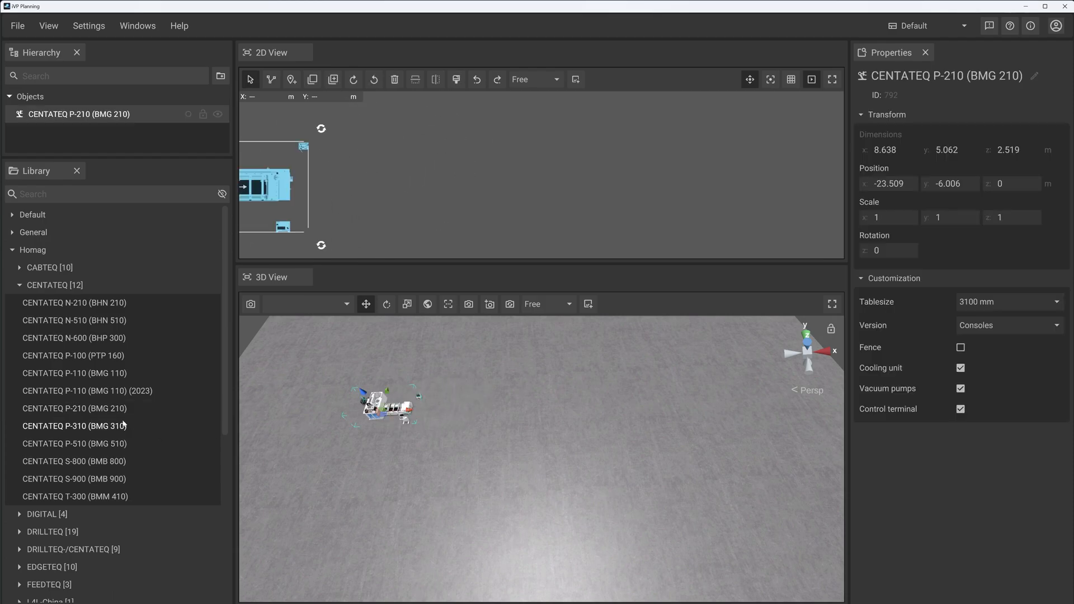
Place two more CENTATEQ P-210 (BMG 210) machines in a row beside the first, one turned a quarter turn and one unrotated
{"action": "left_click", "coordinate": [110, 408]}
{"action": "scroll", "coordinate": [442, 402], "scroll_direction": "down", "scroll_amount": 3}
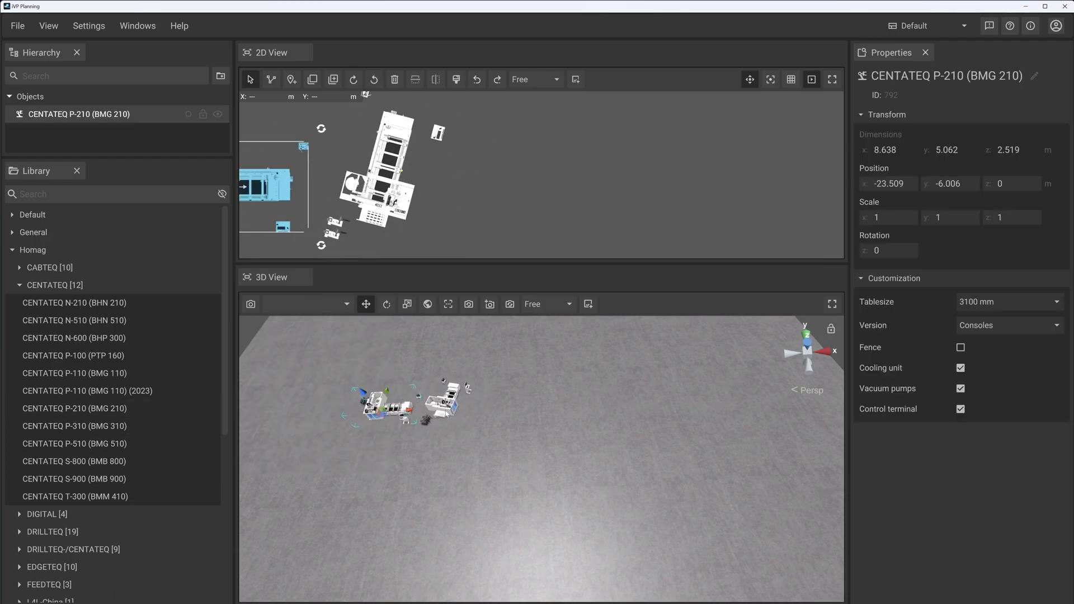
{"action": "scroll", "coordinate": [441, 402], "scroll_direction": "down", "scroll_amount": 5}
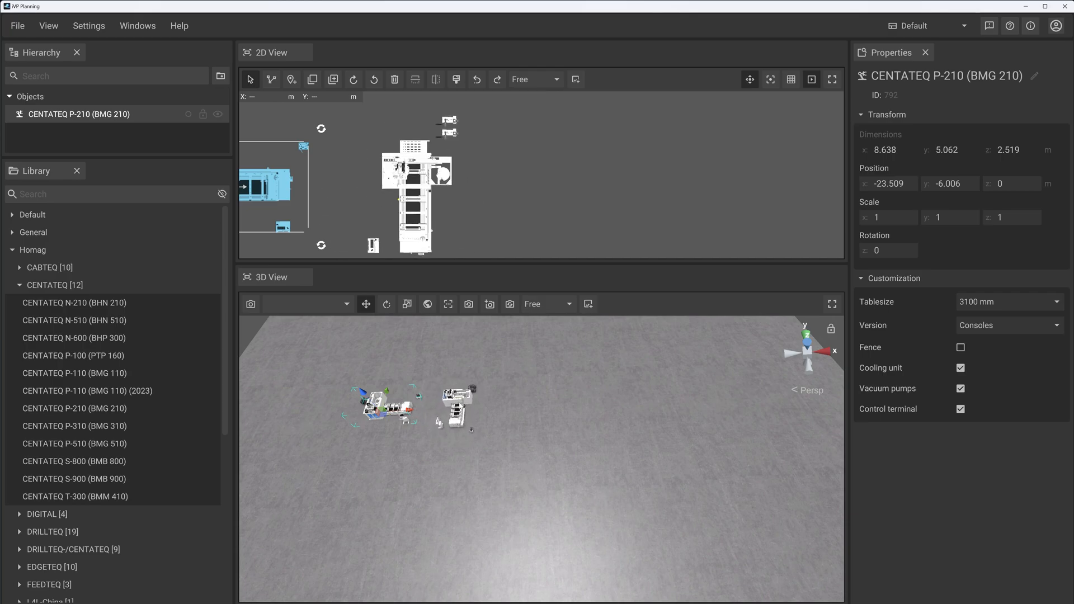
{"action": "left_click", "coordinate": [436, 421]}
{"action": "left_click", "coordinate": [484, 453]}
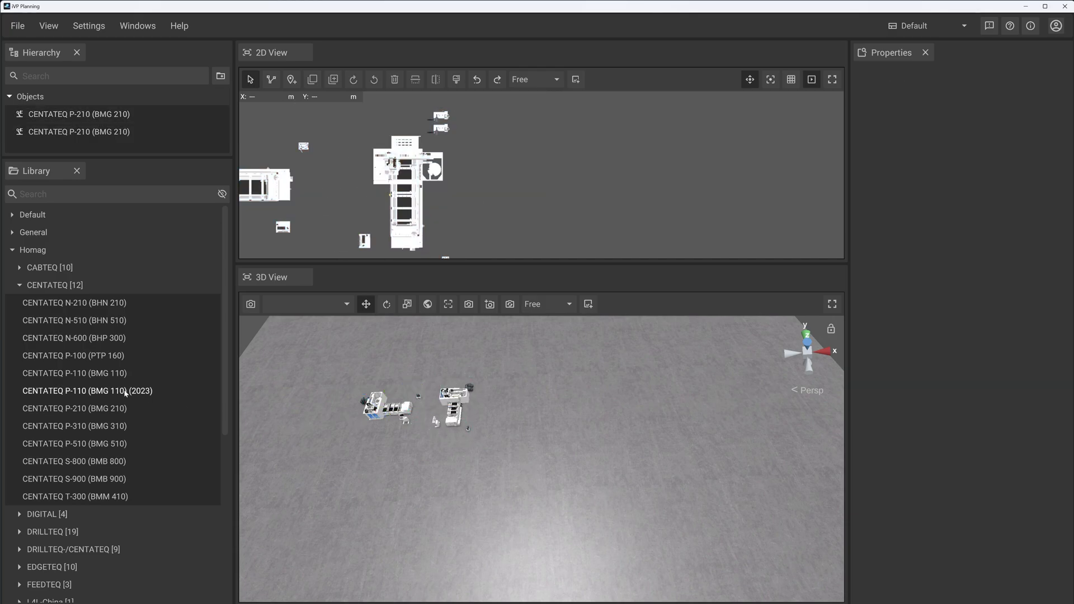
{"action": "left_click_drag", "start_coordinate": [94, 409], "coordinate": [512, 406]}
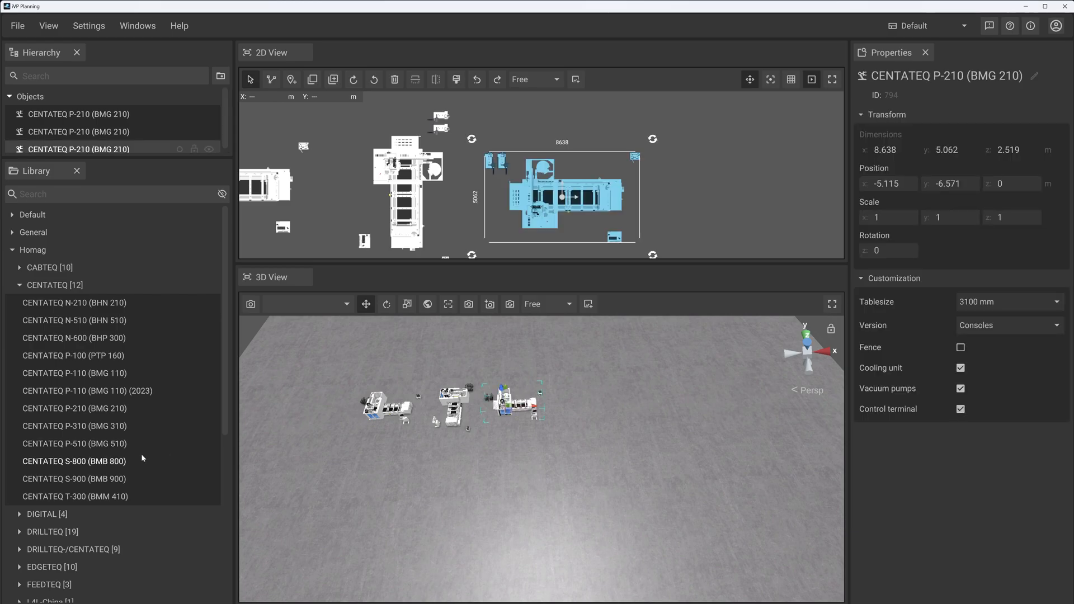
Place a CENTATEQ S-800 (BMB 800) in front of the machine row at about X -14.3 m, Y -16.3 m, and collapse the CENTATEQ category
{"action": "left_click_drag", "start_coordinate": [142, 459], "coordinate": [546, 507]}
{"action": "left_click_drag", "start_coordinate": [451, 476], "coordinate": [425, 476]}
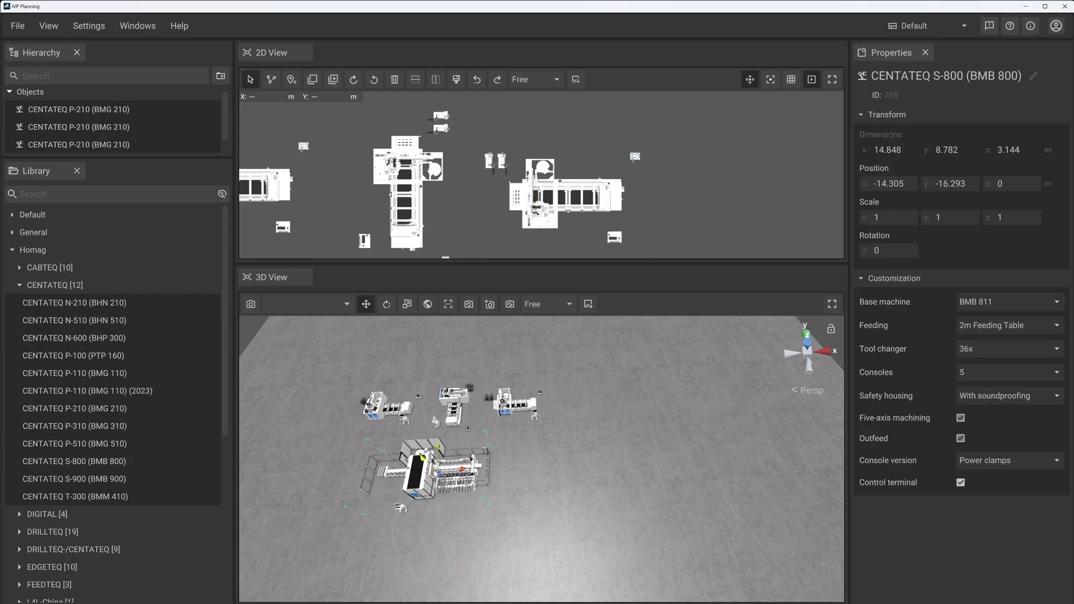
{"action": "scroll", "coordinate": [526, 484], "scroll_direction": "down", "scroll_amount": 2}
{"action": "left_click", "coordinate": [47, 285]}
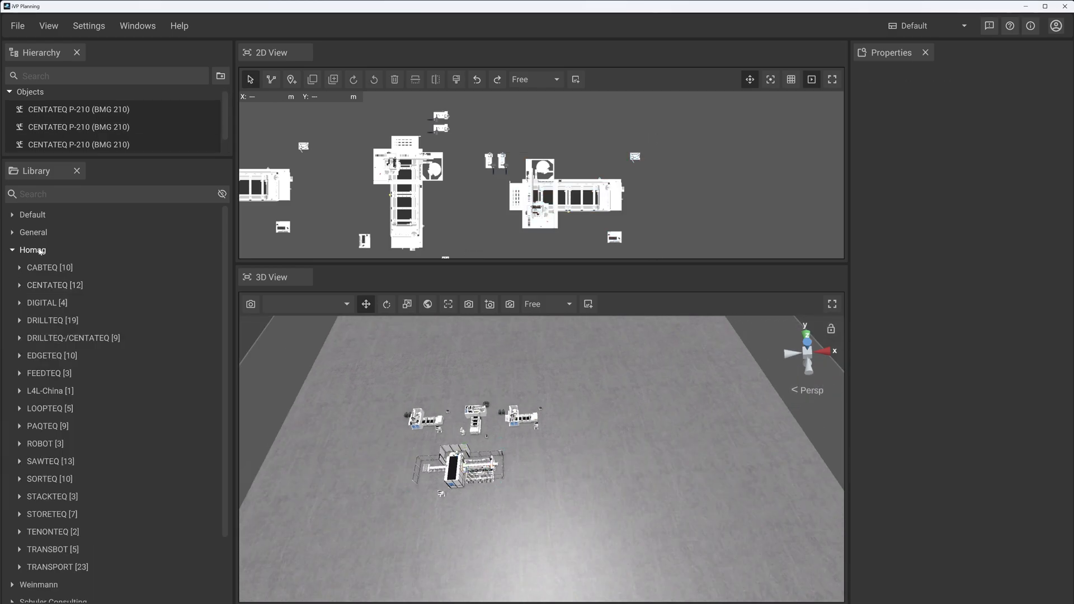
Search the library for "staf" and place a Staff figure beside the third P-210 at about X -0.9 m, Y -10.3 m, rotated 180°
{"action": "left_click", "coordinate": [40, 251]}
{"action": "left_click", "coordinate": [55, 190]}
{"action": "type", "text": "staf"}
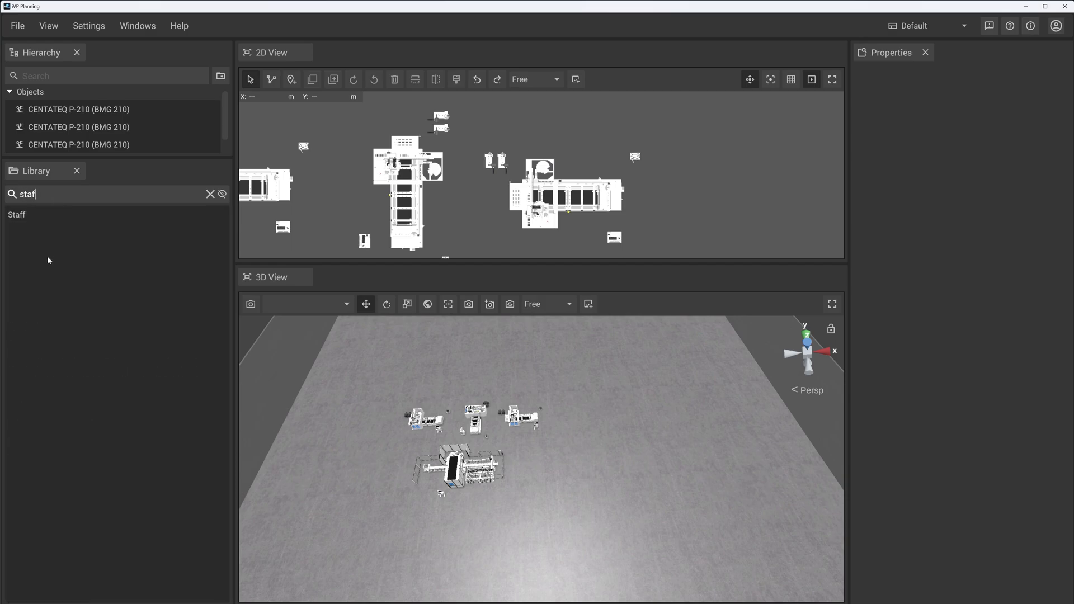
{"action": "left_click", "coordinate": [538, 436]}
{"action": "mouse_move", "coordinate": [62, 212]}
{"action": "scroll", "coordinate": [482, 445], "scroll_direction": "down", "scroll_amount": 2}
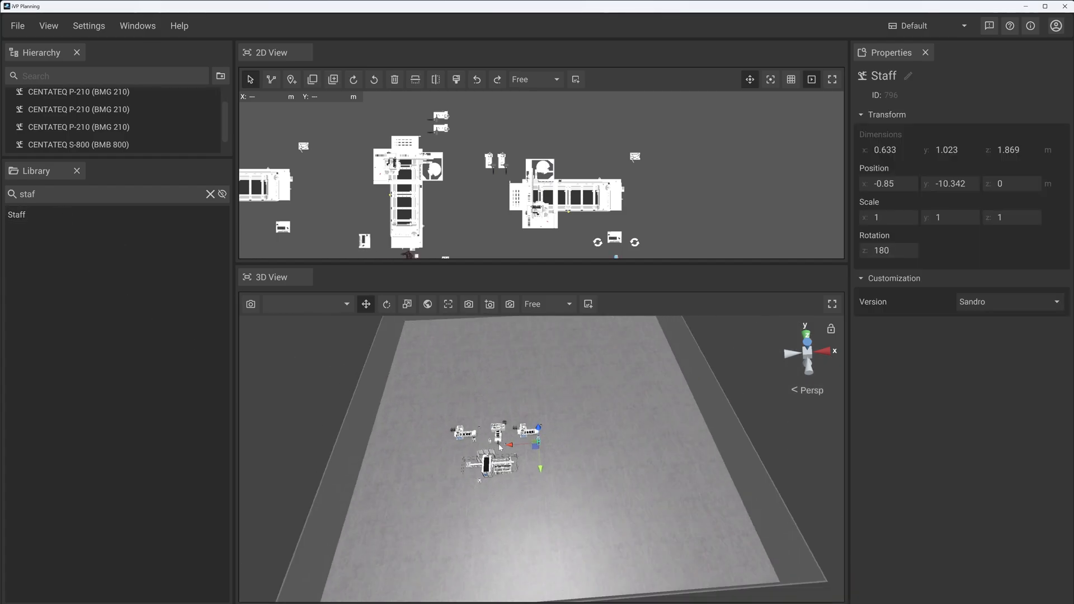
{"action": "scroll", "coordinate": [482, 439], "scroll_direction": "up", "scroll_amount": 5}
{"action": "scroll", "coordinate": [482, 439], "scroll_direction": "up", "scroll_amount": 3}
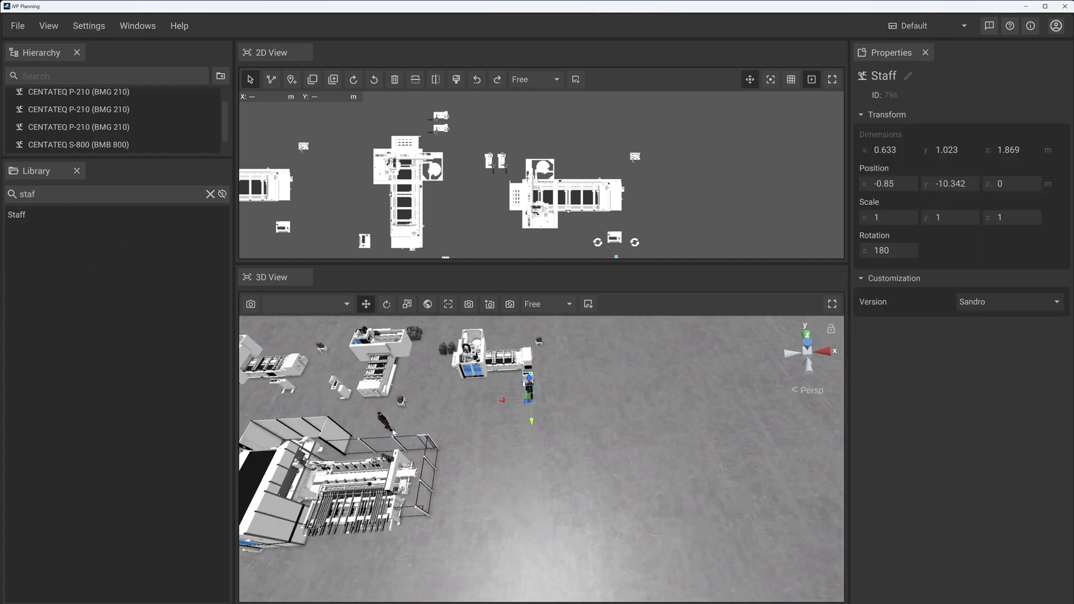
Place further Staff figures at the control terminals of the other two CENTATEQ P-210 machines
{"action": "left_click", "coordinate": [337, 401]}
{"action": "scroll", "coordinate": [336, 401], "scroll_direction": "down", "scroll_amount": 3}
{"action": "left_click", "coordinate": [61, 214]}
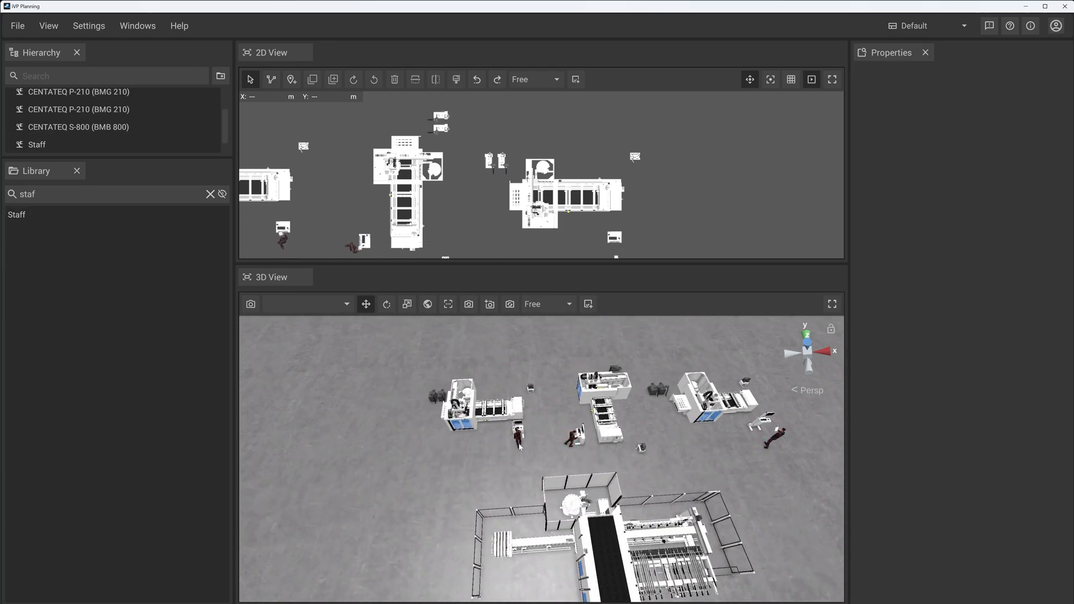
{"action": "left_click", "coordinate": [521, 449]}
{"action": "scroll", "coordinate": [521, 450], "scroll_direction": "down", "scroll_amount": 5}
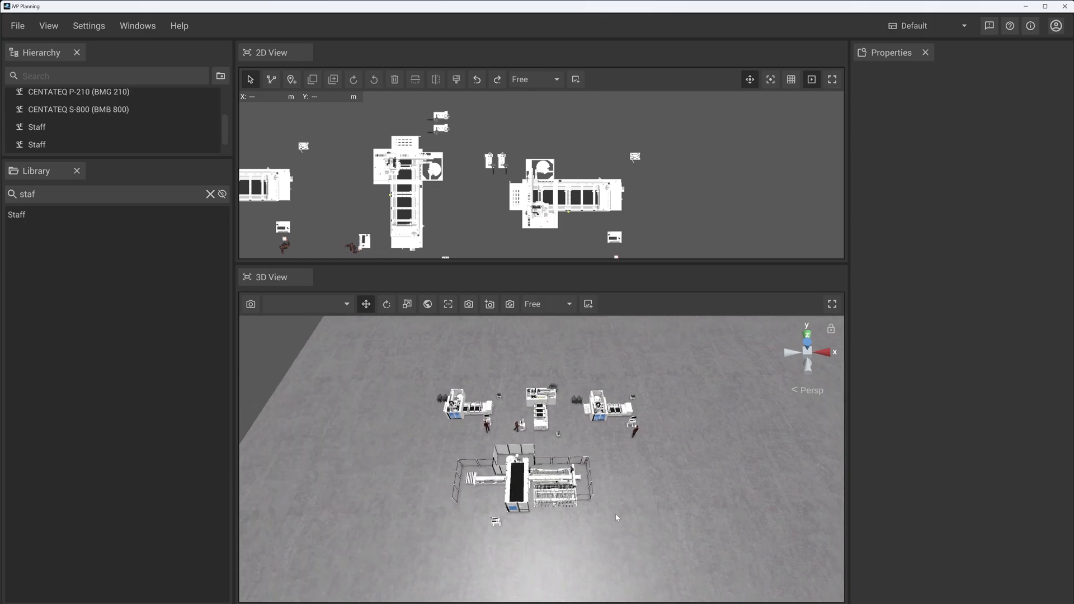
{"action": "middle_click_drag", "start_coordinate": [591, 497], "coordinate": [625, 483]}
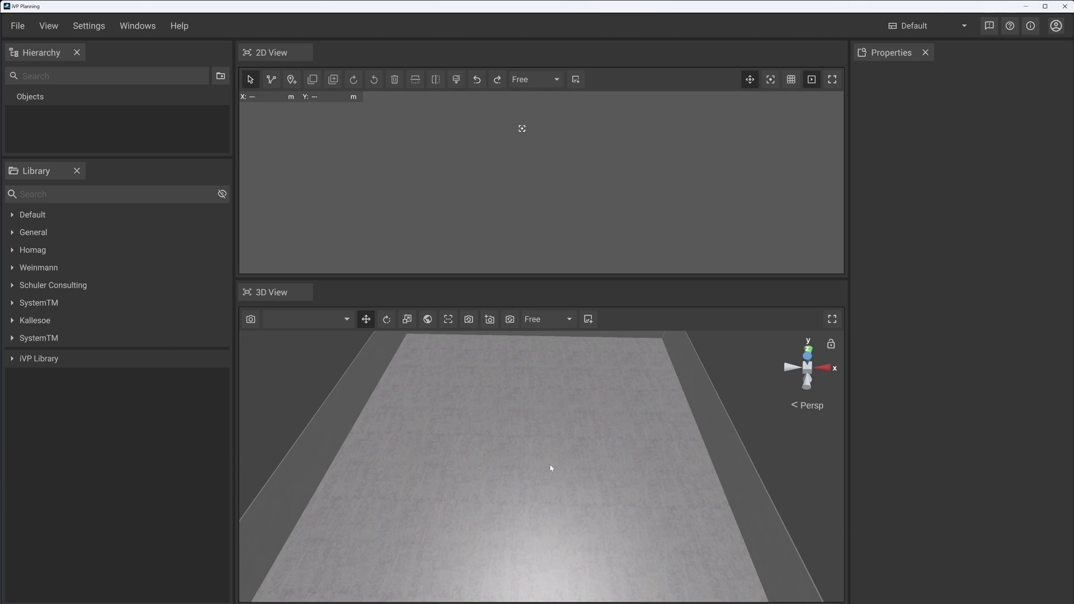
Place a CENTATEQ N-510 (BHN 510) from Homag's CENTATEQ category on the empty floor at about X -6.2 m, Y -5.5 m, and focus both views on it
{"action": "left_click", "coordinate": [101, 251]}
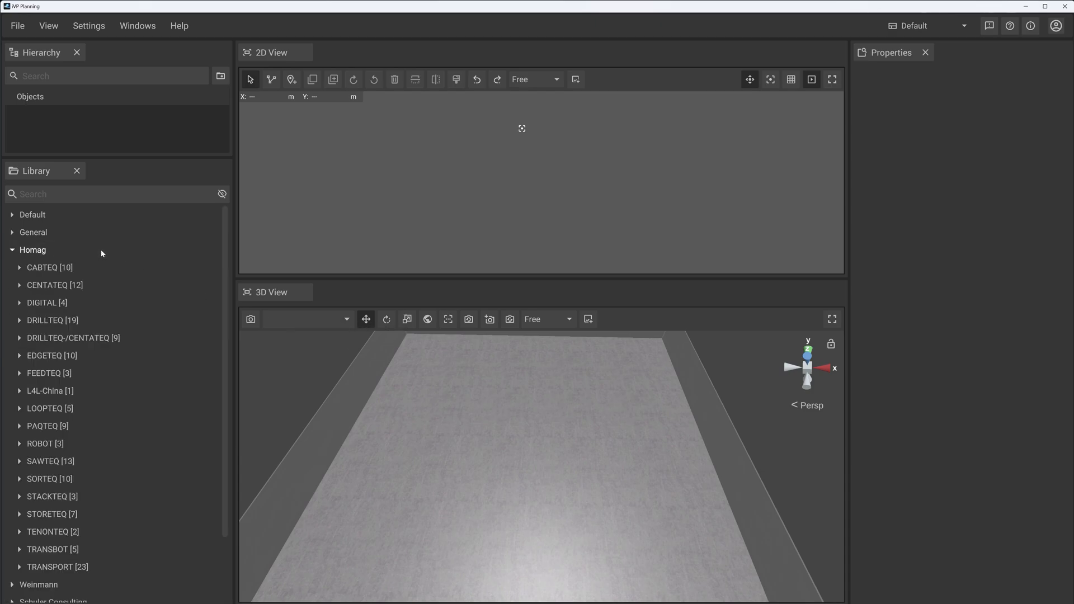
{"action": "left_click", "coordinate": [50, 249]}
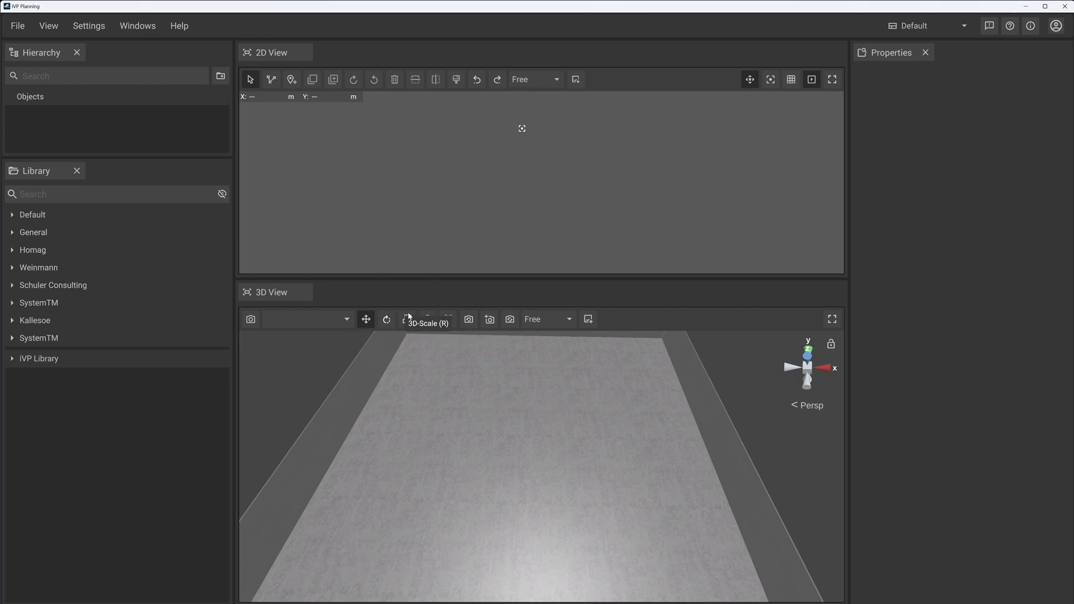
{"action": "left_click", "coordinate": [48, 253]}
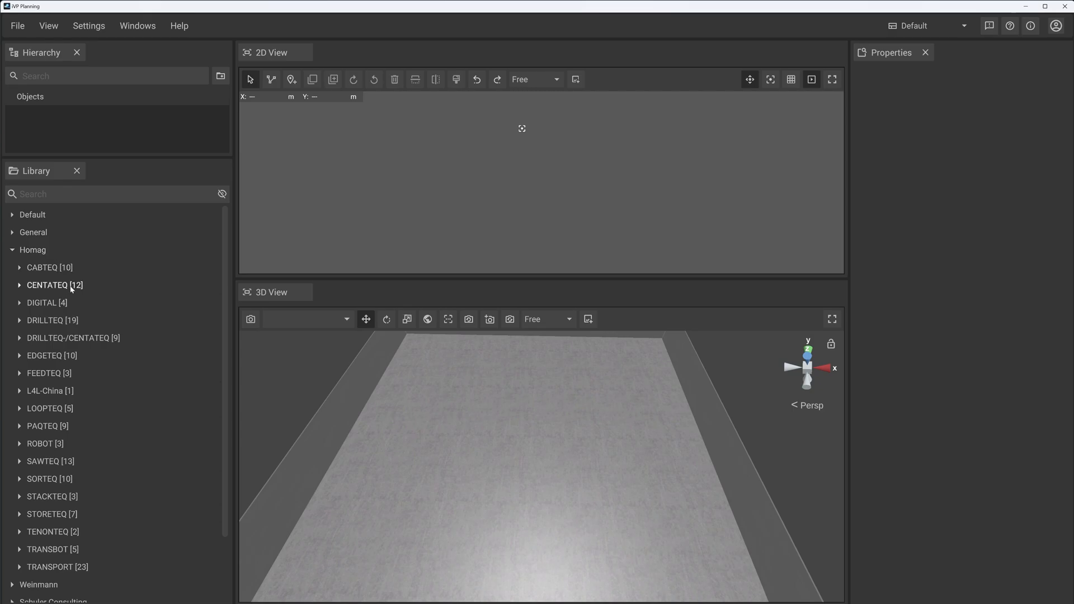
{"action": "left_click", "coordinate": [56, 285]}
{"action": "left_click", "coordinate": [75, 320]}
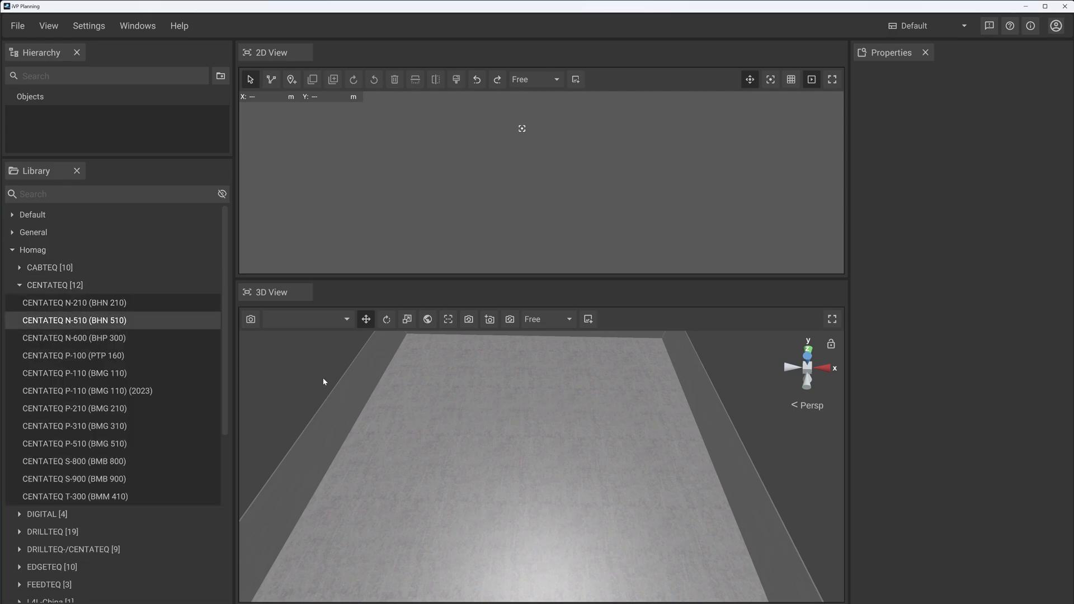
{"action": "left_click", "coordinate": [500, 453]}
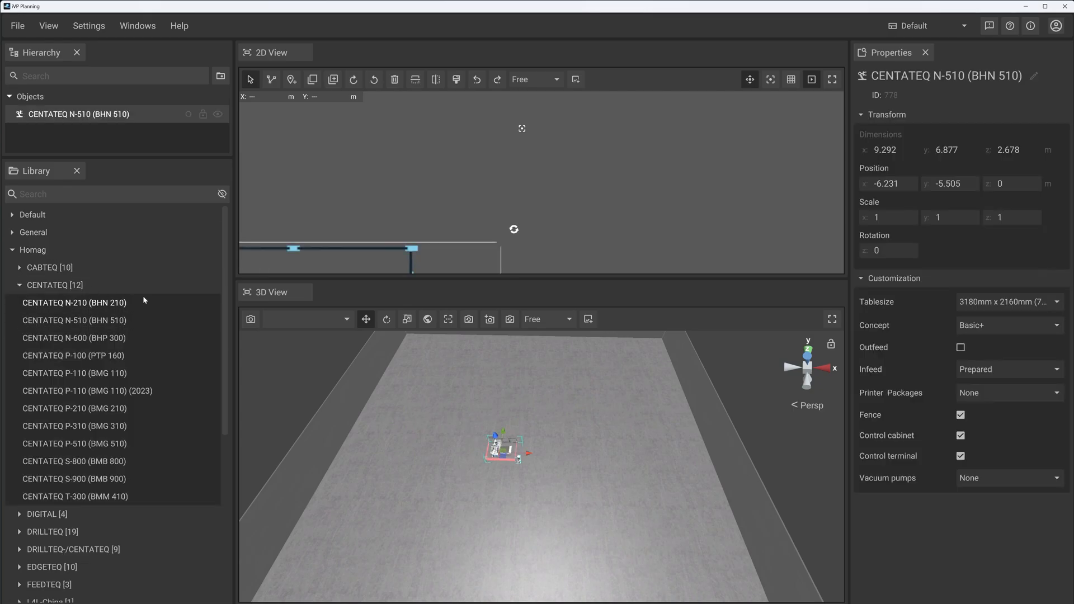
{"action": "left_click", "coordinate": [33, 250]}
{"action": "key", "text": "f"}
{"action": "right_click_drag", "start_coordinate": [557, 450], "coordinate": [540, 432]}
{"action": "scroll", "coordinate": [559, 440], "scroll_direction": "down", "scroll_amount": 3}
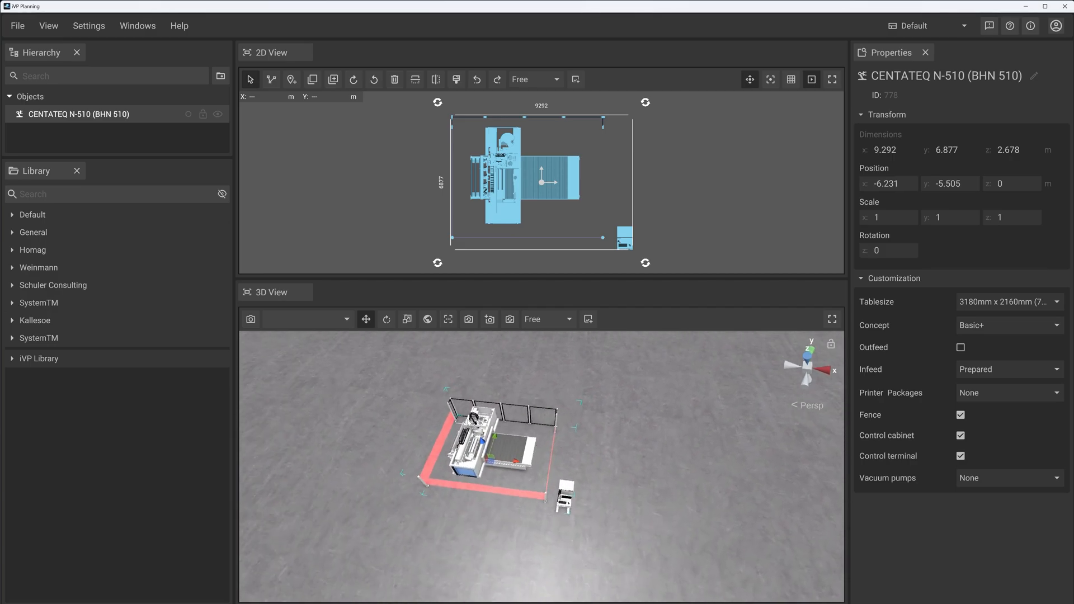
Move the N-510 to about X -6.8 m, Y -3.2 m and turn it to about 328° rotation
{"action": "left_click_drag", "start_coordinate": [510, 469], "coordinate": [534, 452]}
{"action": "key", "text": "e"}
{"action": "key", "text": "w"}
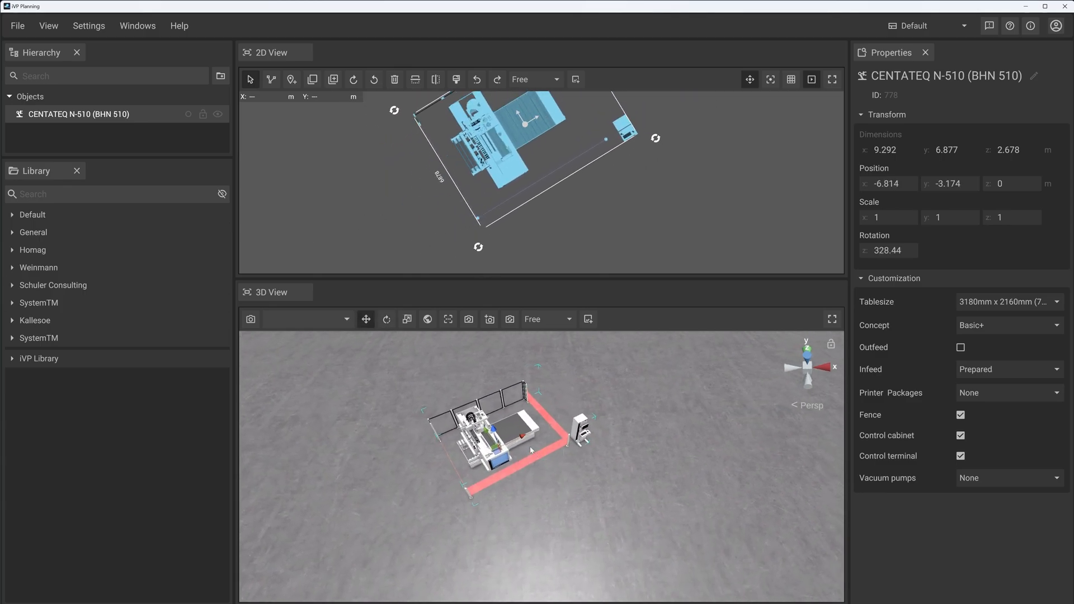
Set the N-510's rotation to 381.54° and then to 400.44°
{"action": "double_click", "coordinate": [889, 250]}
{"action": "type", "text": "381.54"}
{"action": "key", "text": "Return"}
{"action": "type", "text": "400.44"}
{"action": "key", "text": "Return"}
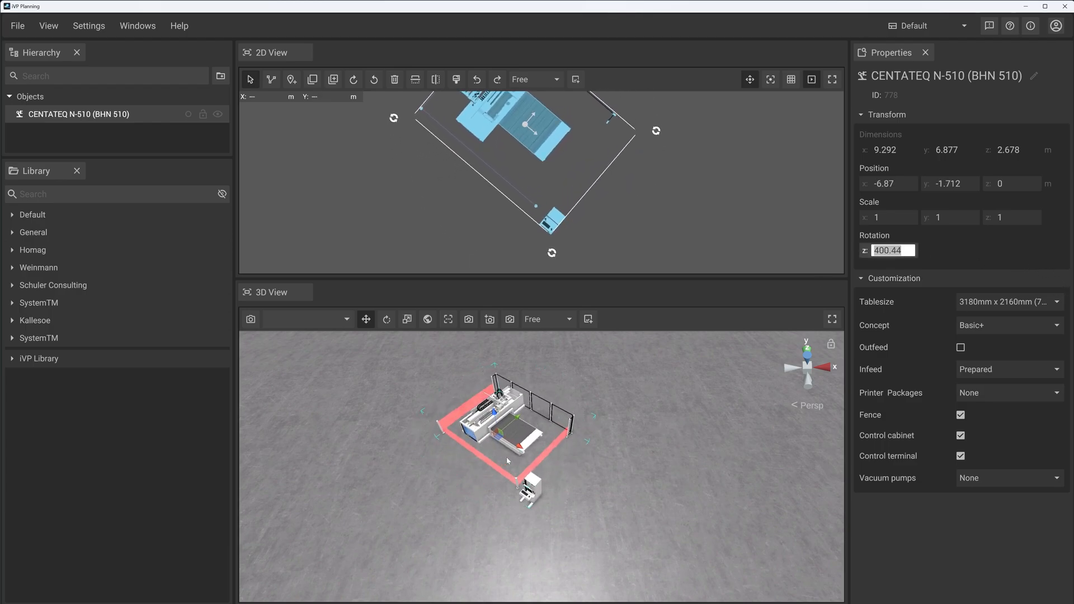
Turn the N-510 to 345.64° rotation and shift it to about X -7 m, Y -2.9 m
{"action": "scroll", "coordinate": [518, 456], "scroll_direction": "up", "scroll_amount": 5}
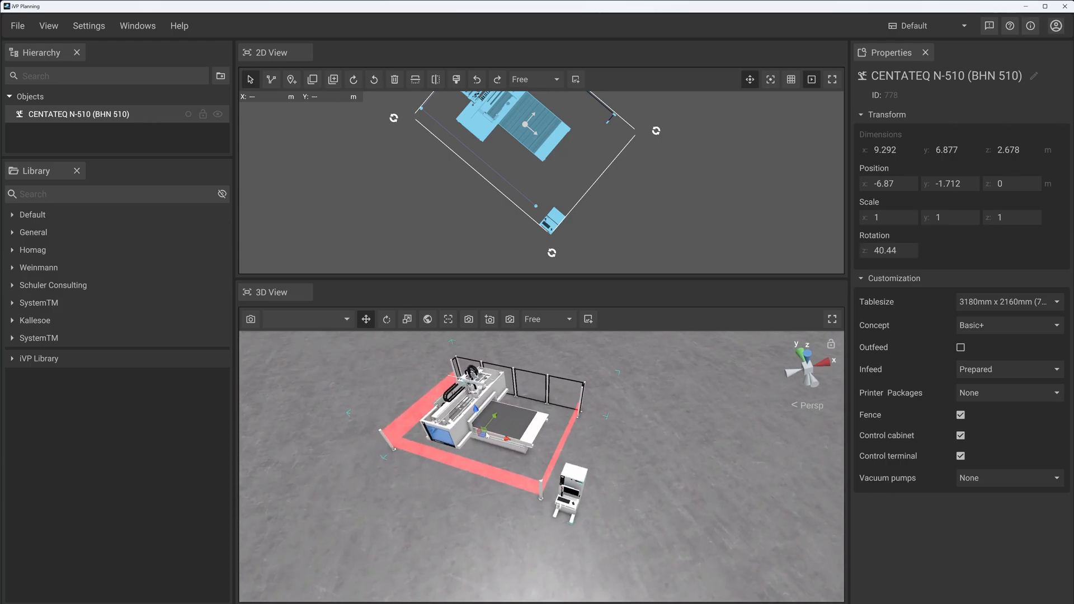
{"action": "right_click_drag", "start_coordinate": [469, 432], "coordinate": [488, 471]}
{"action": "scroll", "coordinate": [488, 471], "scroll_direction": "down", "scroll_amount": 2}
{"action": "left_click_drag", "start_coordinate": [866, 250], "coordinate": [781, 431]}
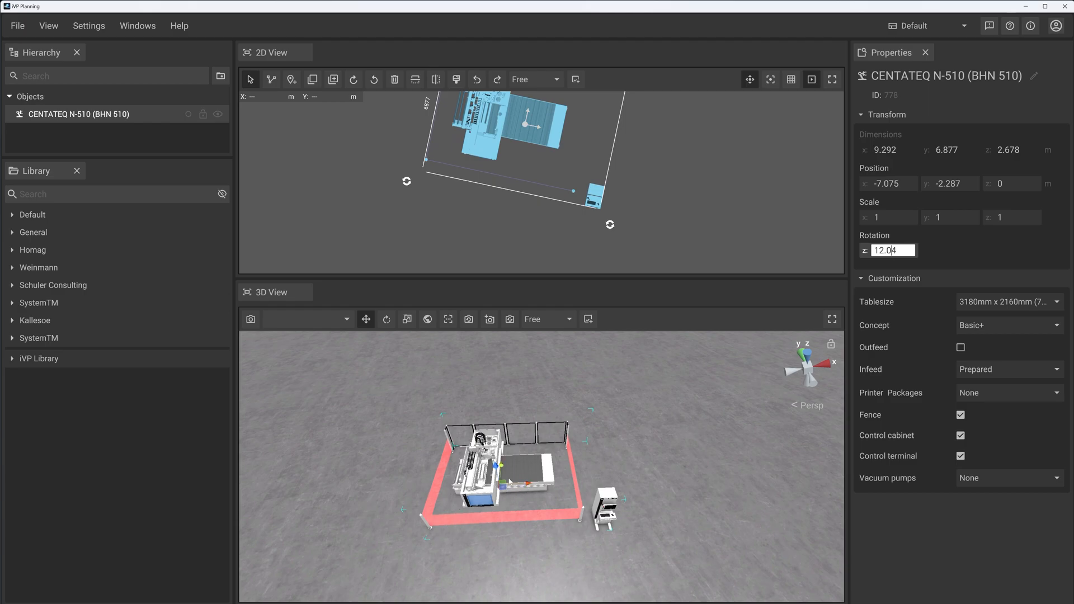
{"action": "left_click_drag", "start_coordinate": [864, 264], "coordinate": [794, 252]}
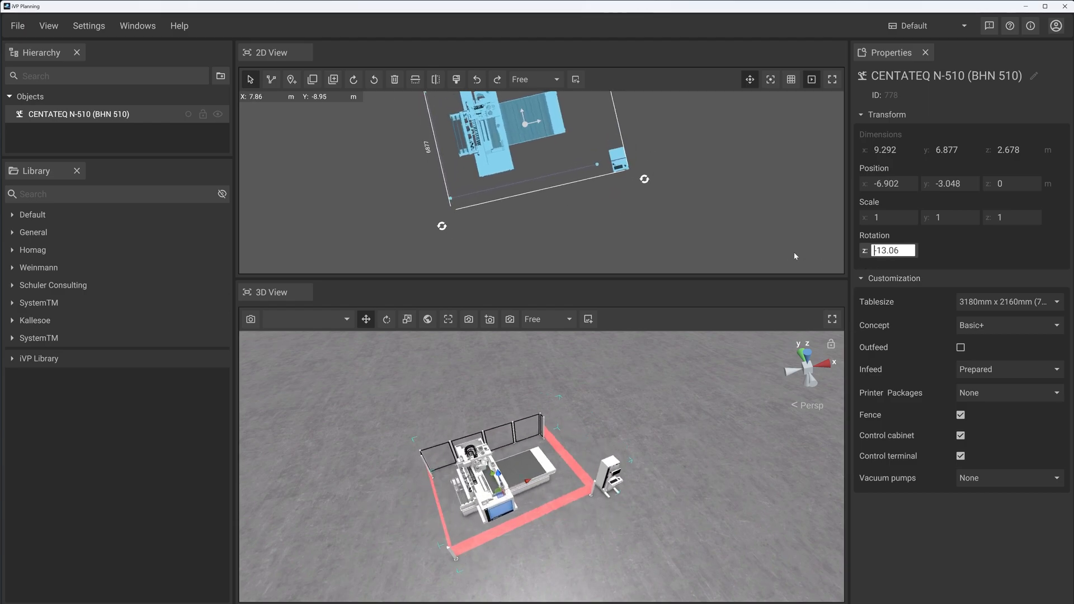
{"action": "scroll", "coordinate": [644, 451], "scroll_direction": "down", "scroll_amount": 5}
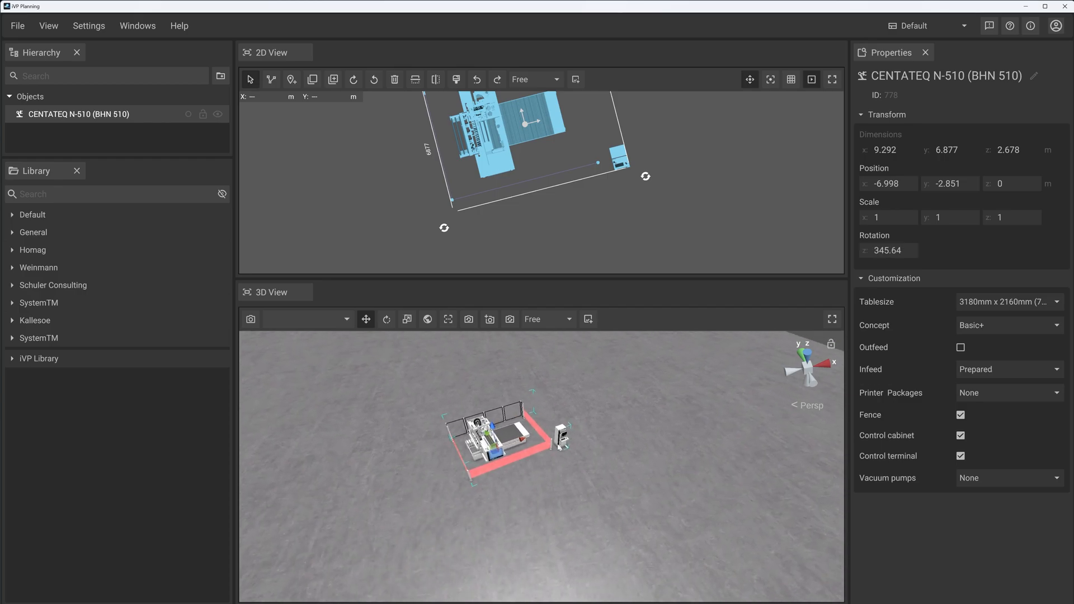
Duplicate the N-510, switch to global space and move the copy along the global X axis to about X 5.9 m
{"action": "middle_click_drag", "start_coordinate": [573, 446], "coordinate": [529, 446]}
{"action": "key", "text": "ctrl+d"}
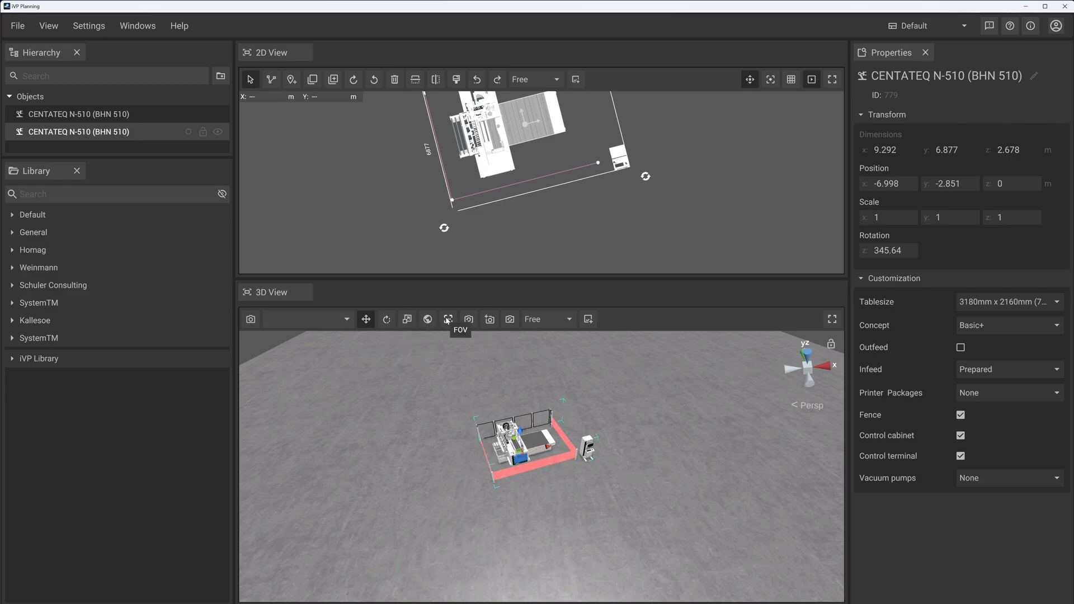
{"action": "left_click", "coordinate": [428, 320]}
{"action": "middle_click_drag", "start_coordinate": [593, 475], "coordinate": [508, 463]}
{"action": "scroll", "coordinate": [536, 499], "scroll_direction": "up", "scroll_amount": 4}
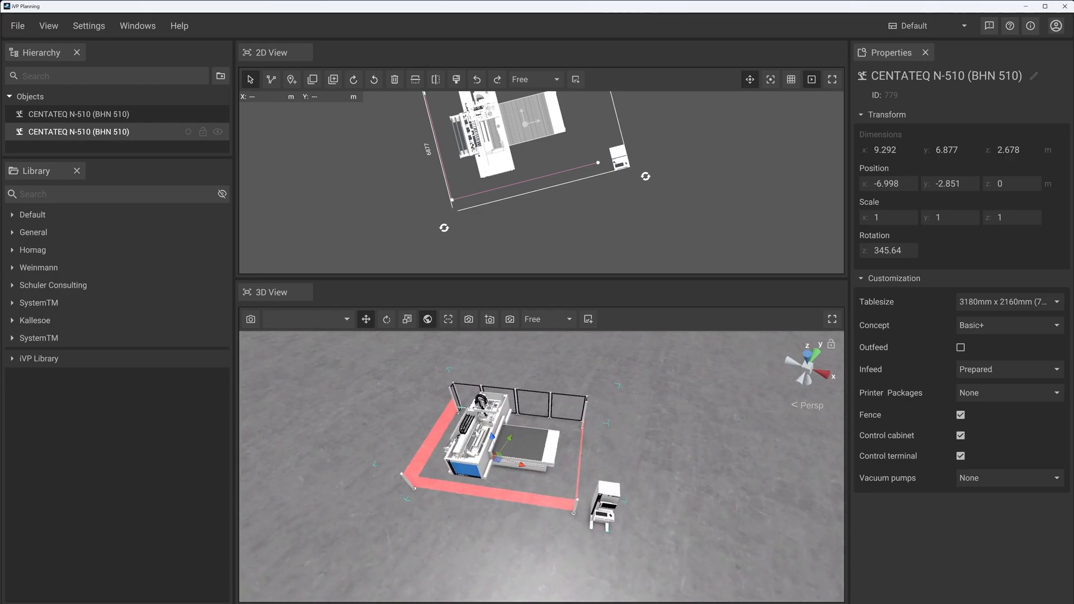
{"action": "left_click", "coordinate": [428, 320]}
{"action": "left_click", "coordinate": [428, 320]}
{"action": "left_click_drag", "start_coordinate": [524, 471], "coordinate": [641, 549]}
{"action": "scroll", "coordinate": [641, 548], "scroll_direction": "down", "scroll_amount": 4}
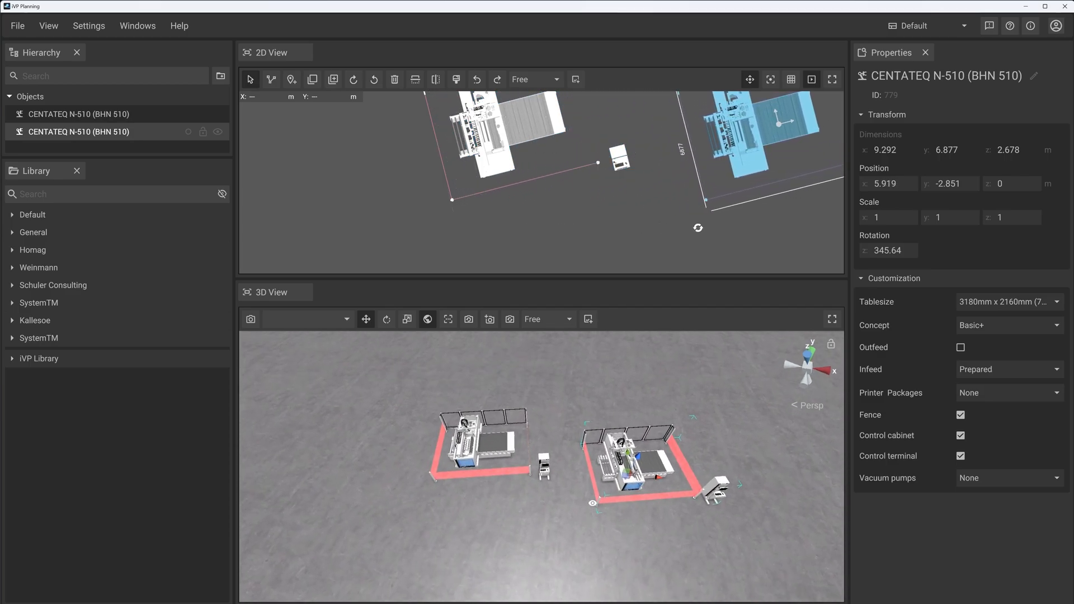
Duplicate the first N-510, move the copy in local space to about X -16.3 m, Y -5.2 m, and delete it
{"action": "left_click", "coordinate": [475, 451]}
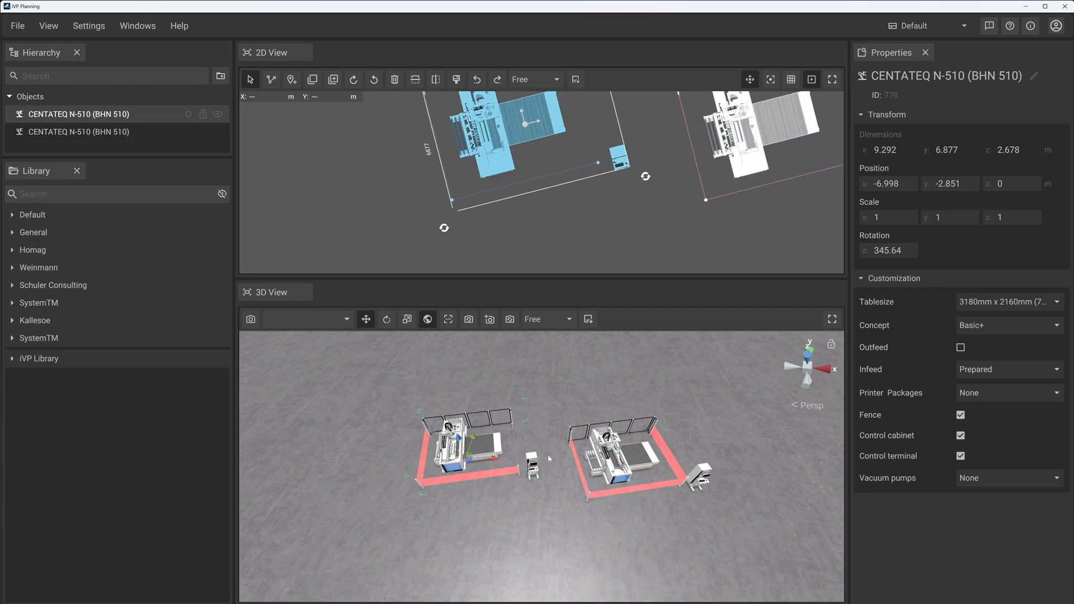
{"action": "left_click", "coordinate": [644, 468]}
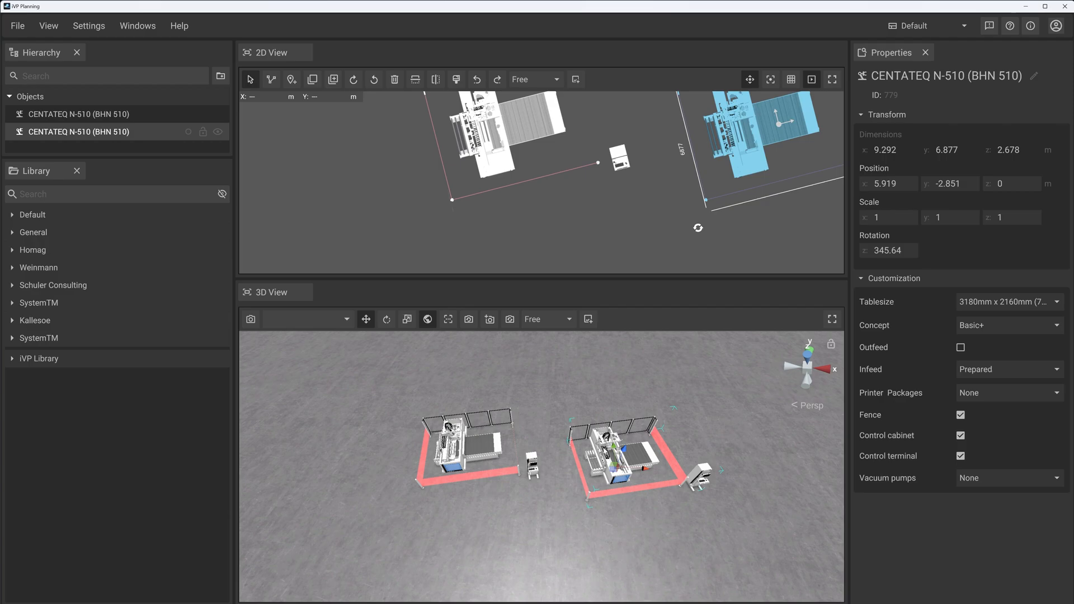
{"action": "left_click", "coordinate": [482, 443]}
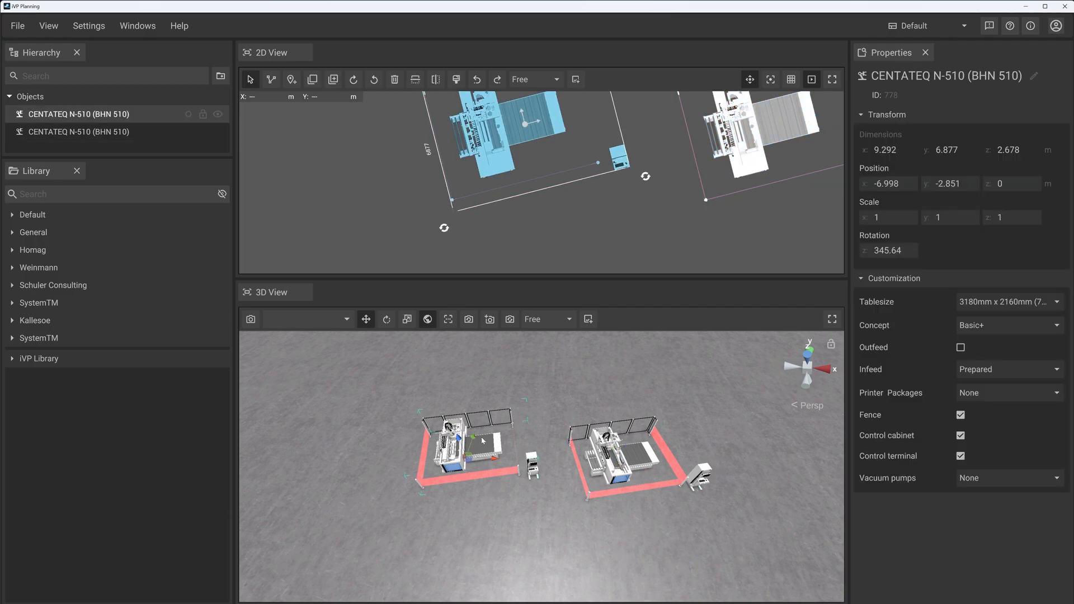
{"action": "key", "text": "ctrl+d"}
{"action": "left_click", "coordinate": [427, 318]}
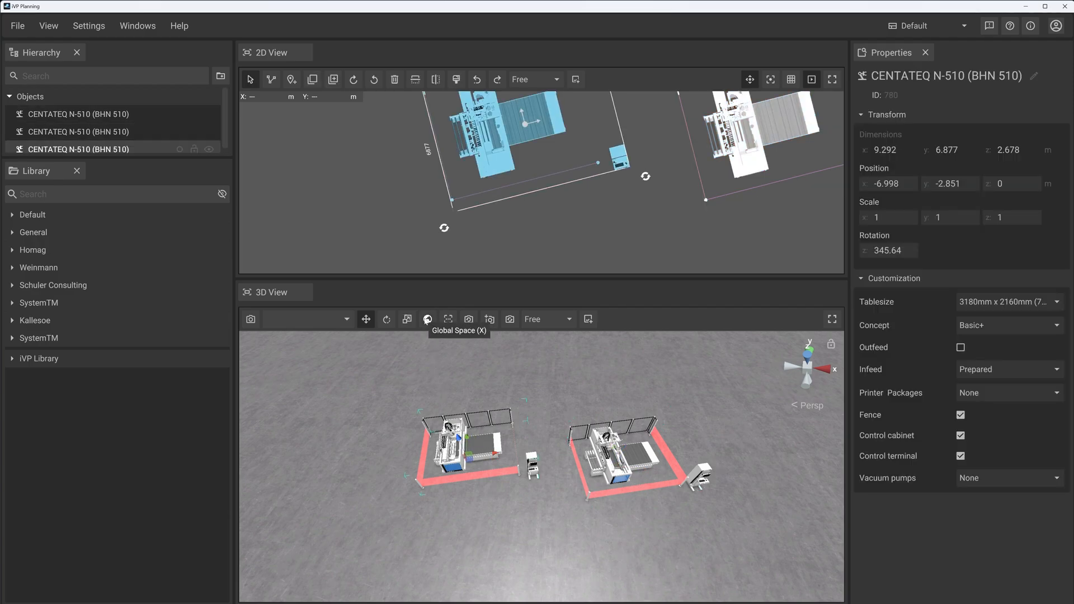
{"action": "left_click_drag", "start_coordinate": [495, 457], "coordinate": [388, 429]}
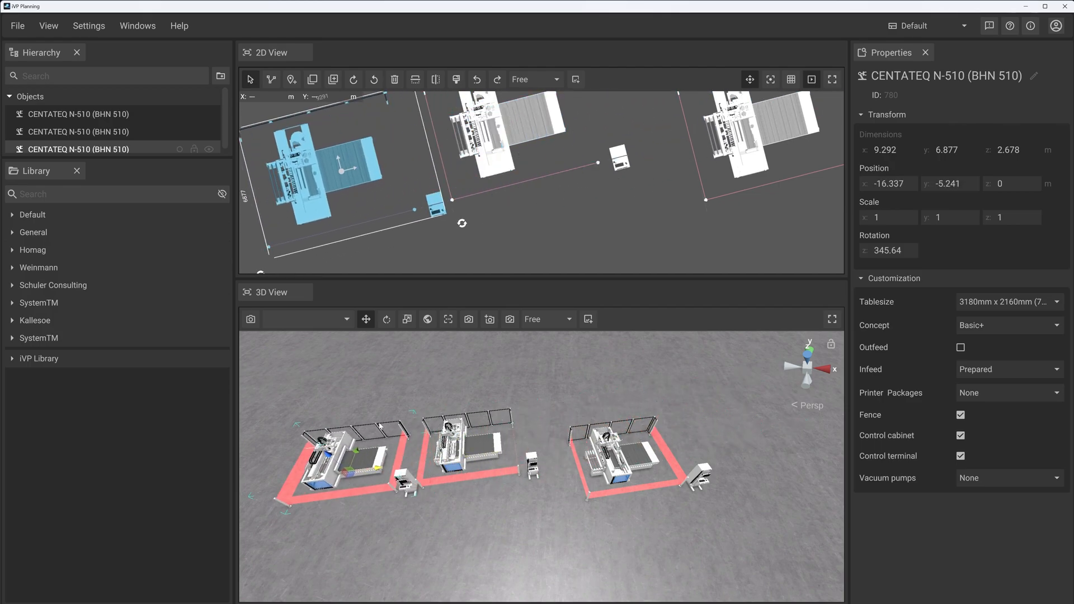
{"action": "key", "text": "Delete"}
Search the library for "staf" and place a Staff figure in front of the machines at about X -2.3 m, Y -13.8 m, rotated about 154.7°
{"action": "scroll", "coordinate": [564, 488], "scroll_direction": "down", "scroll_amount": 5}
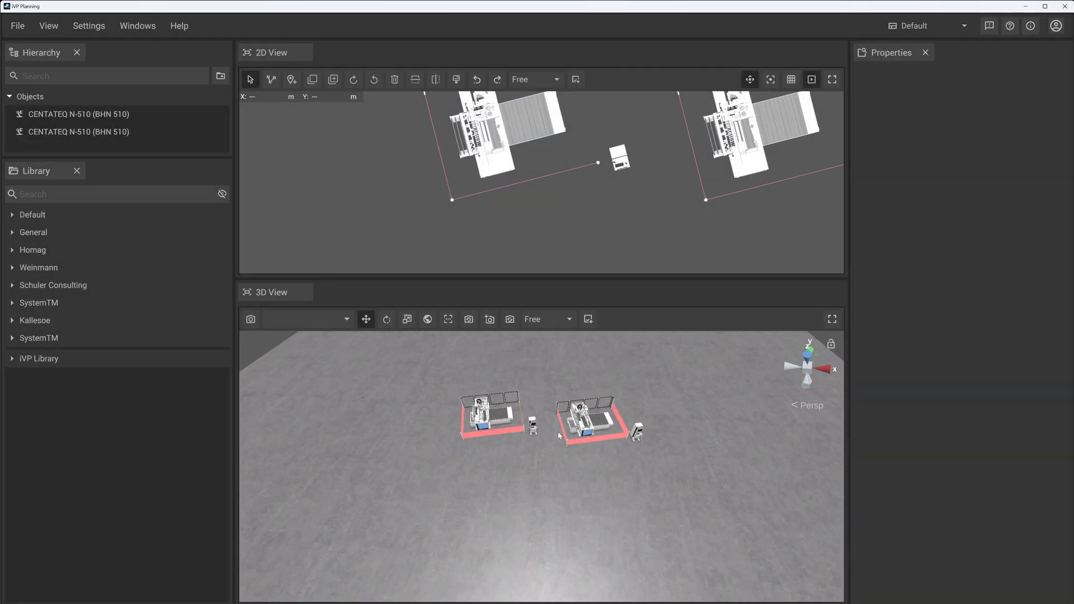
{"action": "left_click", "coordinate": [66, 195]}
{"action": "type", "text": "stat"}
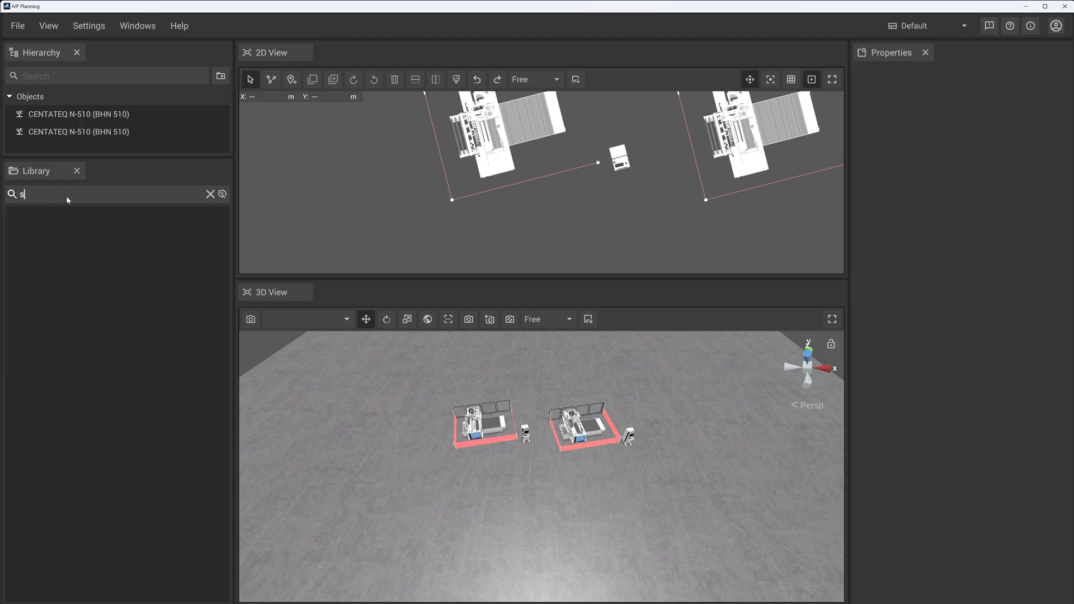
{"action": "key", "text": "BackSpace"}
{"action": "type", "text": "f"}
{"action": "left_click_drag", "start_coordinate": [25, 220], "coordinate": [919, 422]}
{"action": "key", "text": "e"}
{"action": "key", "text": "w"}
{"action": "right_click_drag", "start_coordinate": [468, 511], "coordinate": [506, 544]}
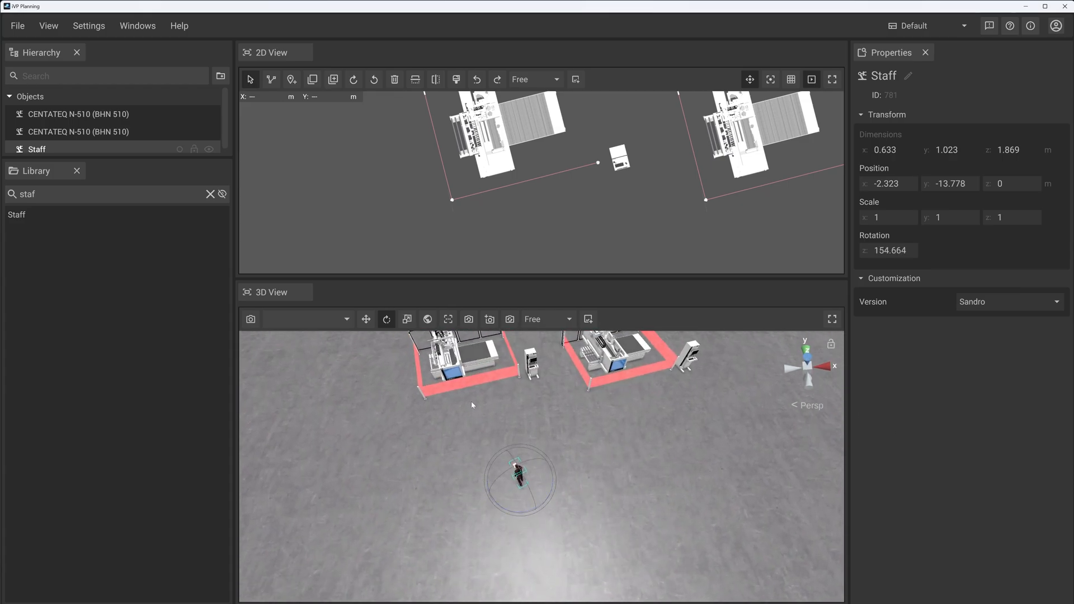
Duplicate the staff figure repeatedly in global space to form a row of ten along the X axis, ending at about X 1.9 m
{"action": "key", "text": "ctrl+d"}
{"action": "left_click", "coordinate": [430, 322]}
{"action": "key", "text": "w"}
{"action": "left_click_drag", "start_coordinate": [551, 482], "coordinate": [602, 478]}
{"action": "key", "text": "ctrl+d"}
{"action": "key", "text": "ctrl+d"}
{"action": "left_click_drag", "start_coordinate": [463, 453], "coordinate": [459, 482]}
{"action": "key", "text": "ctrl+d"}
Switch back to local space and select the last staff figure at the +X end of the row
{"action": "scroll", "coordinate": [541, 480], "scroll_direction": "down", "scroll_amount": 4}
{"action": "middle_click_drag", "start_coordinate": [542, 479], "coordinate": [528, 462]}
{"action": "left_click", "coordinate": [428, 320]}
{"action": "left_click", "coordinate": [553, 442]}
{"action": "left_click", "coordinate": [565, 442]}
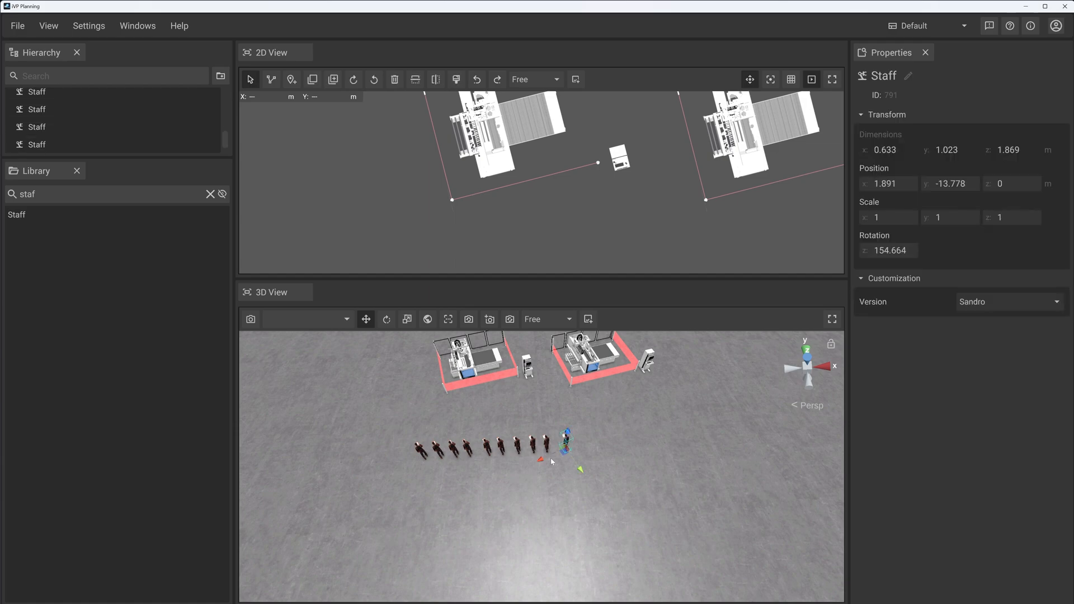
{"action": "left_click_drag", "start_coordinate": [565, 442], "coordinate": [444, 468]}
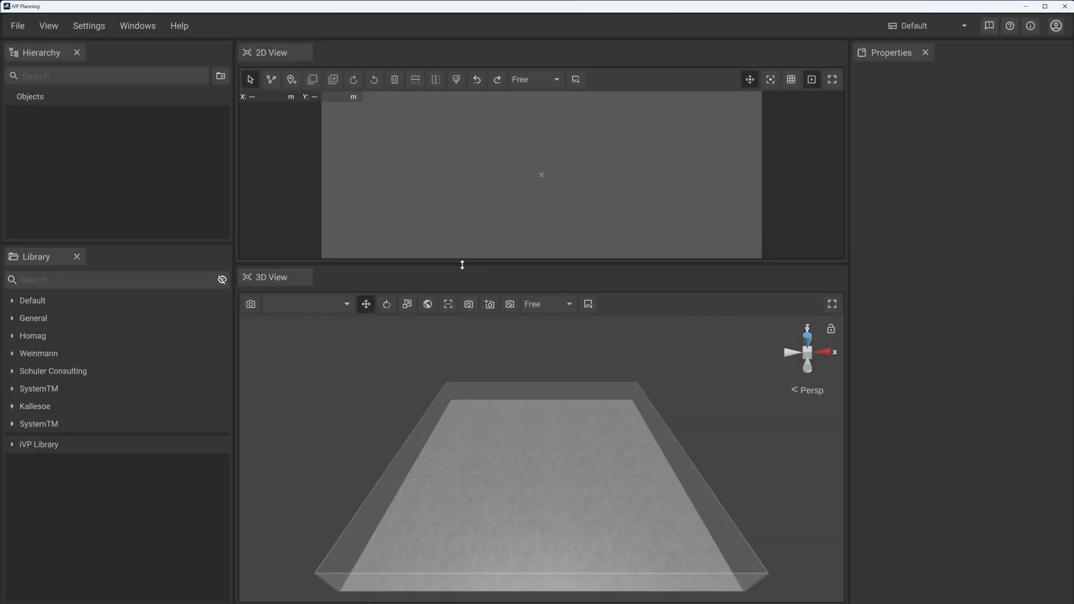
Enlarge the 2D view and draw a closed four-point path about 31.8 m by 23.9 m left of the layout centre
{"action": "left_click_drag", "start_coordinate": [462, 265], "coordinate": [462, 343]}
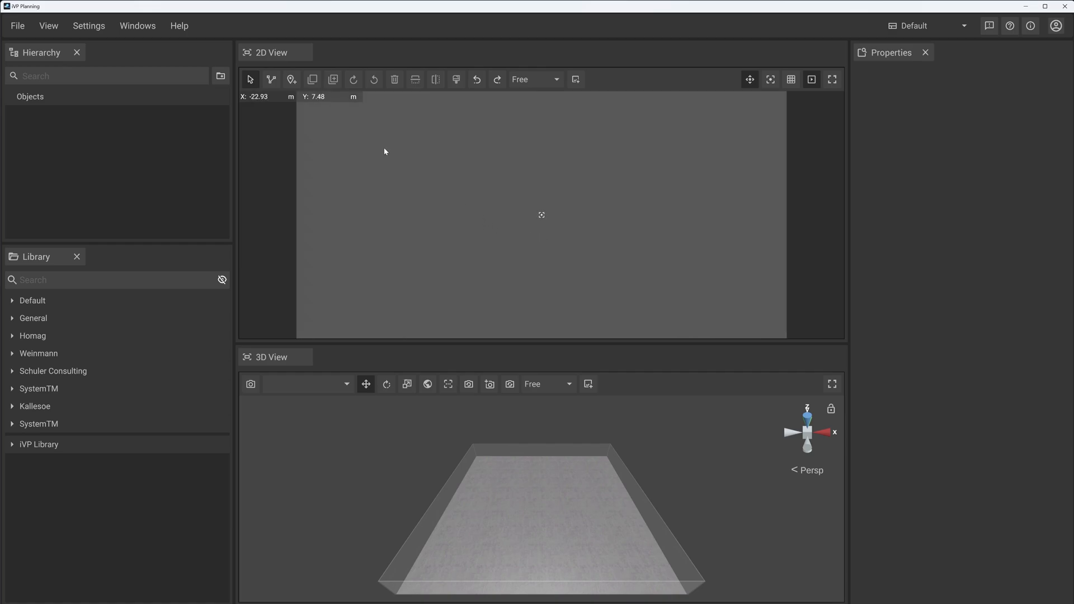
{"action": "left_click", "coordinate": [272, 79]}
{"action": "left_click", "coordinate": [413, 167]}
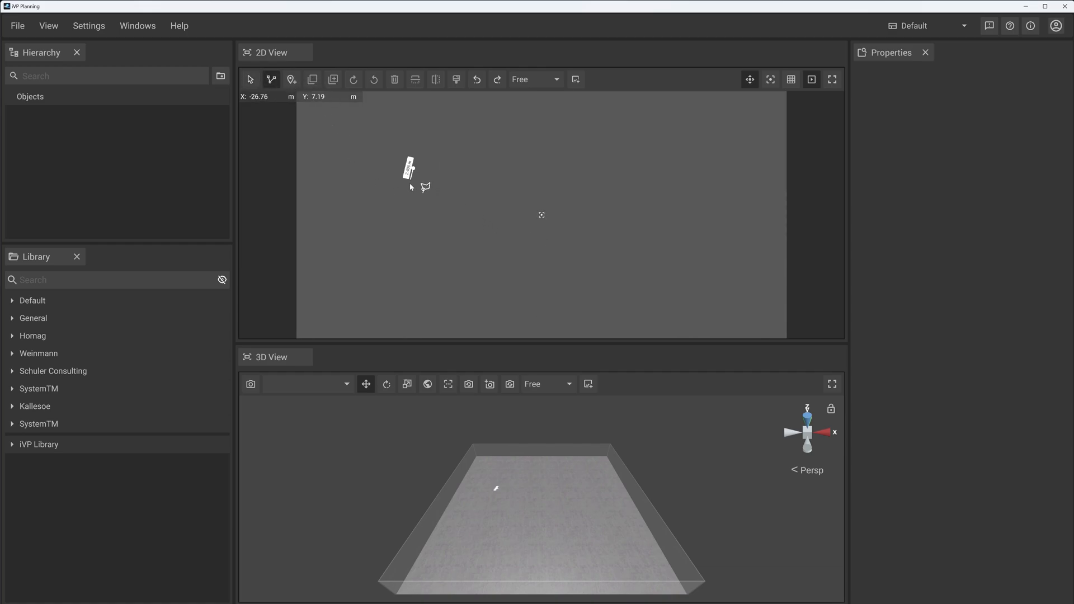
{"action": "left_click", "coordinate": [369, 279]}
{"action": "left_click", "coordinate": [526, 269]}
{"action": "left_click", "coordinate": [519, 161]}
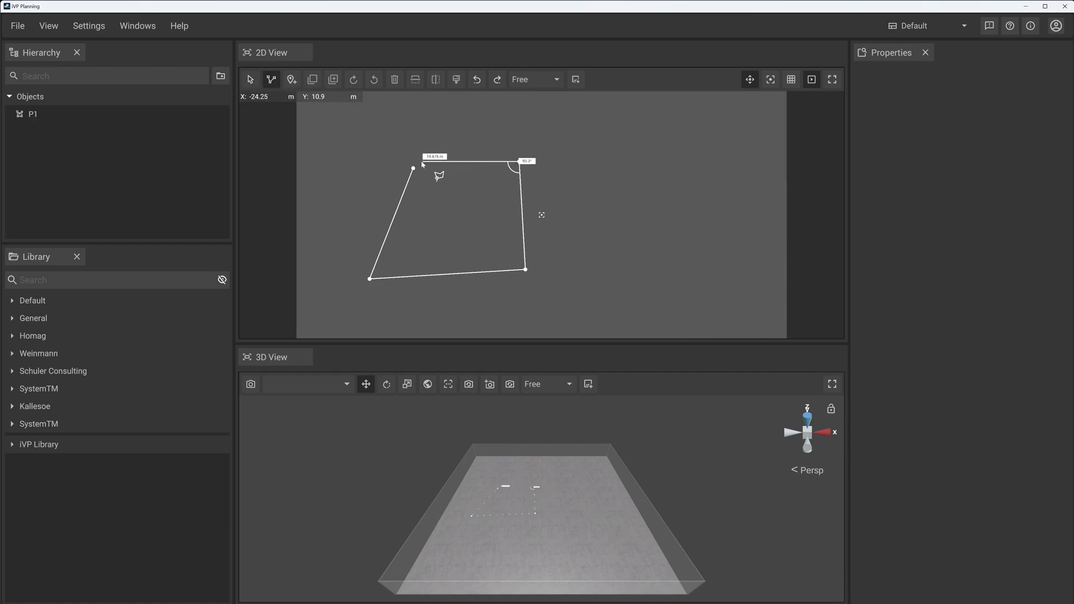
{"action": "left_click", "coordinate": [414, 168]}
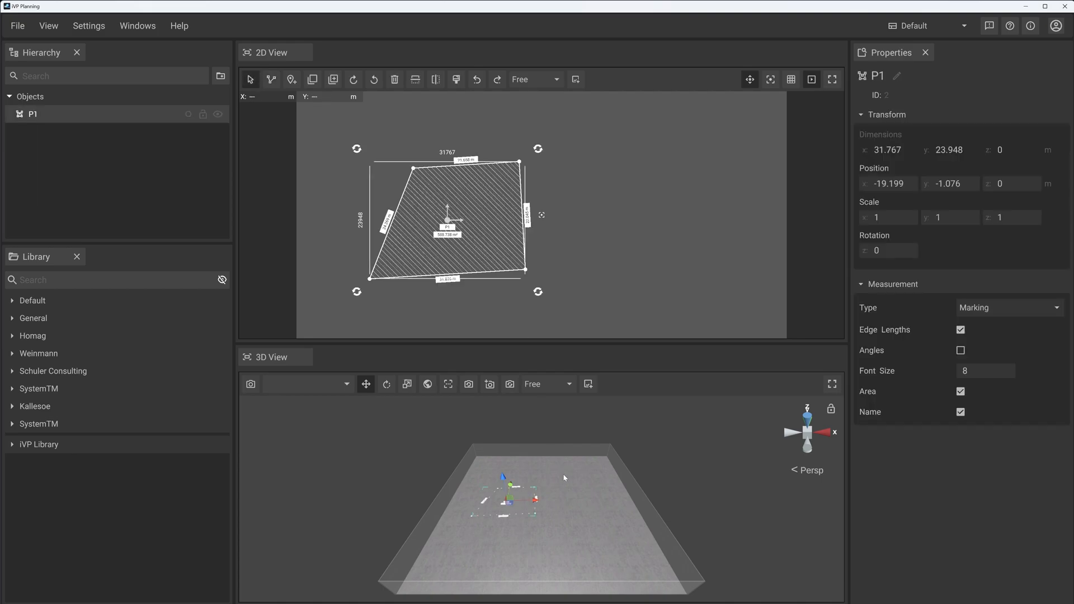
Select the shape's lower-right corner point and widen the properties area so its point settings are easier to read
{"action": "scroll", "coordinate": [542, 271], "scroll_direction": "up", "scroll_amount": 2}
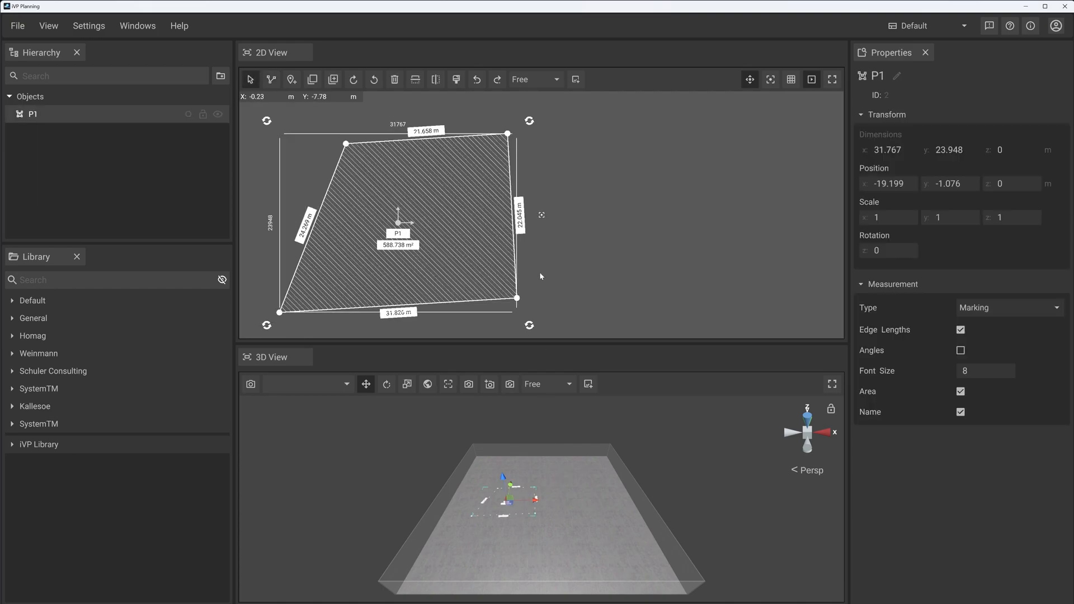
{"action": "left_click", "coordinate": [530, 299]}
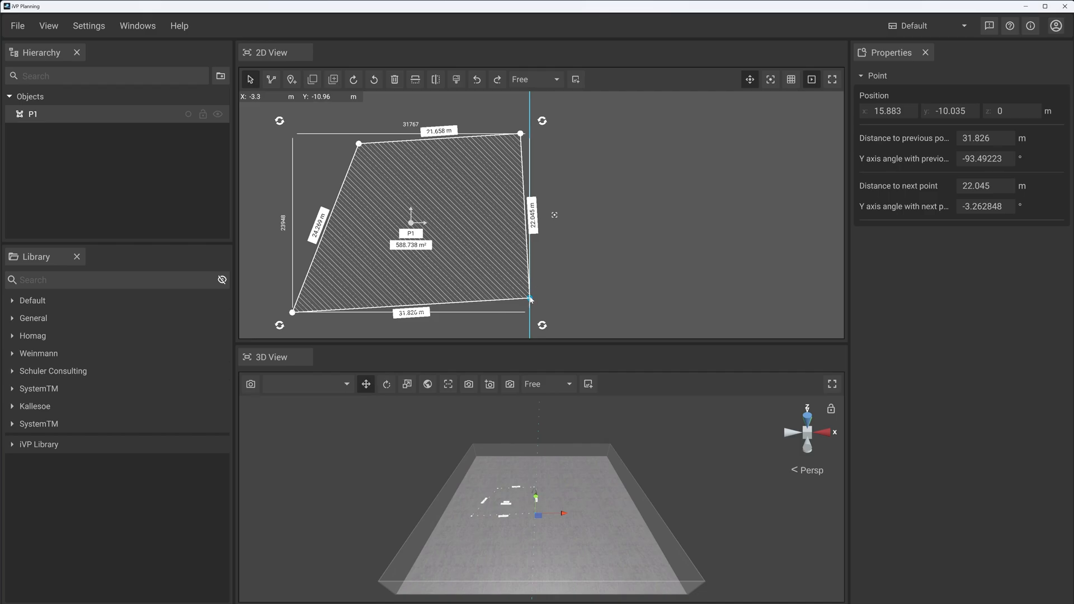
{"action": "scroll", "coordinate": [595, 283], "scroll_direction": "down", "scroll_amount": 3}
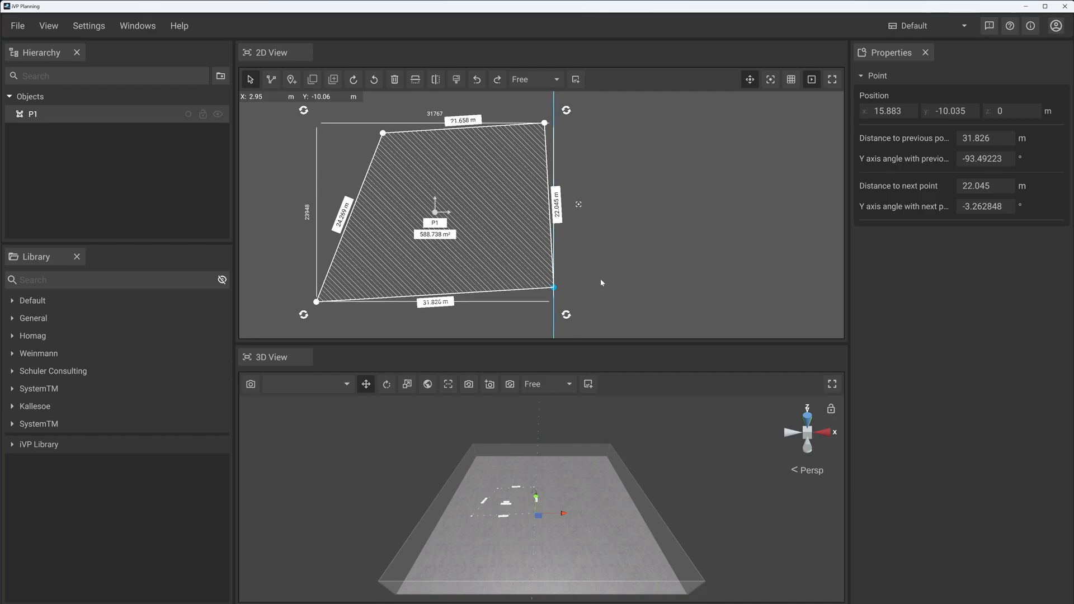
{"action": "scroll", "coordinate": [556, 176], "scroll_direction": "down", "scroll_amount": 1}
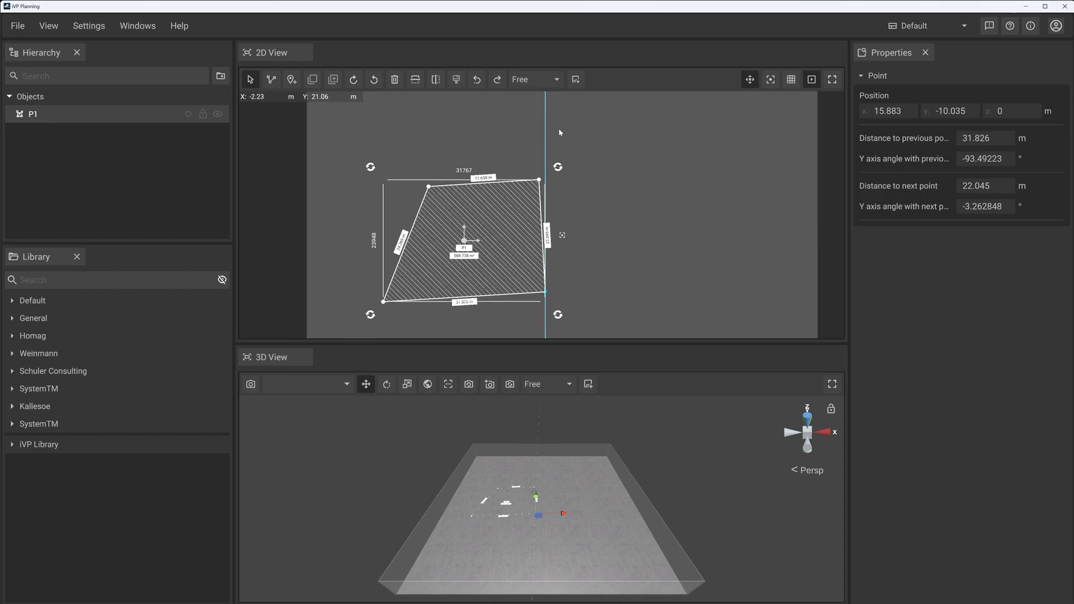
{"action": "scroll", "coordinate": [548, 140], "scroll_direction": "down", "scroll_amount": 3}
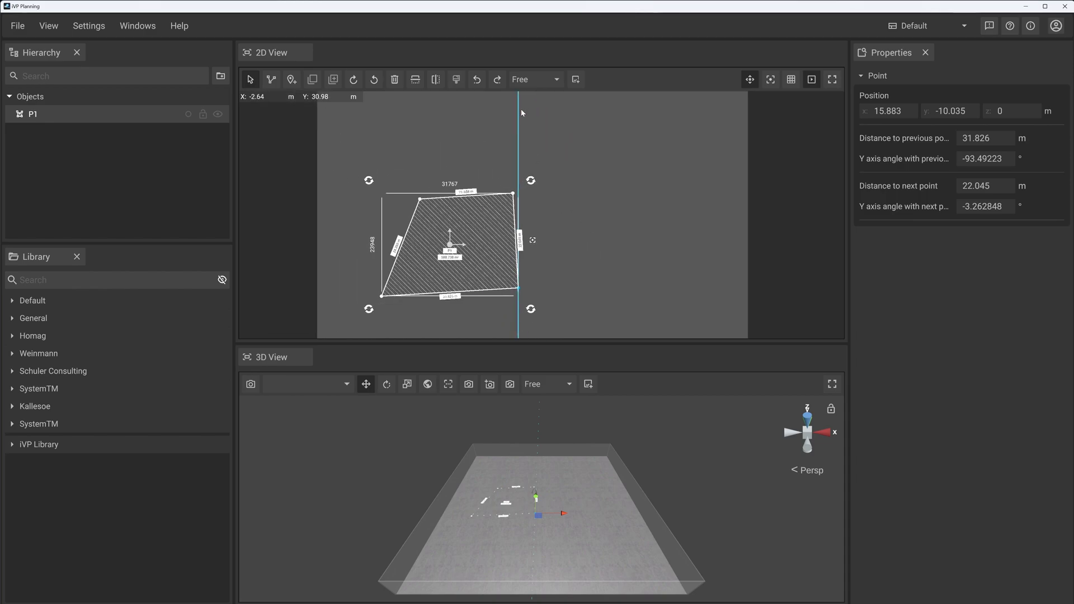
{"action": "scroll", "coordinate": [514, 112], "scroll_direction": "up", "scroll_amount": 3}
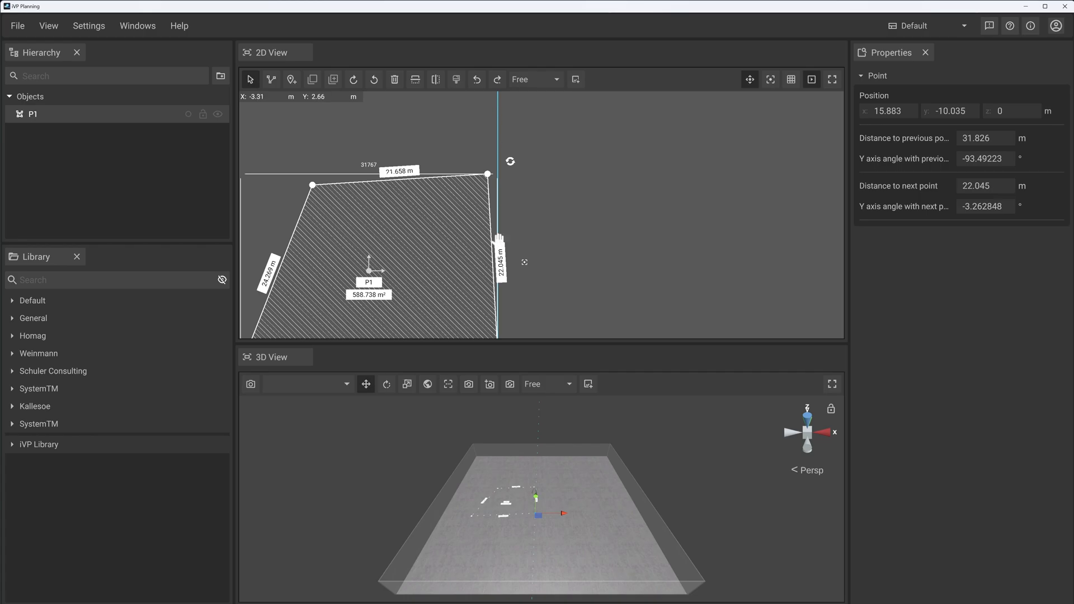
{"action": "middle_click_drag", "start_coordinate": [495, 237], "coordinate": [539, 161]}
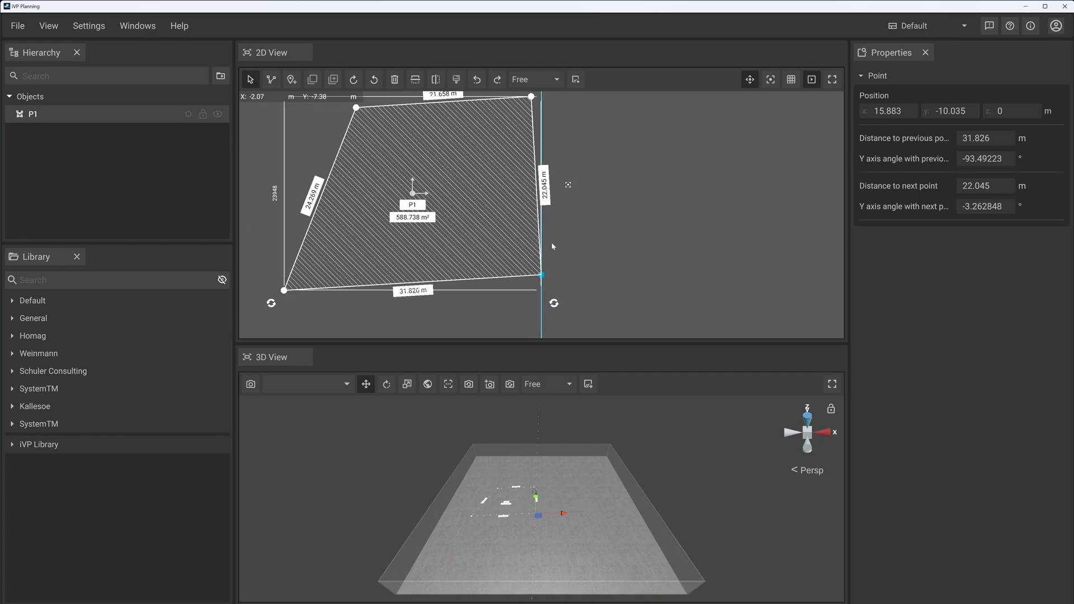
{"action": "middle_click_drag", "start_coordinate": [569, 254], "coordinate": [574, 260]}
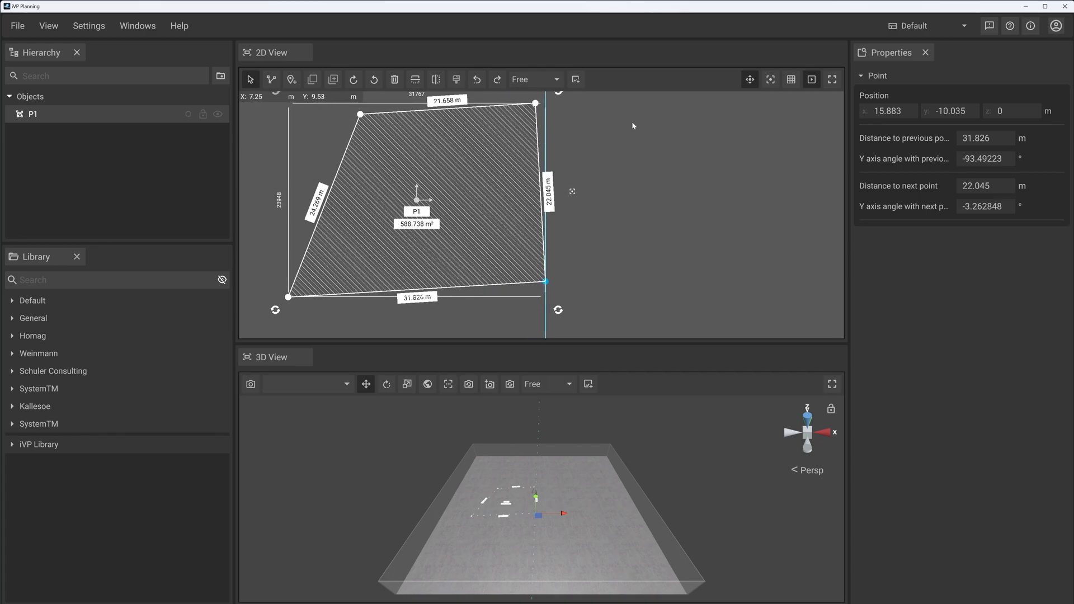
{"action": "middle_click_drag", "start_coordinate": [541, 199], "coordinate": [562, 220]}
{"action": "middle_click_drag", "start_coordinate": [566, 304], "coordinate": [545, 297]}
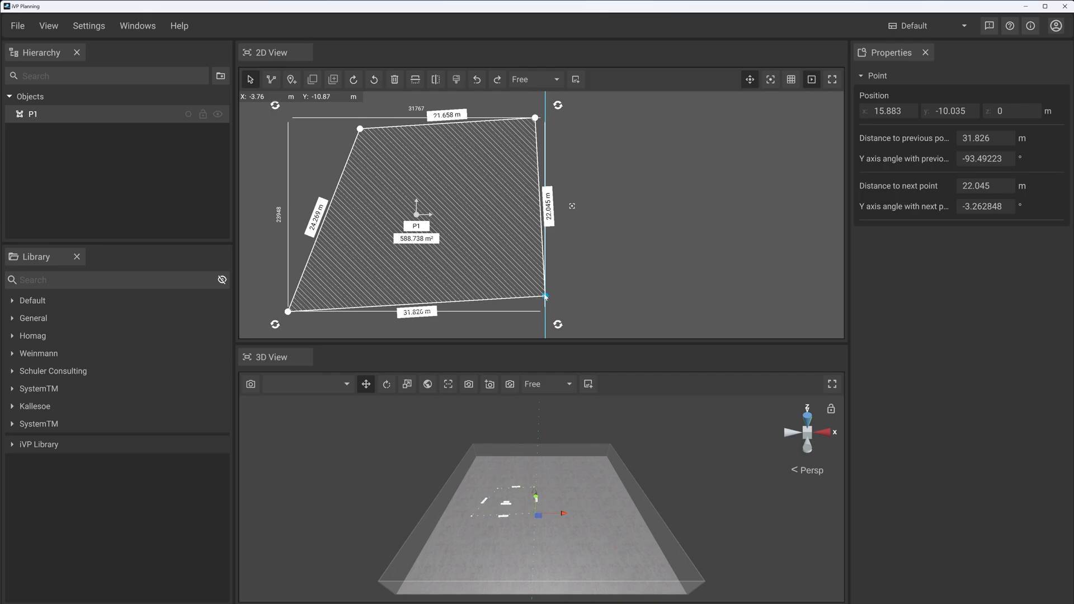
{"action": "left_click_drag", "start_coordinate": [848, 149], "coordinate": [801, 154]}
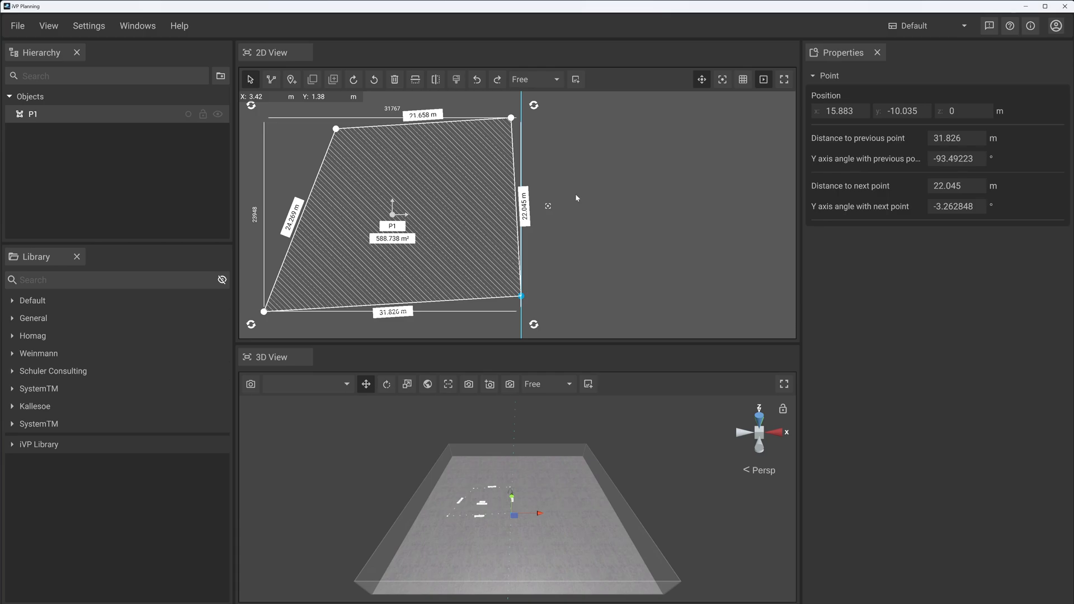
Set the lower-right corner's distance to the next point and distance to the previous point to 20 m each
{"action": "left_click", "coordinate": [958, 186]}
{"action": "type", "text": "20"}
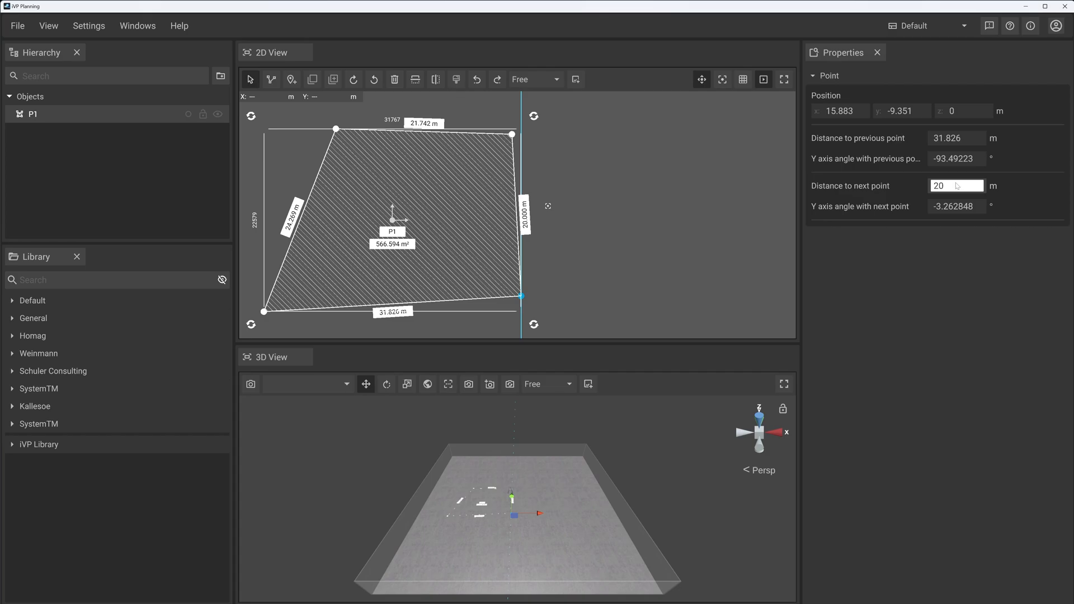
{"action": "left_click", "coordinate": [956, 138]}
{"action": "type", "text": "20"}
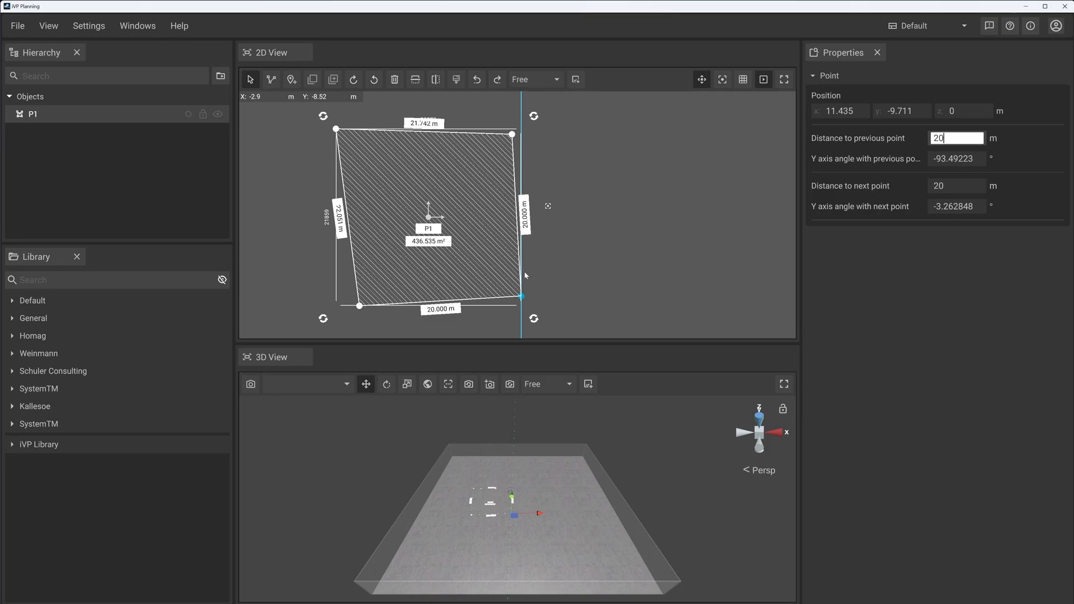
Try reducing the lower-right corner's distance to the previous point to 6.4 m, and restore it to 20 m
{"action": "left_click_drag", "start_coordinate": [856, 139], "coordinate": [522, 299]}
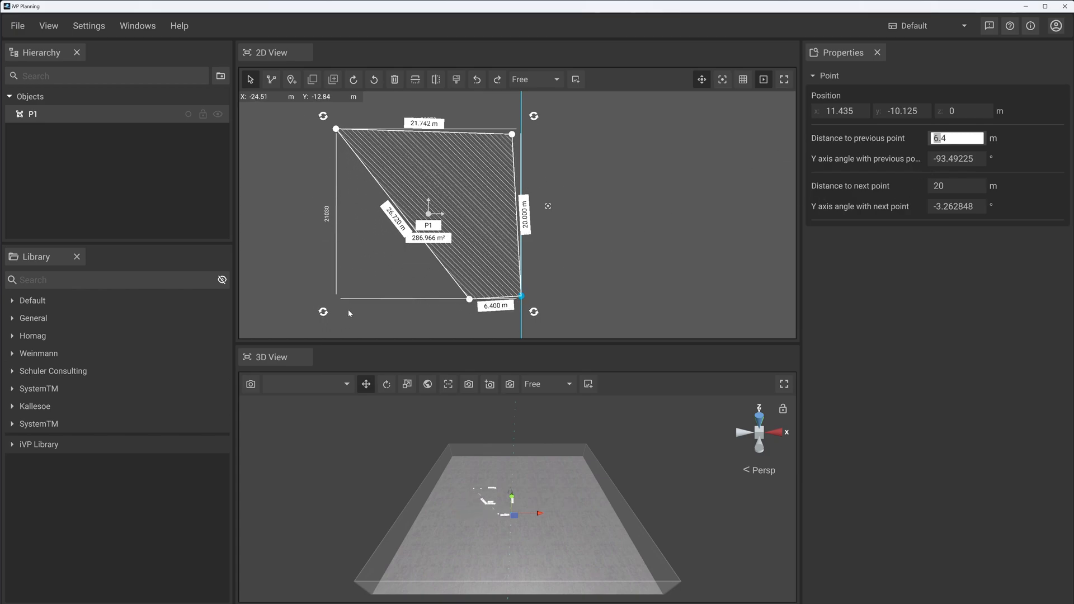
{"action": "left_click", "coordinate": [314, 324]}
{"action": "left_click", "coordinate": [983, 141]}
{"action": "type", "text": "20"}
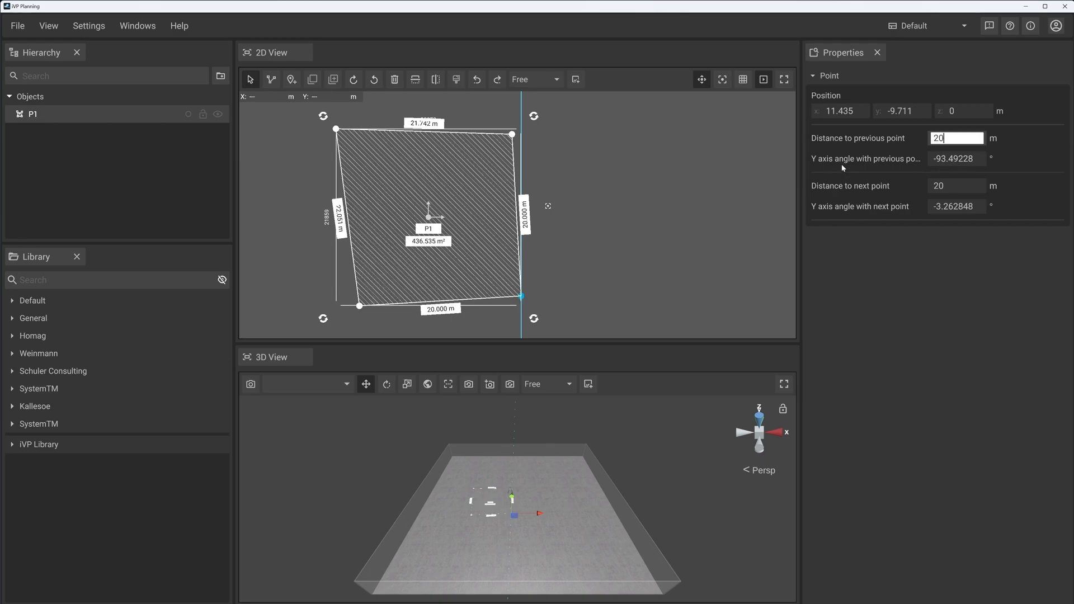
Set the lower-right corner's Y axis angle to -90° with the previous point and 0° with the next point
{"action": "left_click", "coordinate": [948, 161]}
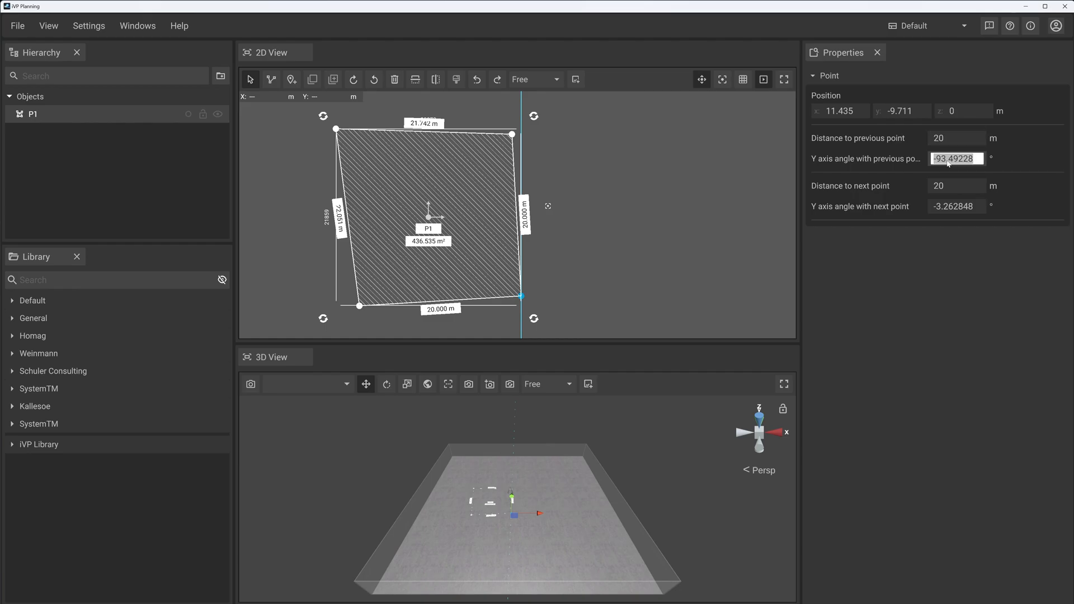
{"action": "type", "text": "-90"}
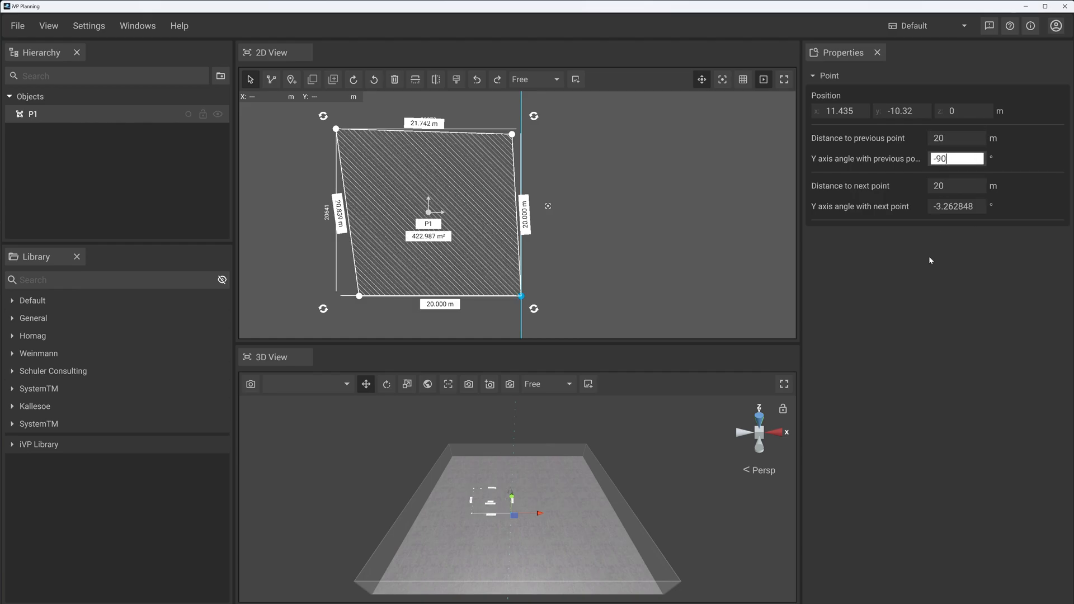
{"action": "left_click", "coordinate": [954, 206]}
{"action": "type", "text": "0"}
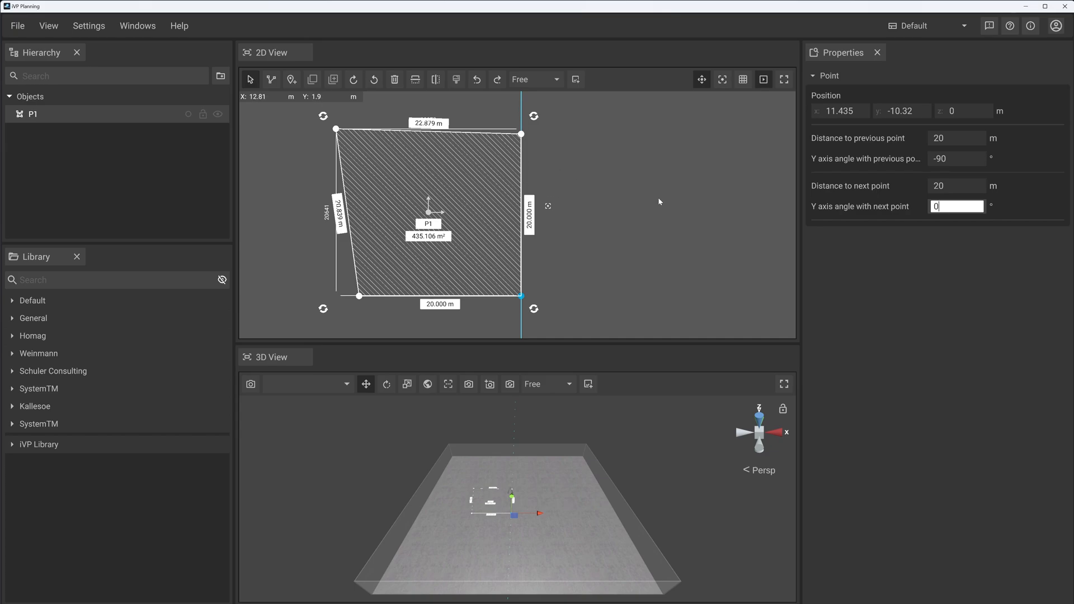
Try 43.4° and 45° for the lower-right corner's Y axis angle with the next point, and reset it to 0°
{"action": "left_click", "coordinate": [923, 259]}
{"action": "left_click_drag", "start_coordinate": [857, 206], "coordinate": [919, 206]}
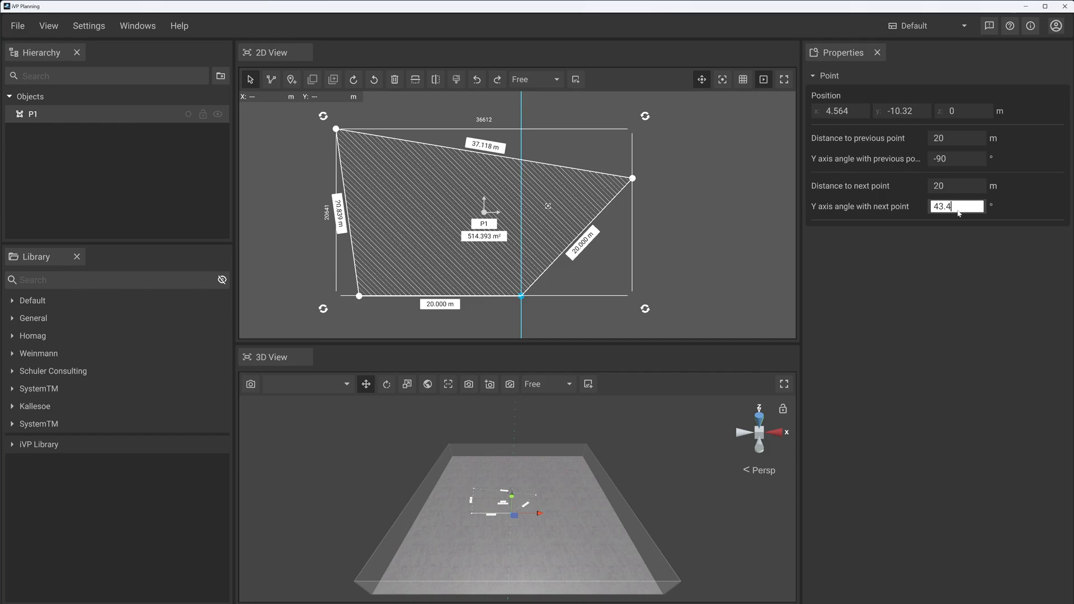
{"action": "key", "text": "BackSpace"}
{"action": "key", "text": "BackSpace"}
{"action": "key", "text": "BackSpace"}
{"action": "type", "text": "5"}
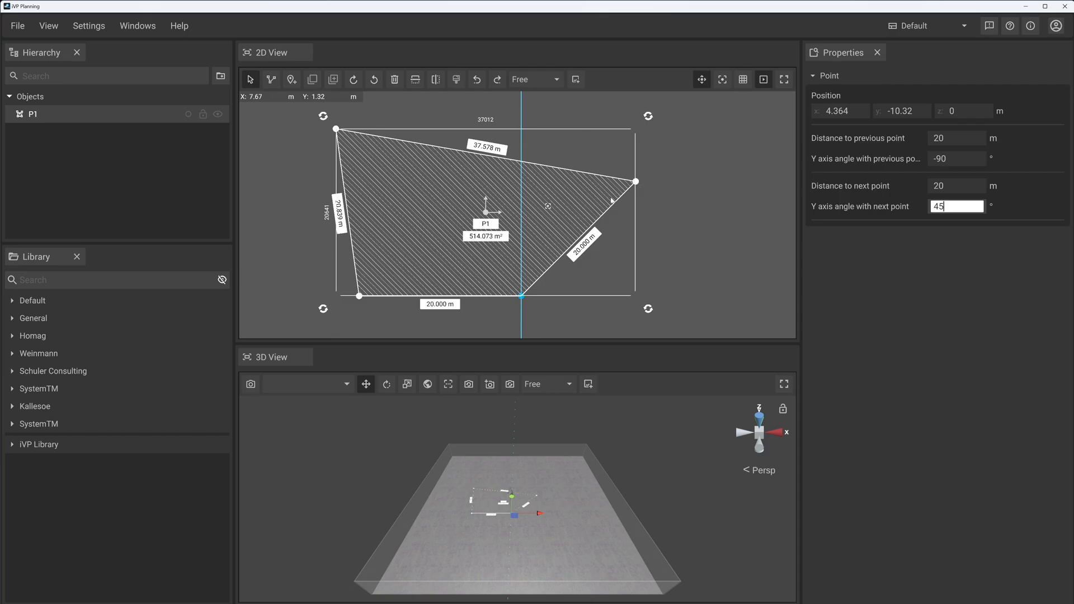
{"action": "key", "text": "BackSpace"}
{"action": "key", "text": "BackSpace"}
{"action": "type", "text": "0"}
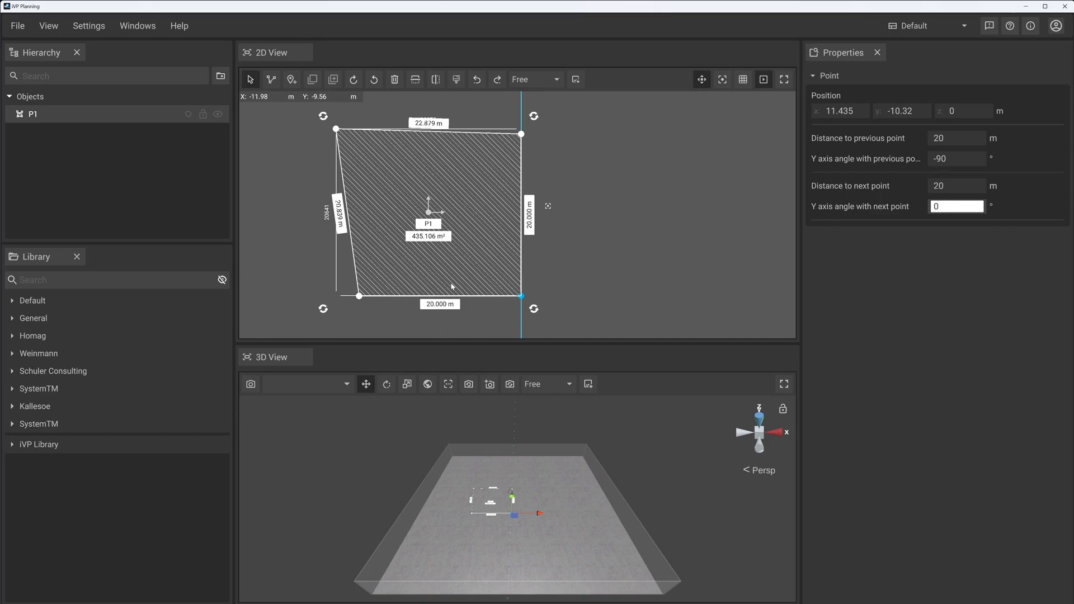
Select the upper-right corner point and set its distance to the next point to 20 m and that Y axis angle to -90°
{"action": "left_click", "coordinate": [588, 260]}
{"action": "left_click", "coordinate": [521, 295]}
{"action": "left_click", "coordinate": [520, 296]}
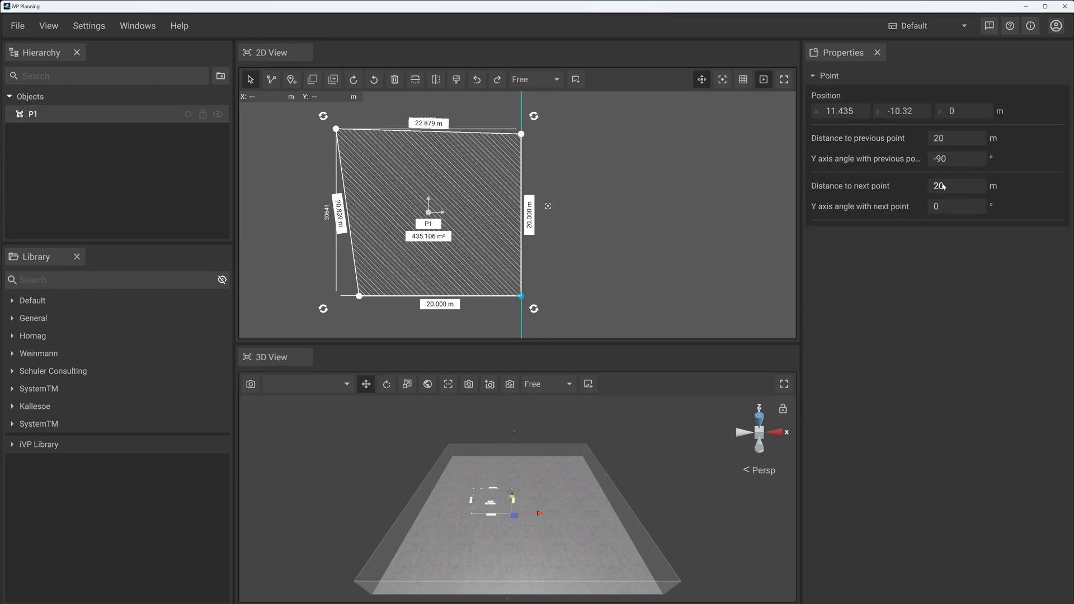
{"action": "left_click", "coordinate": [521, 134]}
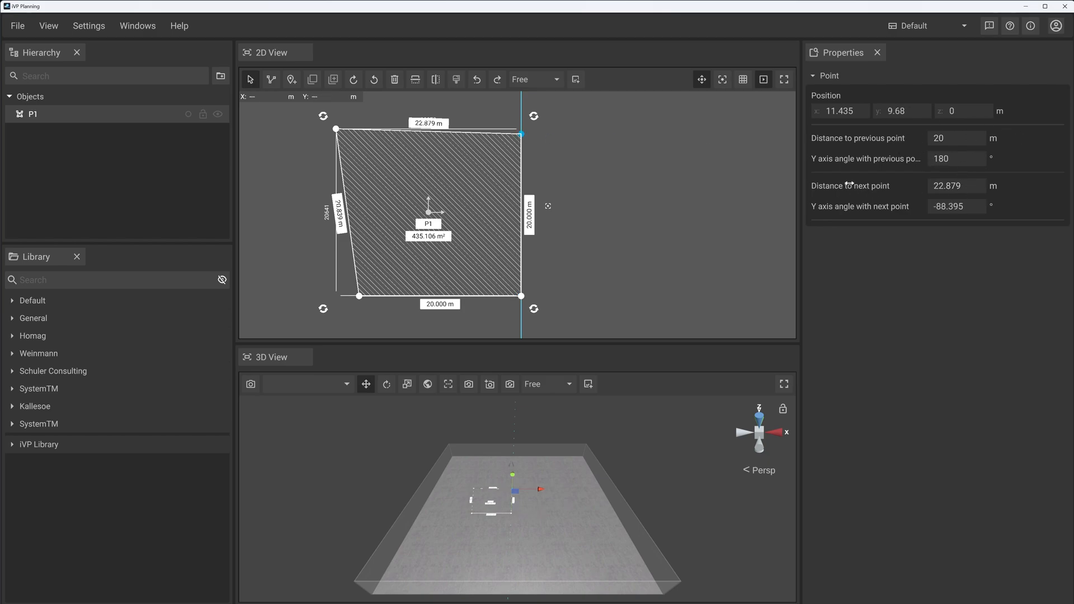
{"action": "left_click", "coordinate": [973, 193]}
{"action": "type", "text": "20"}
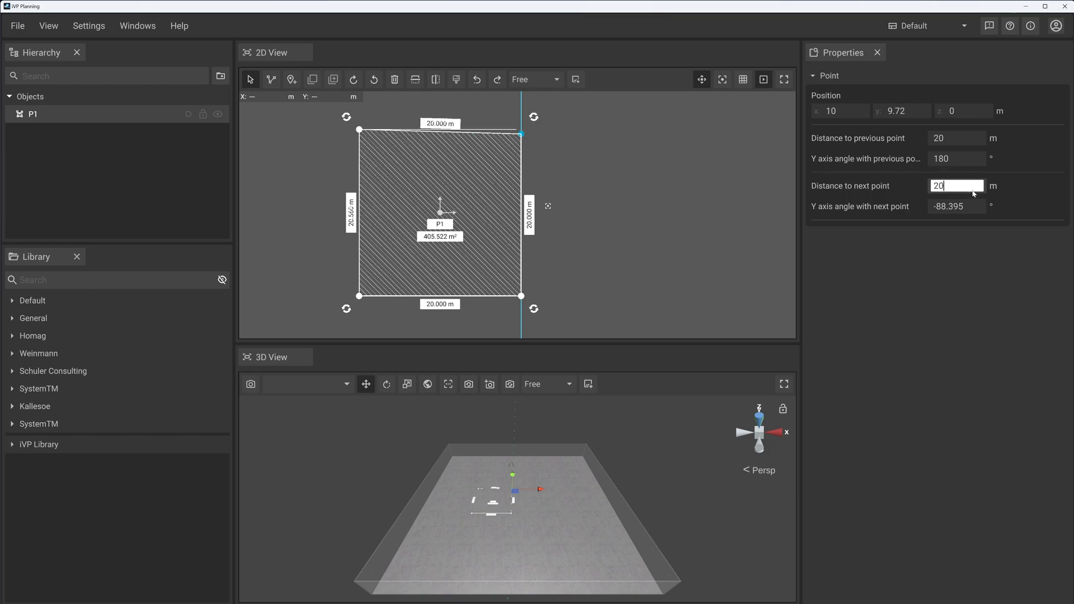
{"action": "left_click", "coordinate": [954, 209]}
{"action": "type", "text": "-90"}
{"action": "key", "text": "Return"}
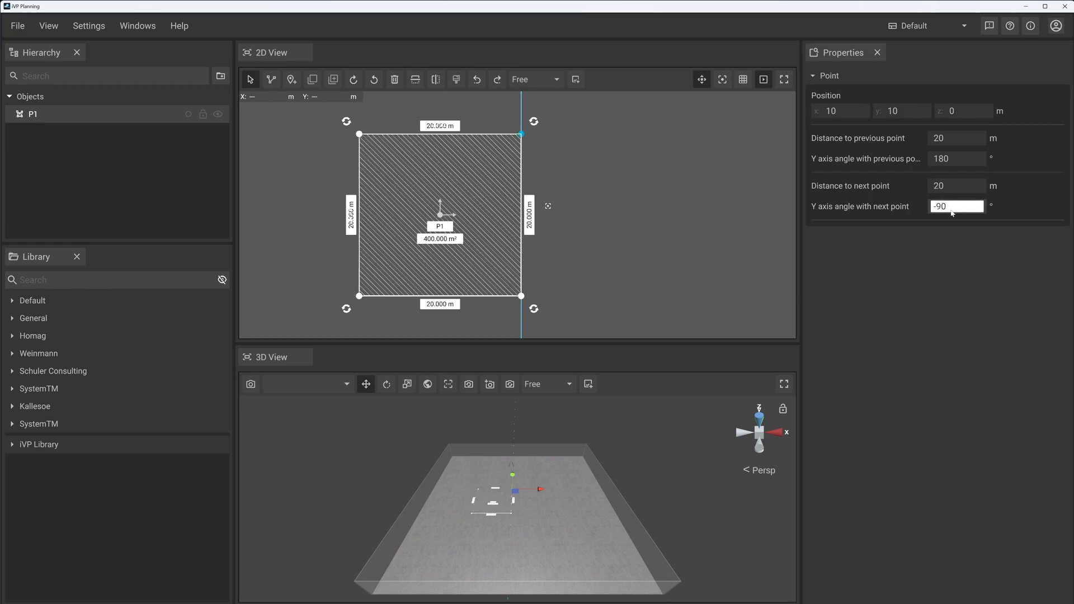
Select the square's upper-left corner and insert a new point on the left edge about 9.9 m below it
{"action": "left_click", "coordinate": [359, 135]}
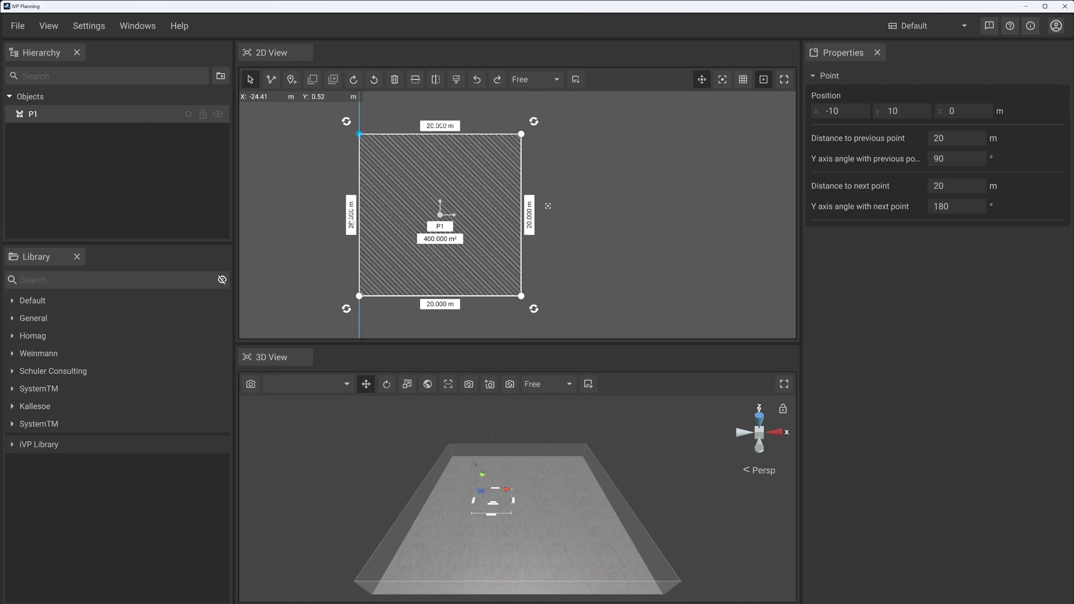
{"action": "middle_click_drag", "start_coordinate": [544, 261], "coordinate": [587, 265]}
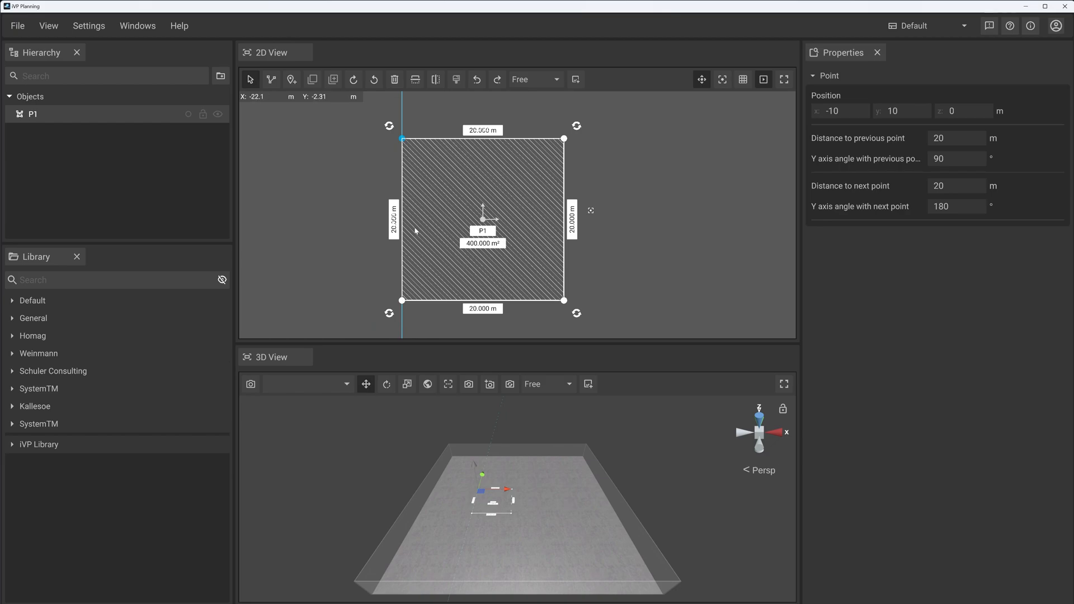
{"action": "middle_click_drag", "start_coordinate": [356, 249], "coordinate": [396, 254]}
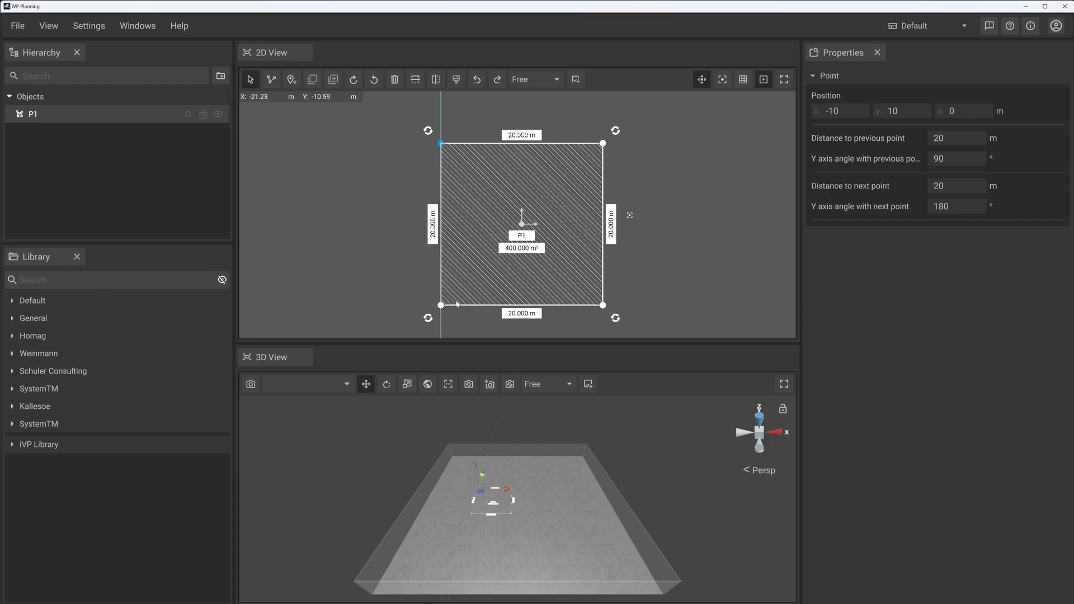
{"action": "right_click", "coordinate": [440, 227]}
{"action": "left_click", "coordinate": [454, 234]}
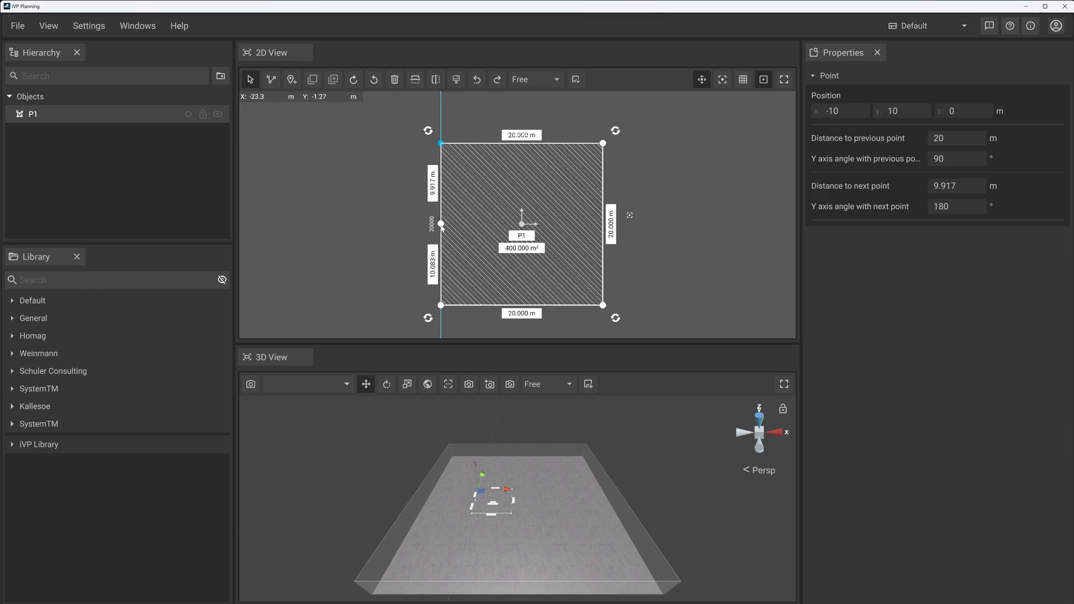
Try changing the upper-left corner's Y axis angle with the previous point to 93.9°, and restore it to 90°
{"action": "left_click", "coordinate": [441, 143]}
{"action": "left_click_drag", "start_coordinate": [902, 161], "coordinate": [917, 161]}
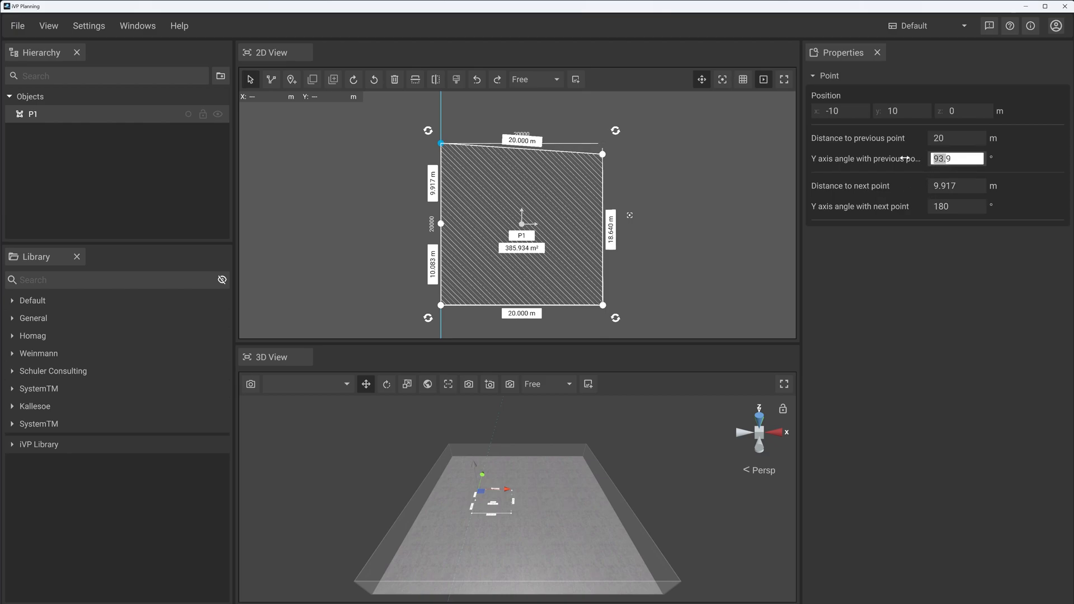
{"action": "type", "text": "0"}
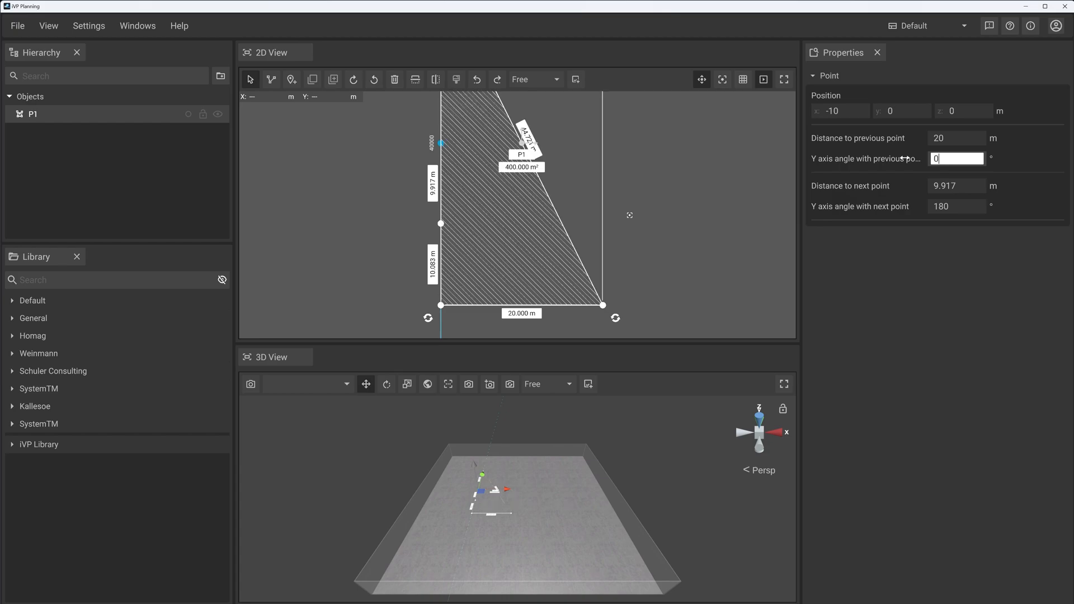
{"action": "key", "text": "Home"}
{"action": "type", "text": "9"}
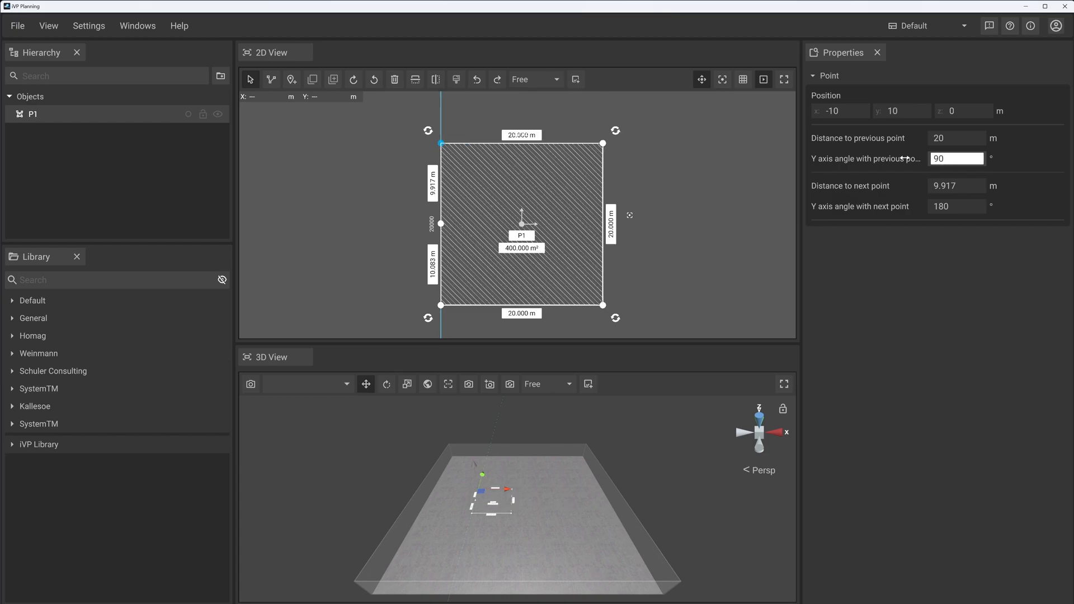
Set the upper-left corner's Y axis angle with the next point to -145° and its distance to the next point to 12 m
{"action": "left_click_drag", "start_coordinate": [902, 206], "coordinate": [1032, 205]}
{"action": "left_click", "coordinate": [949, 232]}
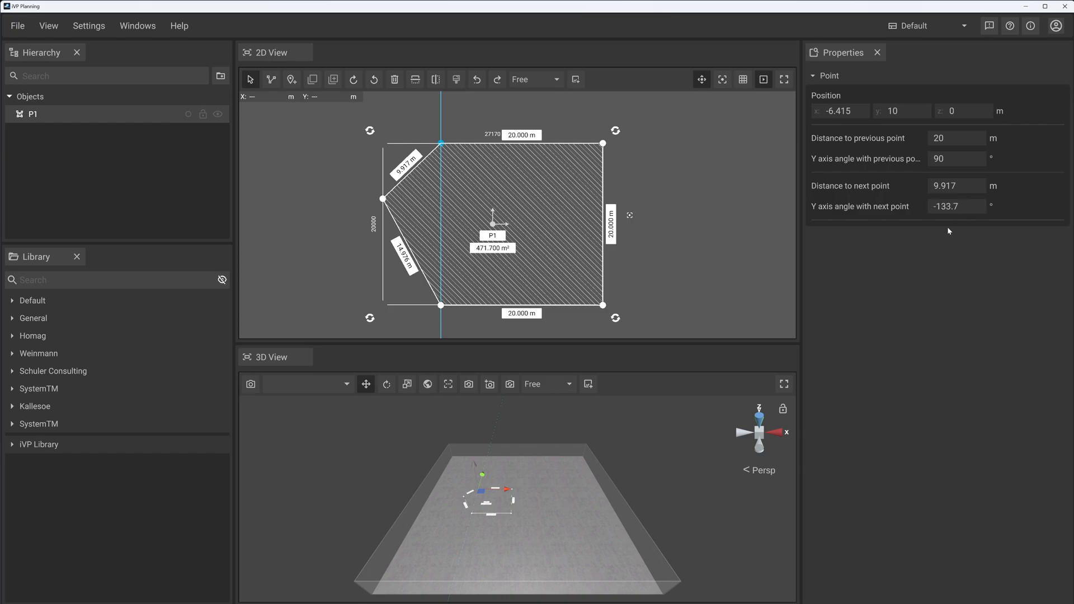
{"action": "double_click", "coordinate": [939, 208]}
{"action": "left_click", "coordinate": [976, 213]}
{"action": "key", "text": "ctrl+a"}
{"action": "type", "text": "-145"}
{"action": "left_click_drag", "start_coordinate": [944, 185], "coordinate": [895, 188]}
{"action": "type", "text": "12"}
{"action": "key", "text": "Return"}
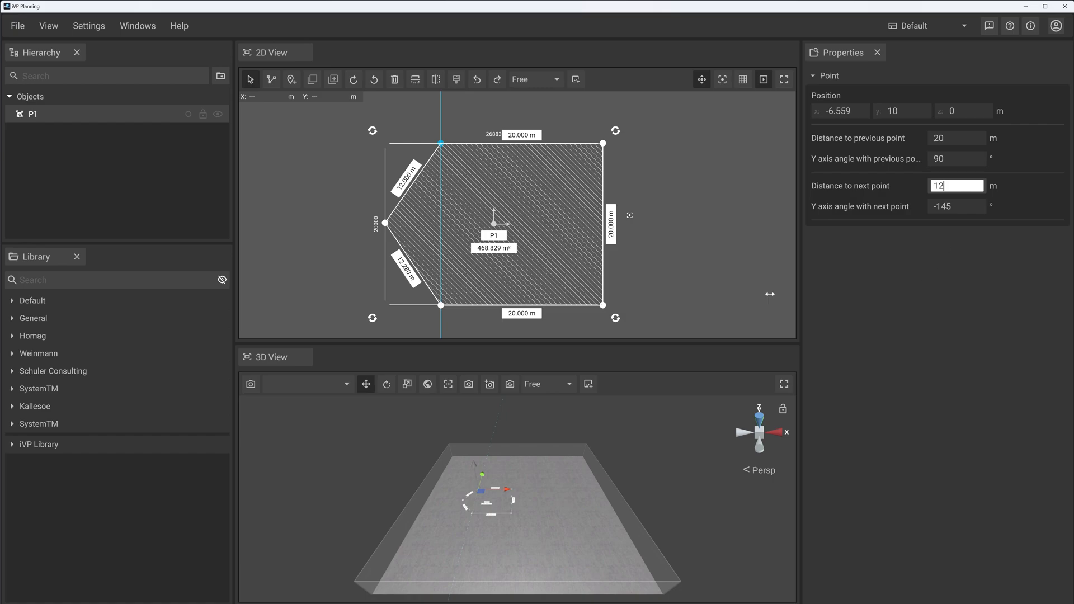
Select the shape's lower-left corner on the bottom edge and set its Y axis angle with the previous point to -35°
{"action": "left_click", "coordinate": [441, 306]}
{"action": "left_click", "coordinate": [972, 160]}
{"action": "type", "text": "-35"}
{"action": "left_click_drag", "start_coordinate": [907, 138], "coordinate": [912, 147]}
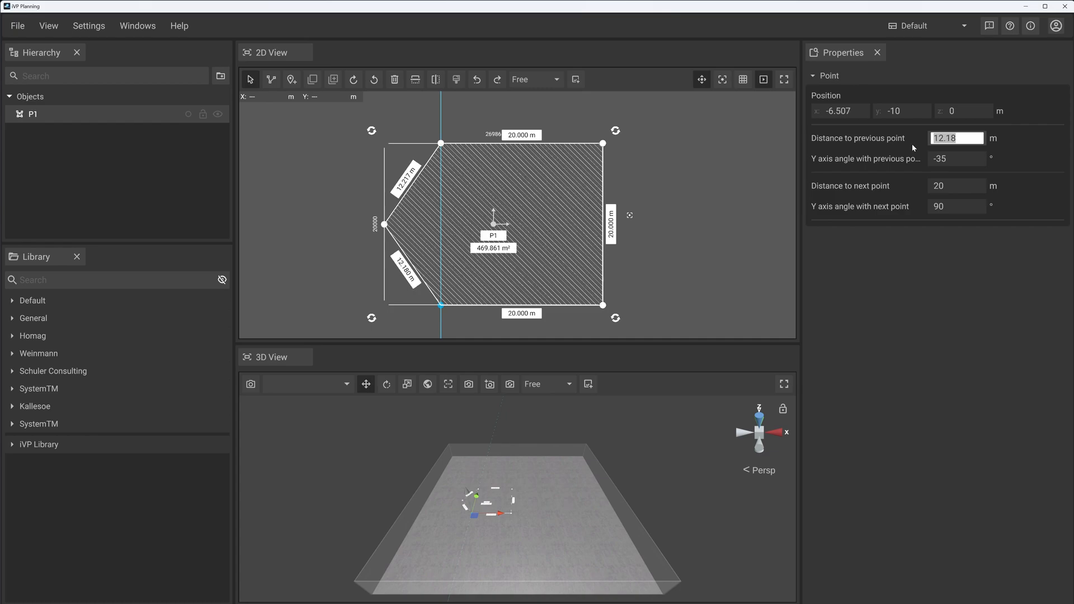
{"action": "left_click", "coordinate": [682, 232]}
{"action": "scroll", "coordinate": [671, 240], "scroll_direction": "down", "scroll_amount": 3}
{"action": "scroll", "coordinate": [656, 246], "scroll_direction": "up", "scroll_amount": 4}
{"action": "scroll", "coordinate": [657, 253], "scroll_direction": "down", "scroll_amount": 2}
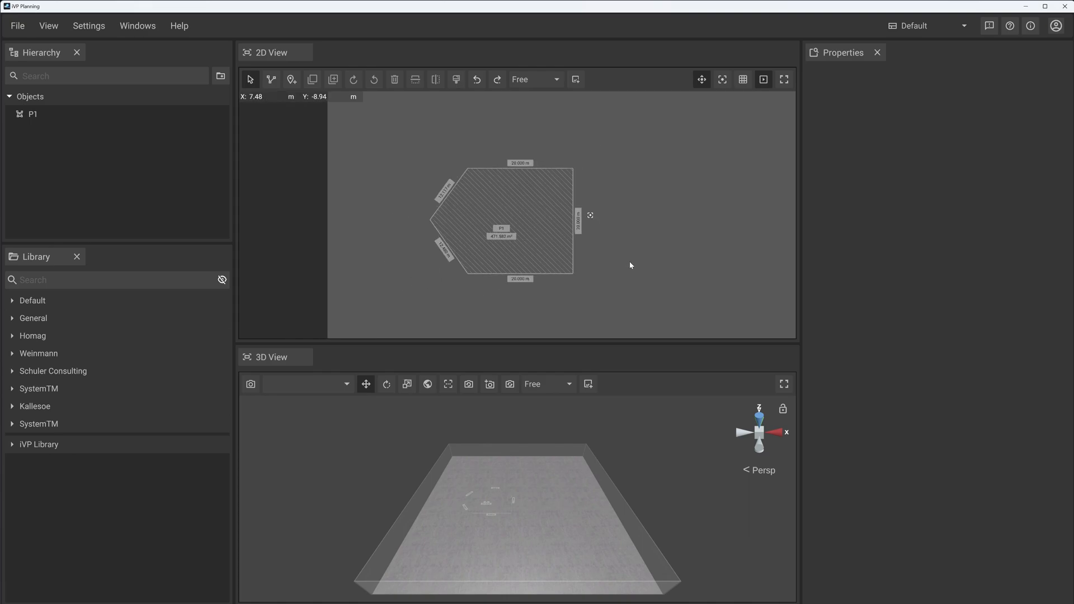
{"action": "left_click", "coordinate": [472, 275]}
{"action": "left_click", "coordinate": [468, 274]}
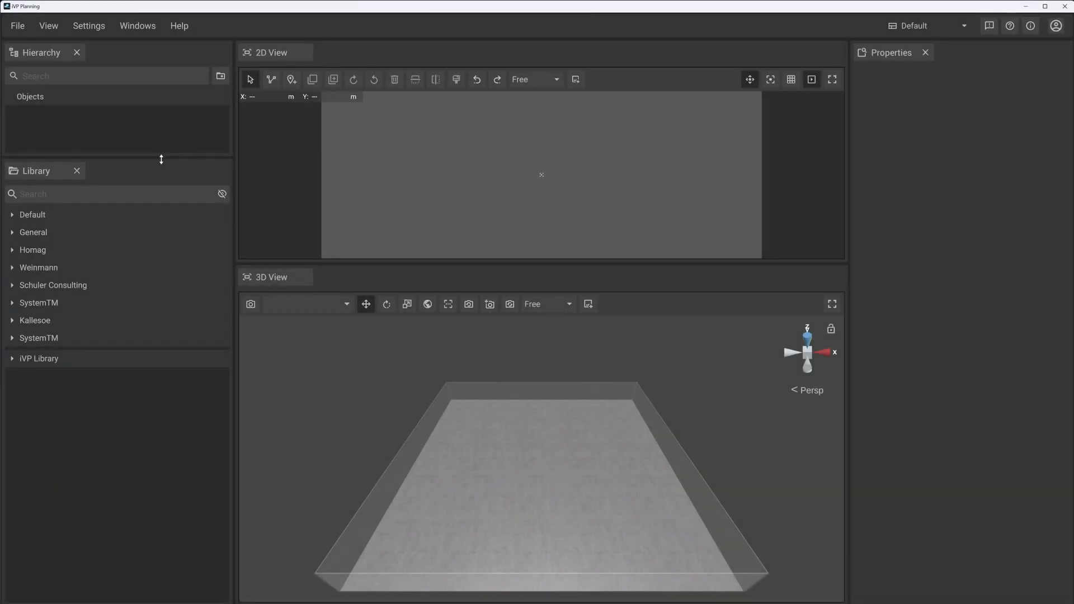
Make the Hierarchy area taller and bring up the library settings
{"action": "left_click_drag", "start_coordinate": [161, 159], "coordinate": [168, 243]}
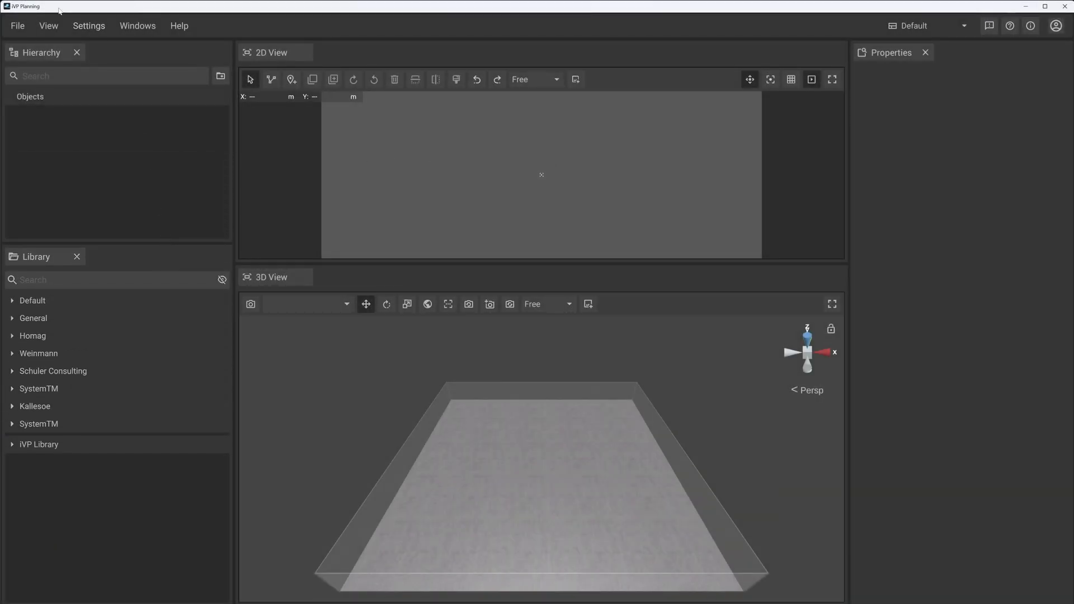
{"action": "left_click", "coordinate": [85, 27]}
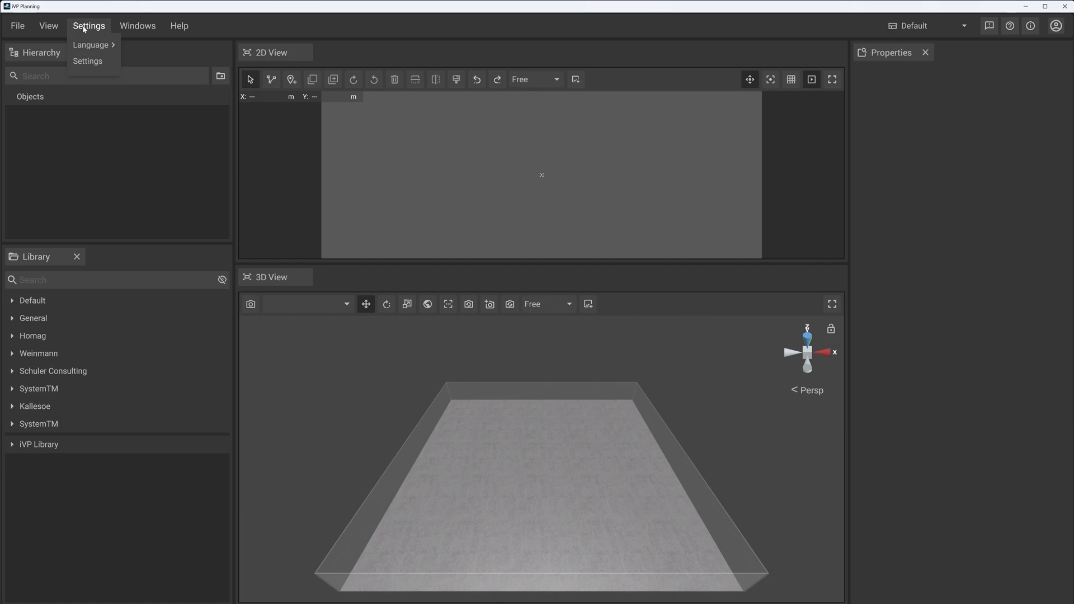
{"action": "left_click", "coordinate": [88, 63]}
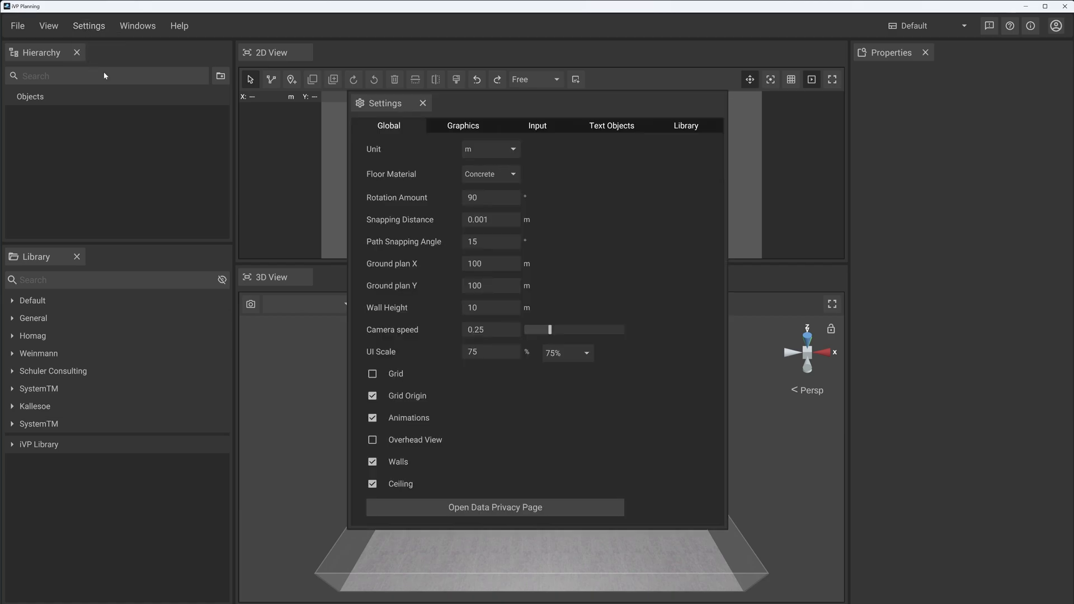
{"action": "left_click", "coordinate": [693, 127]}
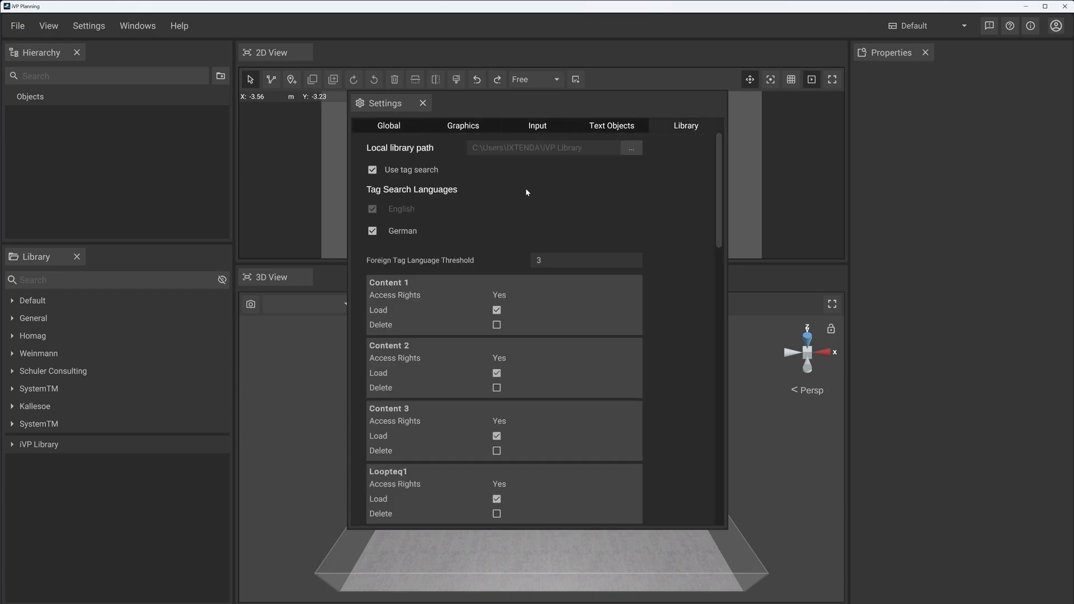
Examine the library content packages with their access rights, load and delete options
{"action": "scroll", "coordinate": [450, 306], "scroll_direction": "down", "scroll_amount": 1}
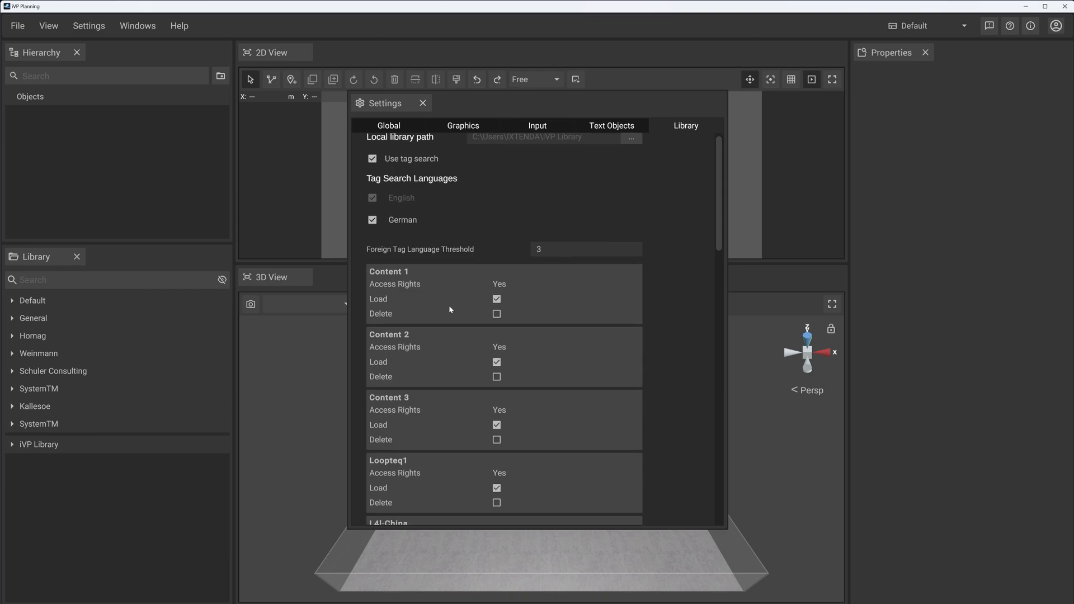
{"action": "scroll", "coordinate": [454, 313], "scroll_direction": "down", "scroll_amount": 8}
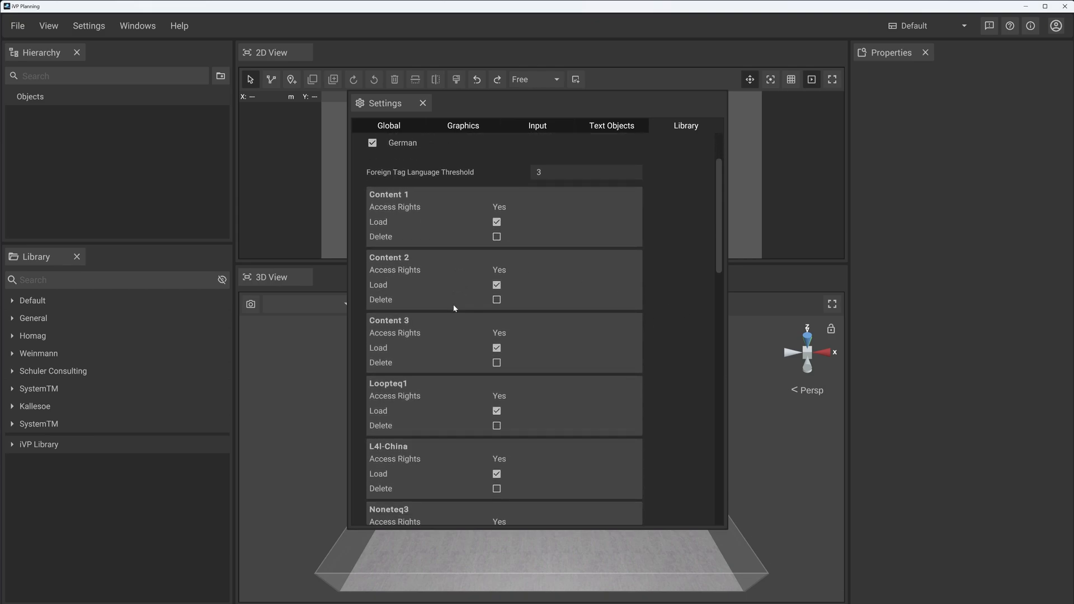
{"action": "scroll", "coordinate": [448, 307], "scroll_direction": "down", "scroll_amount": 10}
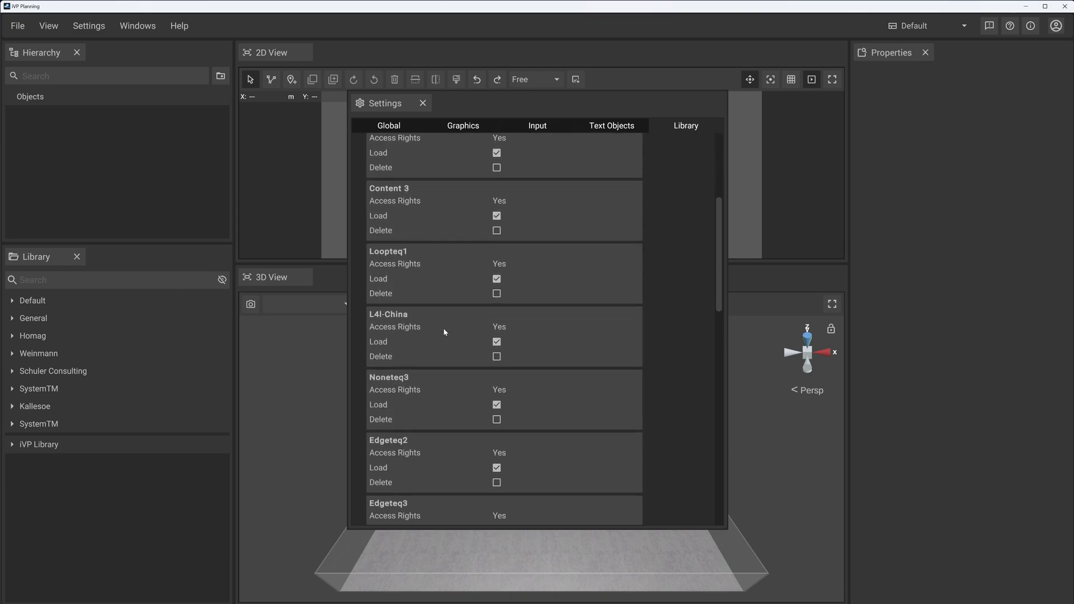
{"action": "scroll", "coordinate": [451, 344], "scroll_direction": "down", "scroll_amount": 15}
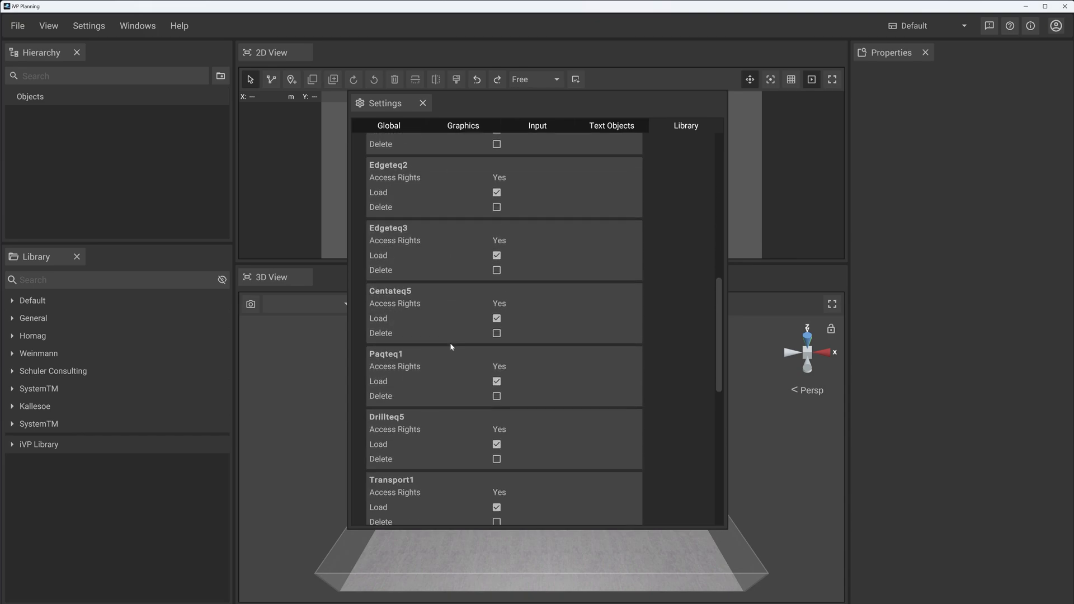
{"action": "scroll", "coordinate": [452, 358], "scroll_direction": "down", "scroll_amount": 4}
{"action": "scroll", "coordinate": [459, 379], "scroll_direction": "up", "scroll_amount": 15}
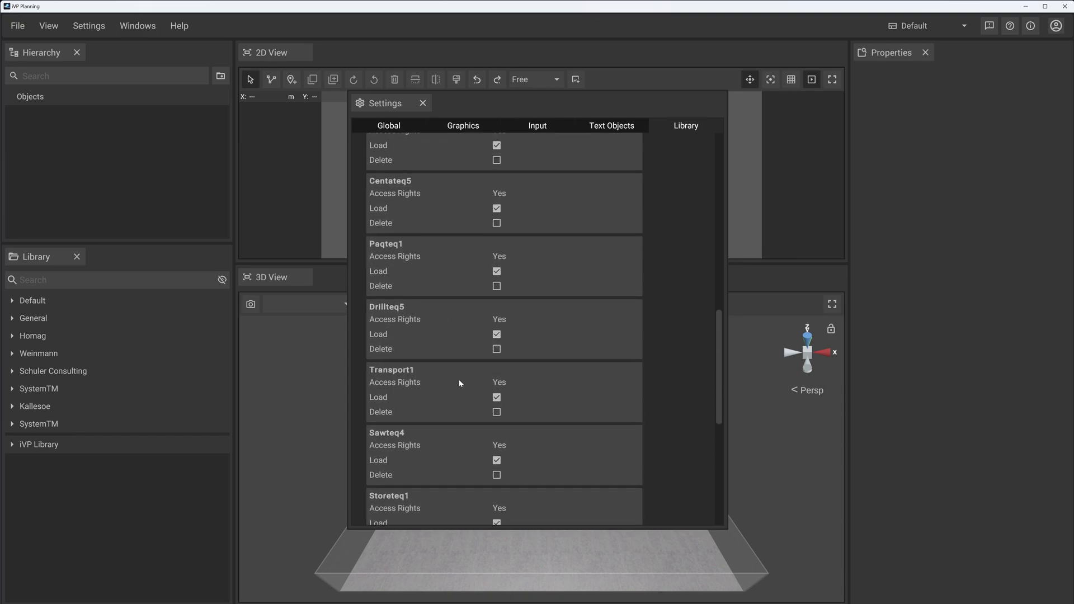
{"action": "scroll", "coordinate": [460, 383], "scroll_direction": "up", "scroll_amount": 20}
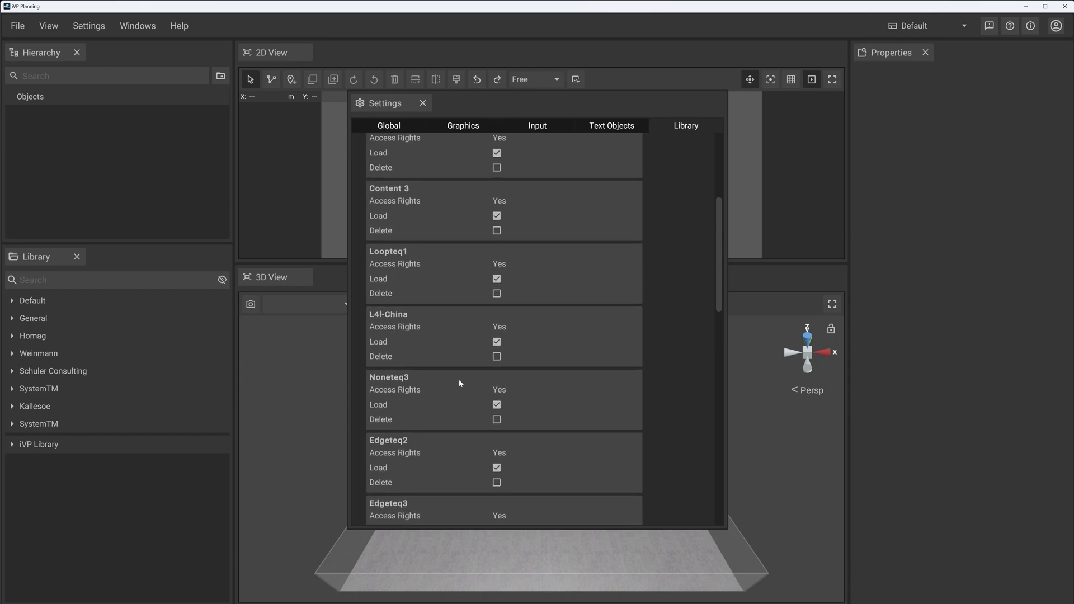
{"action": "scroll", "coordinate": [442, 369], "scroll_direction": "up", "scroll_amount": 2}
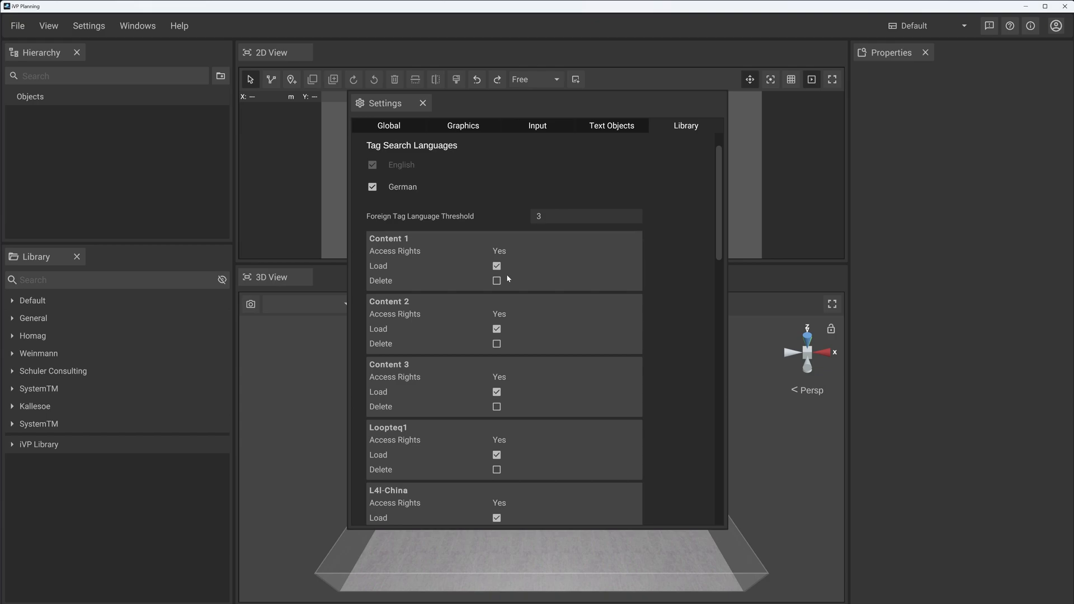
{"action": "scroll", "coordinate": [560, 314], "scroll_direction": "down", "scroll_amount": 3}
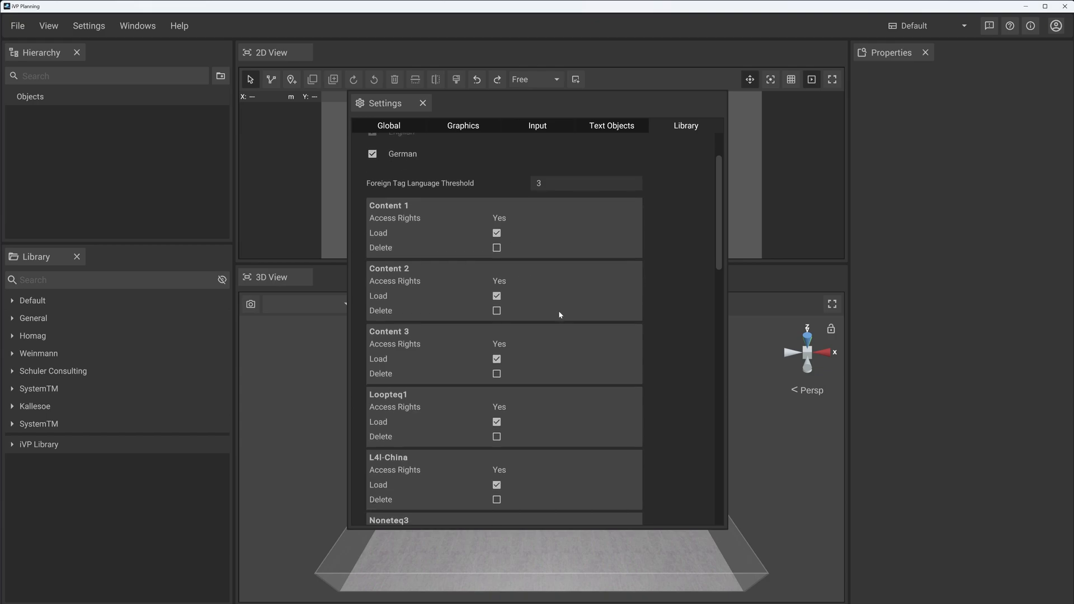
{"action": "scroll", "coordinate": [563, 347], "scroll_direction": "down", "scroll_amount": 10}
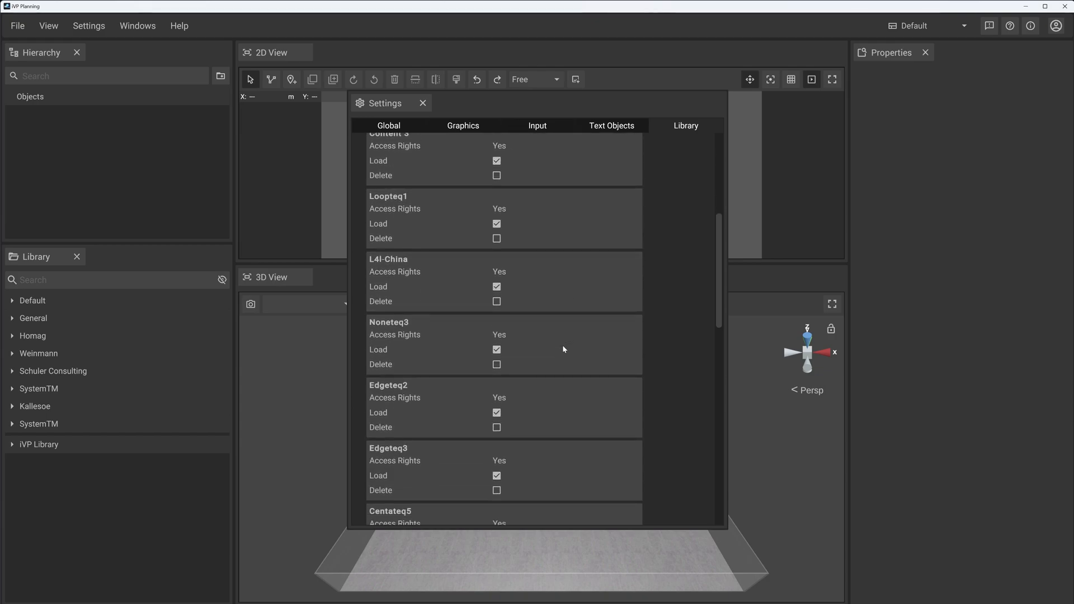
{"action": "scroll", "coordinate": [565, 351], "scroll_direction": "down", "scroll_amount": 5}
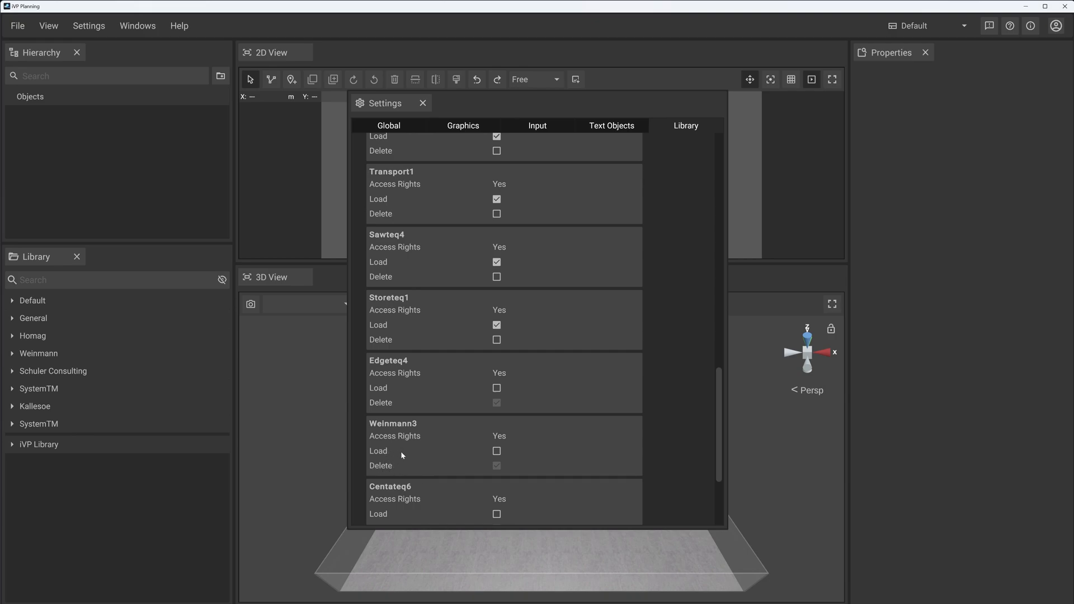
Mark the Storeteq1 library package for deletion and exclude it from loading
{"action": "scroll", "coordinate": [548, 439], "scroll_direction": "down", "scroll_amount": 1}
{"action": "scroll", "coordinate": [585, 368], "scroll_direction": "up", "scroll_amount": 2}
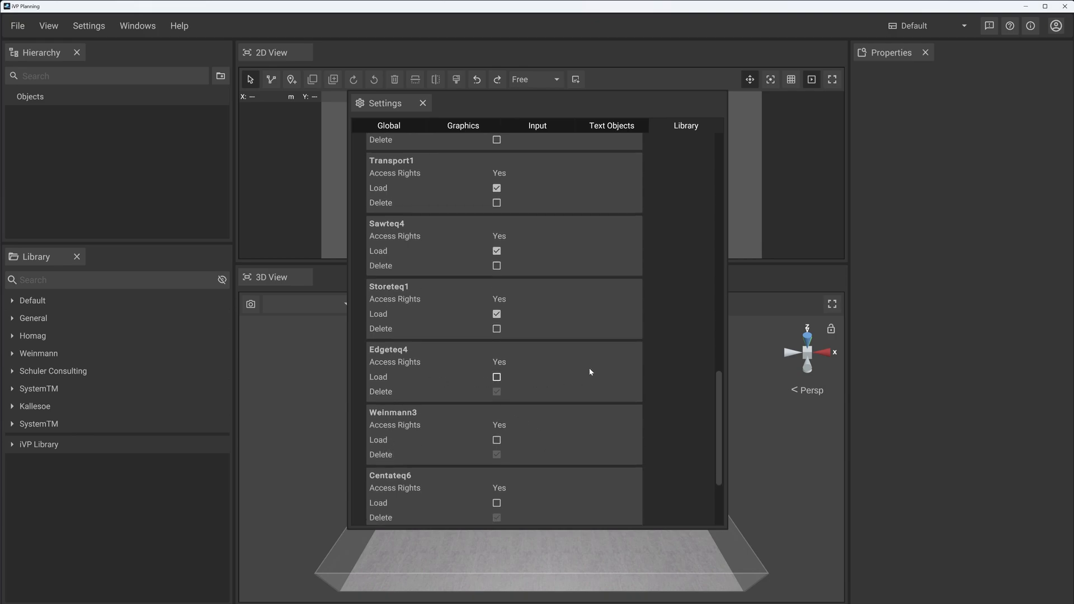
{"action": "left_click", "coordinate": [498, 363]}
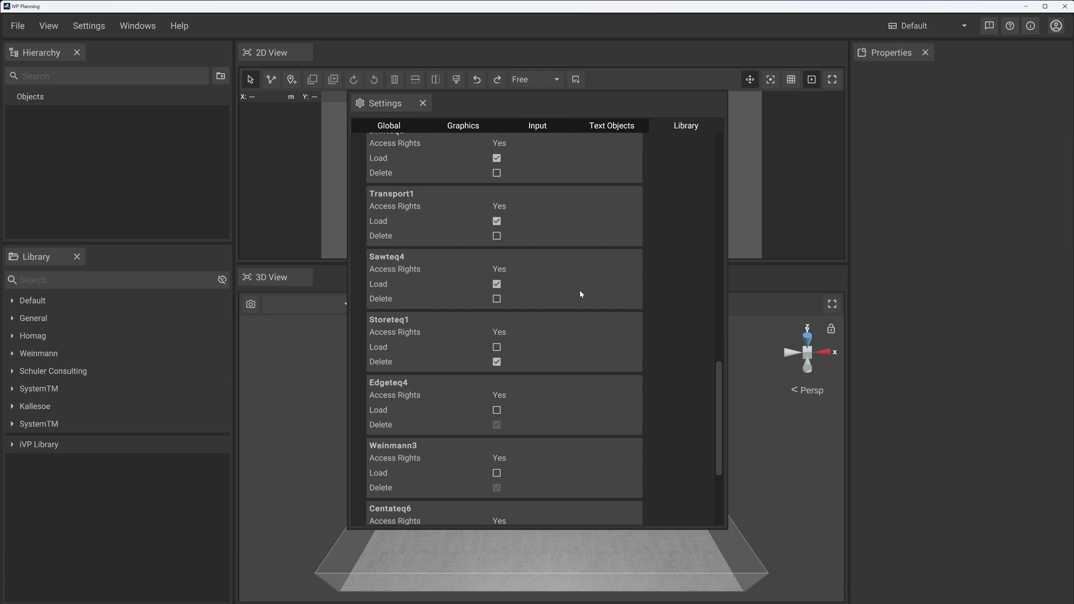
Review the load and delete options of all library packages, from Sawteq4 up to Content 1 and back down to Centateq6
{"action": "scroll", "coordinate": [559, 322], "scroll_direction": "up", "scroll_amount": 4}
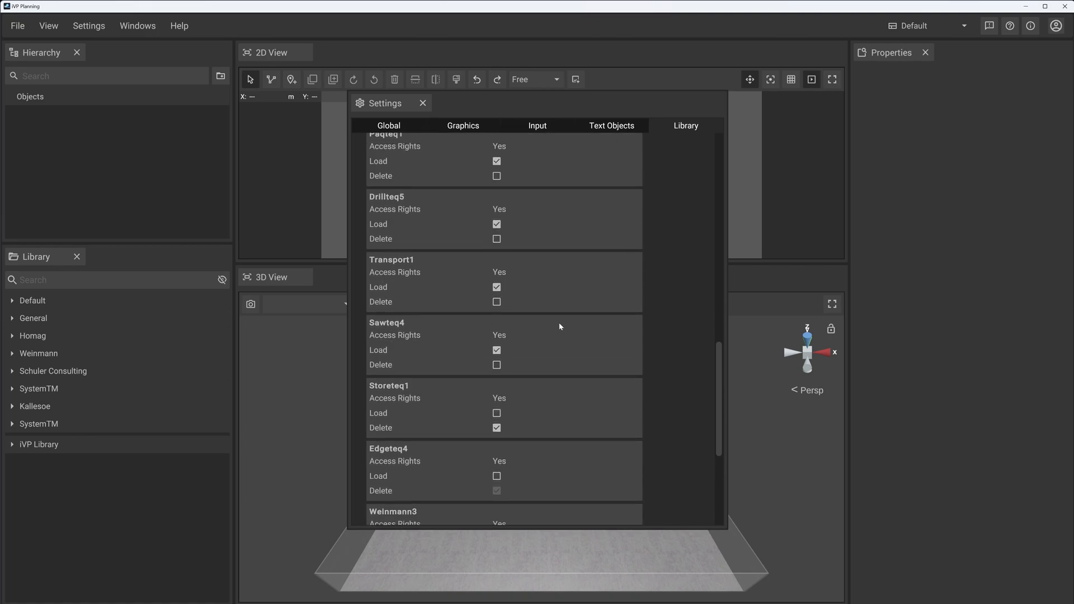
{"action": "scroll", "coordinate": [559, 323], "scroll_direction": "up", "scroll_amount": 6}
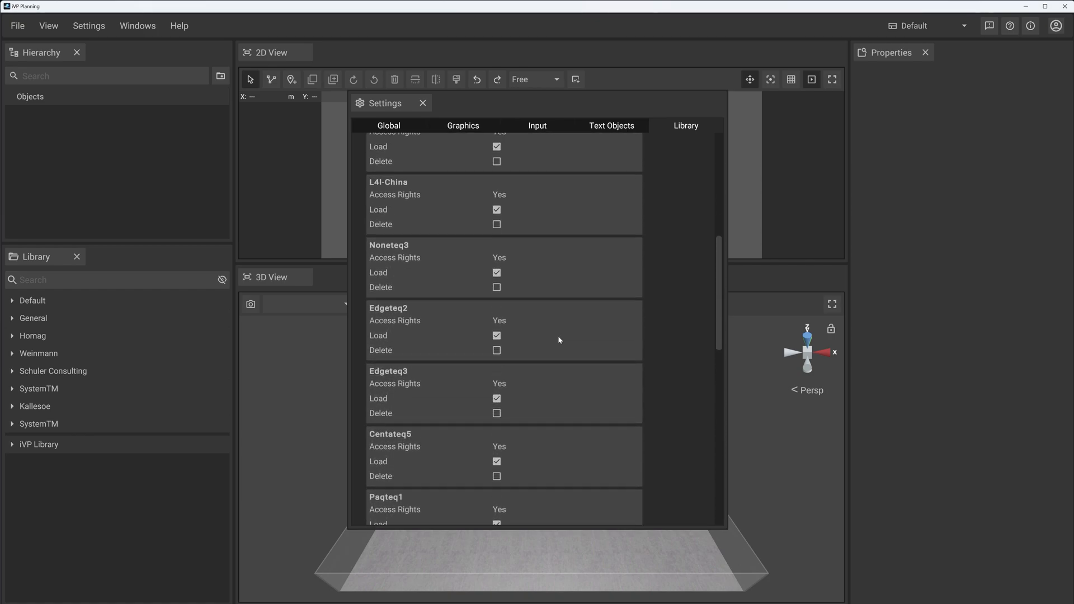
{"action": "scroll", "coordinate": [572, 361], "scroll_direction": "up", "scroll_amount": 3}
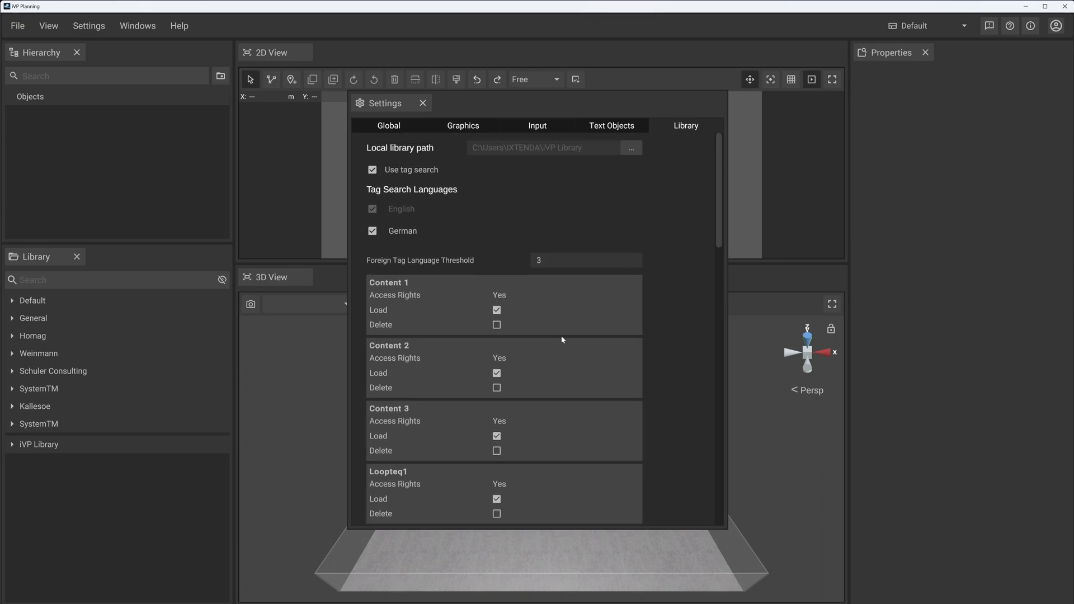
{"action": "scroll", "coordinate": [576, 333], "scroll_direction": "down", "scroll_amount": 2}
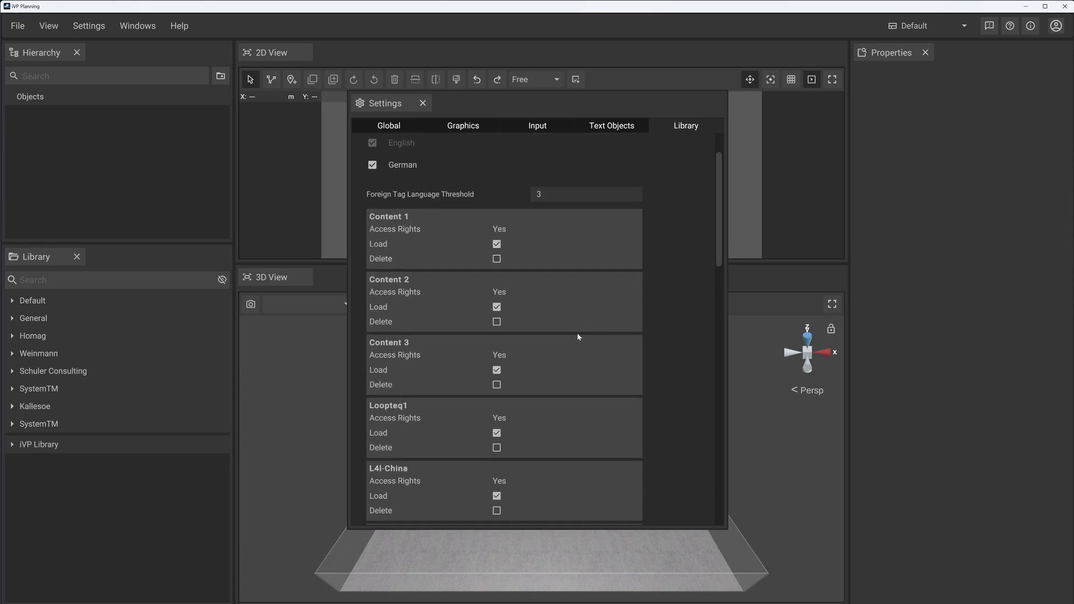
{"action": "scroll", "coordinate": [576, 332], "scroll_direction": "down", "scroll_amount": 2}
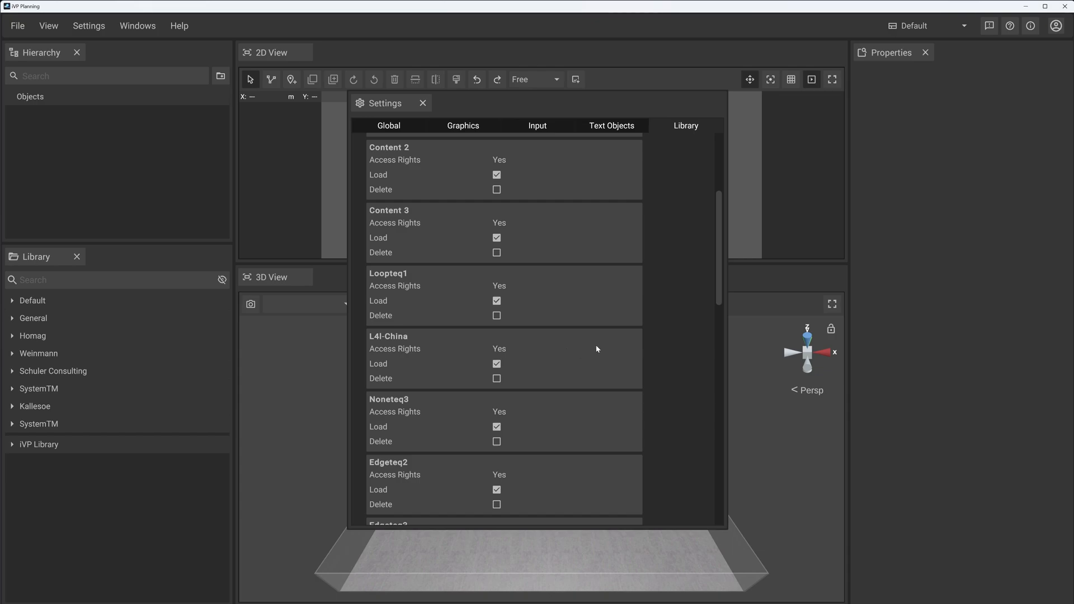
{"action": "scroll", "coordinate": [570, 338], "scroll_direction": "down", "scroll_amount": 5}
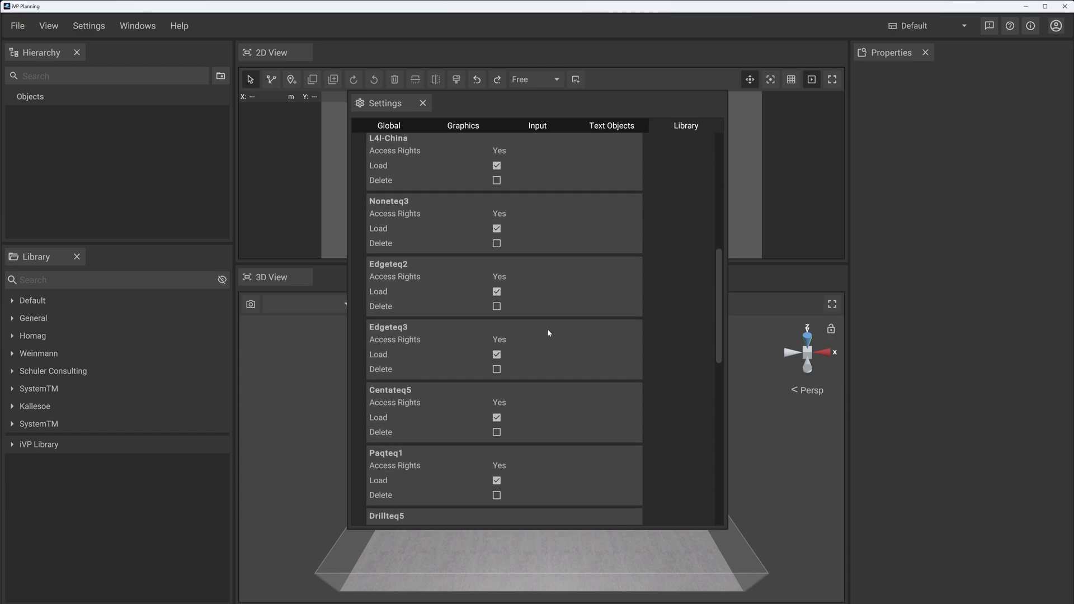
{"action": "scroll", "coordinate": [537, 351], "scroll_direction": "down", "scroll_amount": 4}
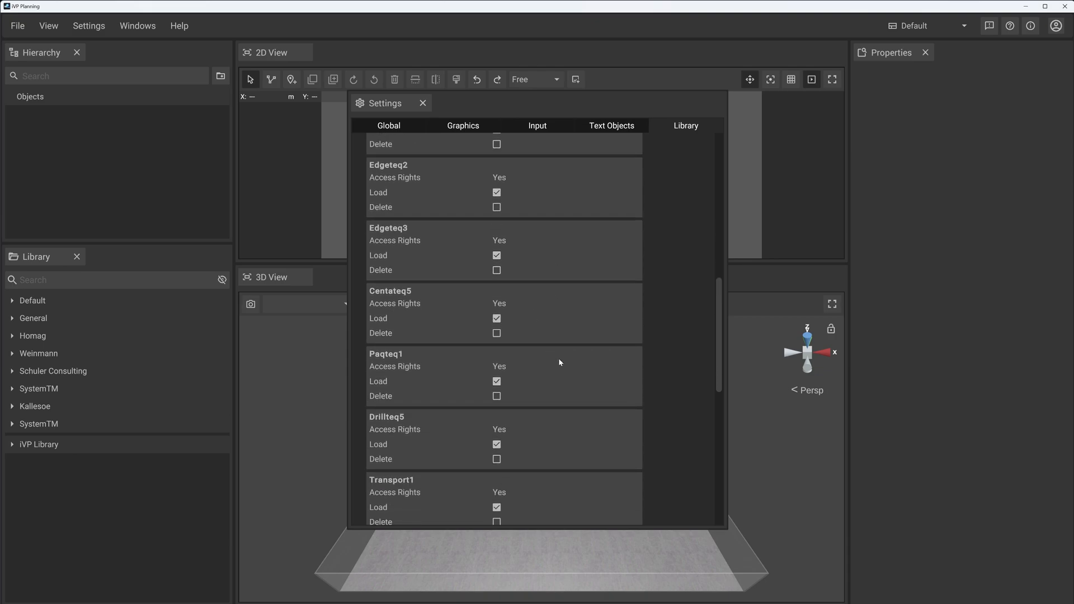
{"action": "scroll", "coordinate": [562, 364], "scroll_direction": "down", "scroll_amount": 5}
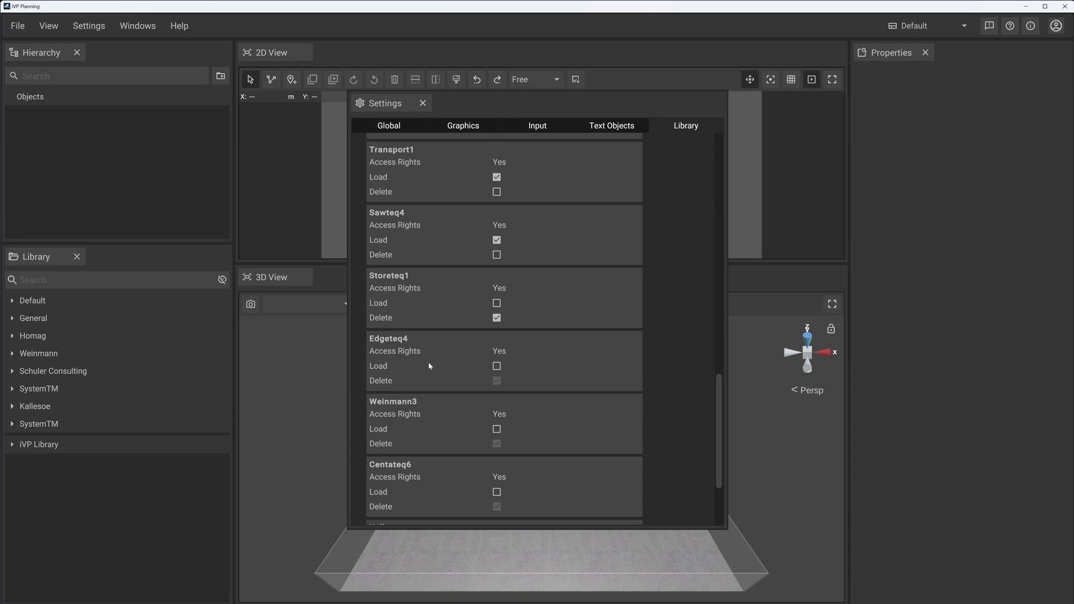
{"action": "scroll", "coordinate": [444, 327], "scroll_direction": "up", "scroll_amount": 7}
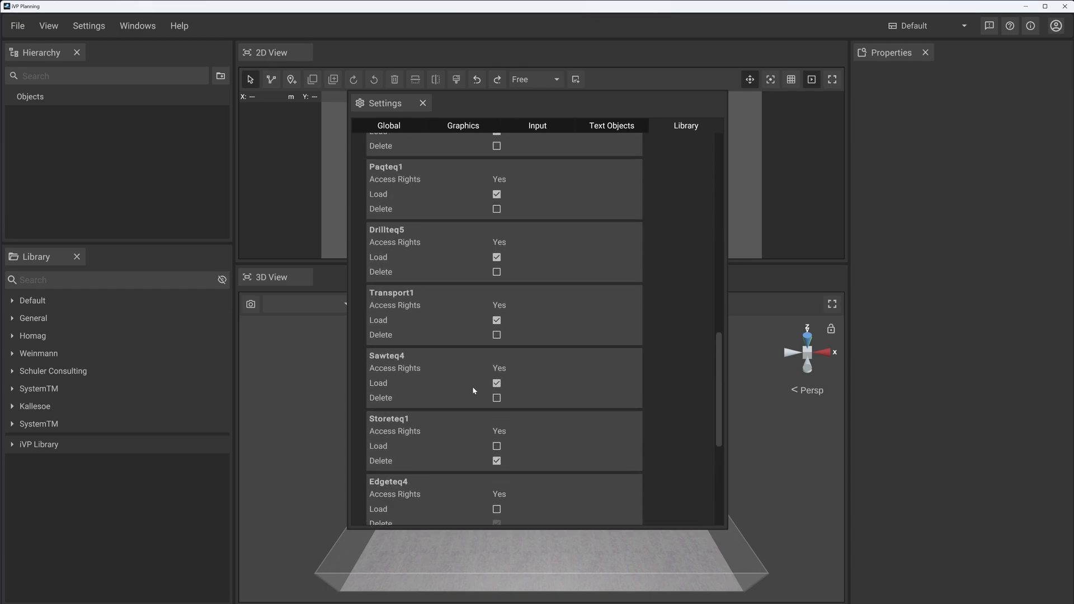
{"action": "scroll", "coordinate": [472, 387], "scroll_direction": "up", "scroll_amount": 6}
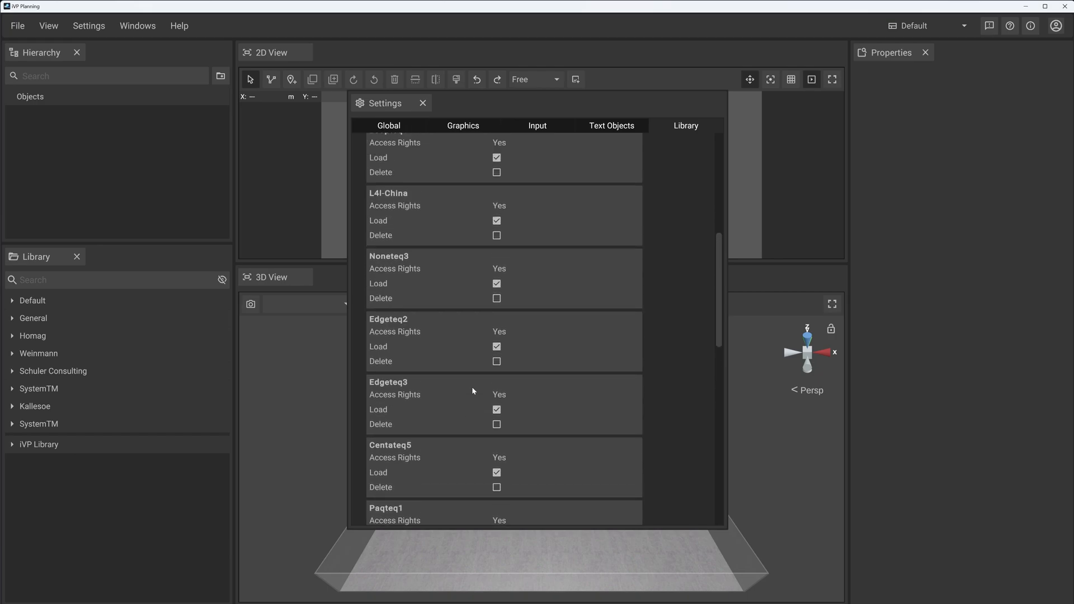
{"action": "scroll", "coordinate": [469, 323], "scroll_direction": "up", "scroll_amount": 3}
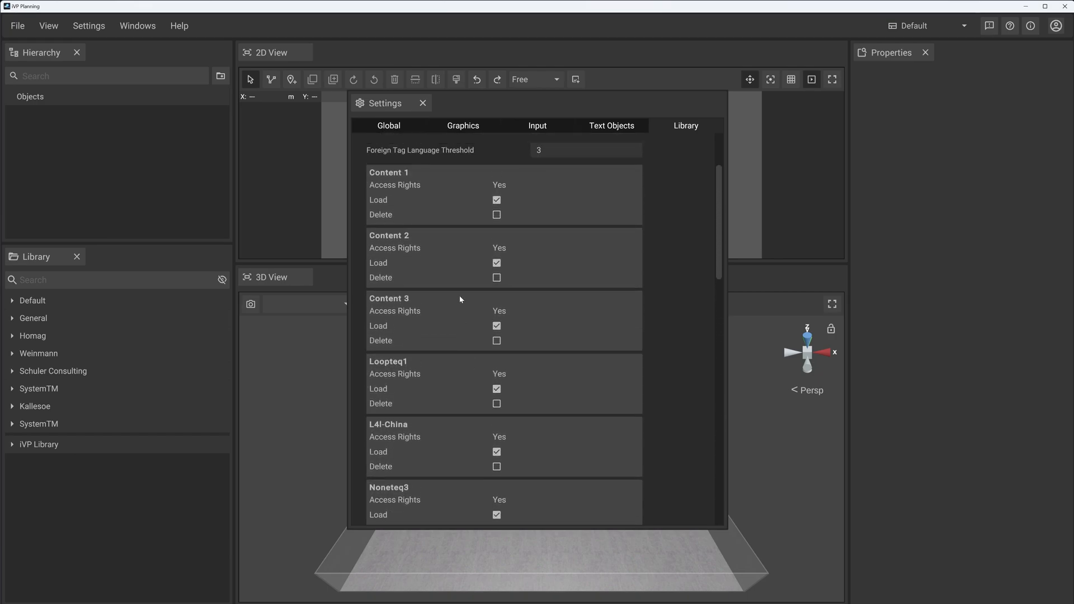
{"action": "scroll", "coordinate": [459, 296], "scroll_direction": "up", "scroll_amount": 1}
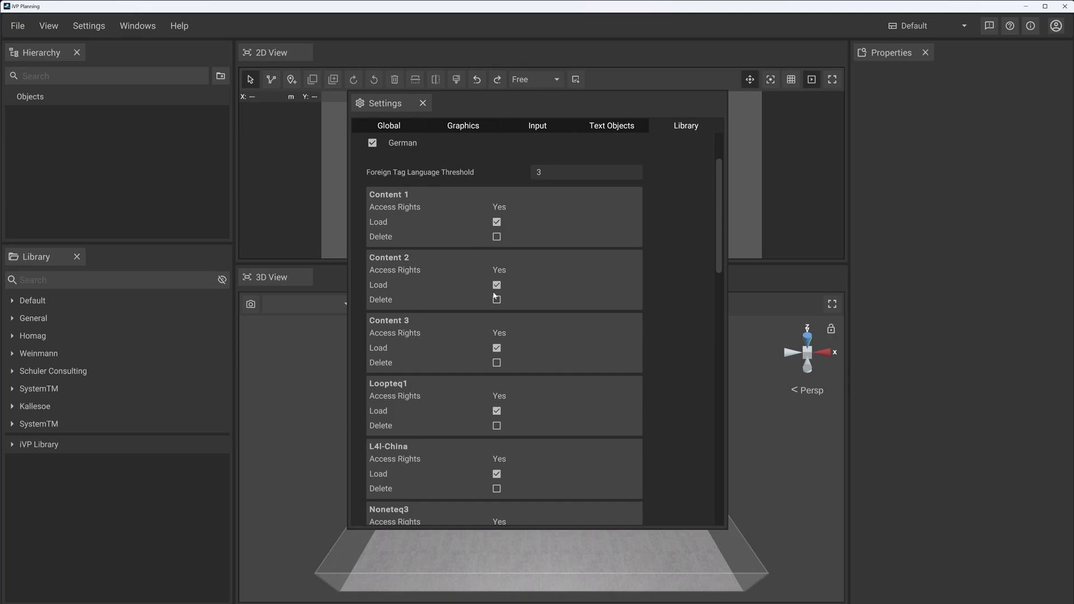
{"action": "scroll", "coordinate": [480, 397], "scroll_direction": "up", "scroll_amount": 2}
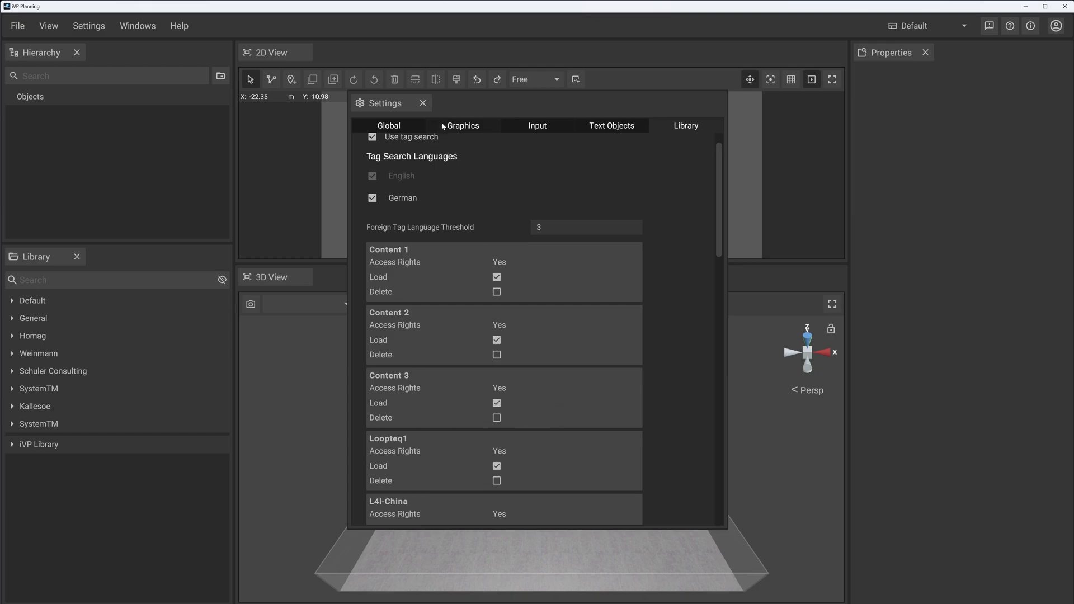
Close the settings and search the library for CENTATEQ P-110
{"action": "left_click", "coordinate": [423, 102]}
{"action": "left_click", "coordinate": [96, 281]}
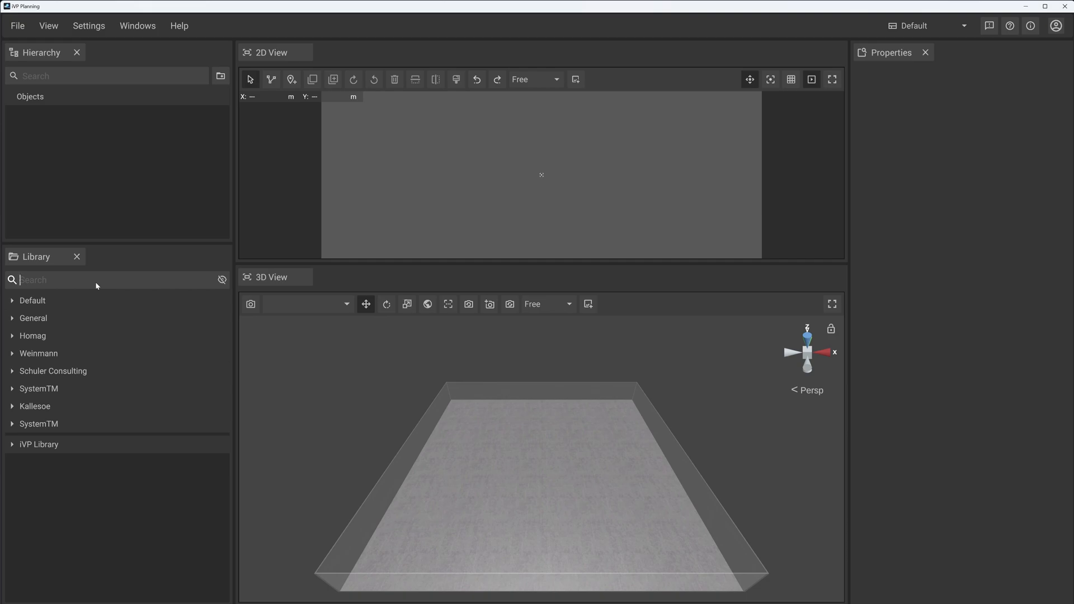
{"action": "left_click", "coordinate": [223, 282]}
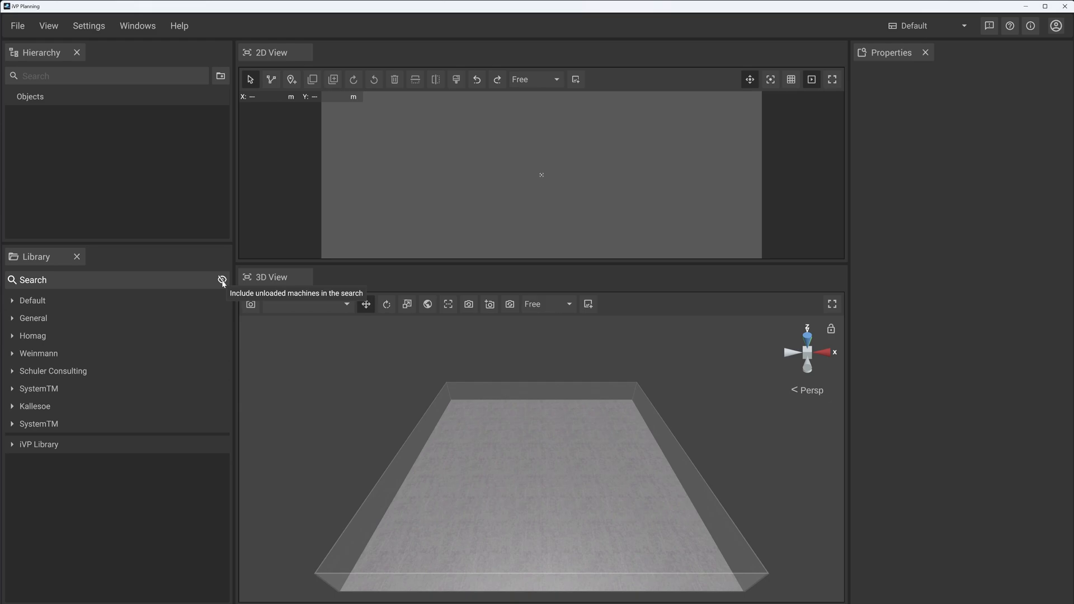
{"action": "type", "text": "CE"}
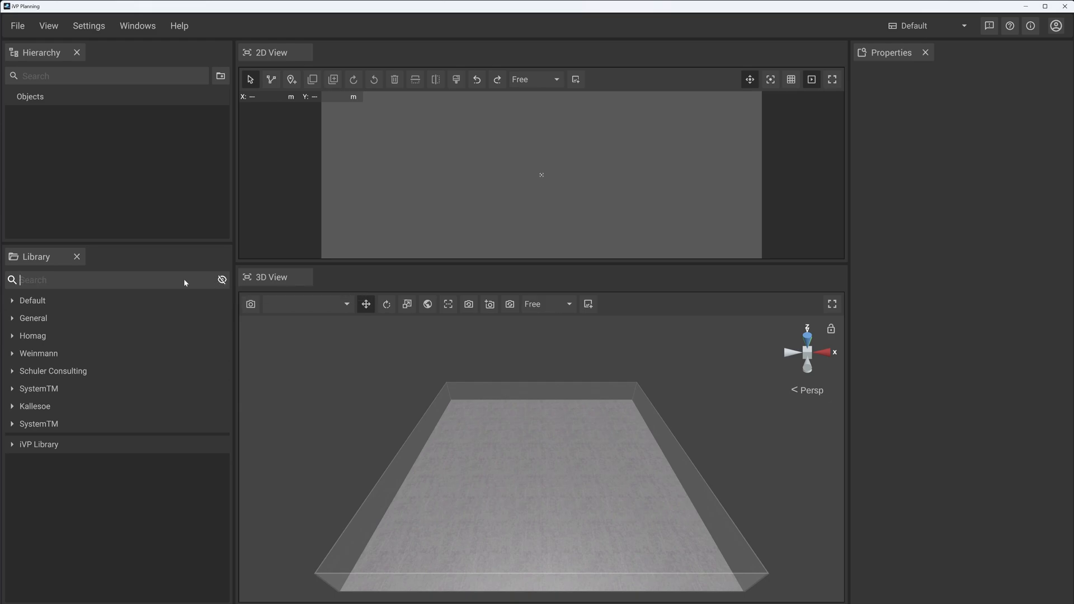
{"action": "type", "text": "NT"}
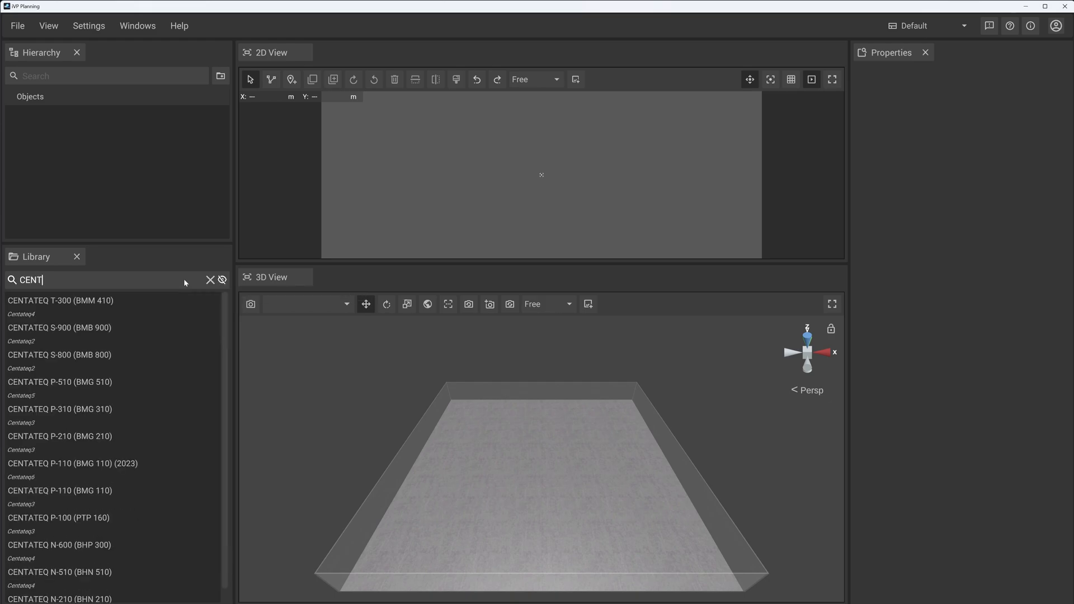
{"action": "type", "text": "ATEQ P-"}
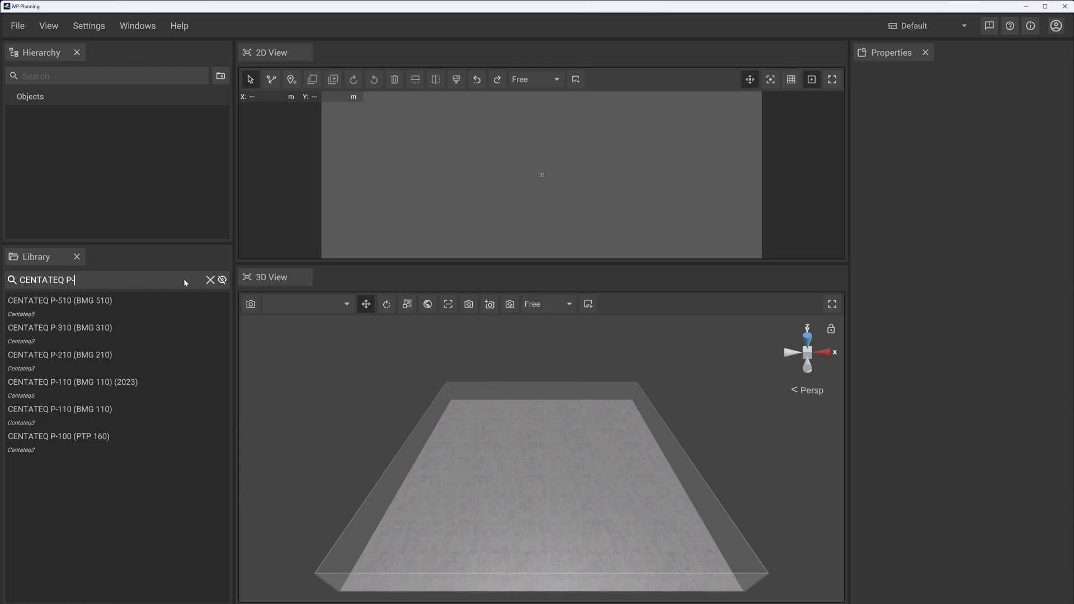
{"action": "type", "text": "110"}
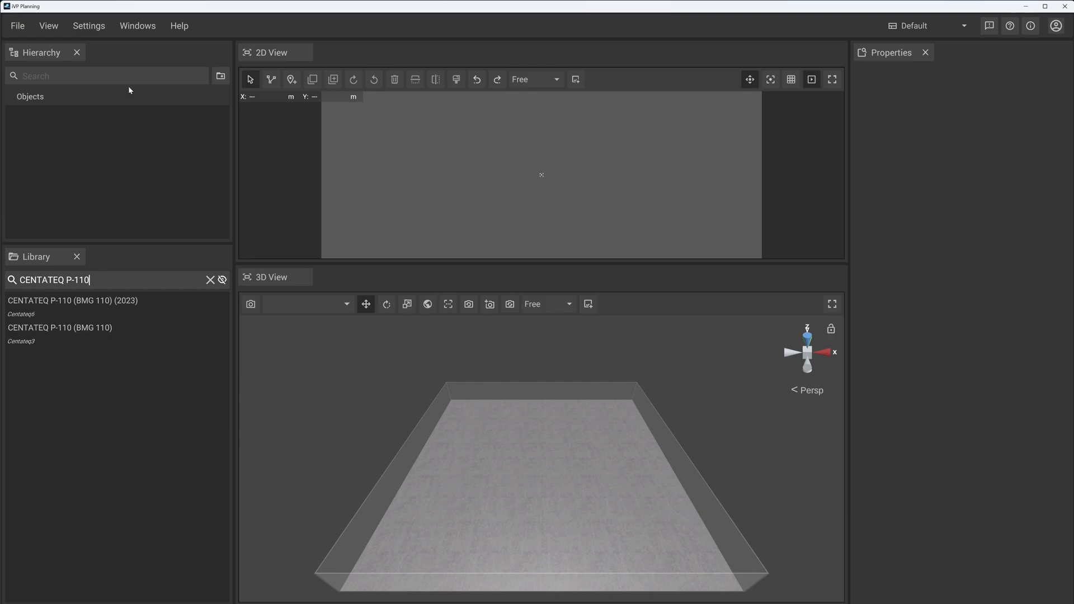
Enable loading of the Centateq6 content package in the library settings
{"action": "left_click", "coordinate": [138, 25]}
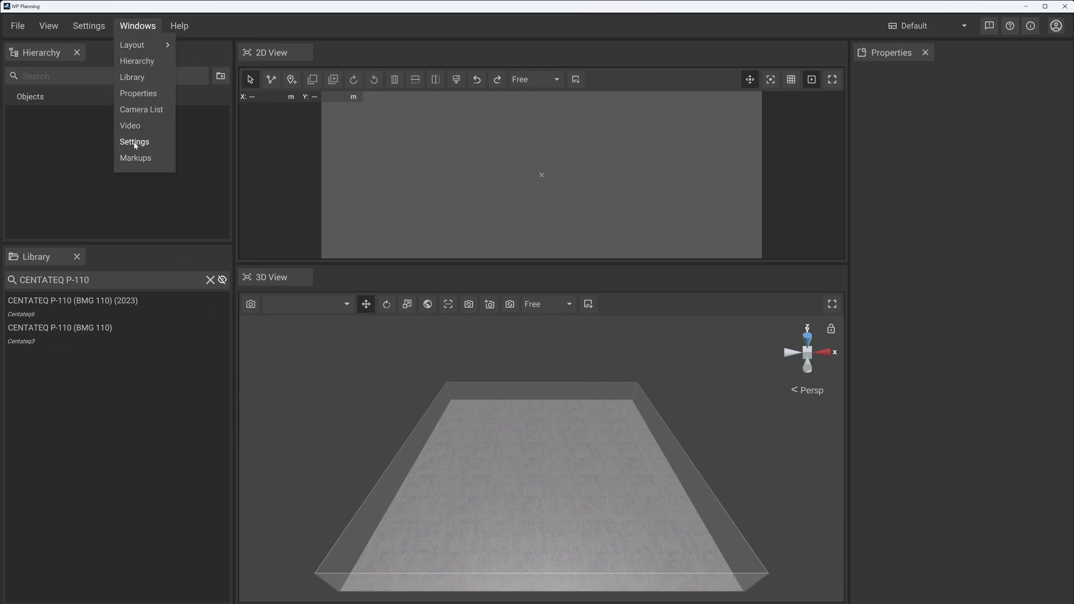
{"action": "left_click", "coordinate": [134, 143]}
{"action": "left_click", "coordinate": [685, 125]}
{"action": "scroll", "coordinate": [604, 403], "scroll_direction": "down", "scroll_amount": 3}
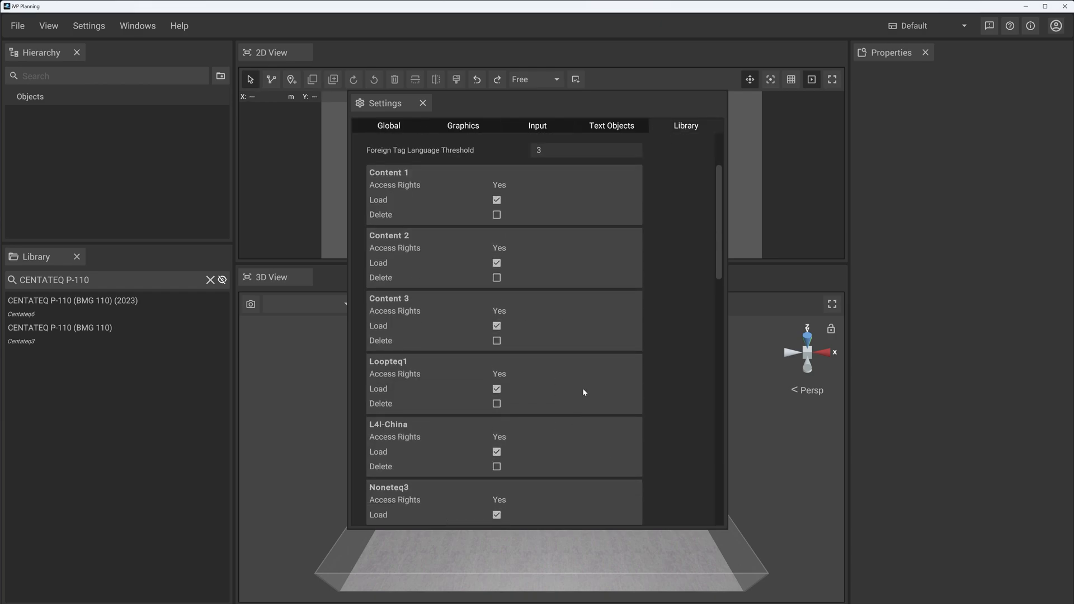
{"action": "scroll", "coordinate": [583, 391], "scroll_direction": "down", "scroll_amount": 5}
{"action": "scroll", "coordinate": [598, 367], "scroll_direction": "down", "scroll_amount": 5}
{"action": "scroll", "coordinate": [607, 373], "scroll_direction": "down", "scroll_amount": 5}
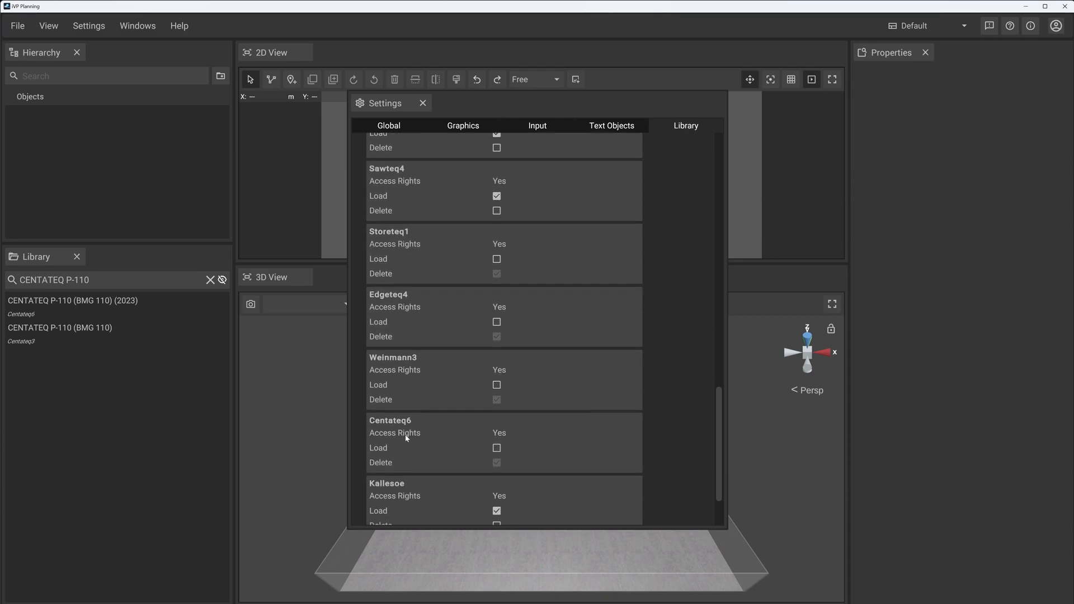
{"action": "scroll", "coordinate": [402, 426], "scroll_direction": "down", "scroll_amount": 1}
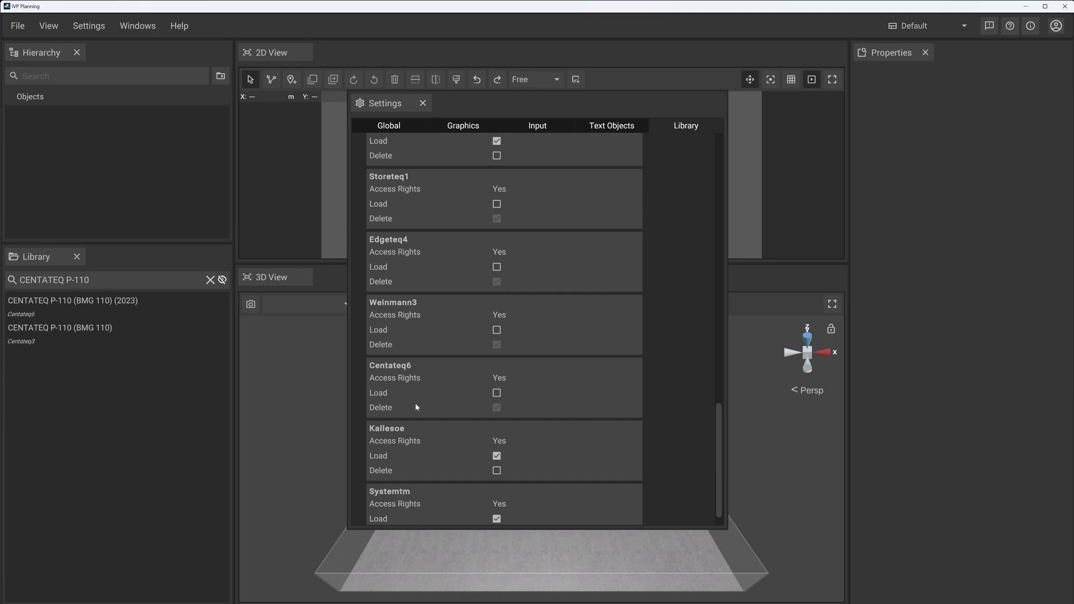
{"action": "left_click", "coordinate": [496, 393]}
Search the library for p-110 and place the CENTATEQ P-110 (BMG 110) (2023) on the hall floor at about X -19.2 m, Y -42.2 m
{"action": "left_click", "coordinate": [211, 280]}
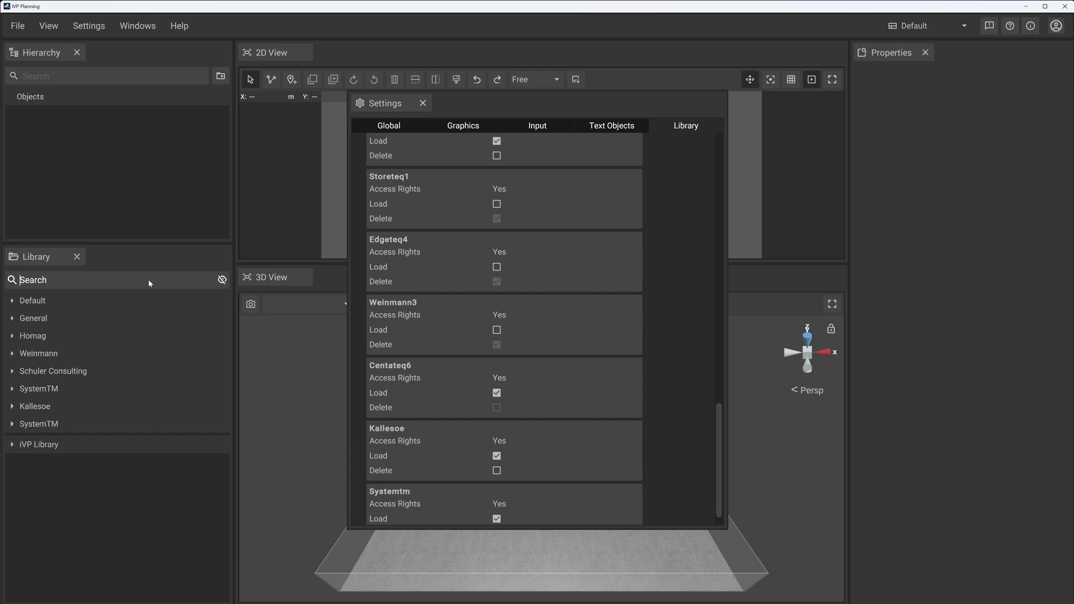
{"action": "type", "text": "p-110"}
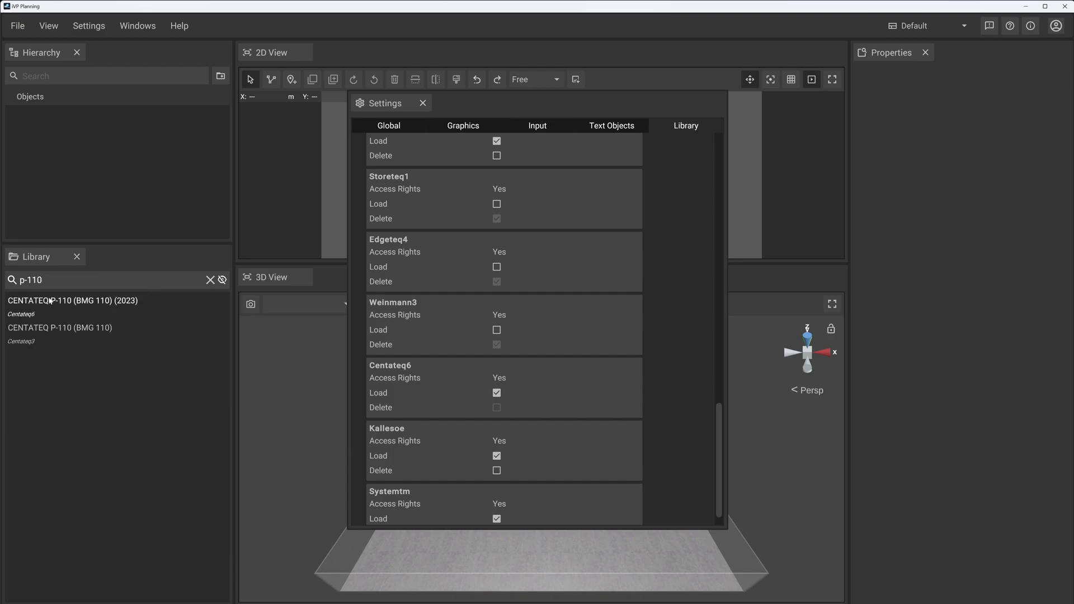
{"action": "left_click", "coordinate": [72, 303]}
{"action": "left_click_drag", "start_coordinate": [337, 480], "coordinate": [472, 556]}
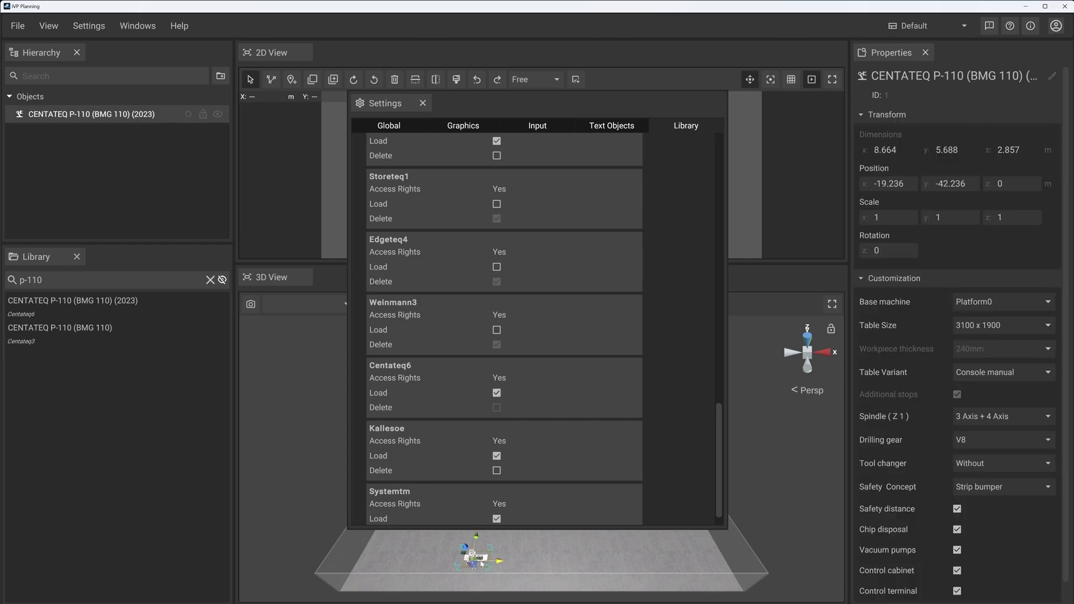
{"action": "left_click", "coordinate": [408, 559]}
Review the load and delete options of the library packages from Transport1 to Systemtm
{"action": "scroll", "coordinate": [437, 431], "scroll_direction": "down", "scroll_amount": 1}
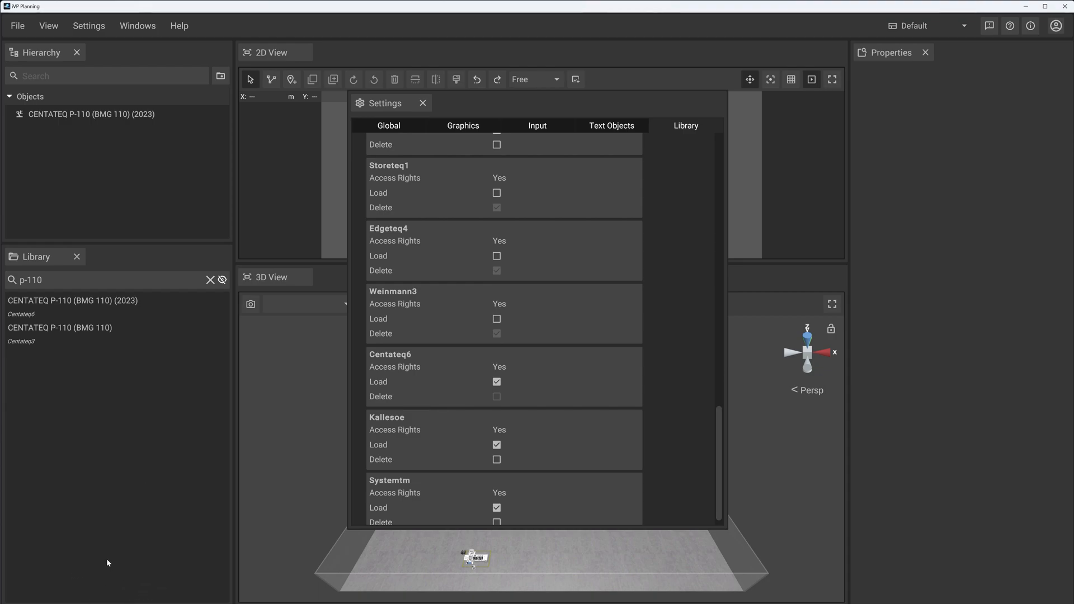
{"action": "scroll", "coordinate": [576, 366], "scroll_direction": "down", "scroll_amount": 1}
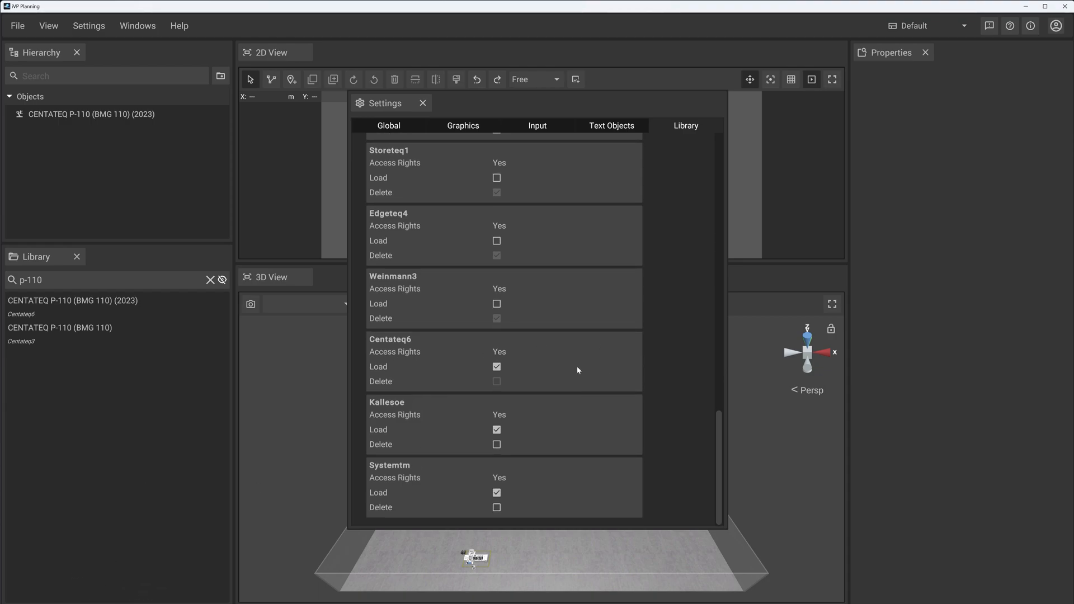
{"action": "scroll", "coordinate": [574, 375], "scroll_direction": "up", "scroll_amount": 3}
{"action": "scroll", "coordinate": [574, 377], "scroll_direction": "up", "scroll_amount": 5}
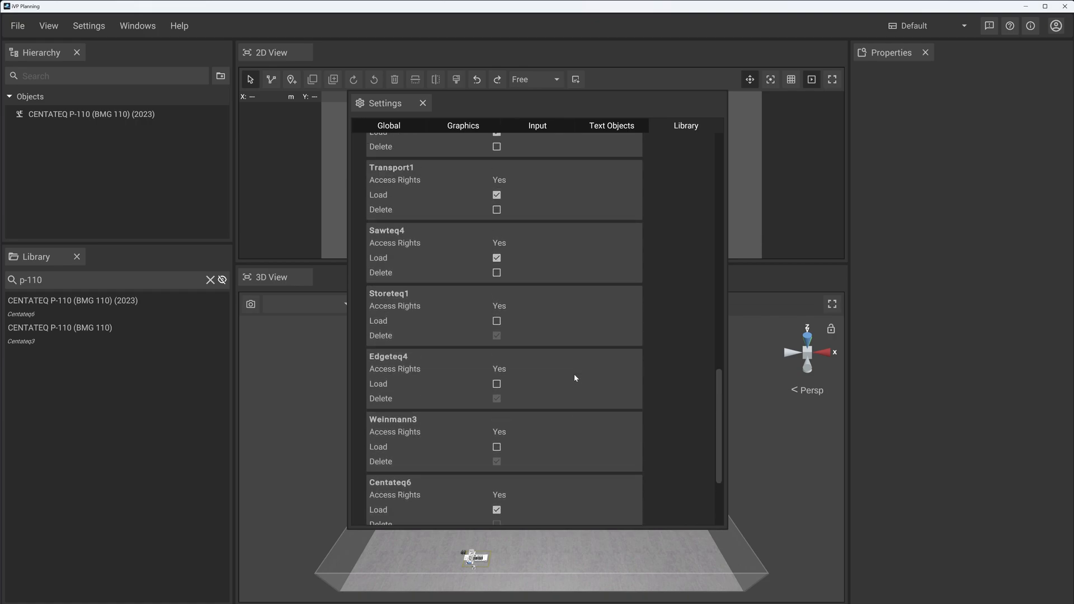
{"action": "scroll", "coordinate": [569, 381], "scroll_direction": "down", "scroll_amount": 6}
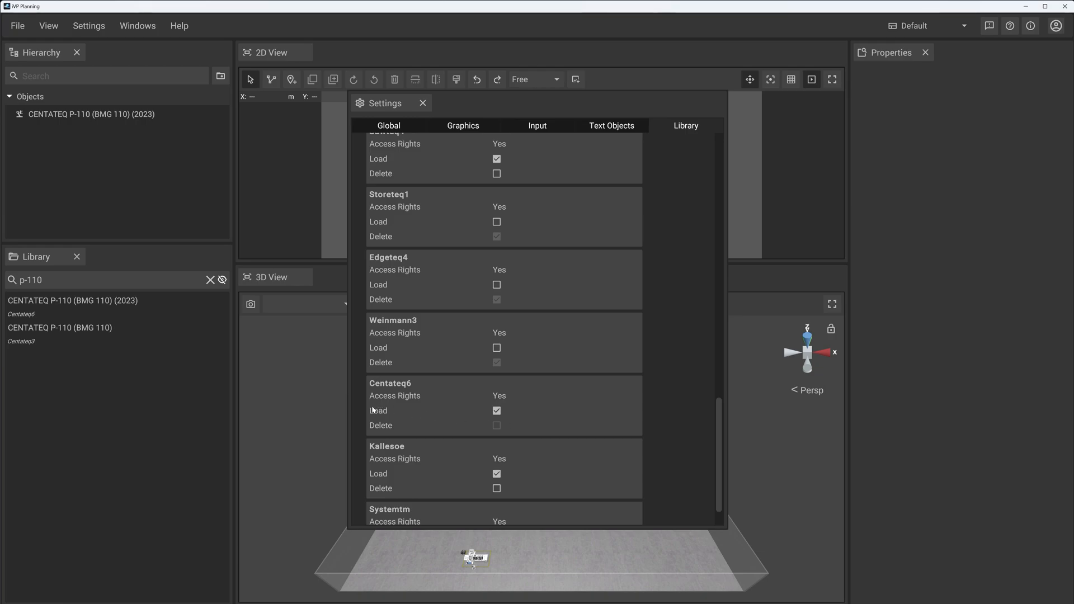
{"action": "scroll", "coordinate": [559, 412], "scroll_direction": "down", "scroll_amount": 1}
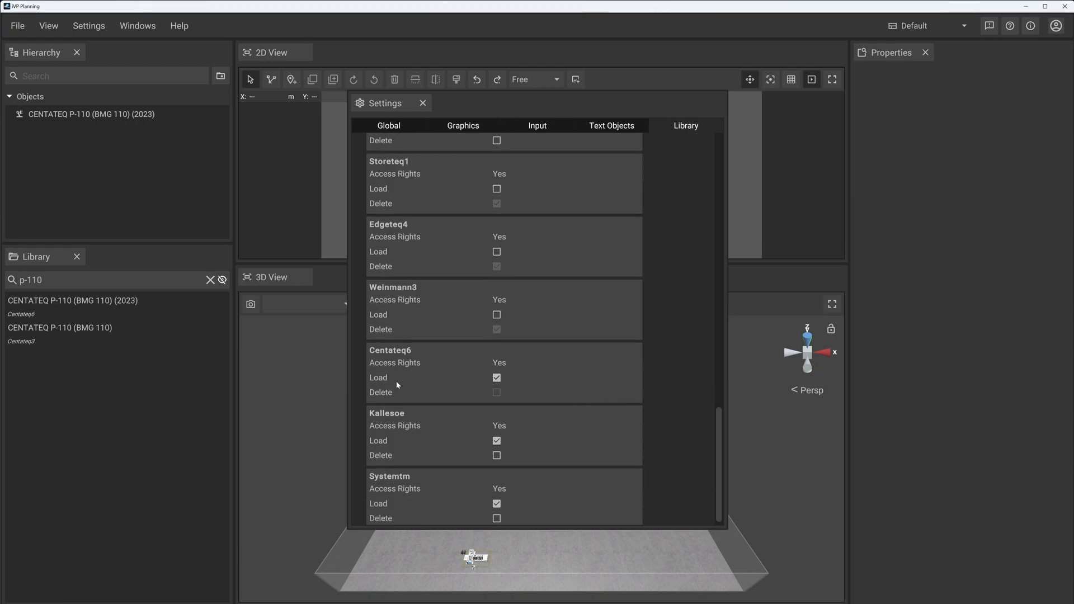